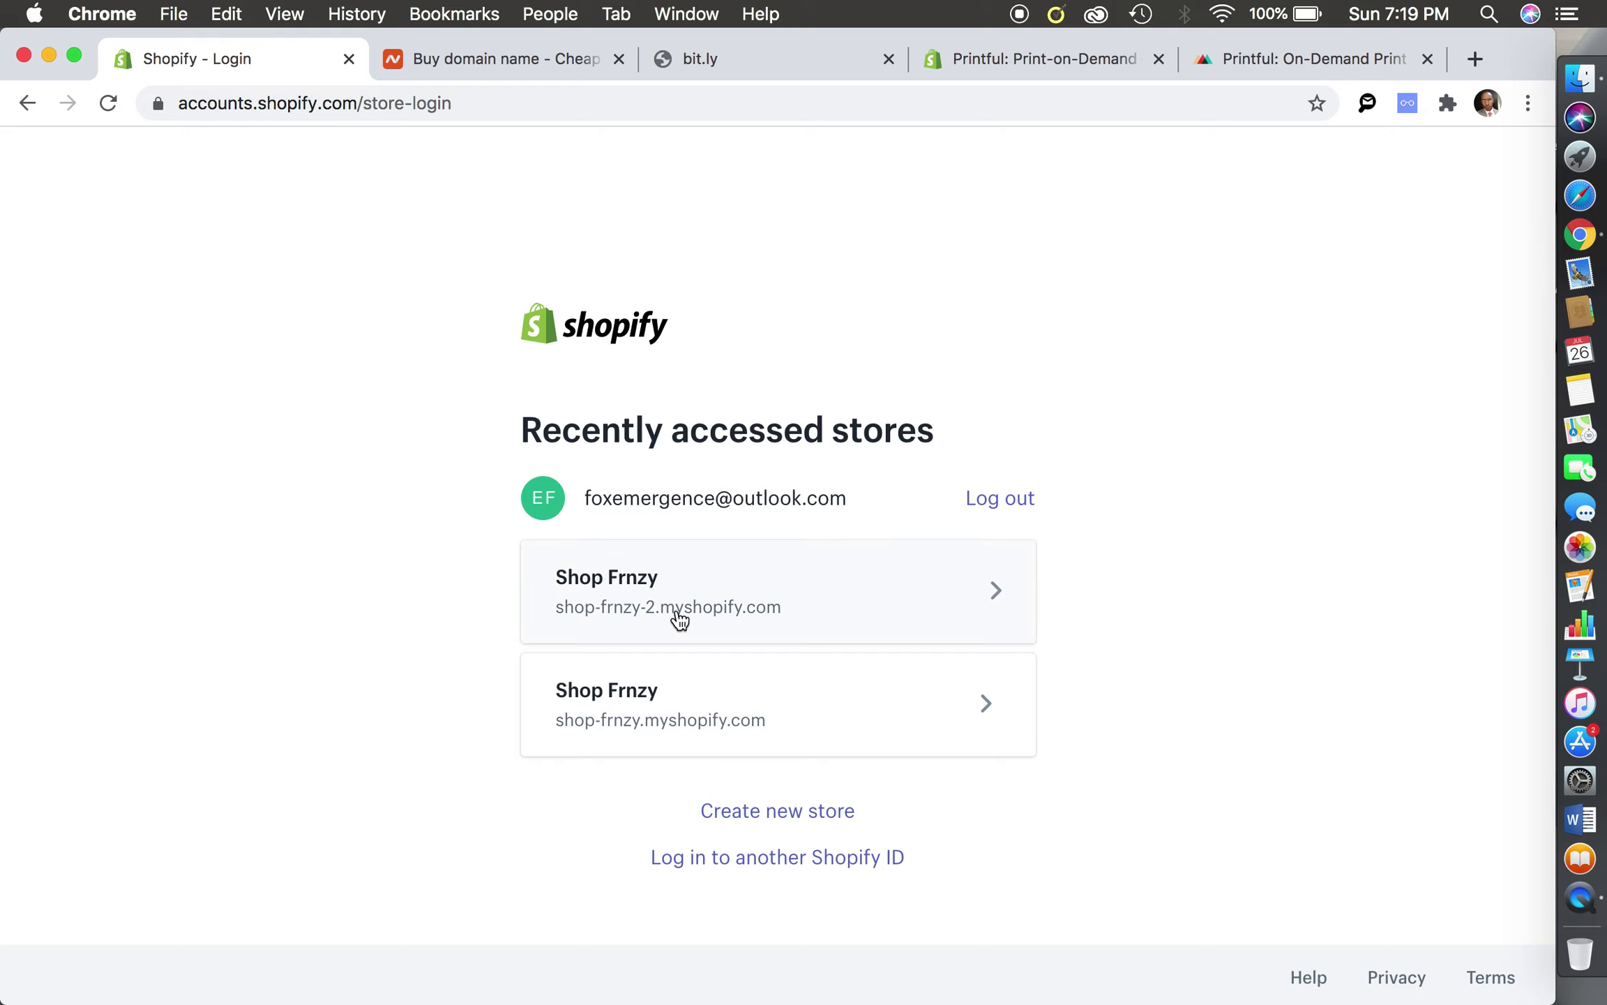
Step: Enter the Shop Frnzy admin from recent stores and bring up its storefront preview
{"action": "left_click", "coordinate": [712, 620]}
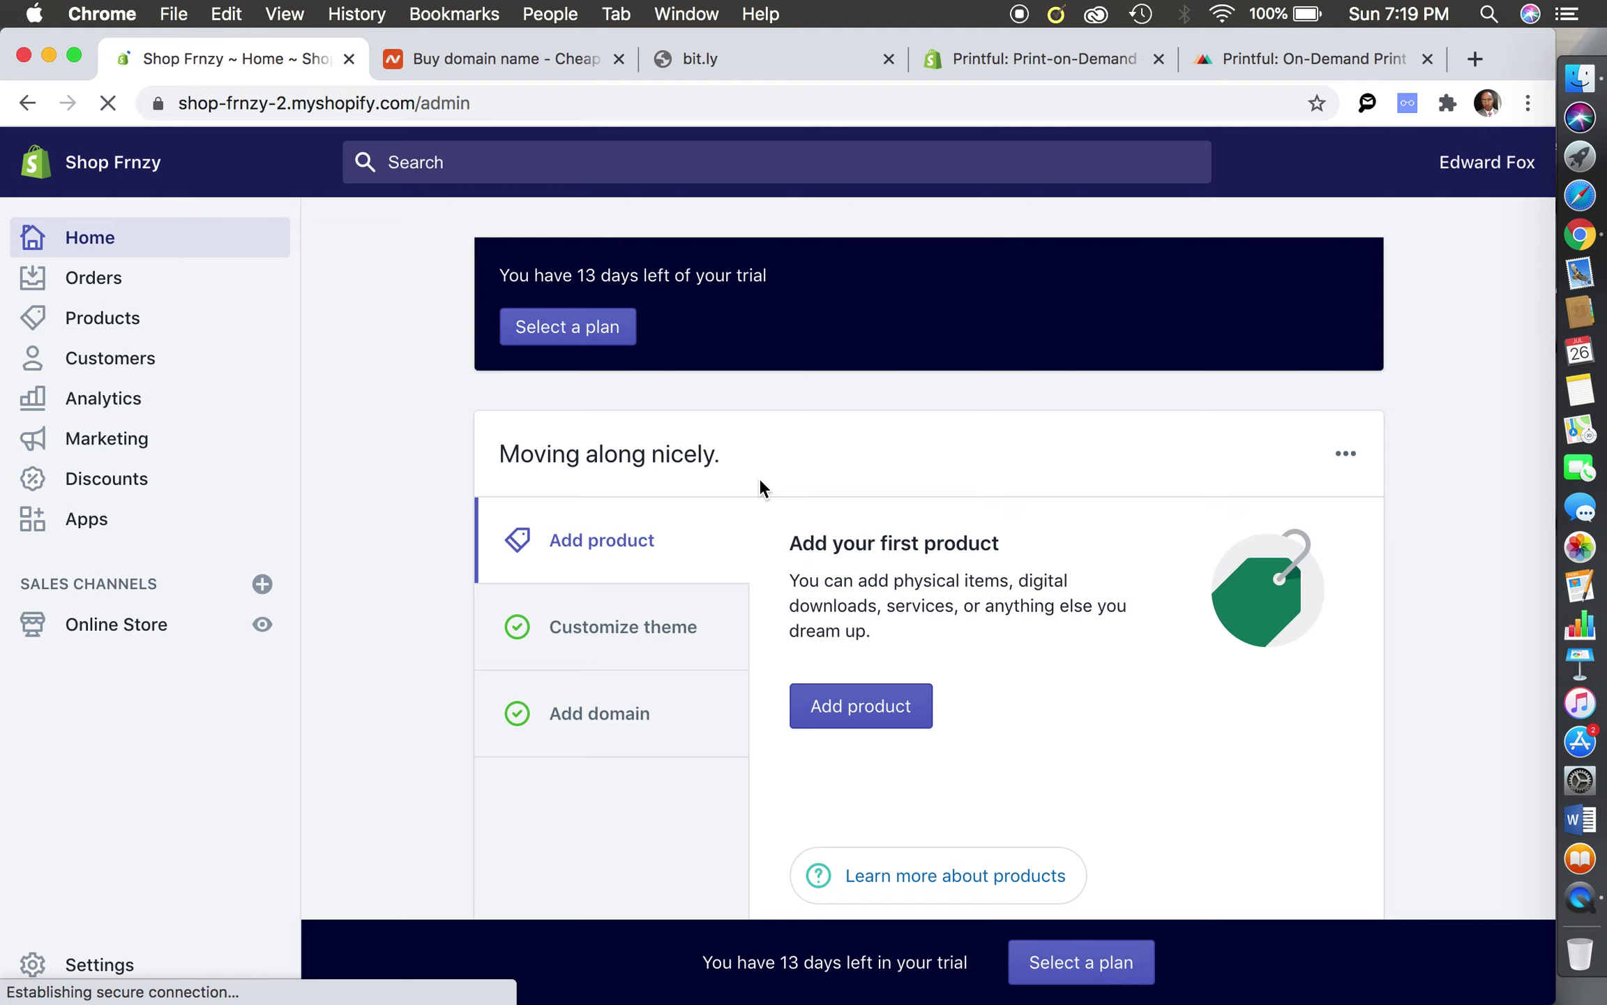
{"action": "scroll", "coordinate": [513, 510], "scroll_direction": "down", "scroll_amount": 5}
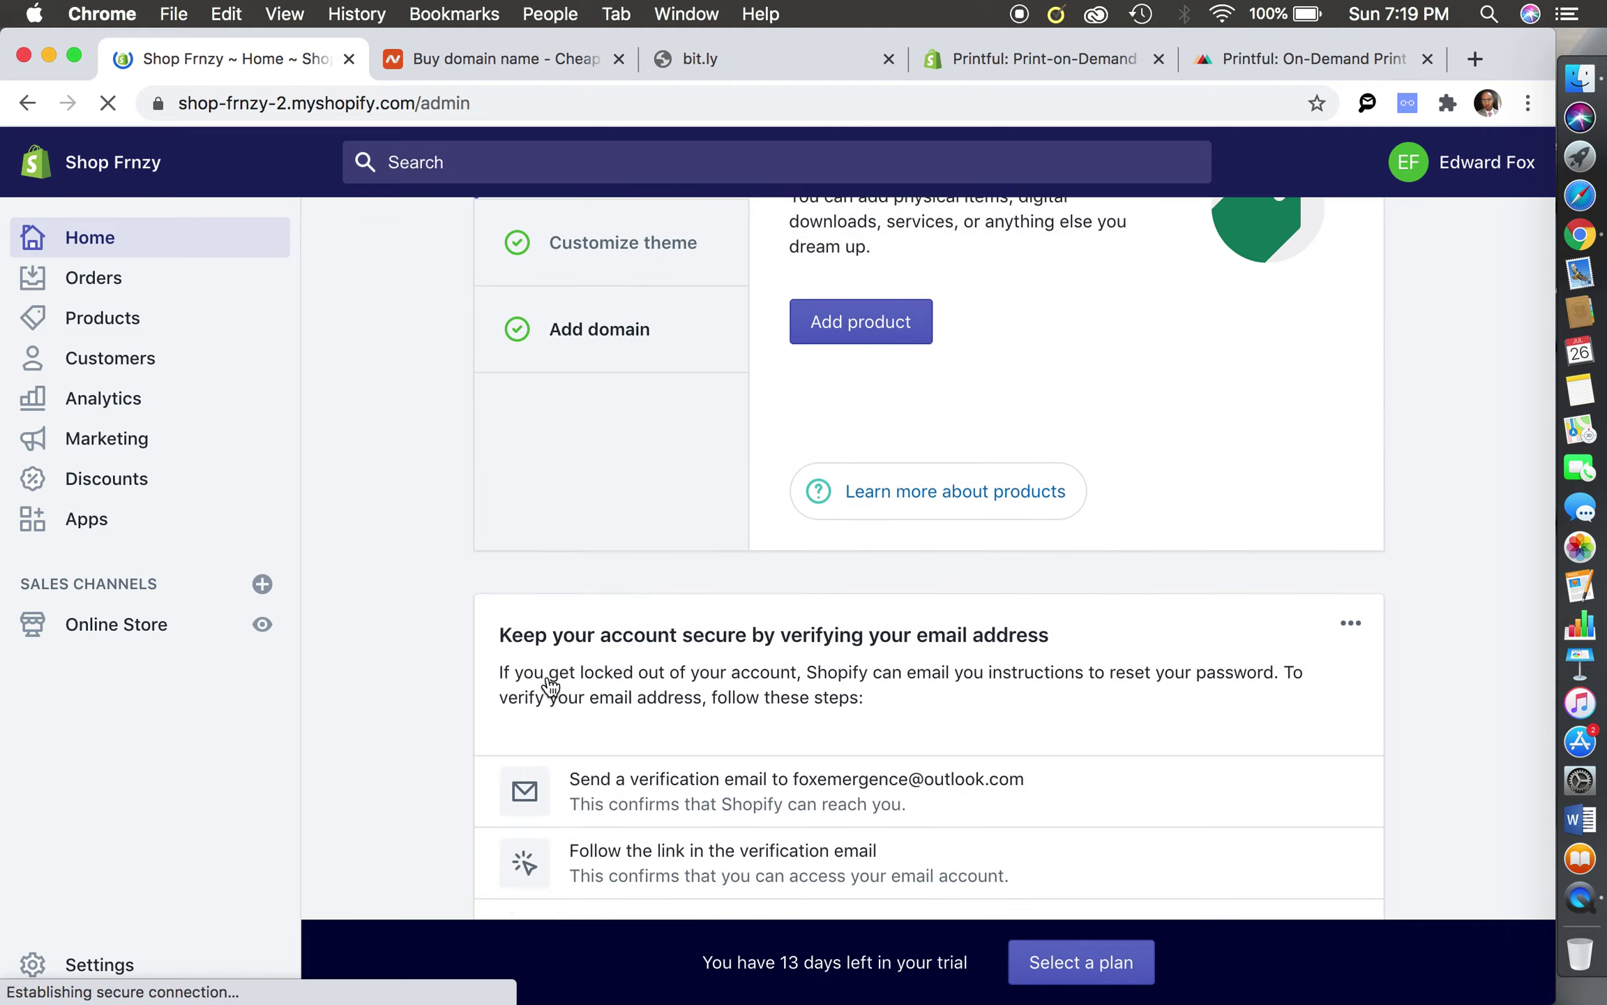
{"action": "scroll", "coordinate": [714, 613], "scroll_direction": "down", "scroll_amount": 3}
{"action": "scroll", "coordinate": [715, 614], "scroll_direction": "down", "scroll_amount": 5}
{"action": "scroll", "coordinate": [715, 613], "scroll_direction": "down", "scroll_amount": 5}
{"action": "scroll", "coordinate": [715, 614], "scroll_direction": "down", "scroll_amount": 5}
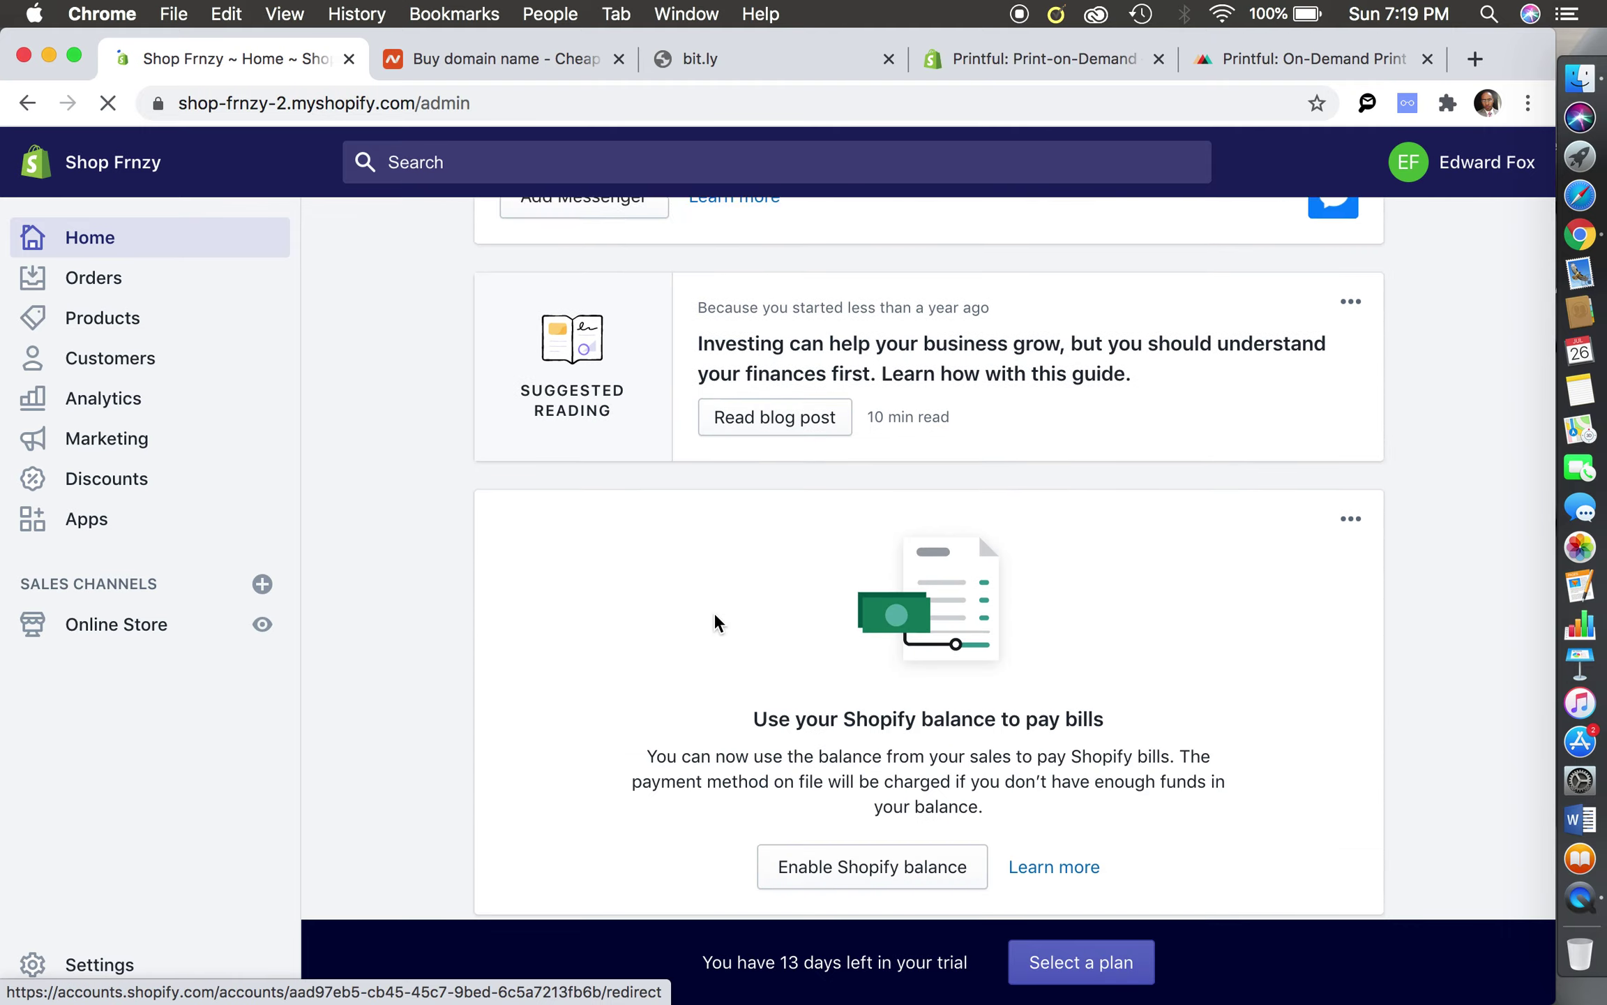
{"action": "scroll", "coordinate": [715, 613], "scroll_direction": "down", "scroll_amount": 5}
{"action": "scroll", "coordinate": [713, 613], "scroll_direction": "down", "scroll_amount": 3}
{"action": "scroll", "coordinate": [714, 613], "scroll_direction": "up", "scroll_amount": 5}
{"action": "scroll", "coordinate": [714, 612], "scroll_direction": "up", "scroll_amount": 8}
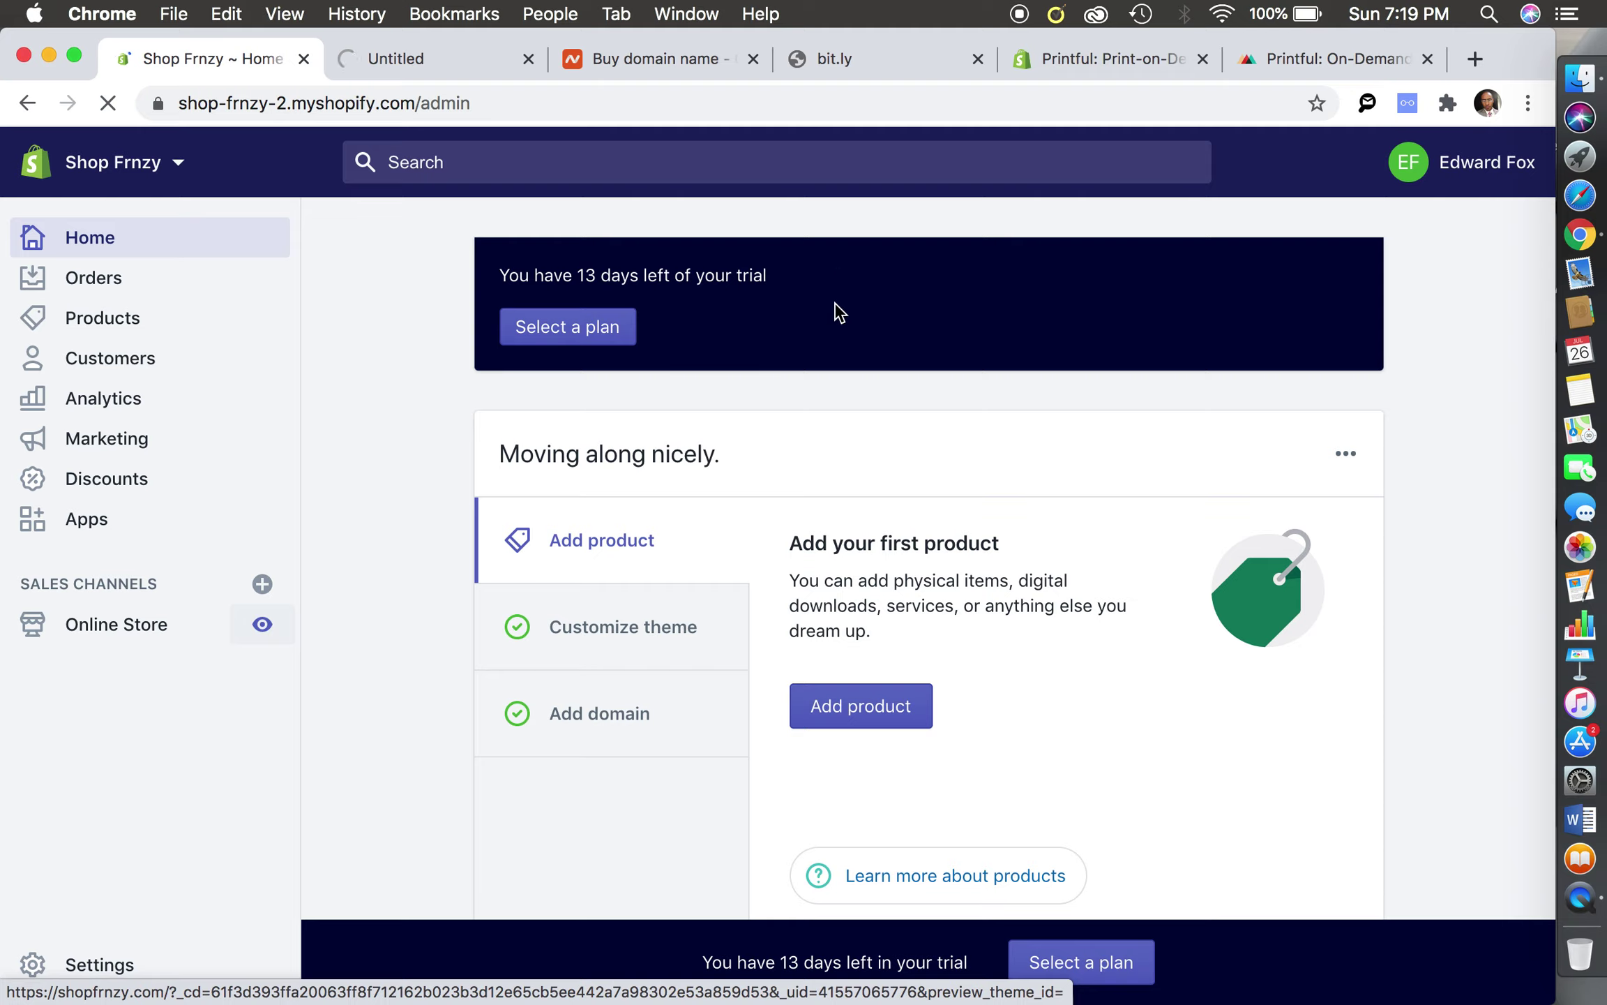
{"action": "left_click", "coordinate": [429, 59]}
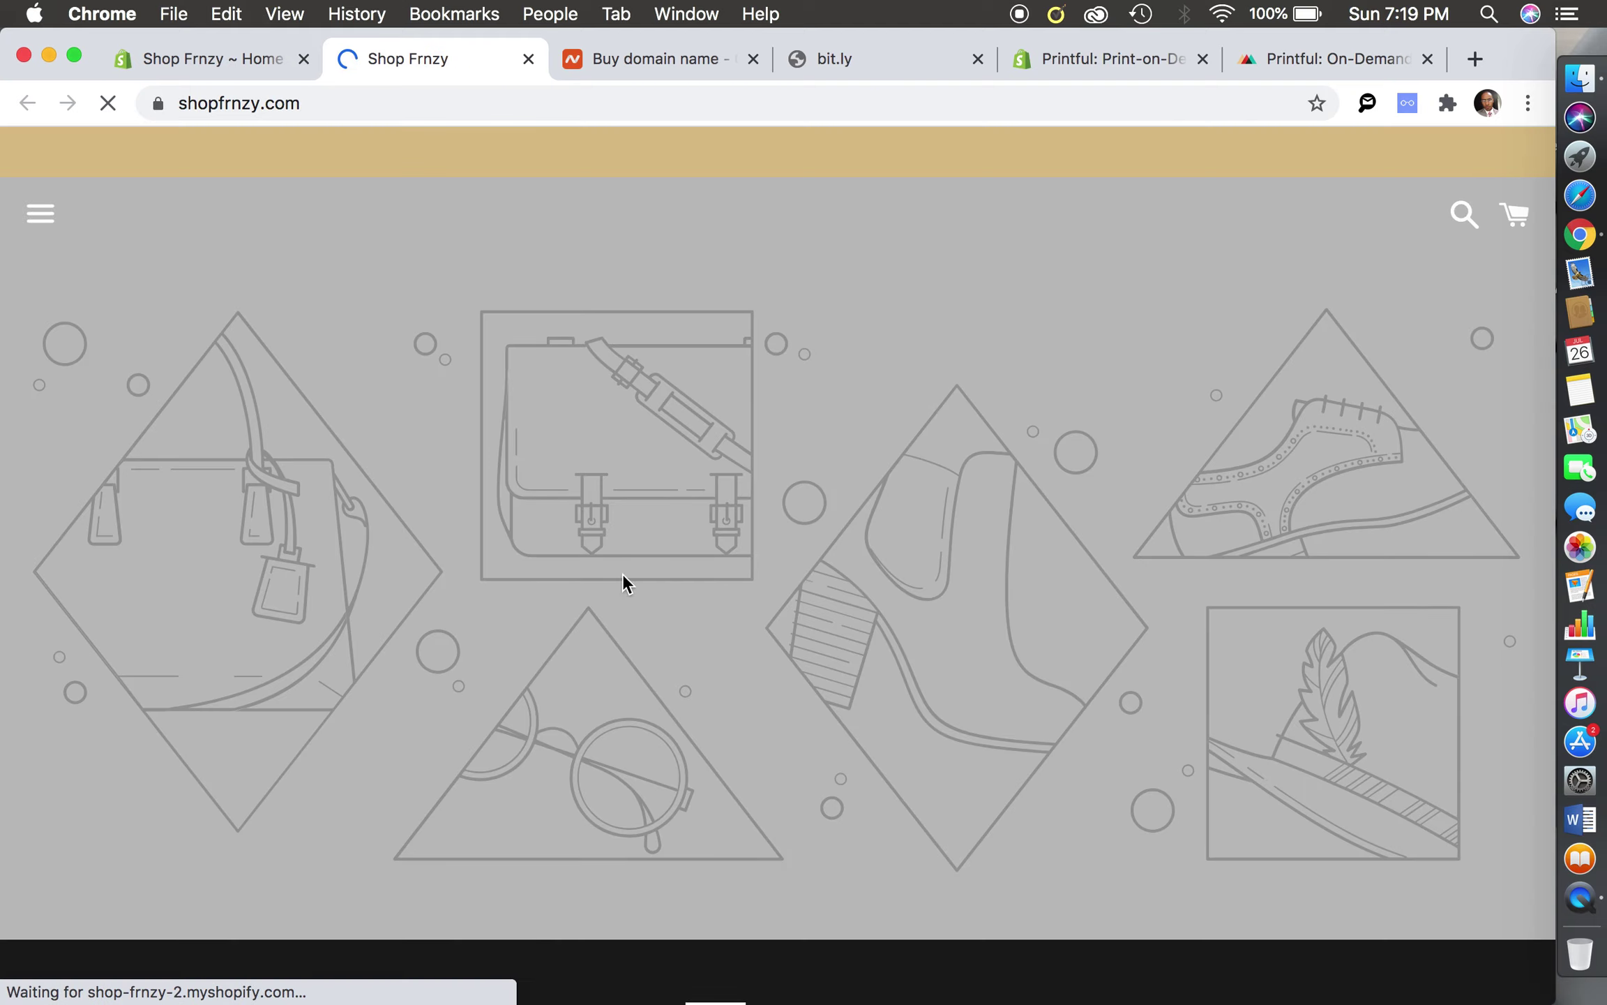
{"action": "scroll", "coordinate": [801, 677], "scroll_direction": "down", "scroll_amount": 5}
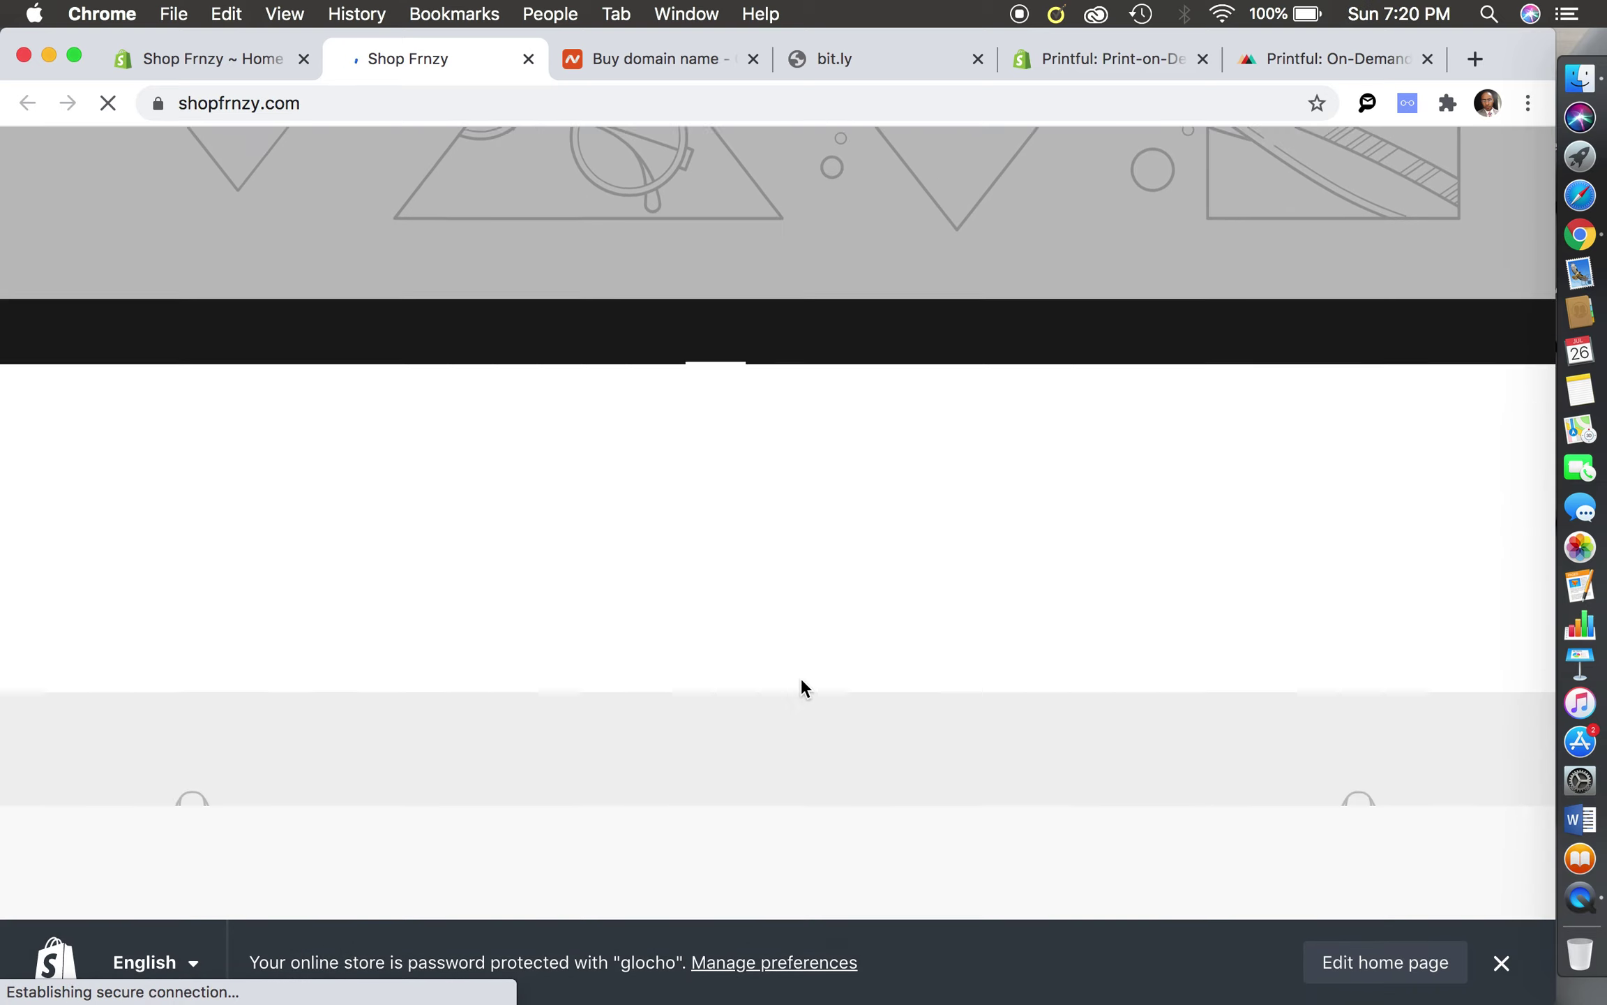
{"action": "scroll", "coordinate": [837, 678], "scroll_direction": "down", "scroll_amount": 5}
{"action": "scroll", "coordinate": [836, 602], "scroll_direction": "down", "scroll_amount": 2}
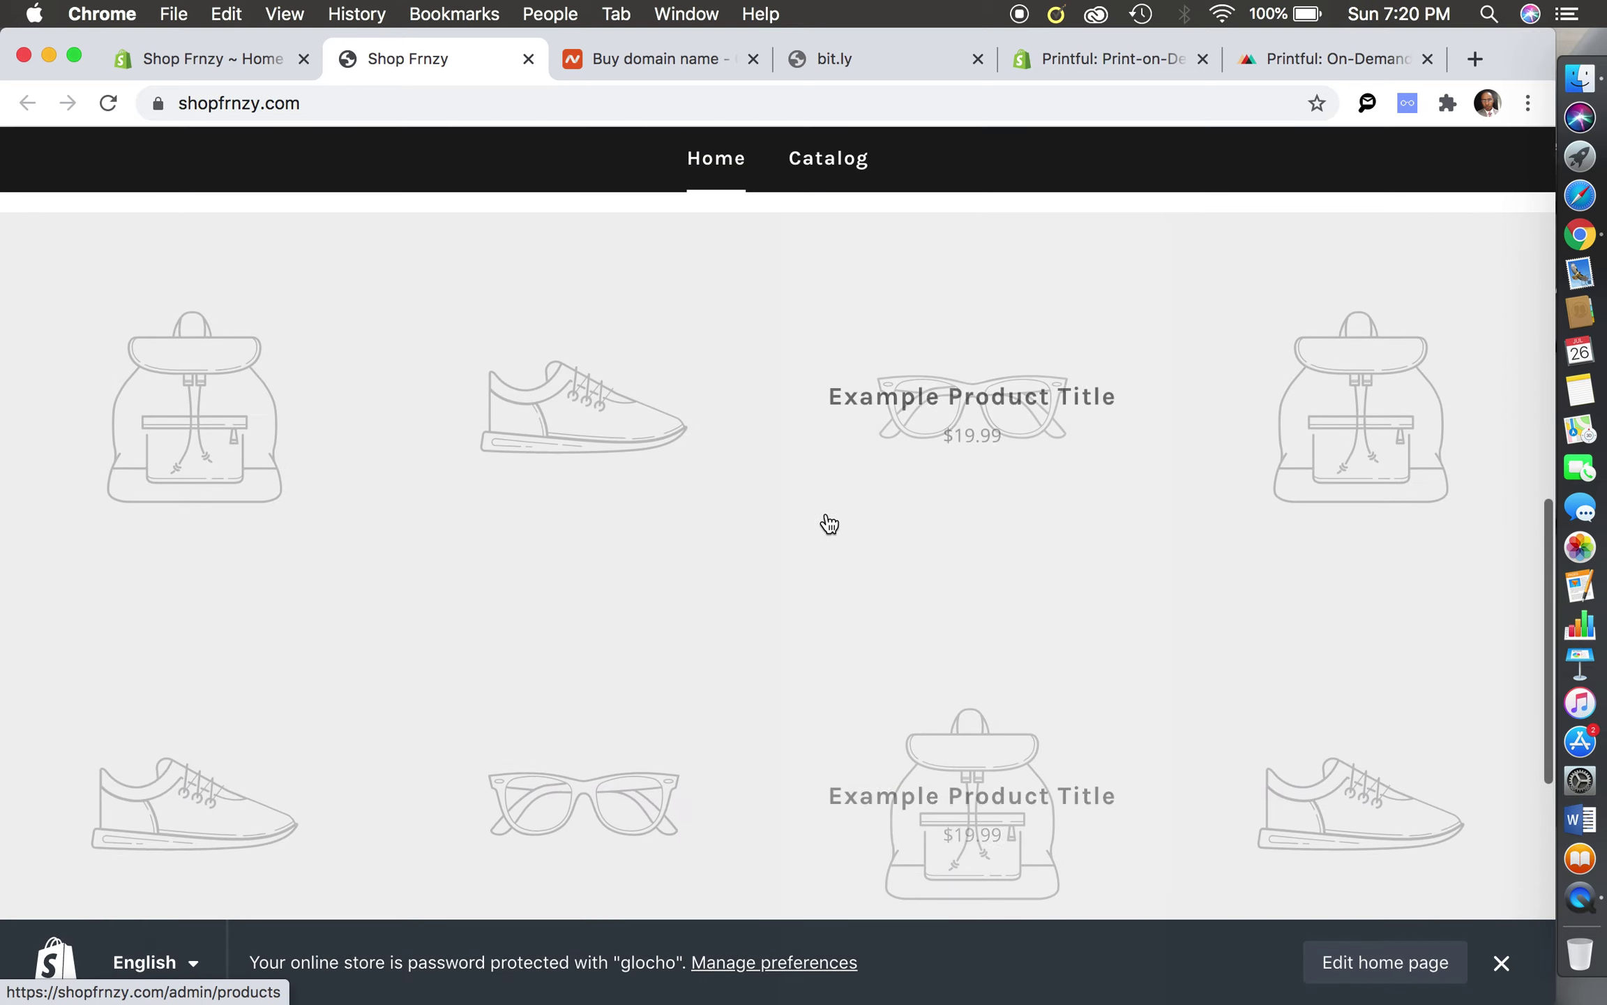
{"action": "scroll", "coordinate": [576, 685], "scroll_direction": "down", "scroll_amount": 6}
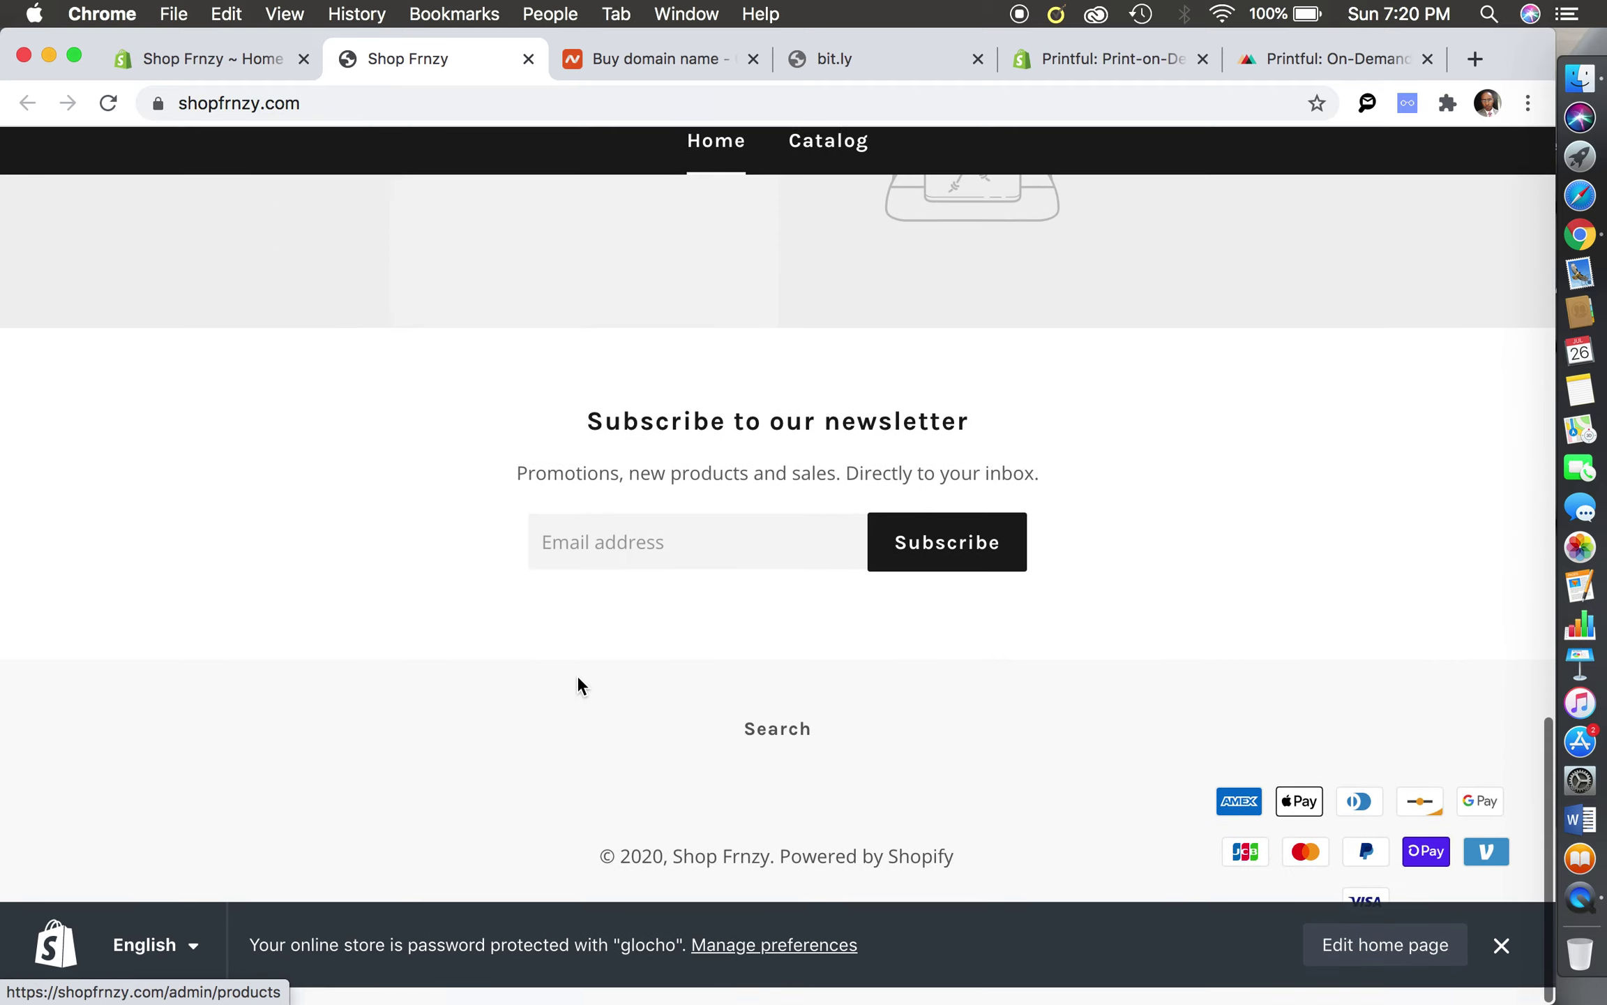
{"action": "scroll", "coordinate": [801, 523], "scroll_direction": "up", "scroll_amount": 10}
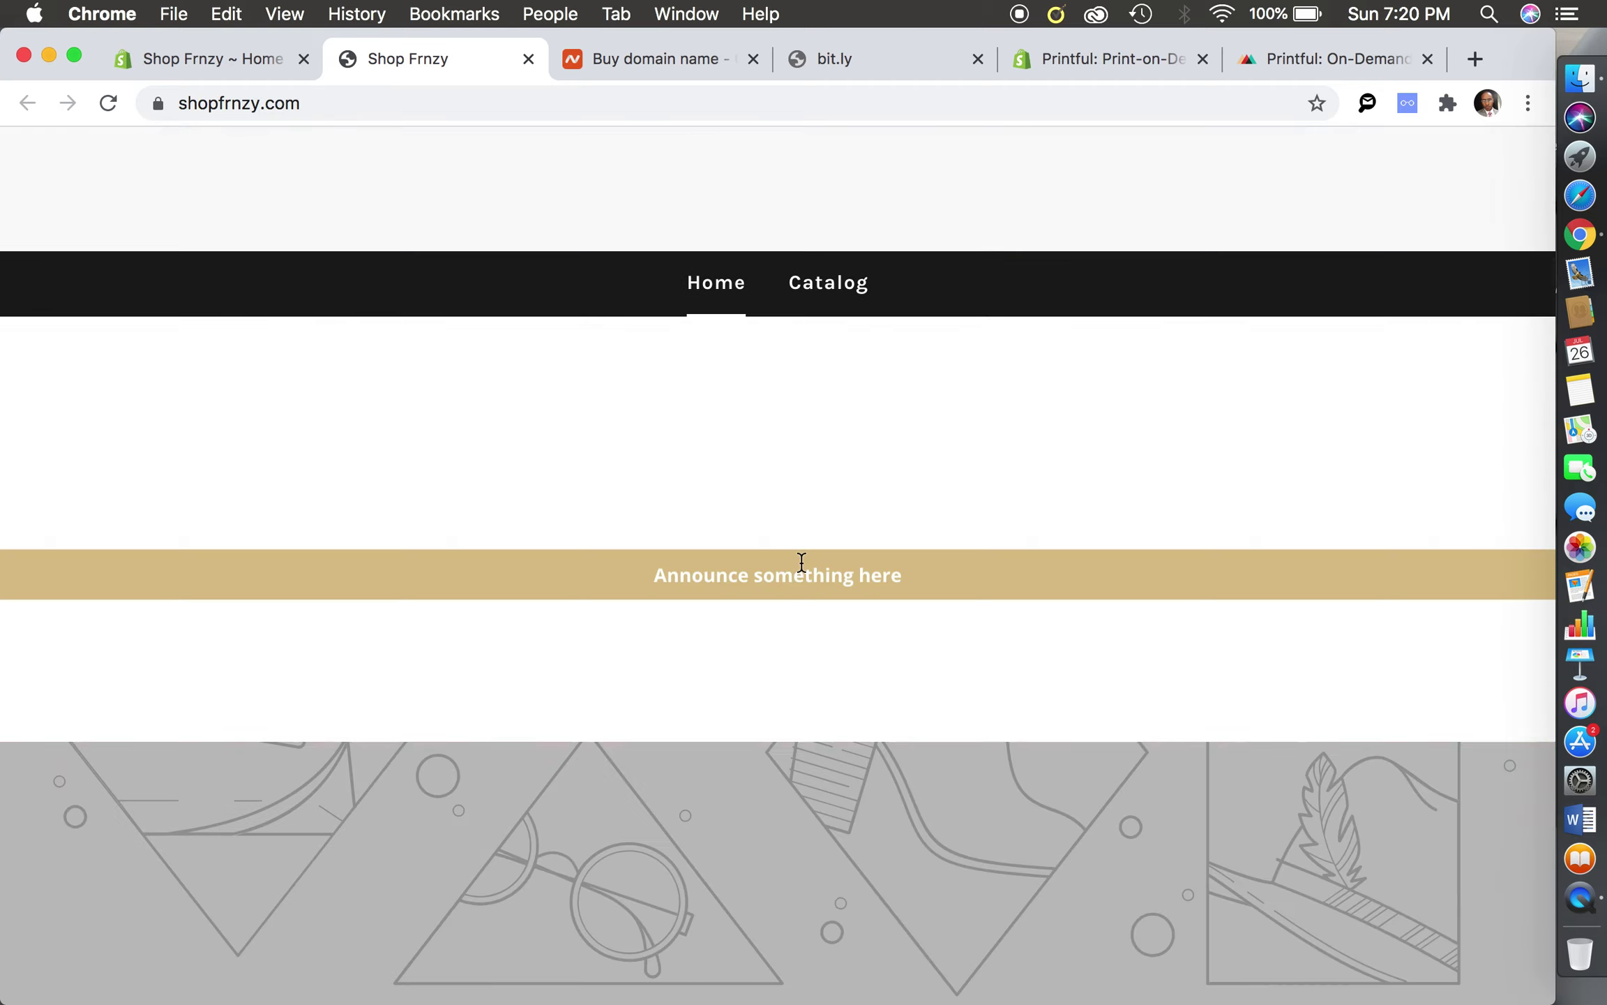
{"action": "scroll", "coordinate": [801, 560], "scroll_direction": "up", "scroll_amount": 5}
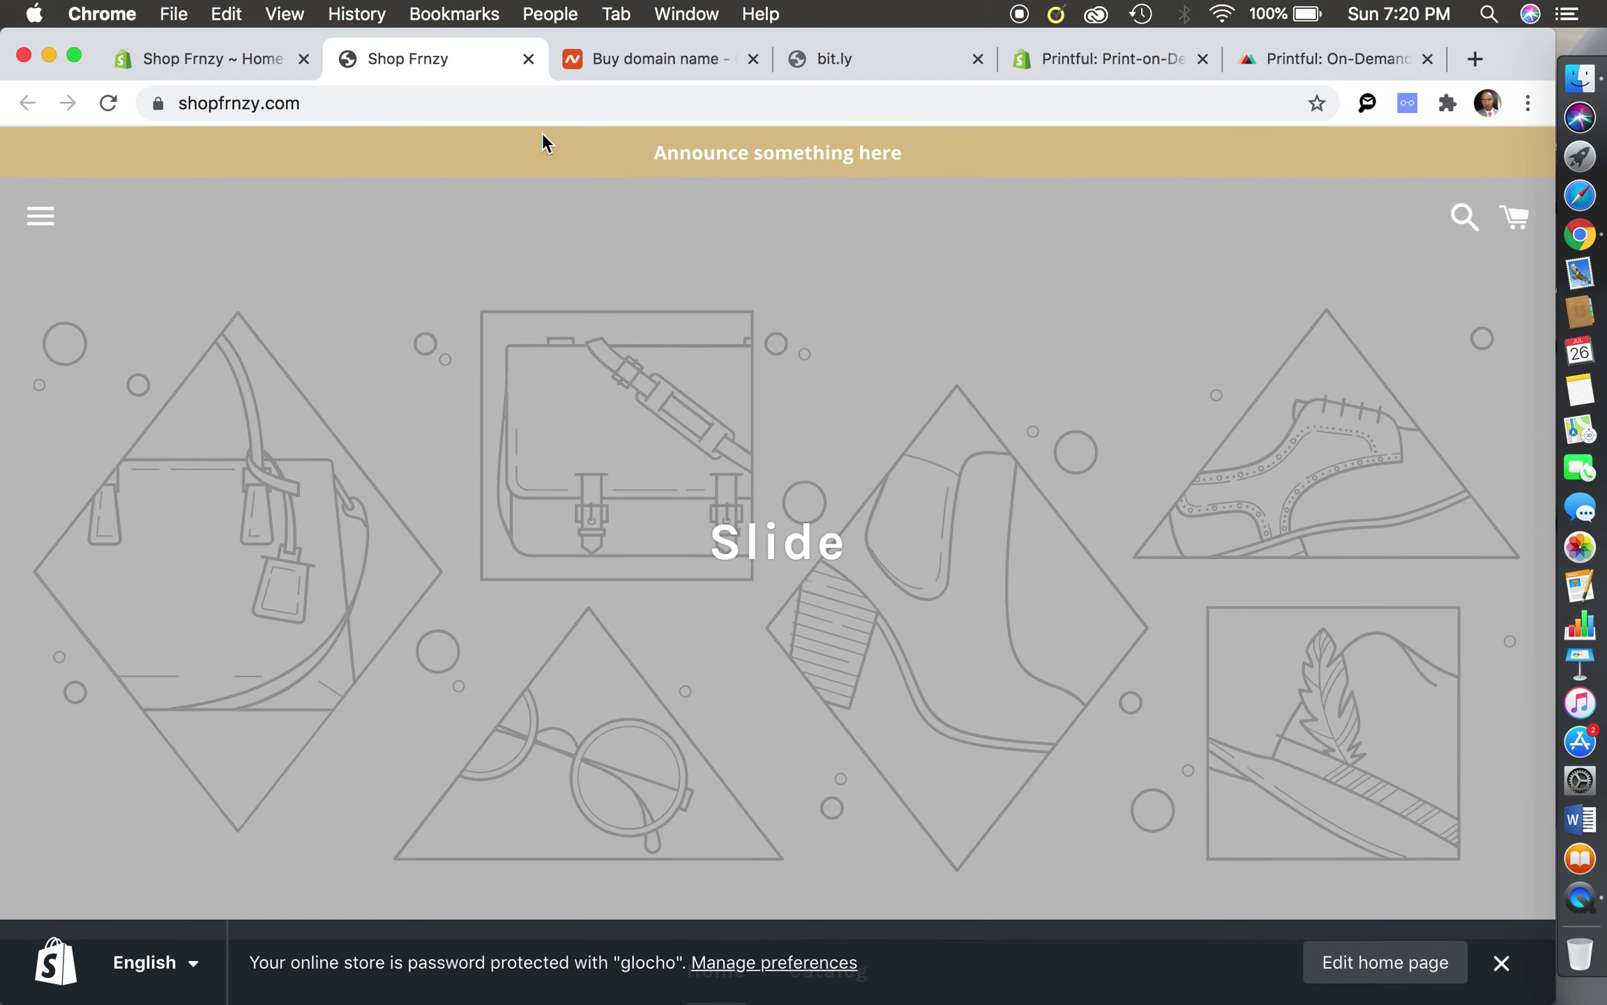
Step: Close the Shop Frnzy storefront preview, returning to the admin home
{"action": "left_click", "coordinate": [531, 59]}
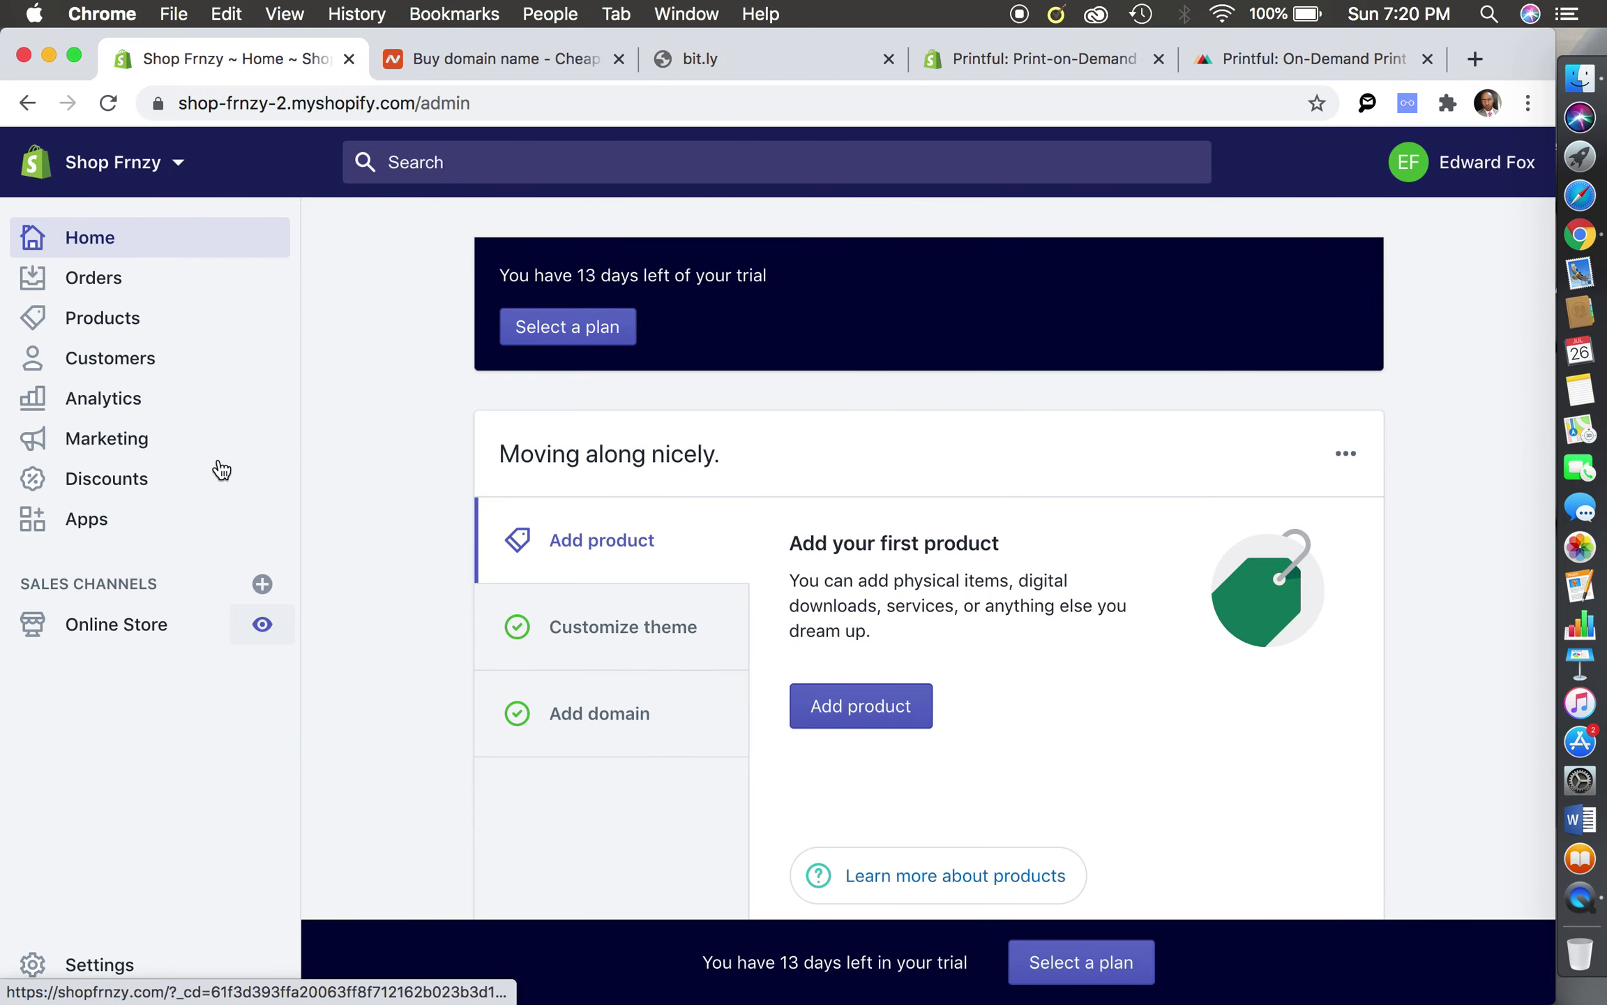
Step: Search the App Store for 'printful' and start adding Printful: Print-on-Demand to the store
{"action": "left_click", "coordinate": [57, 521]}
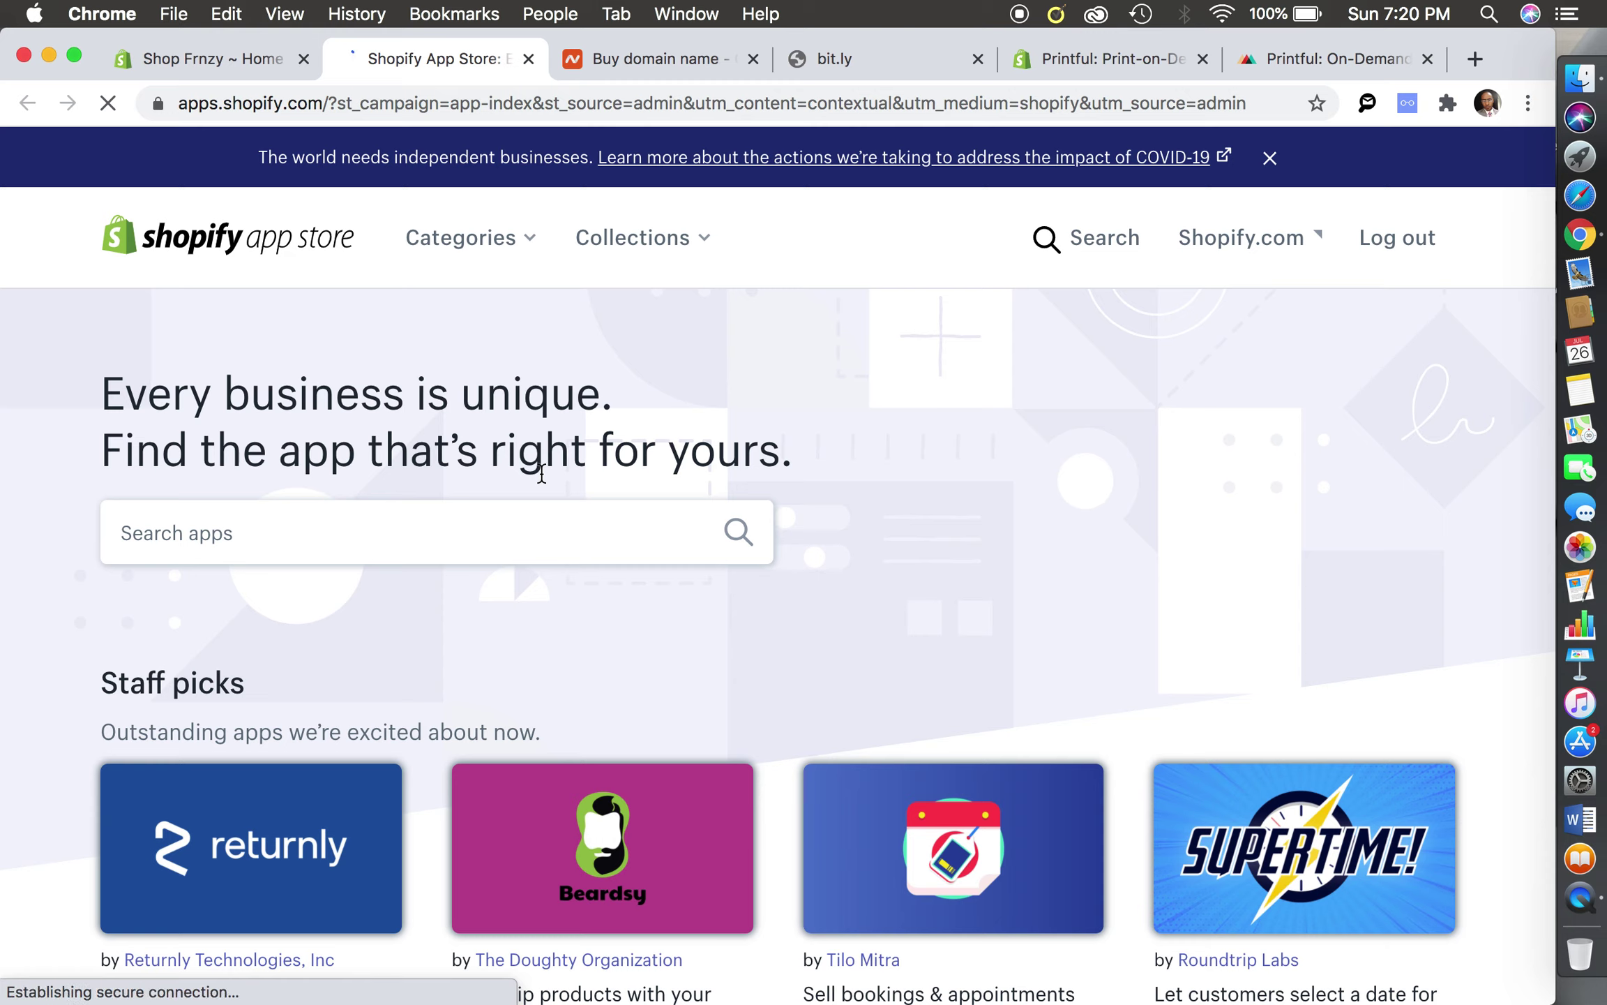
{"action": "left_click", "coordinate": [468, 529]}
{"action": "type", "text": "P"}
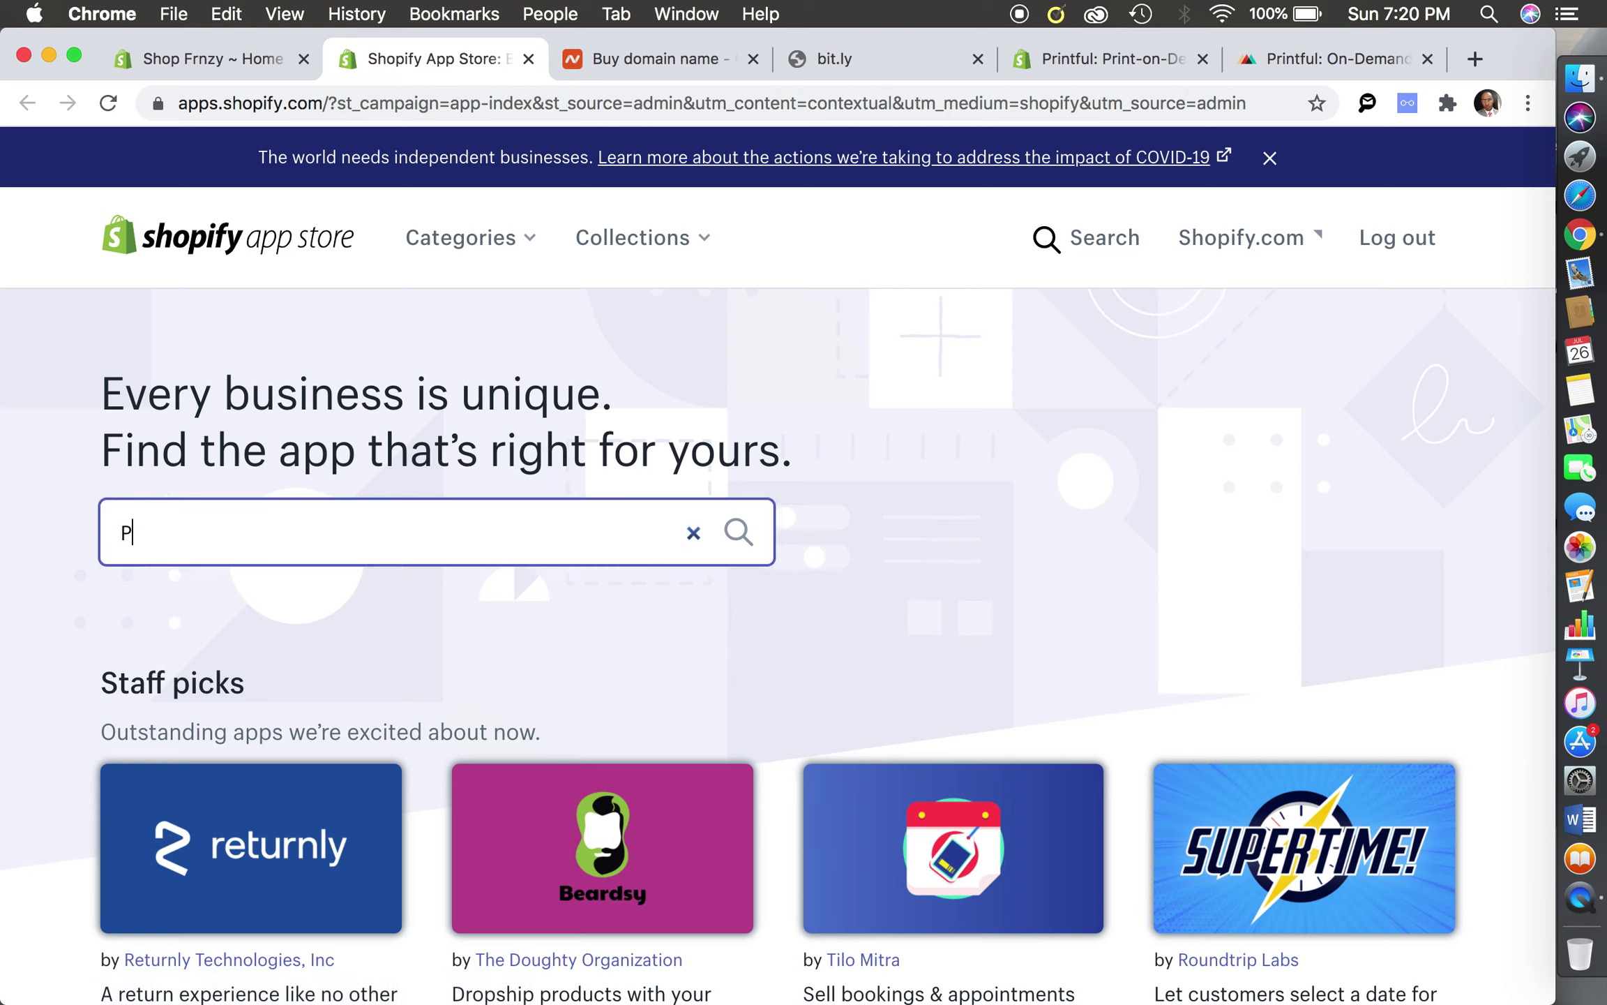
{"action": "type", "text": "rin"}
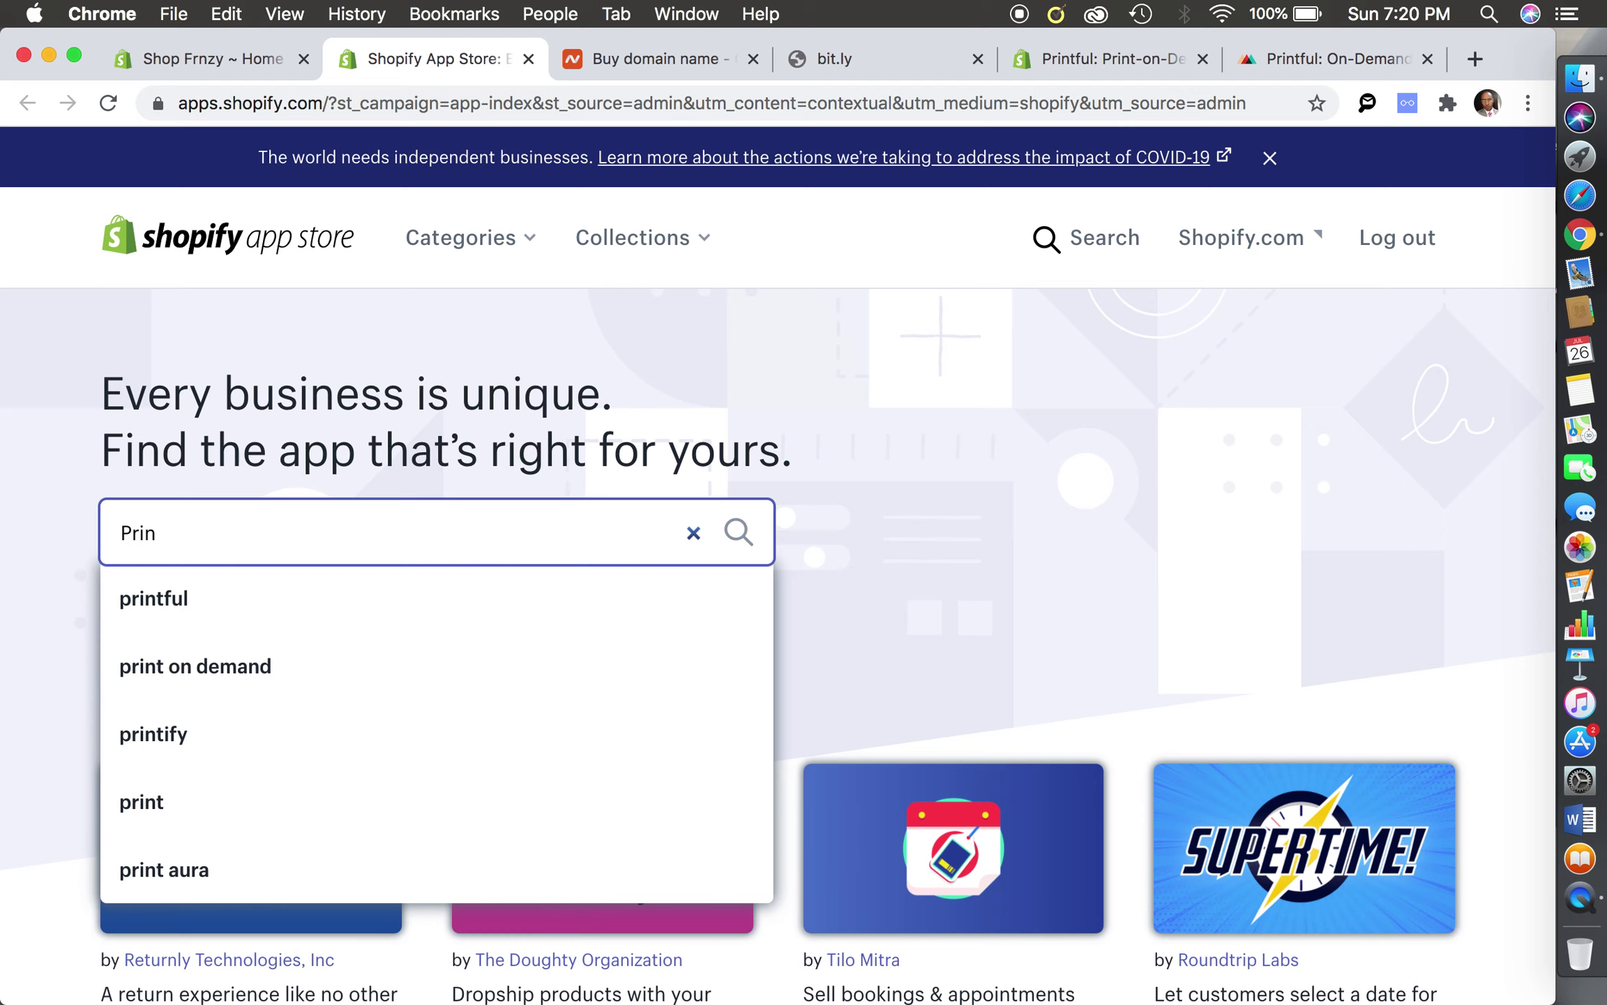
{"action": "left_click", "coordinate": [395, 596]}
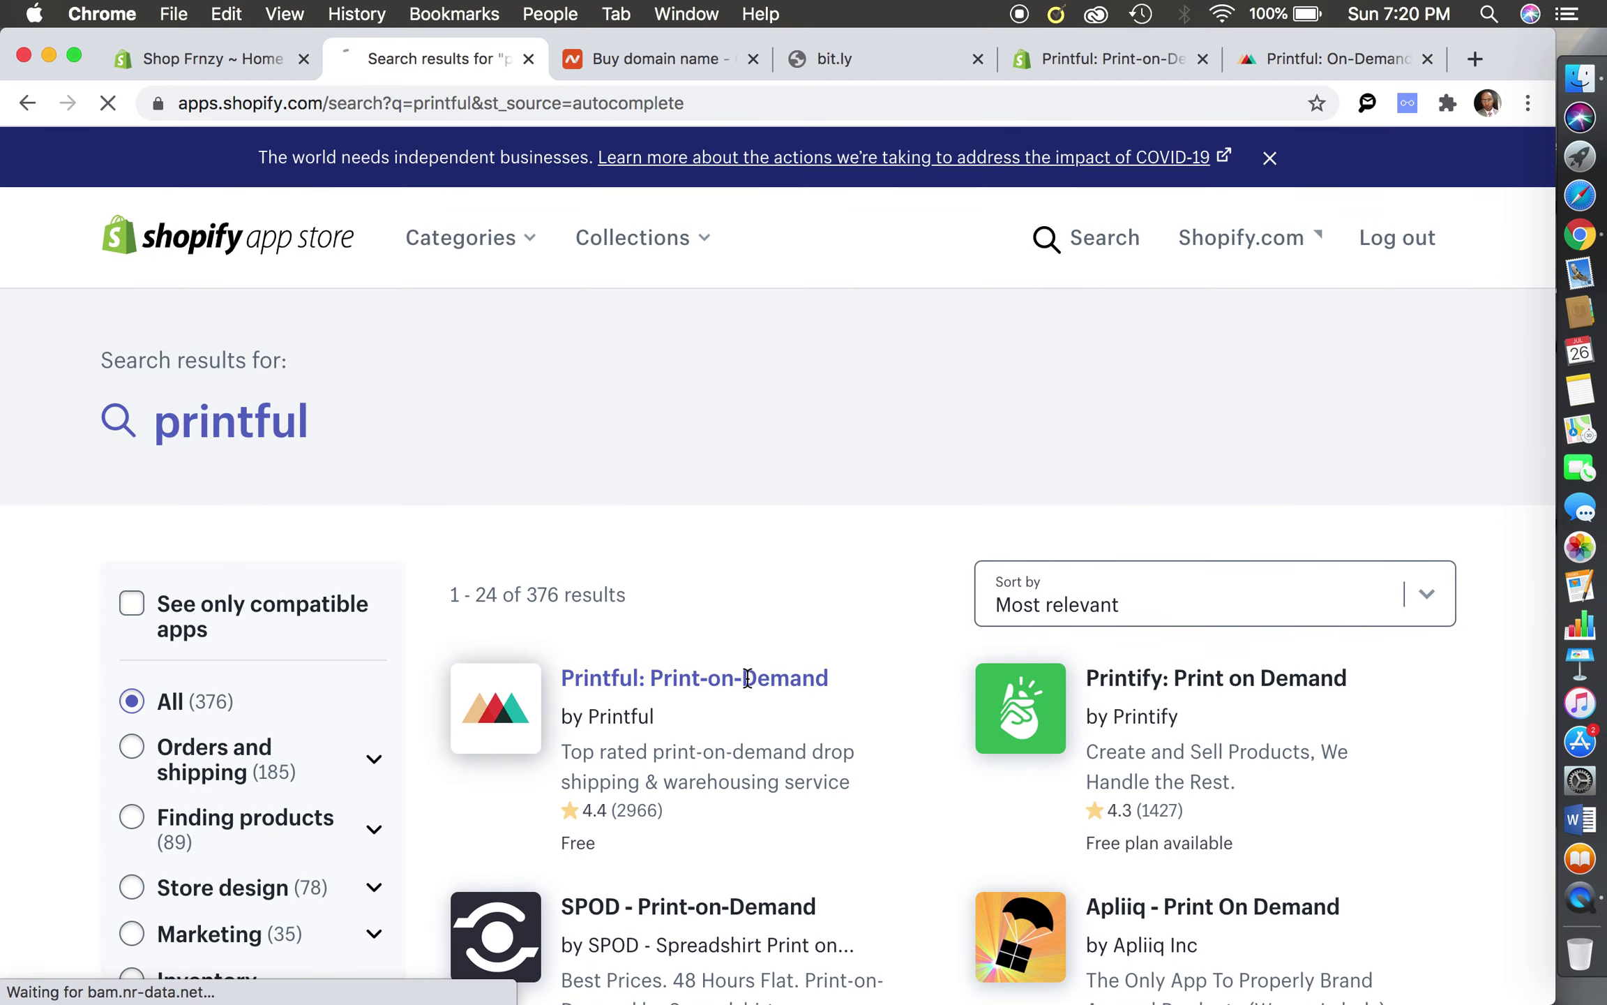
{"action": "left_click", "coordinate": [747, 678]}
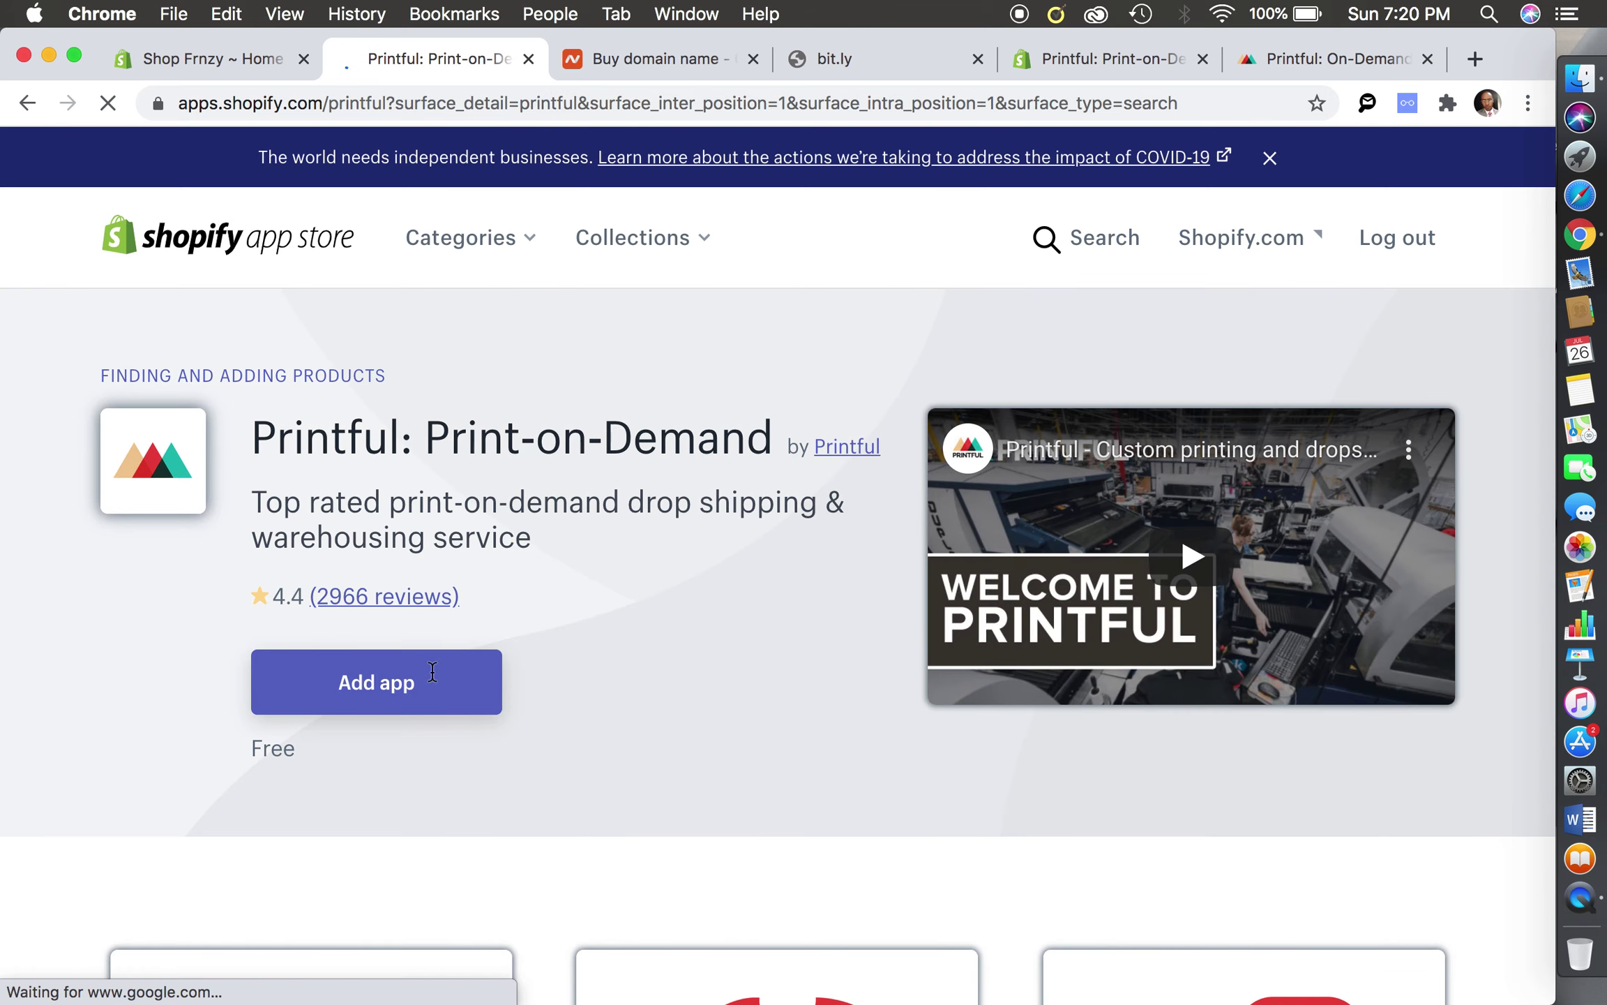
{"action": "left_click", "coordinate": [377, 683]}
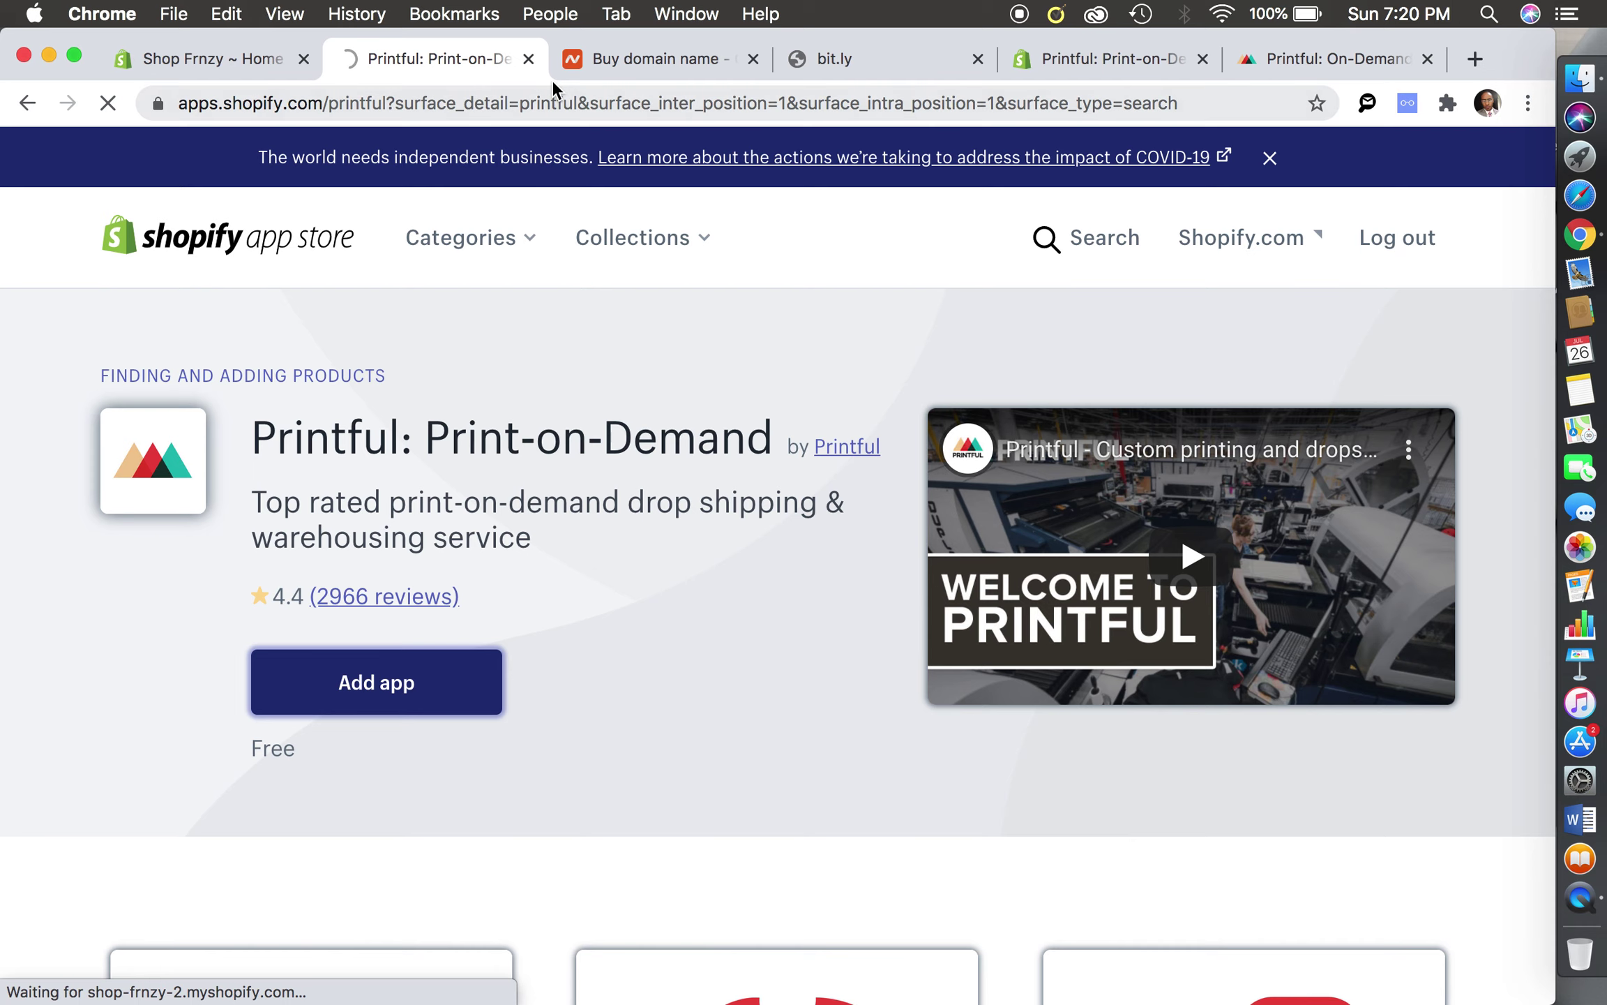
{"action": "left_click", "coordinate": [1284, 62]}
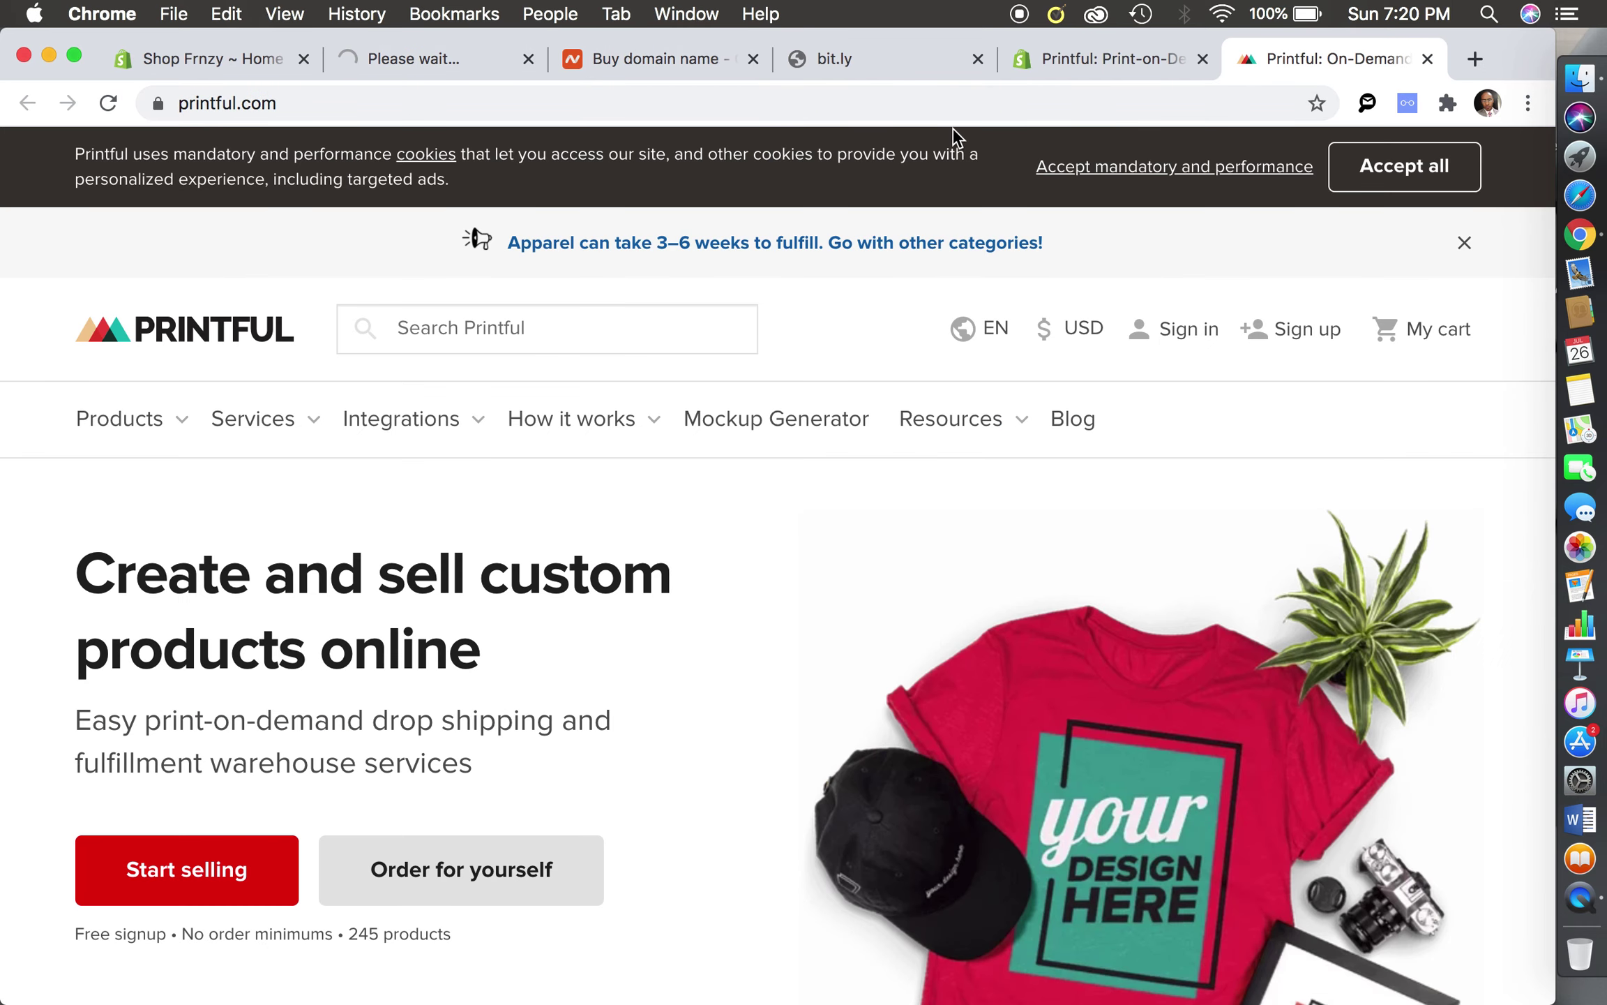
Step: Close the Namecheap domain tab, reach Printful's sign-in page, and return to the Shop Frnzy apps page
{"action": "left_click", "coordinate": [726, 63]}
{"action": "left_click", "coordinate": [755, 59]}
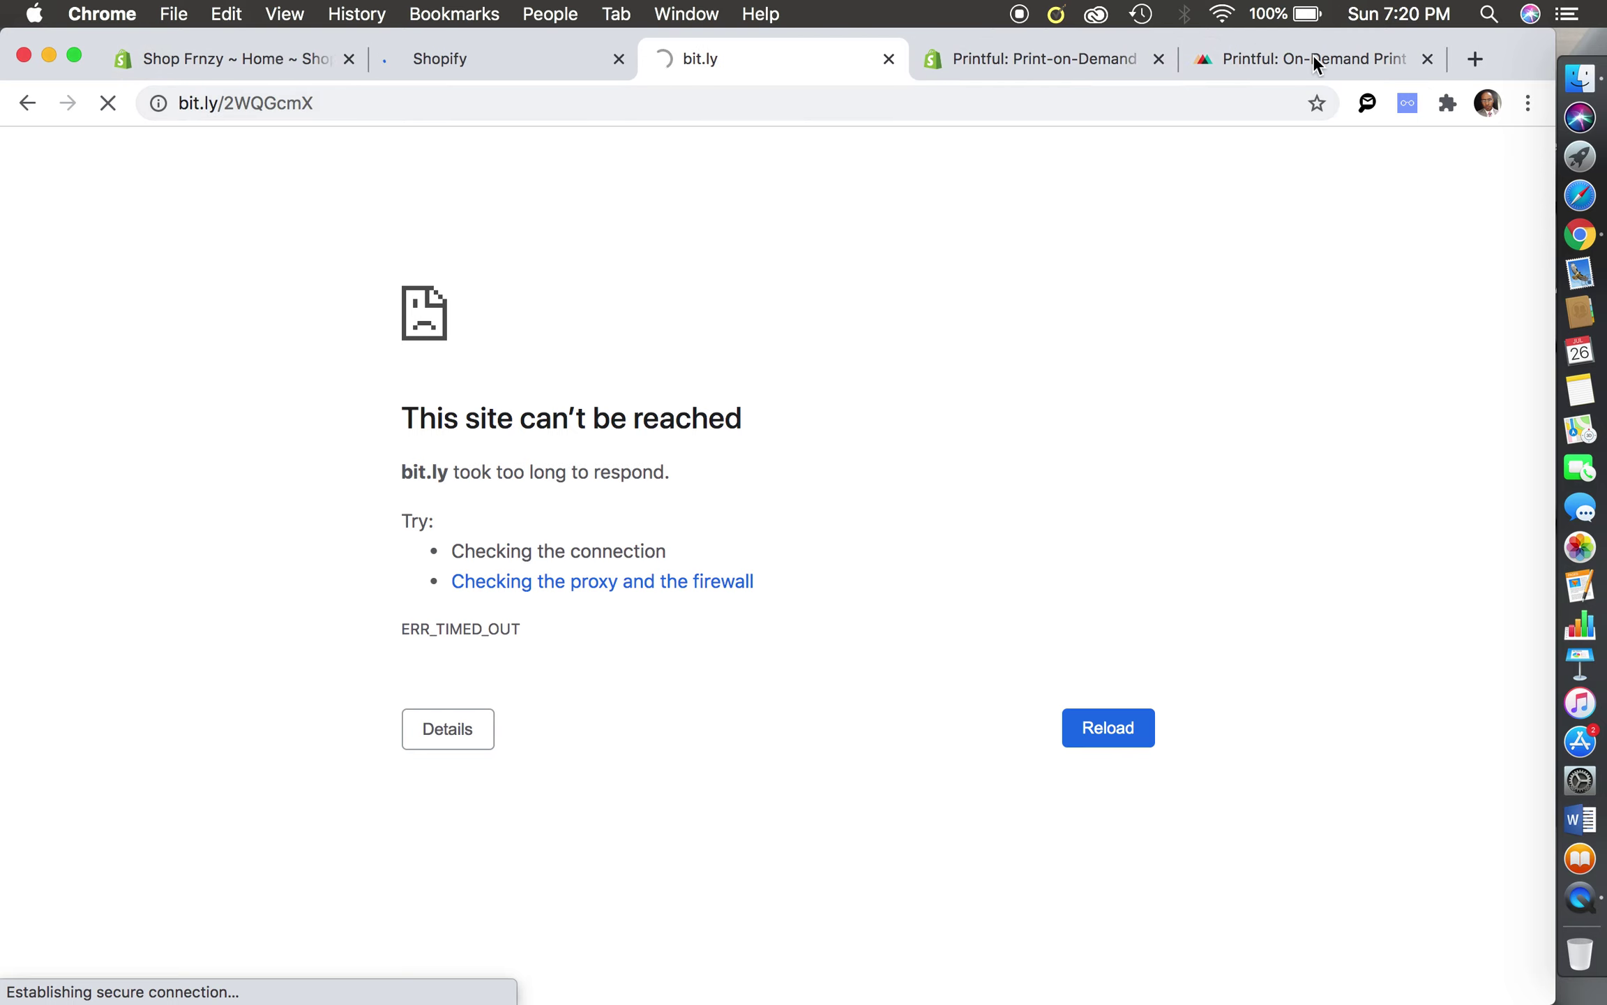
{"action": "left_click", "coordinate": [1313, 55]}
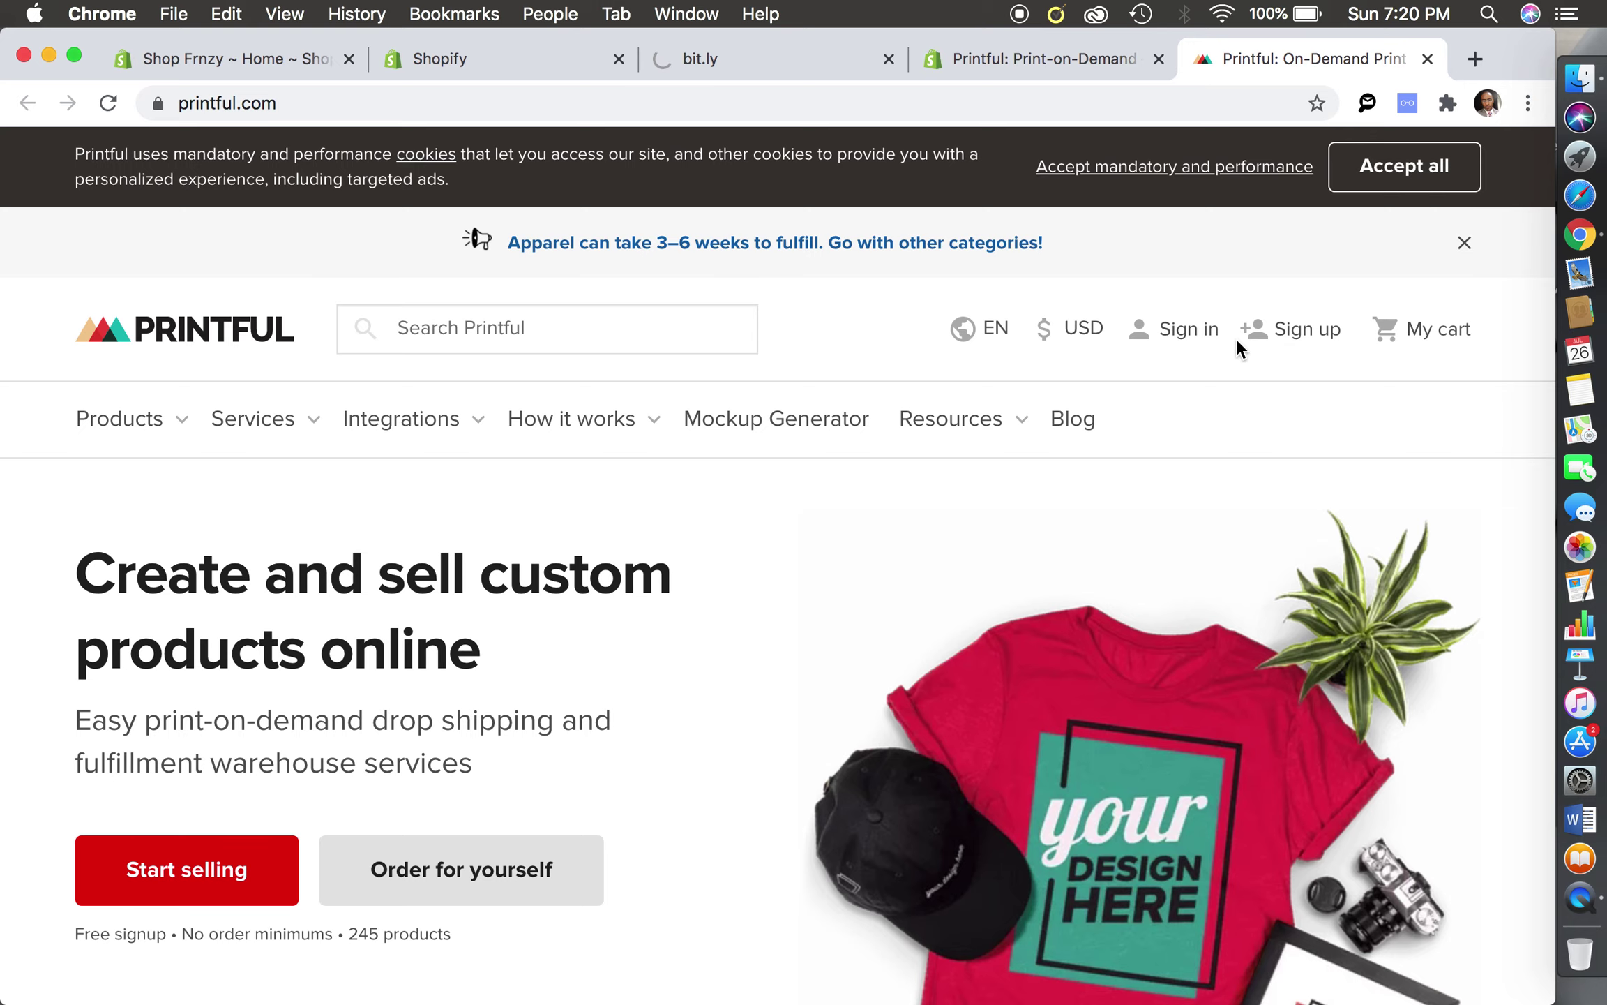
{"action": "left_click", "coordinate": [1181, 330]}
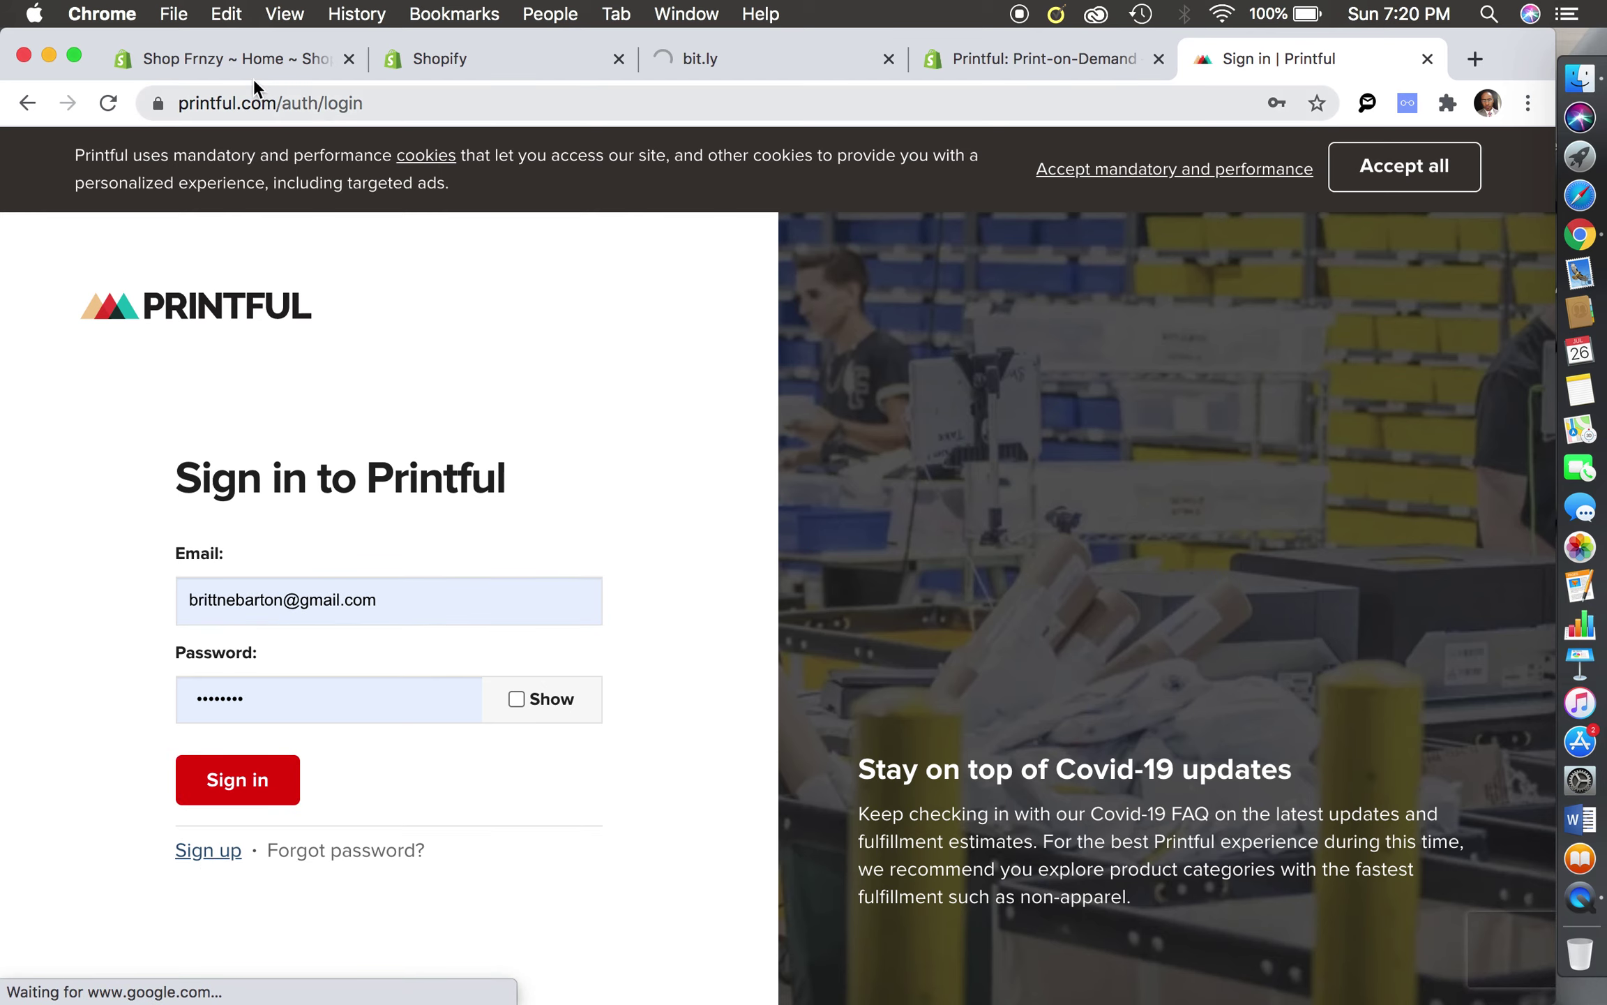
{"action": "left_click", "coordinate": [247, 59]}
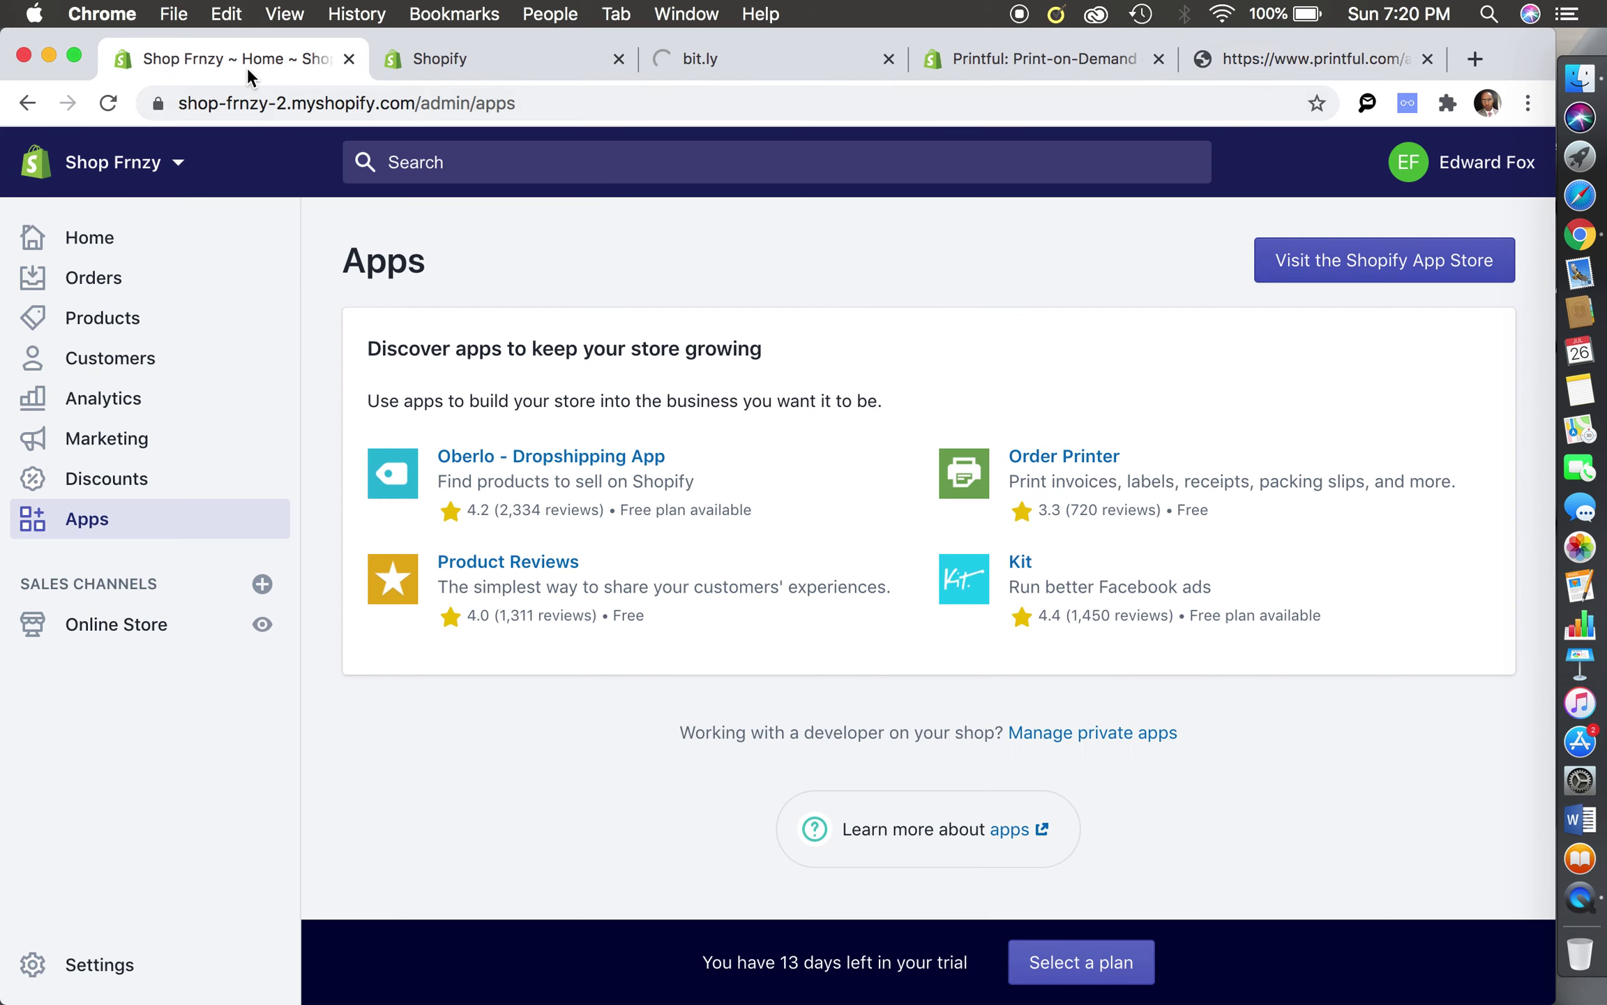
Step: Approve installing Printful: Print-on-Demand on Shop Frnzy from the authorization page
{"action": "left_click", "coordinate": [434, 60]}
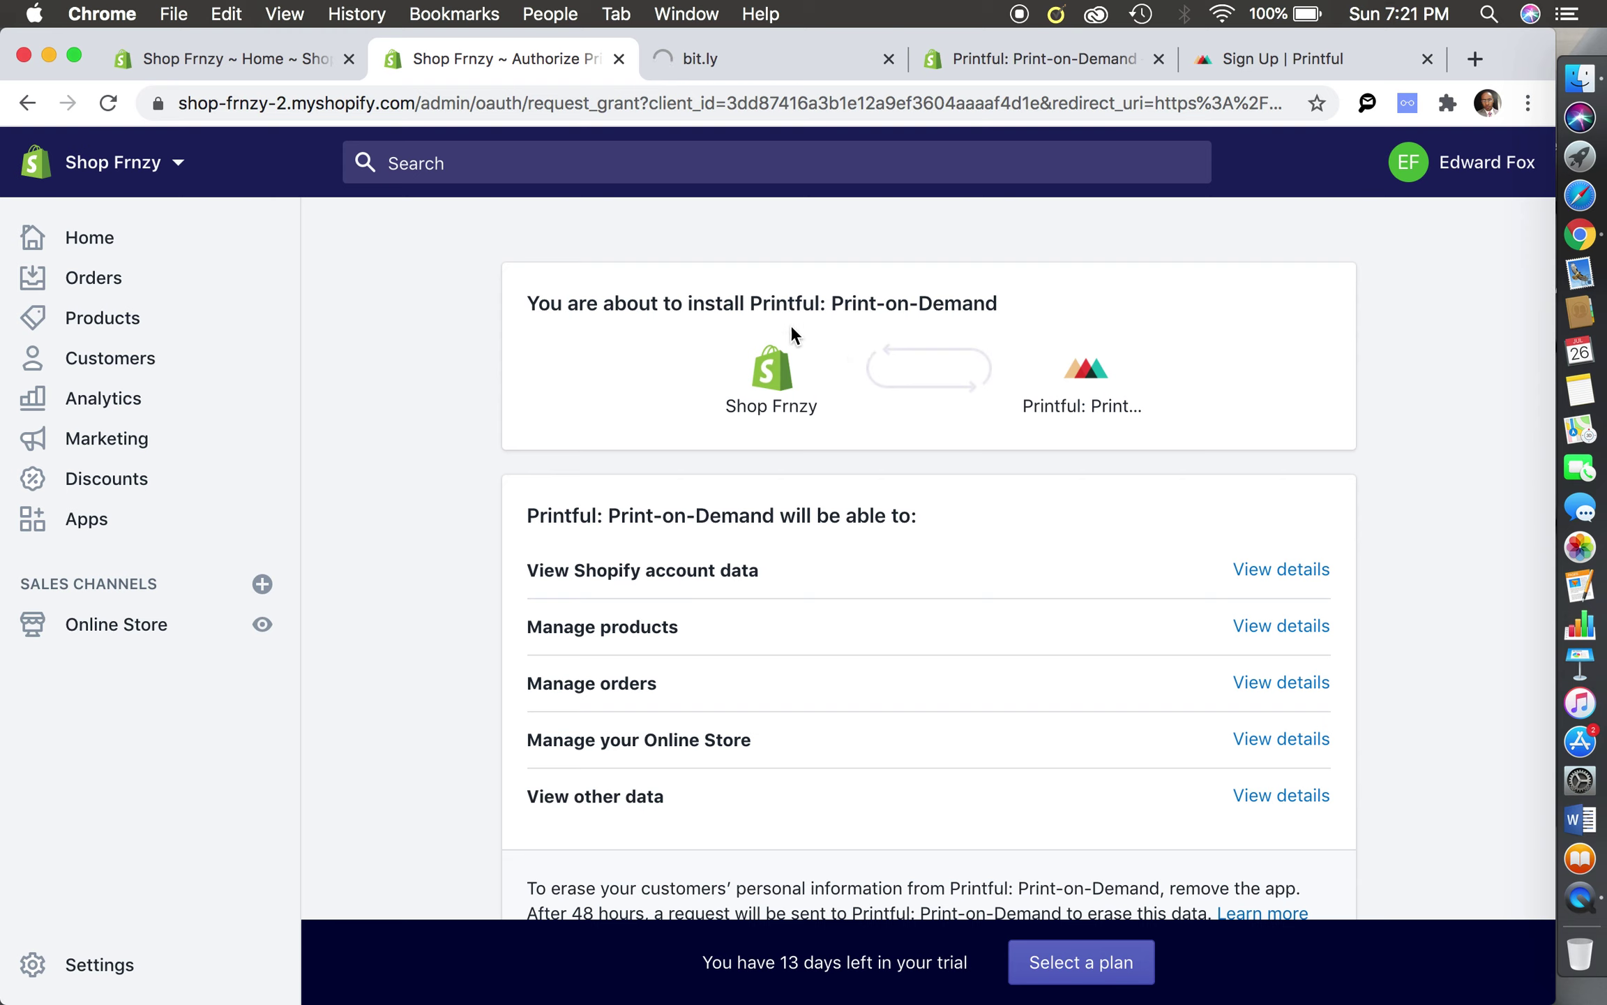
{"action": "scroll", "coordinate": [939, 512], "scroll_direction": "down", "scroll_amount": 5}
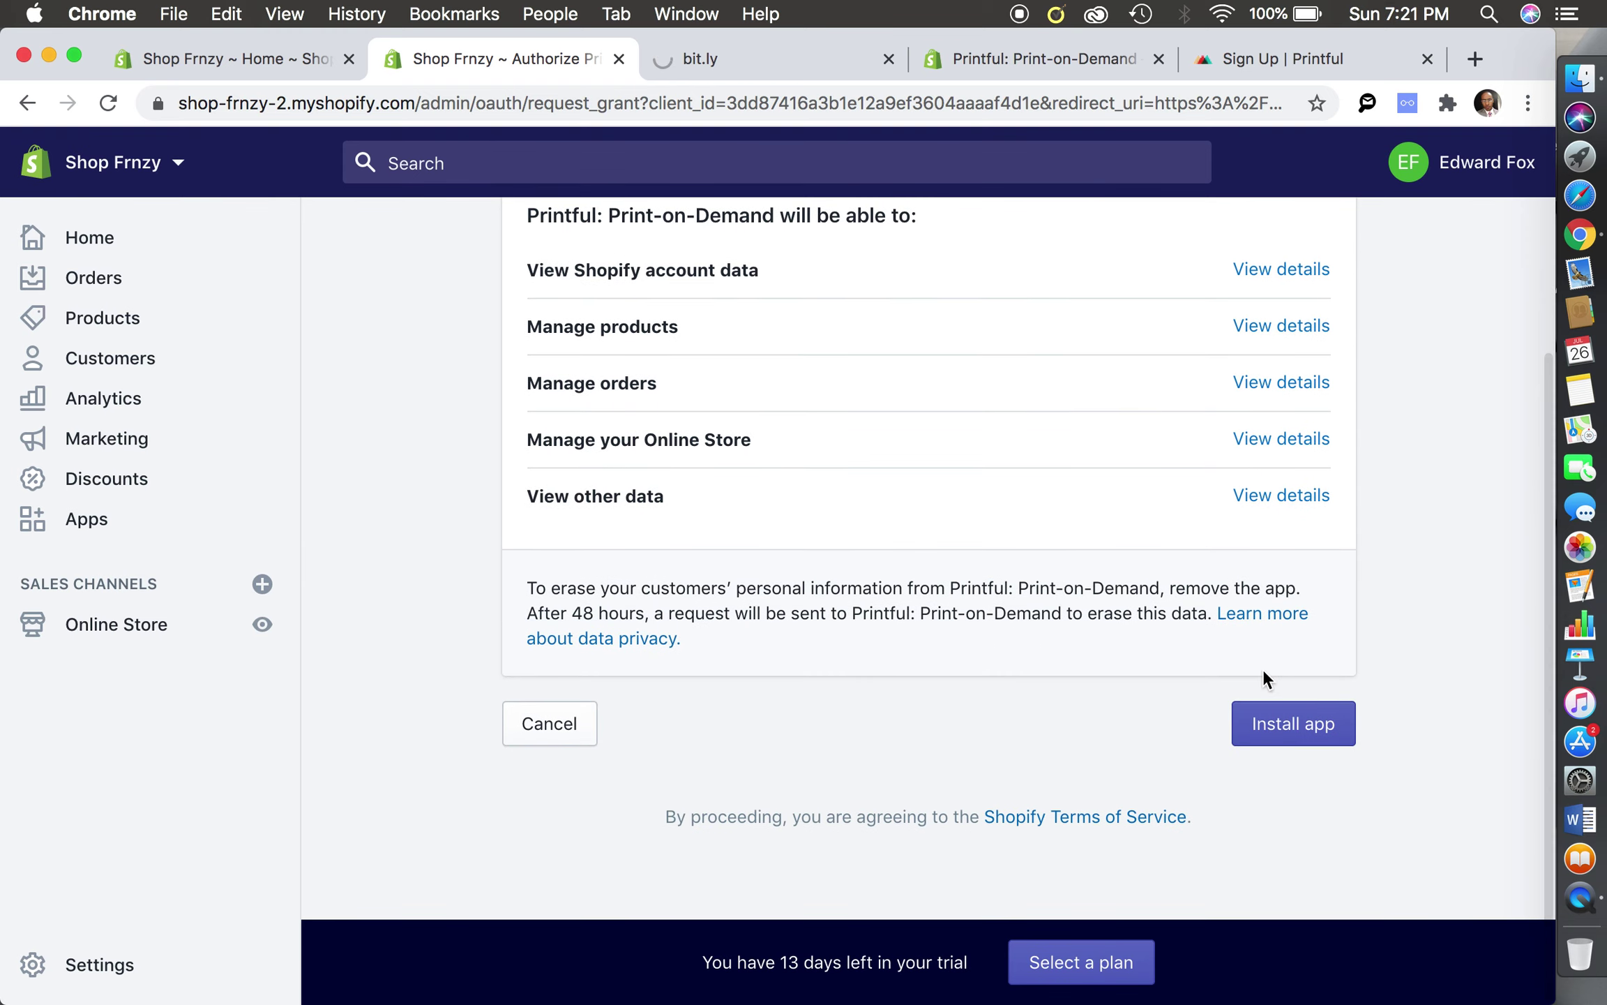
{"action": "scroll", "coordinate": [1258, 752], "scroll_direction": "up", "scroll_amount": 2}
{"action": "scroll", "coordinate": [1258, 728], "scroll_direction": "down", "scroll_amount": 2}
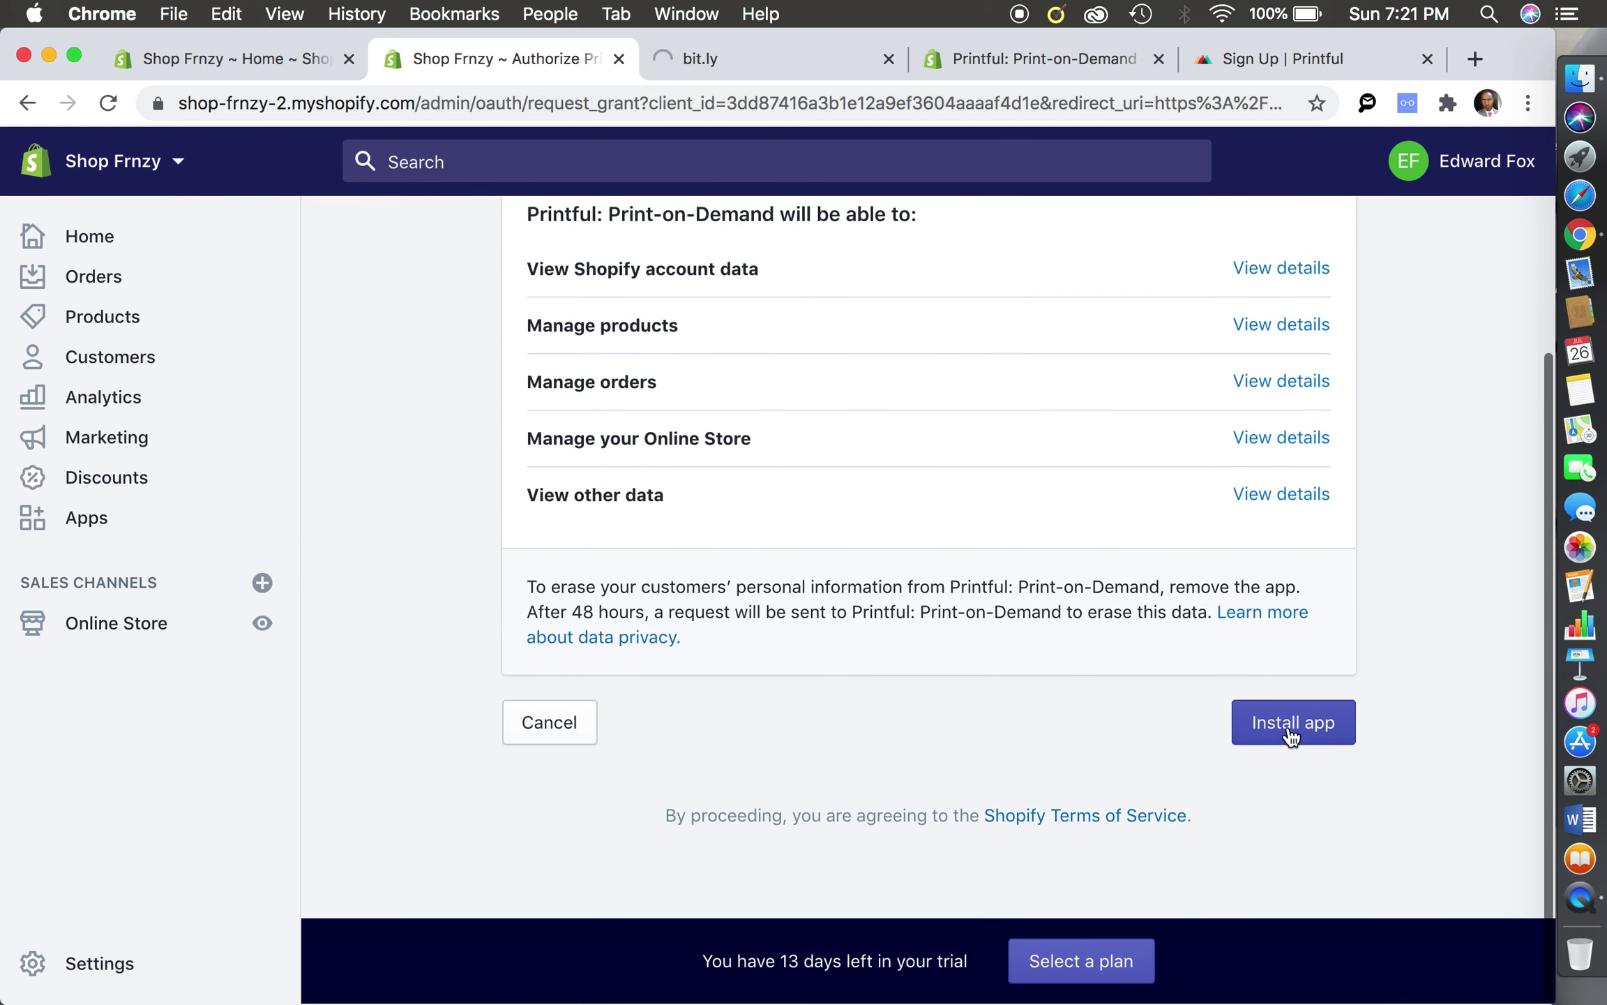
{"action": "left_click", "coordinate": [1294, 722]}
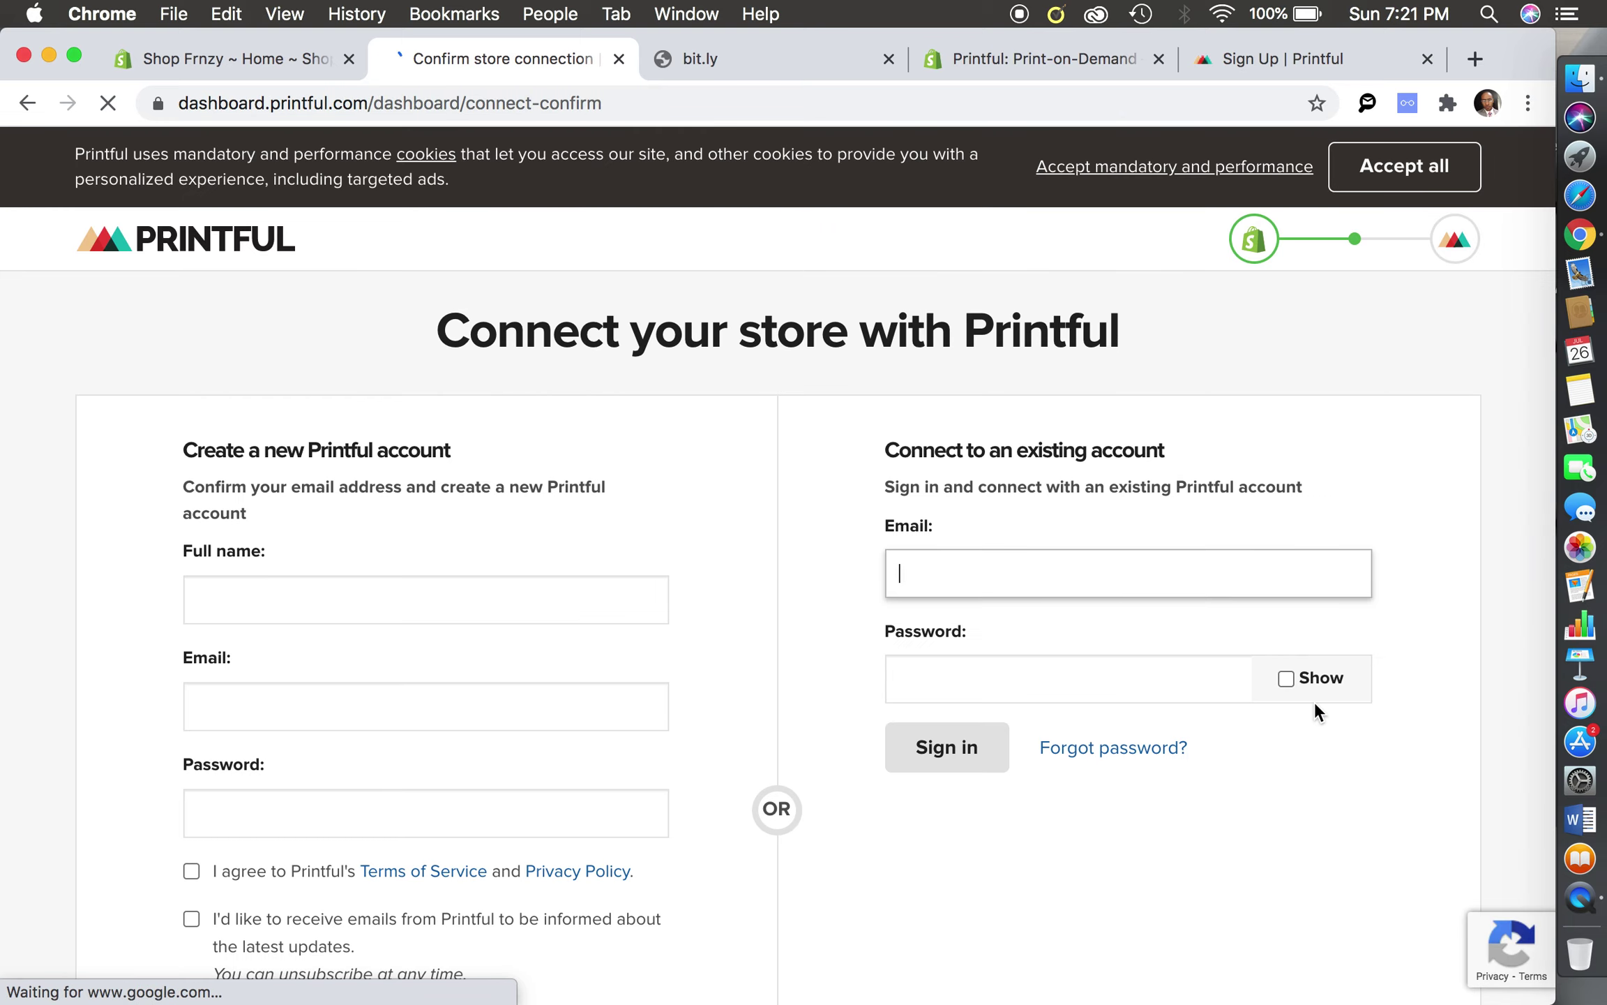
Step: Fill the Printful sign-up form with saved name, email and a new password
{"action": "left_click", "coordinate": [1295, 58]}
{"action": "scroll", "coordinate": [707, 649], "scroll_direction": "down", "scroll_amount": 5}
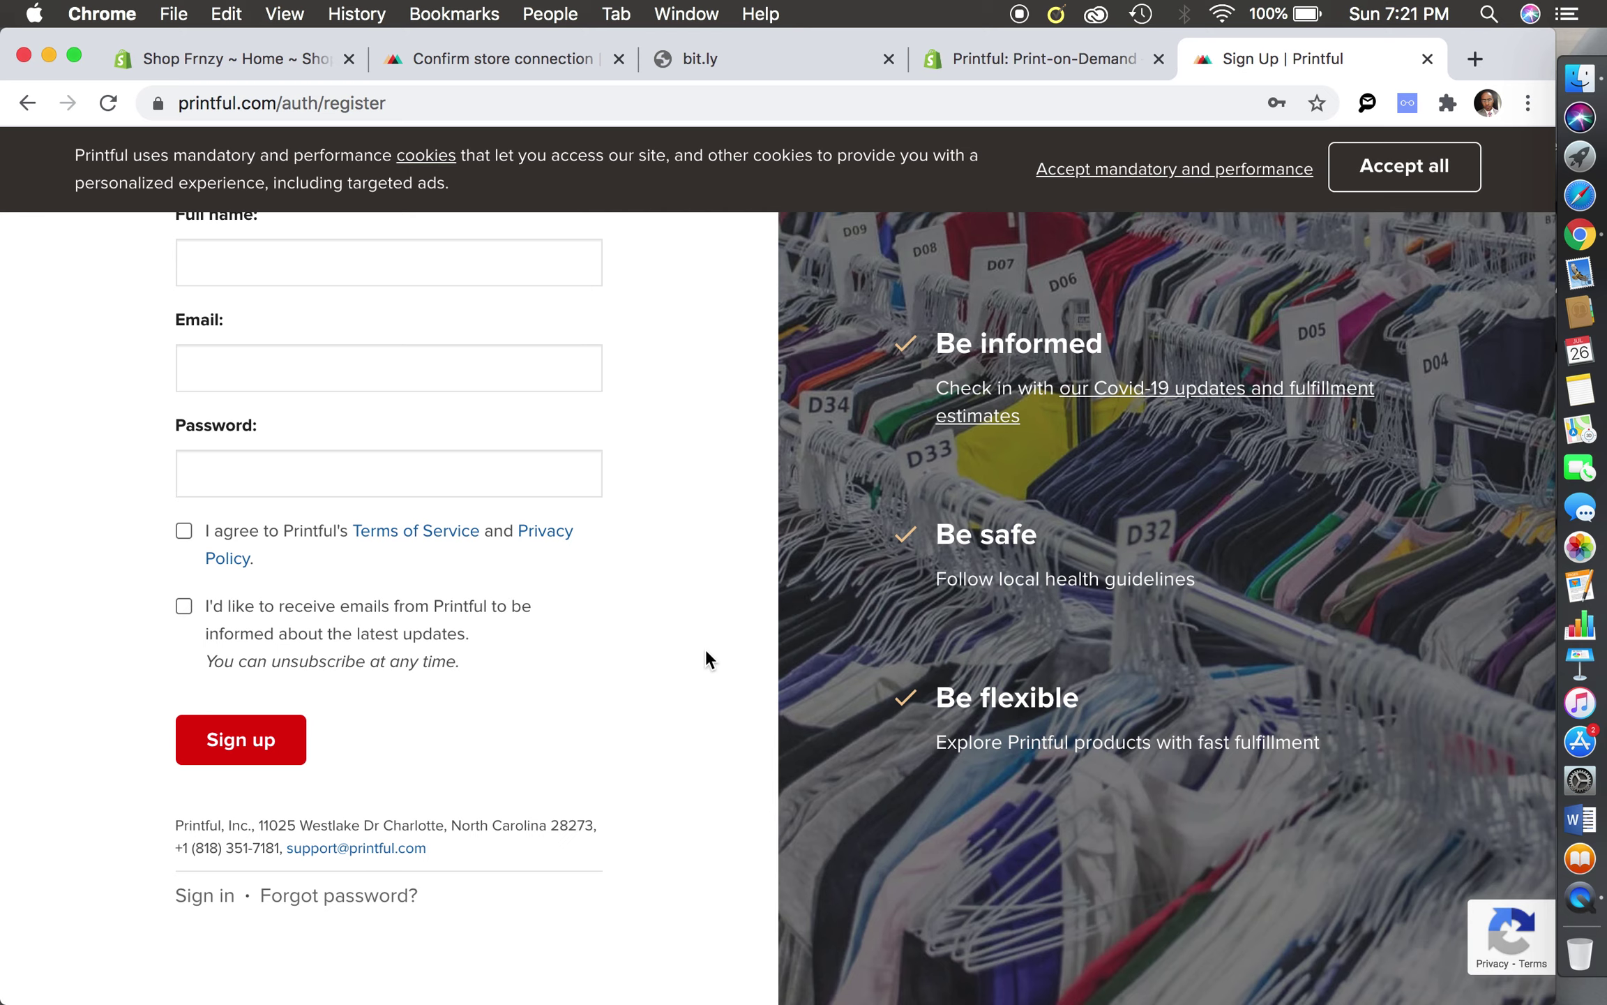
{"action": "scroll", "coordinate": [705, 649], "scroll_direction": "up", "scroll_amount": 5}
{"action": "left_click", "coordinate": [365, 436]}
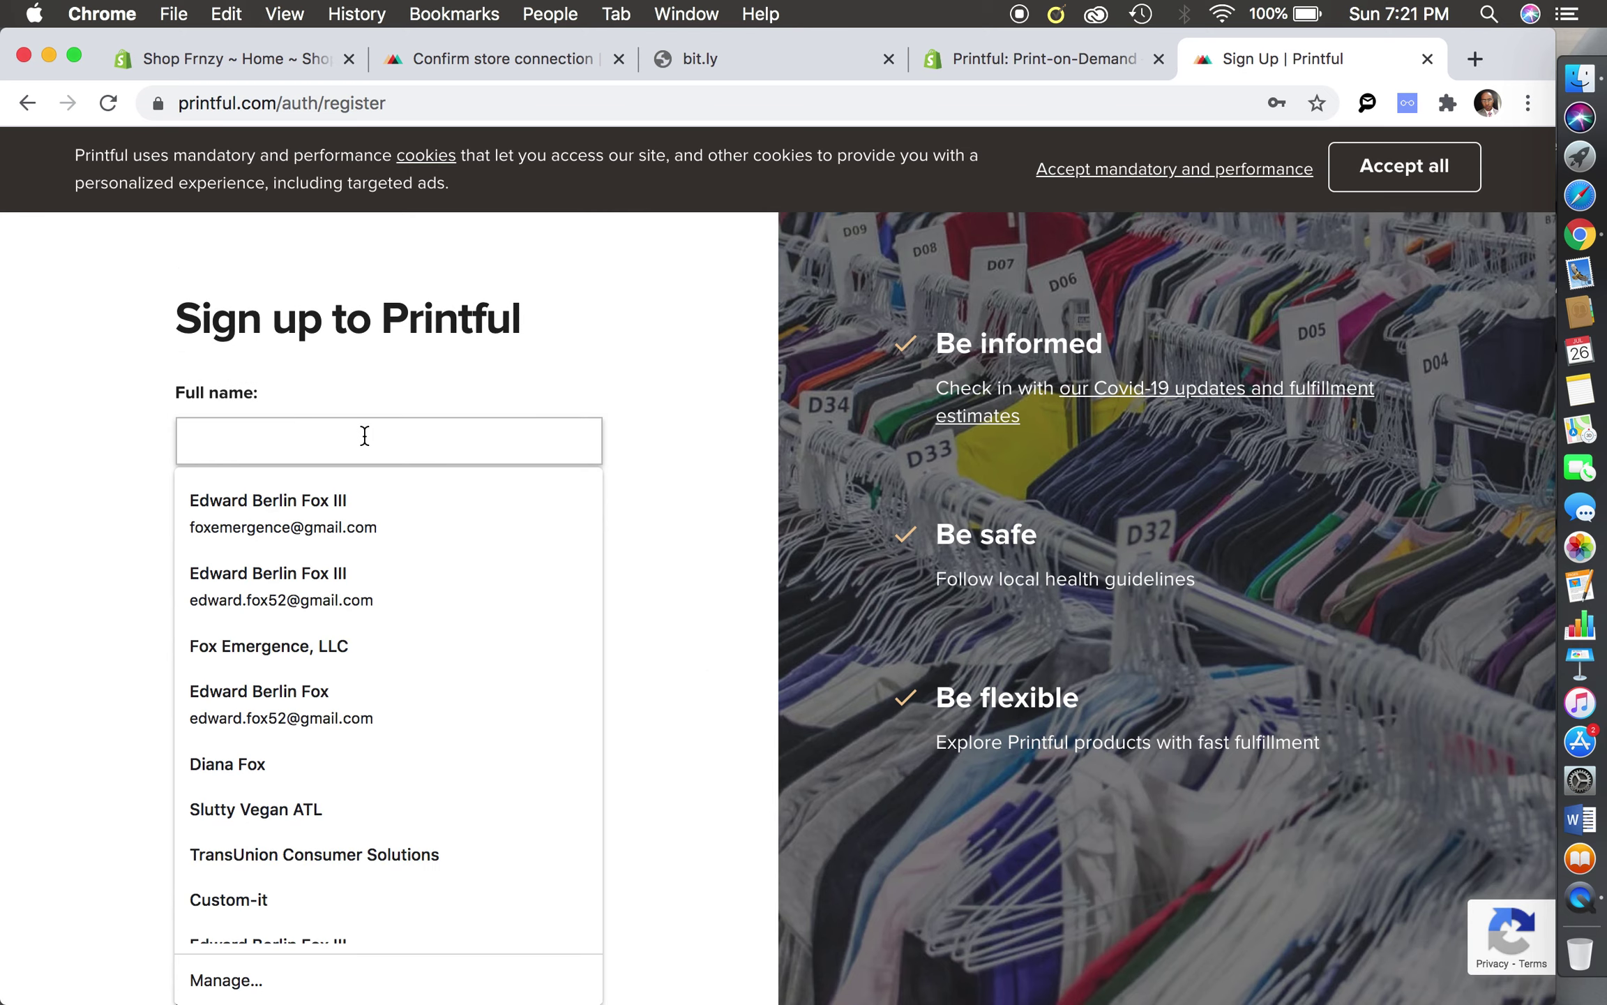
{"action": "left_click", "coordinate": [319, 508]}
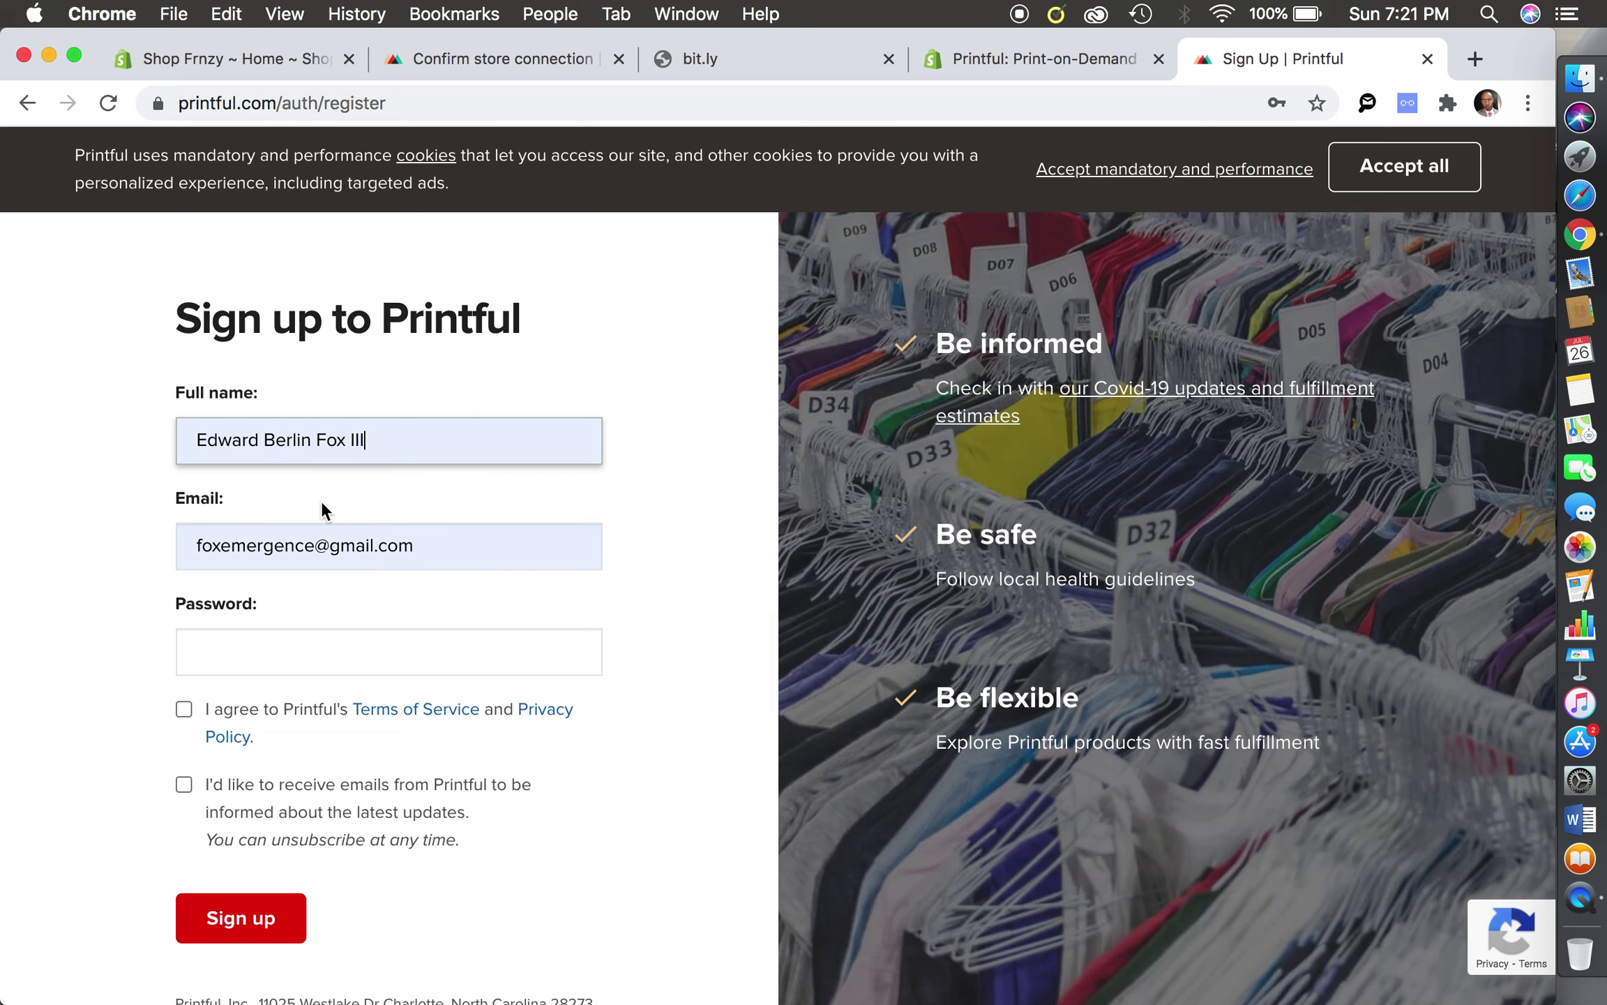
{"action": "left_click", "coordinate": [214, 661]}
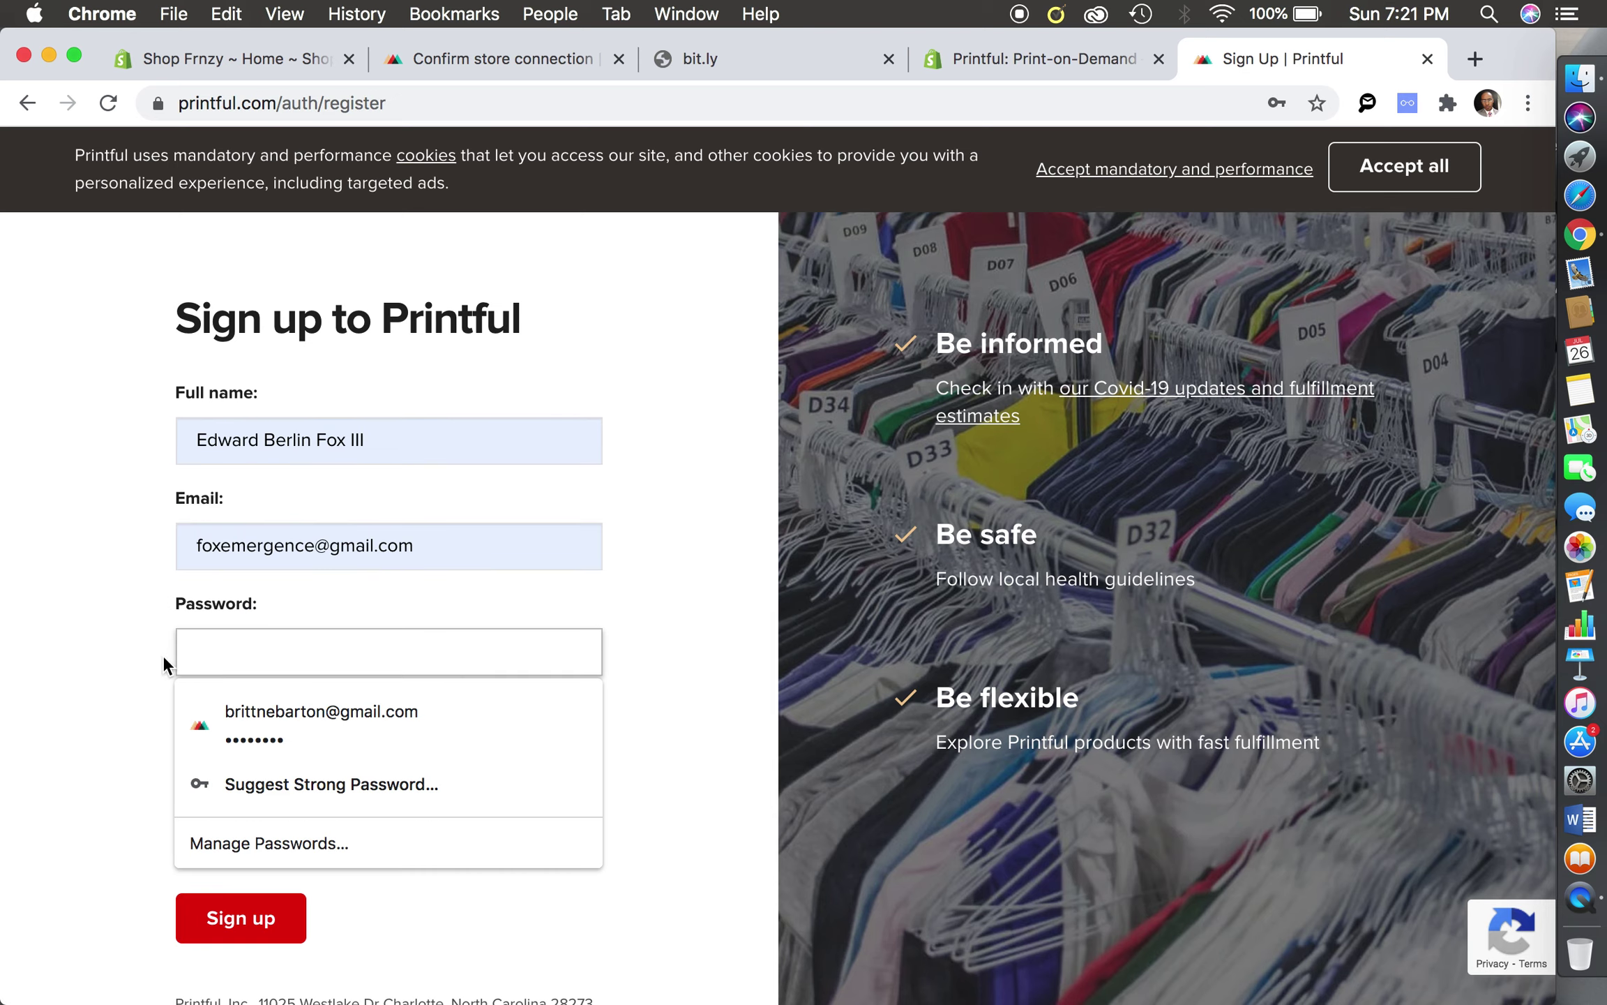
{"action": "type", "text": "•"}
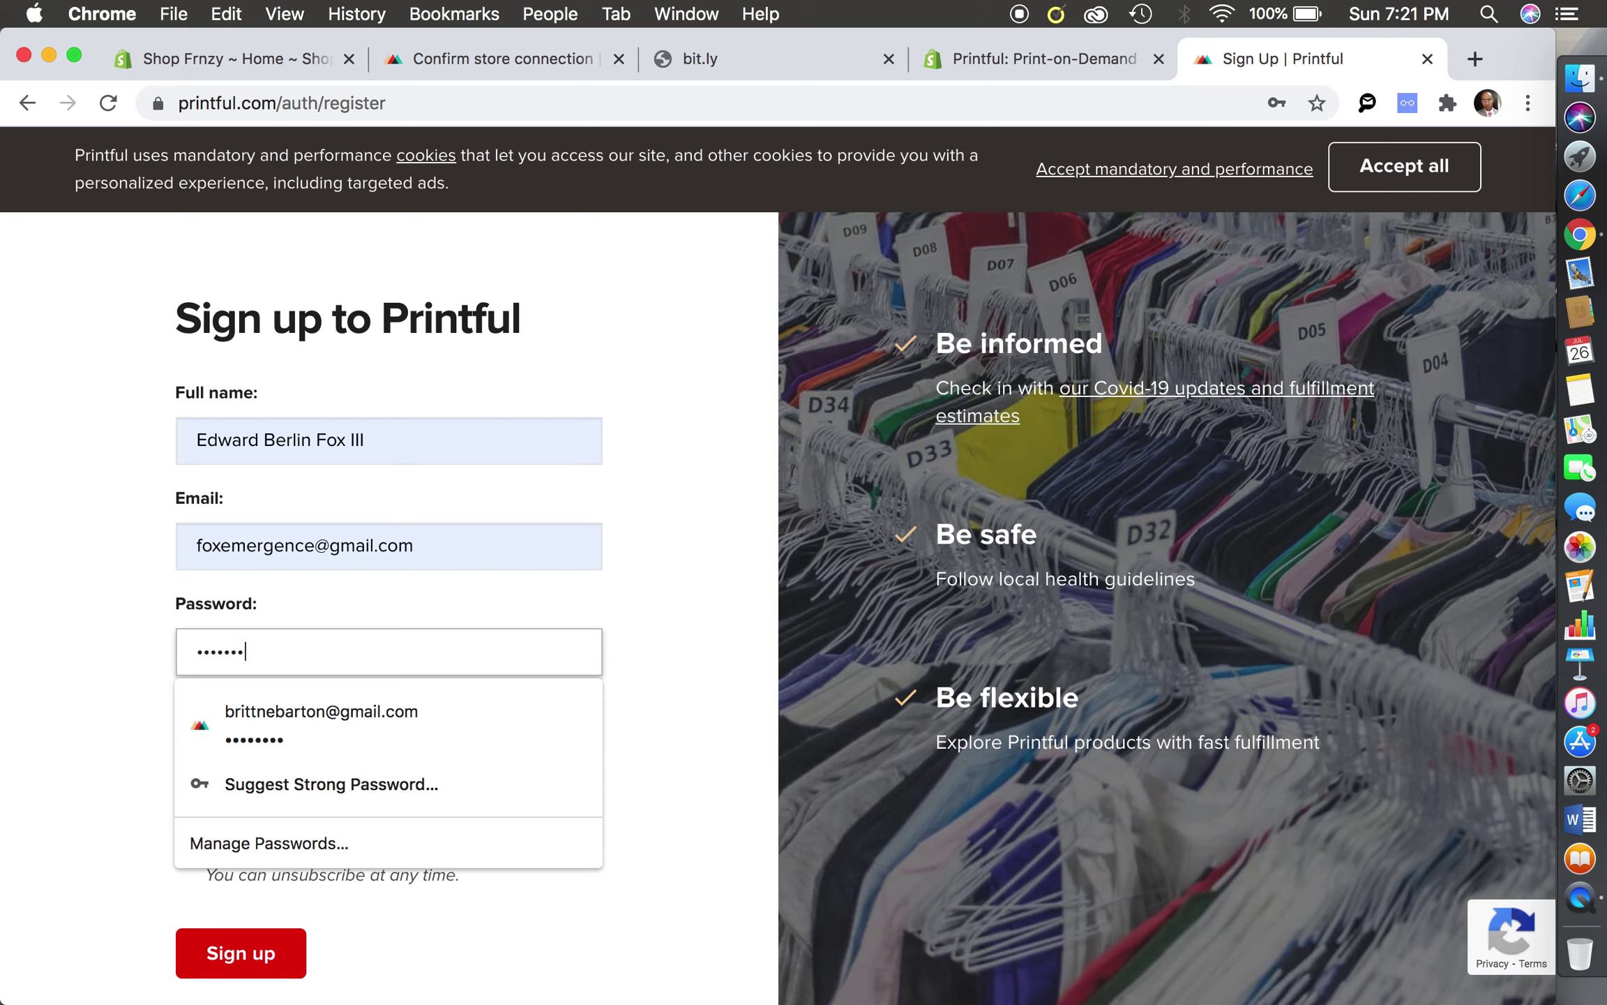
{"action": "type", "text": "•"}
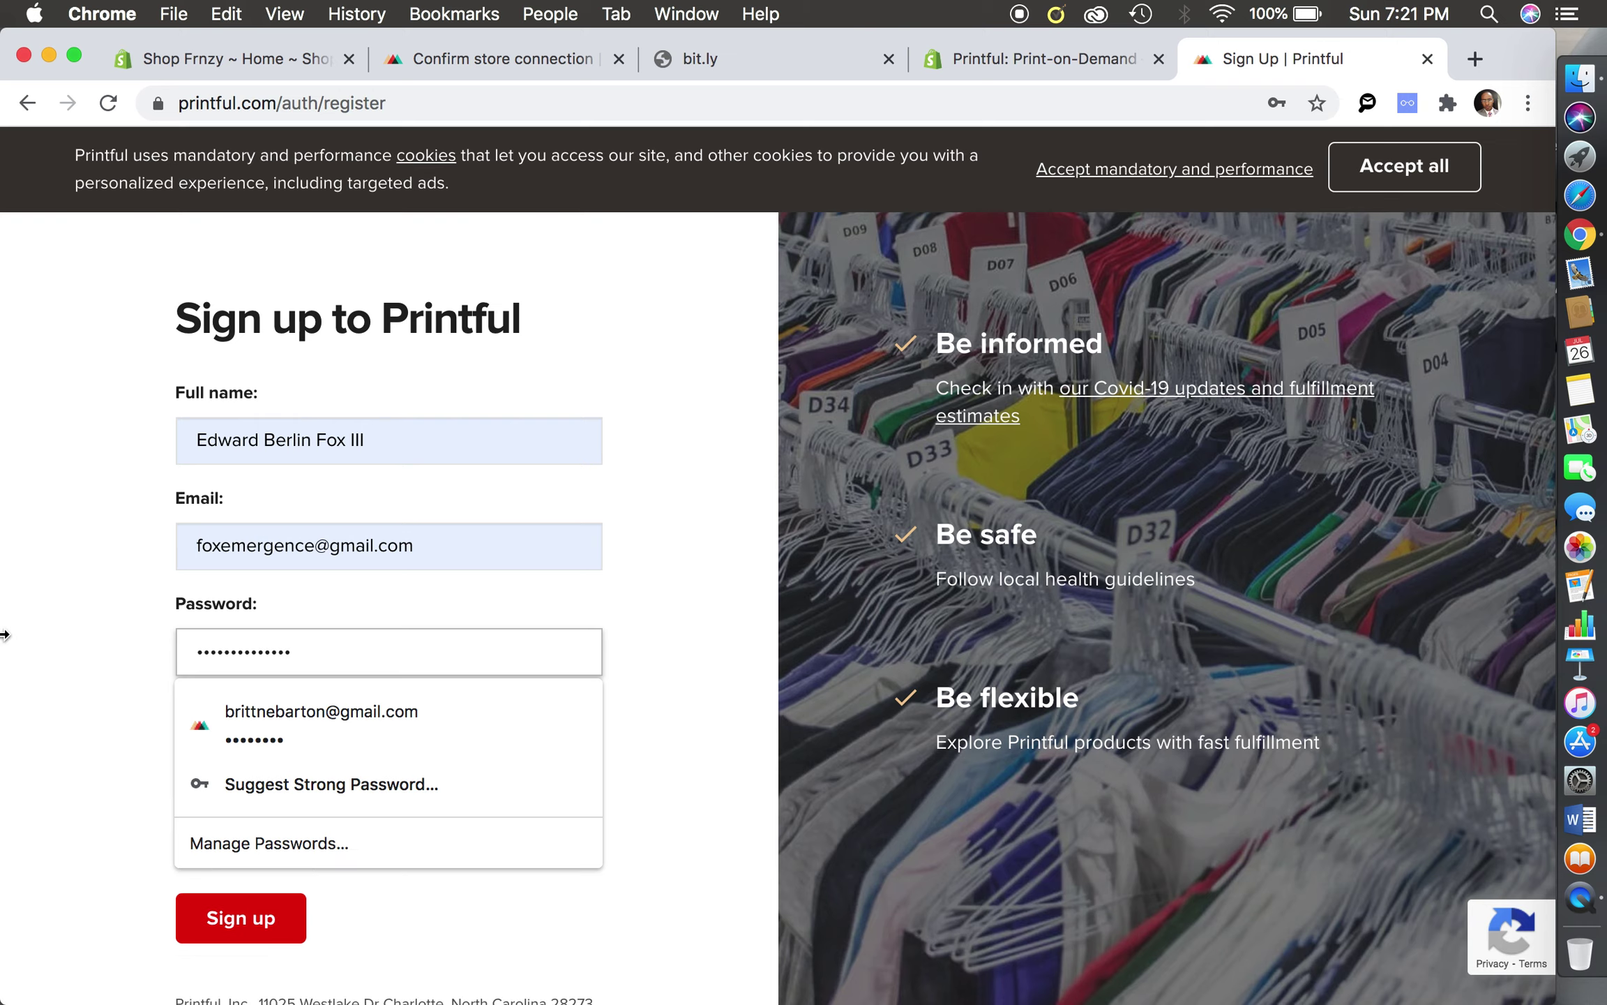
{"action": "left_click", "coordinate": [38, 654]}
Step: Agree to the Terms of Service, opt into update emails, and submit the sign-up
{"action": "left_click", "coordinate": [185, 710]}
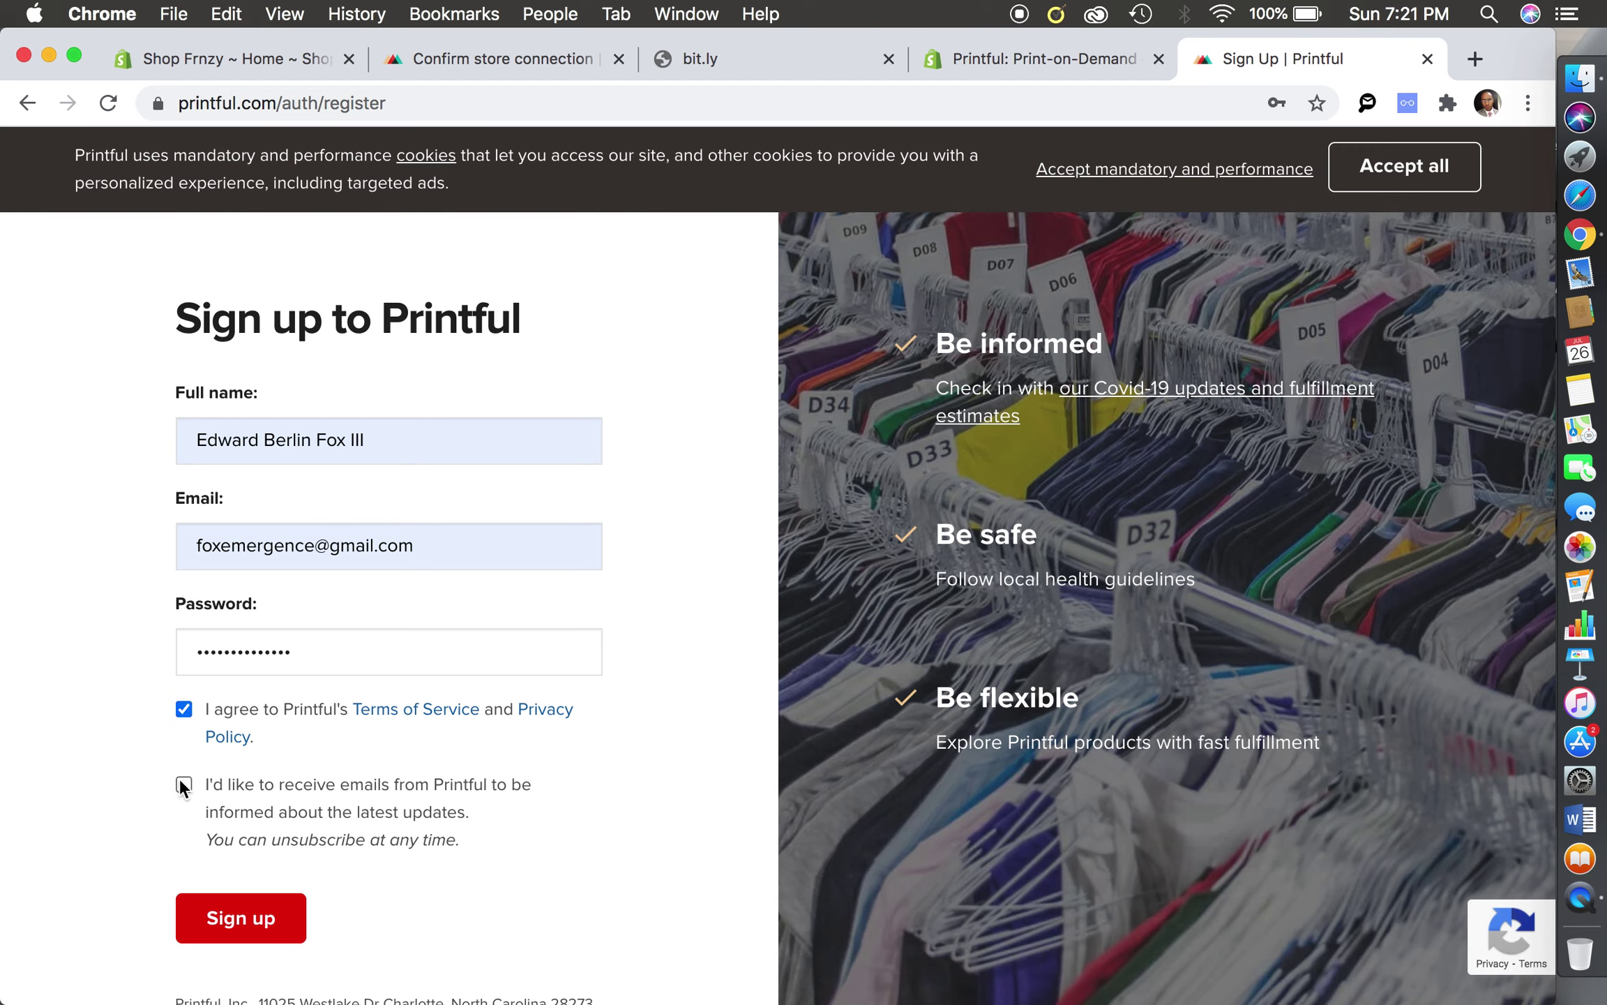
{"action": "left_click", "coordinate": [184, 784]}
{"action": "left_click", "coordinate": [233, 917]}
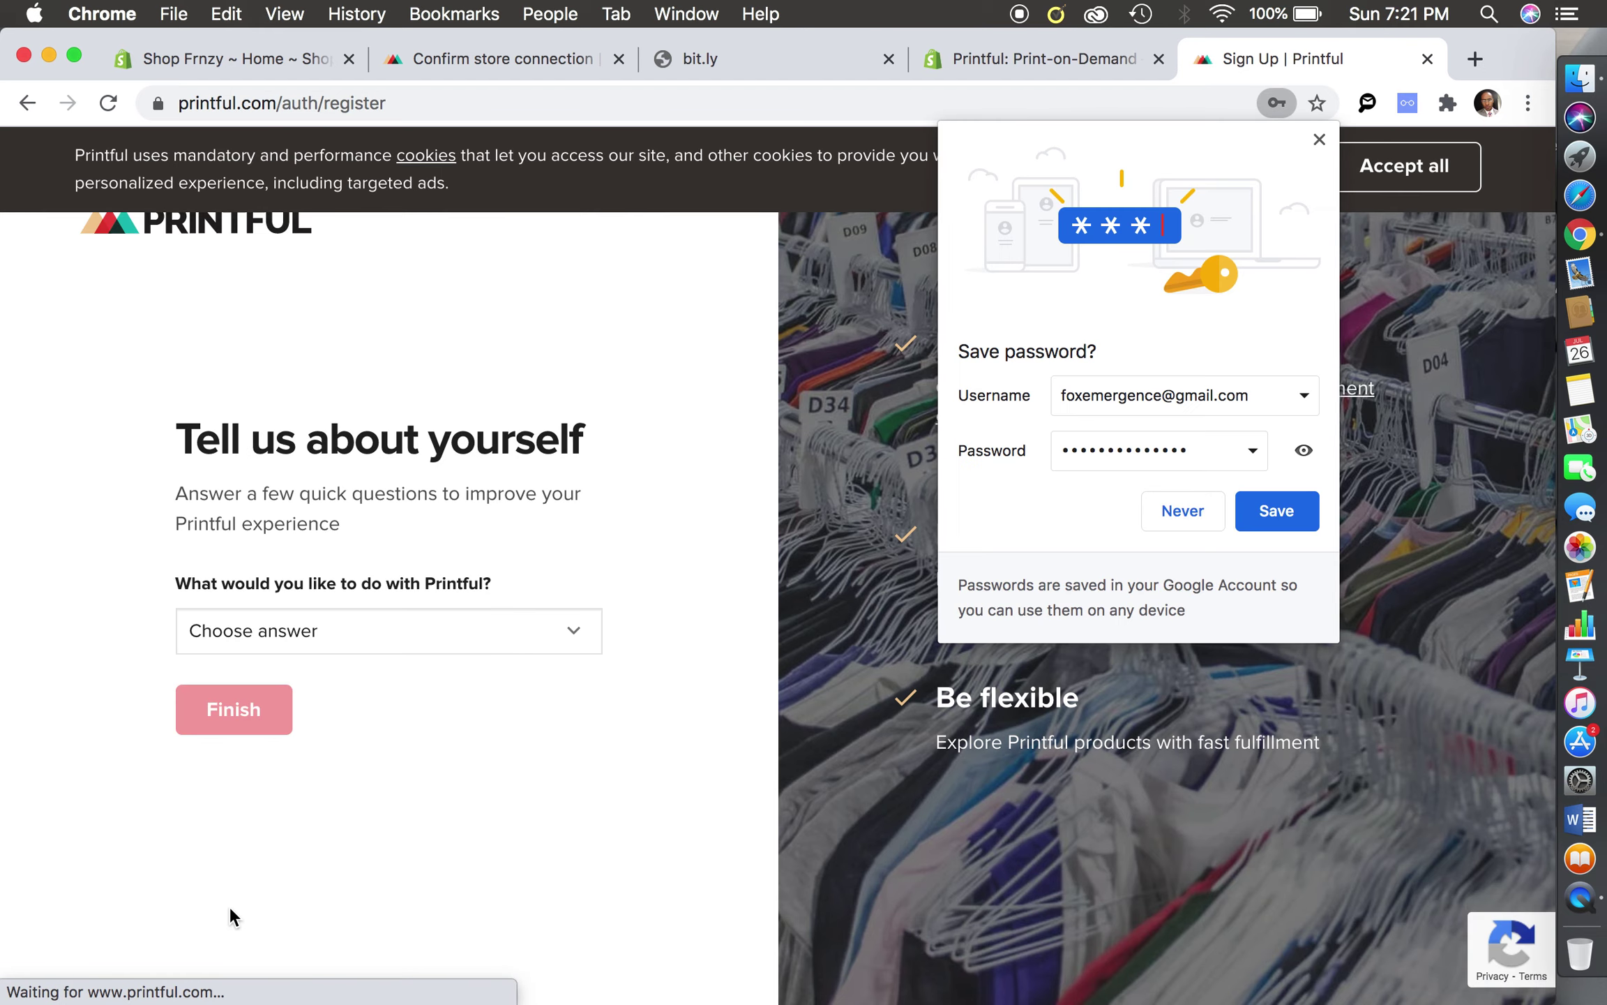
Step: Answer onboarding: grow existing online business, sell on eBay, under $1000 revenue; finish and return to store connection
{"action": "left_click", "coordinate": [1304, 512]}
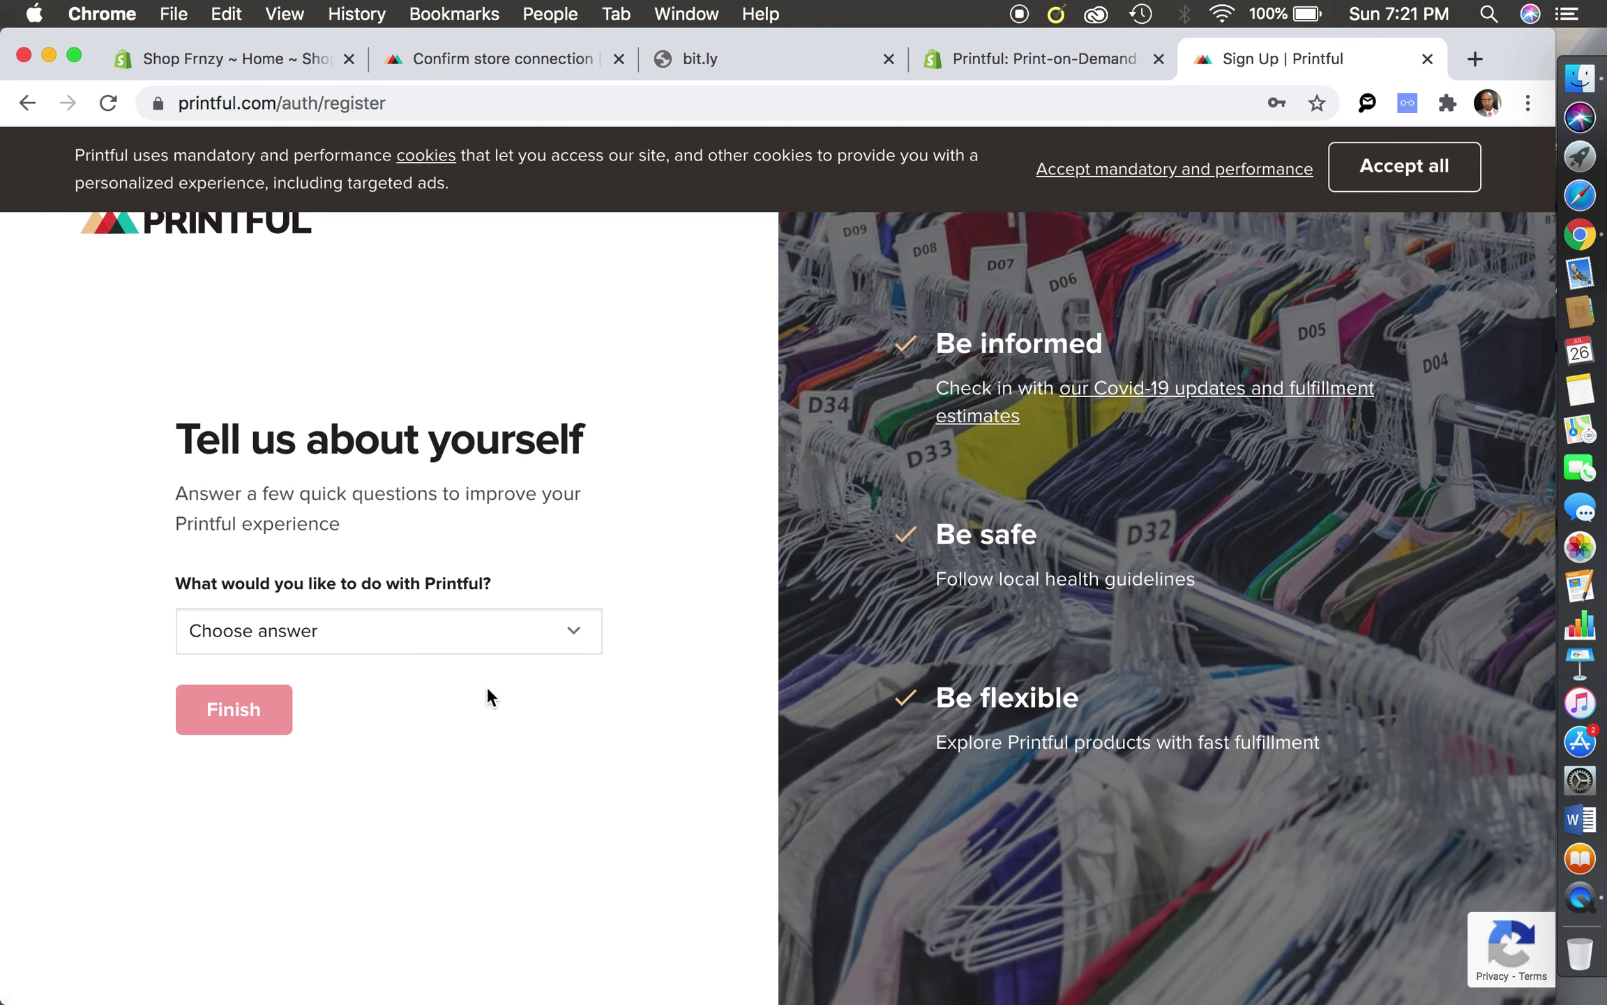
{"action": "left_click", "coordinate": [469, 636]}
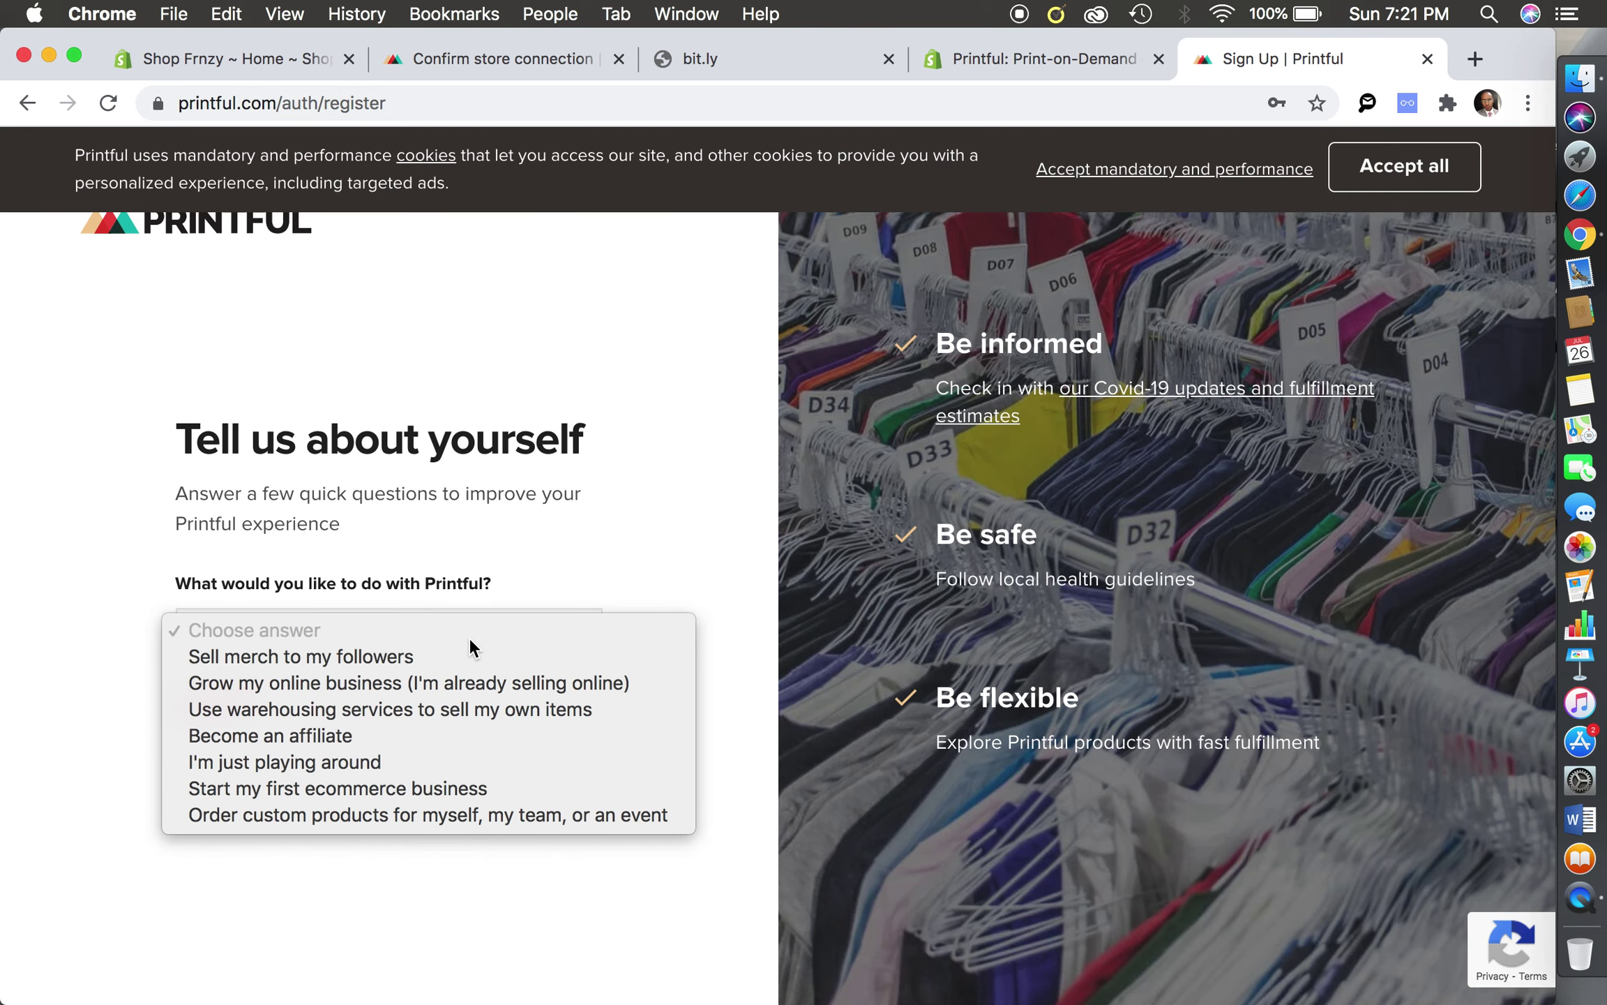
{"action": "left_click", "coordinate": [449, 682]}
{"action": "left_click", "coordinate": [254, 736]}
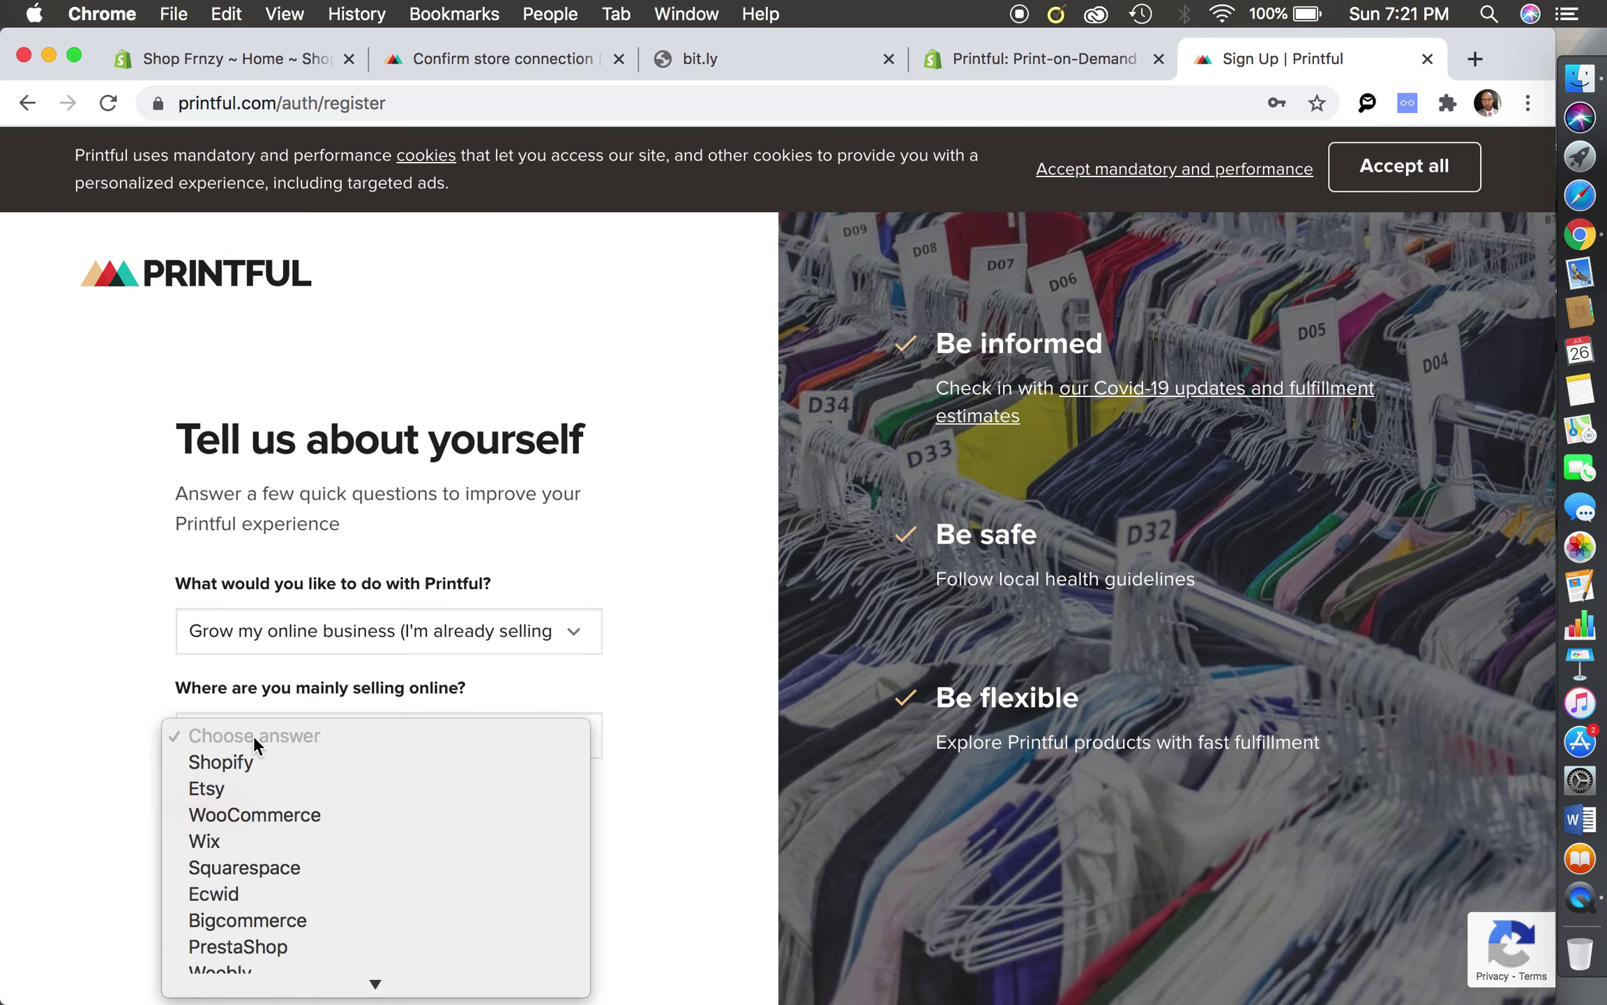
{"action": "scroll", "coordinate": [243, 769], "scroll_direction": "down", "scroll_amount": 2}
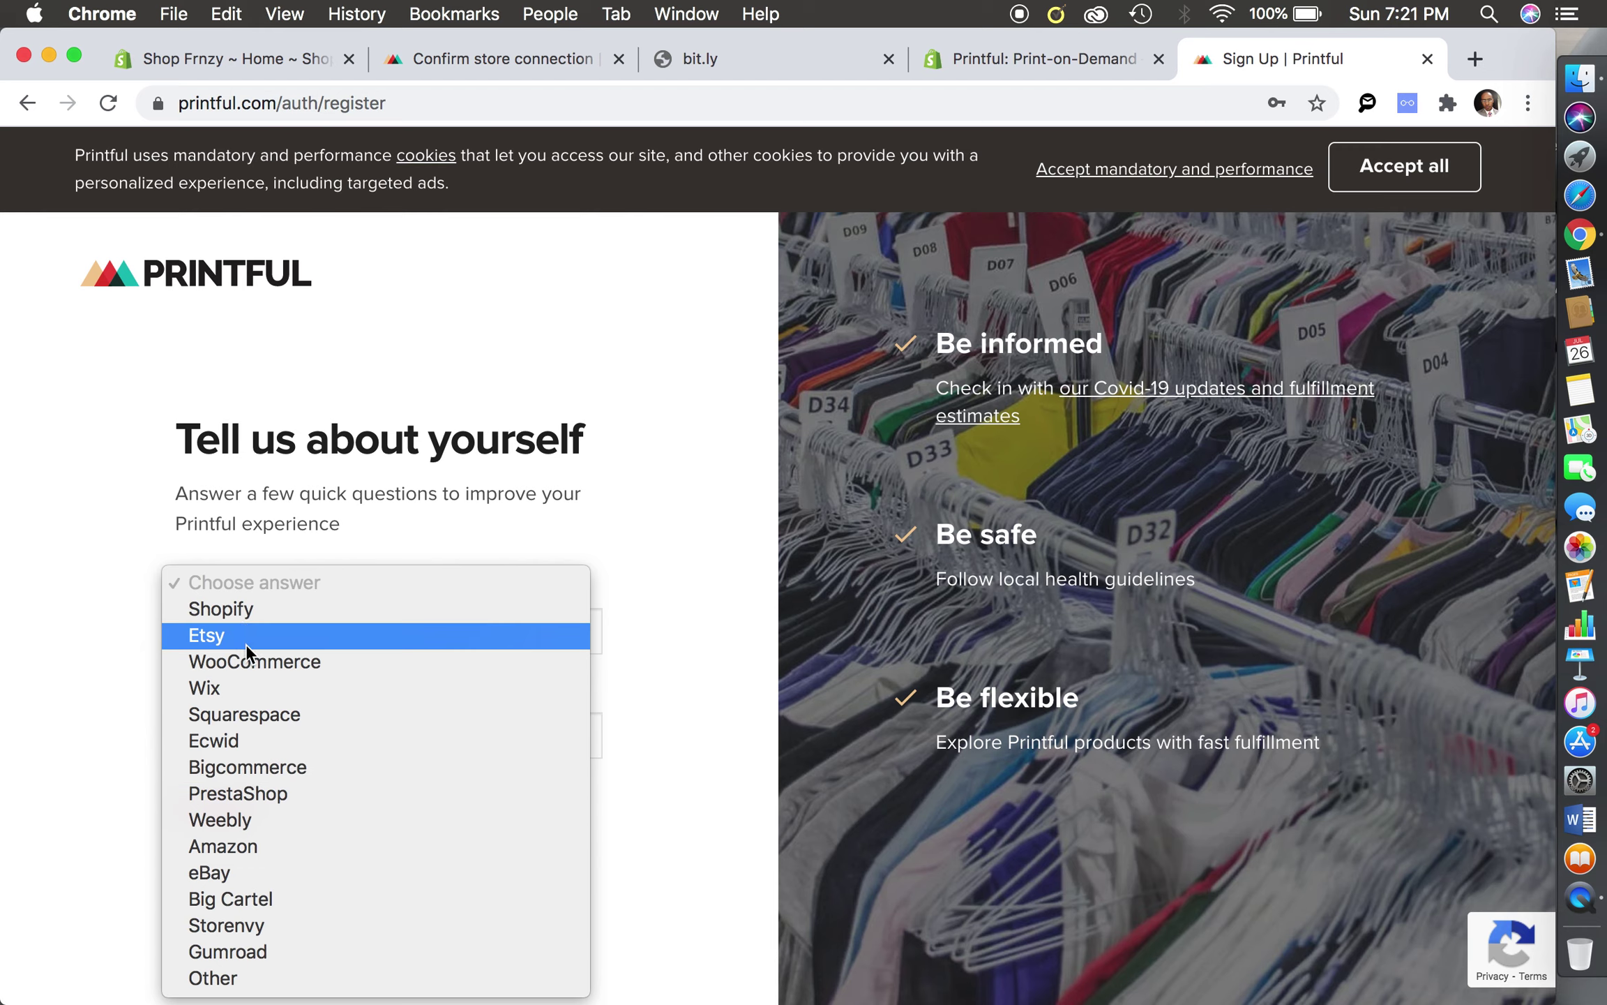
{"action": "left_click", "coordinate": [236, 871]}
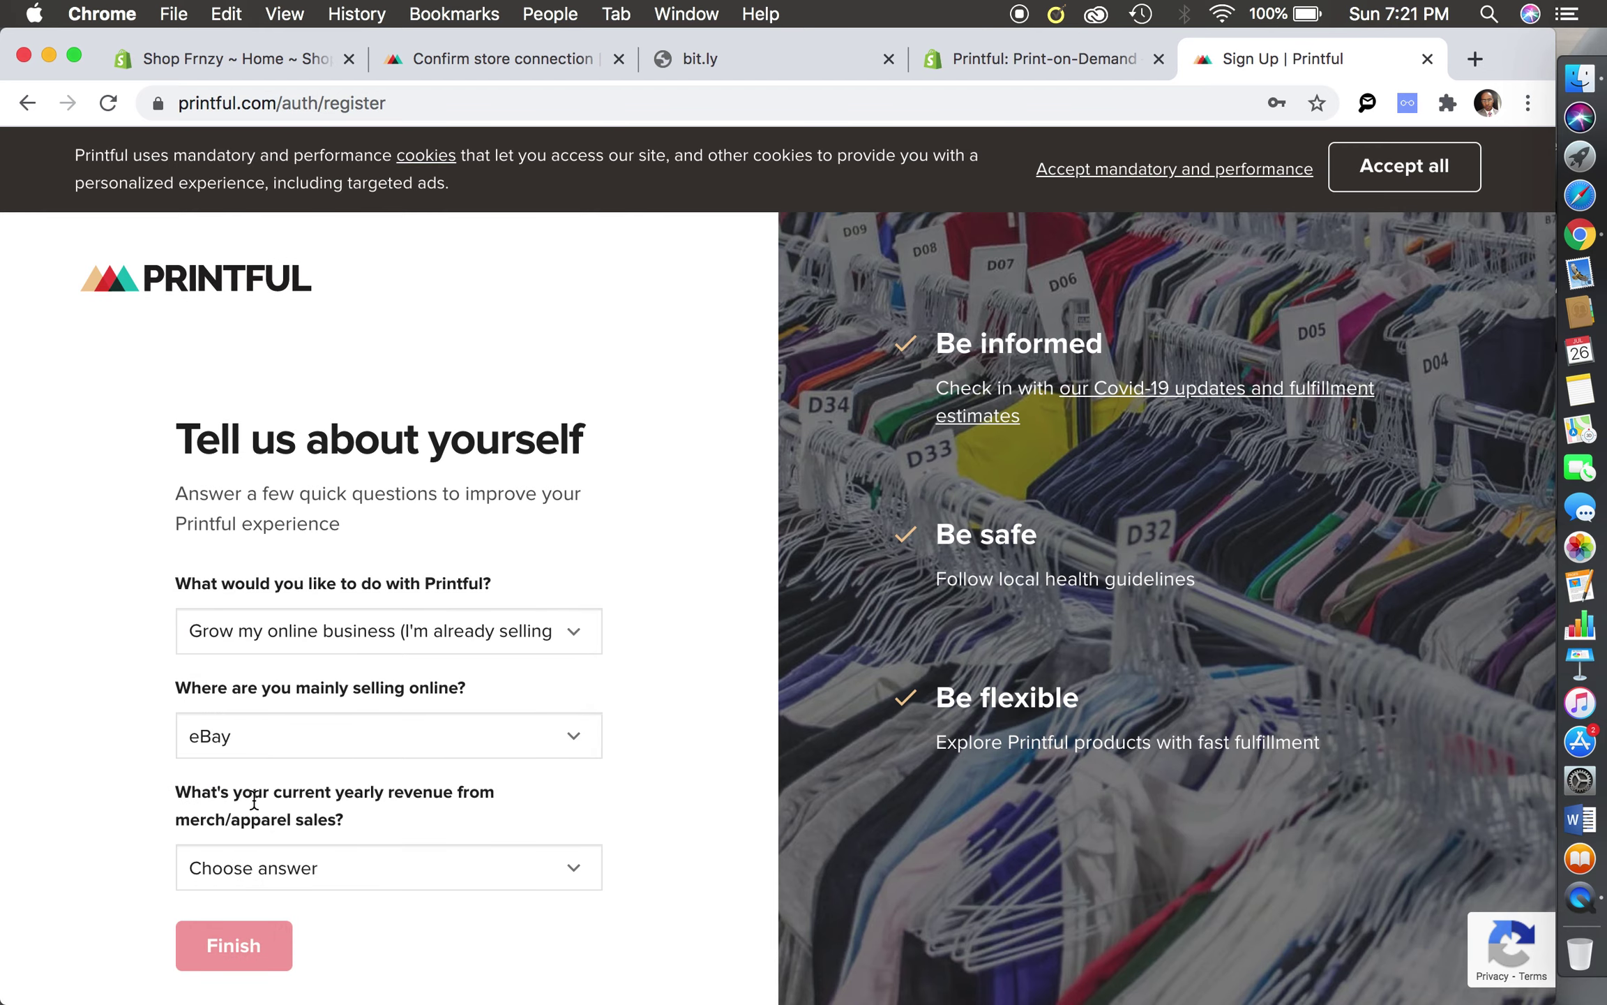
{"action": "scroll", "coordinate": [269, 882], "scroll_direction": "down", "scroll_amount": 1}
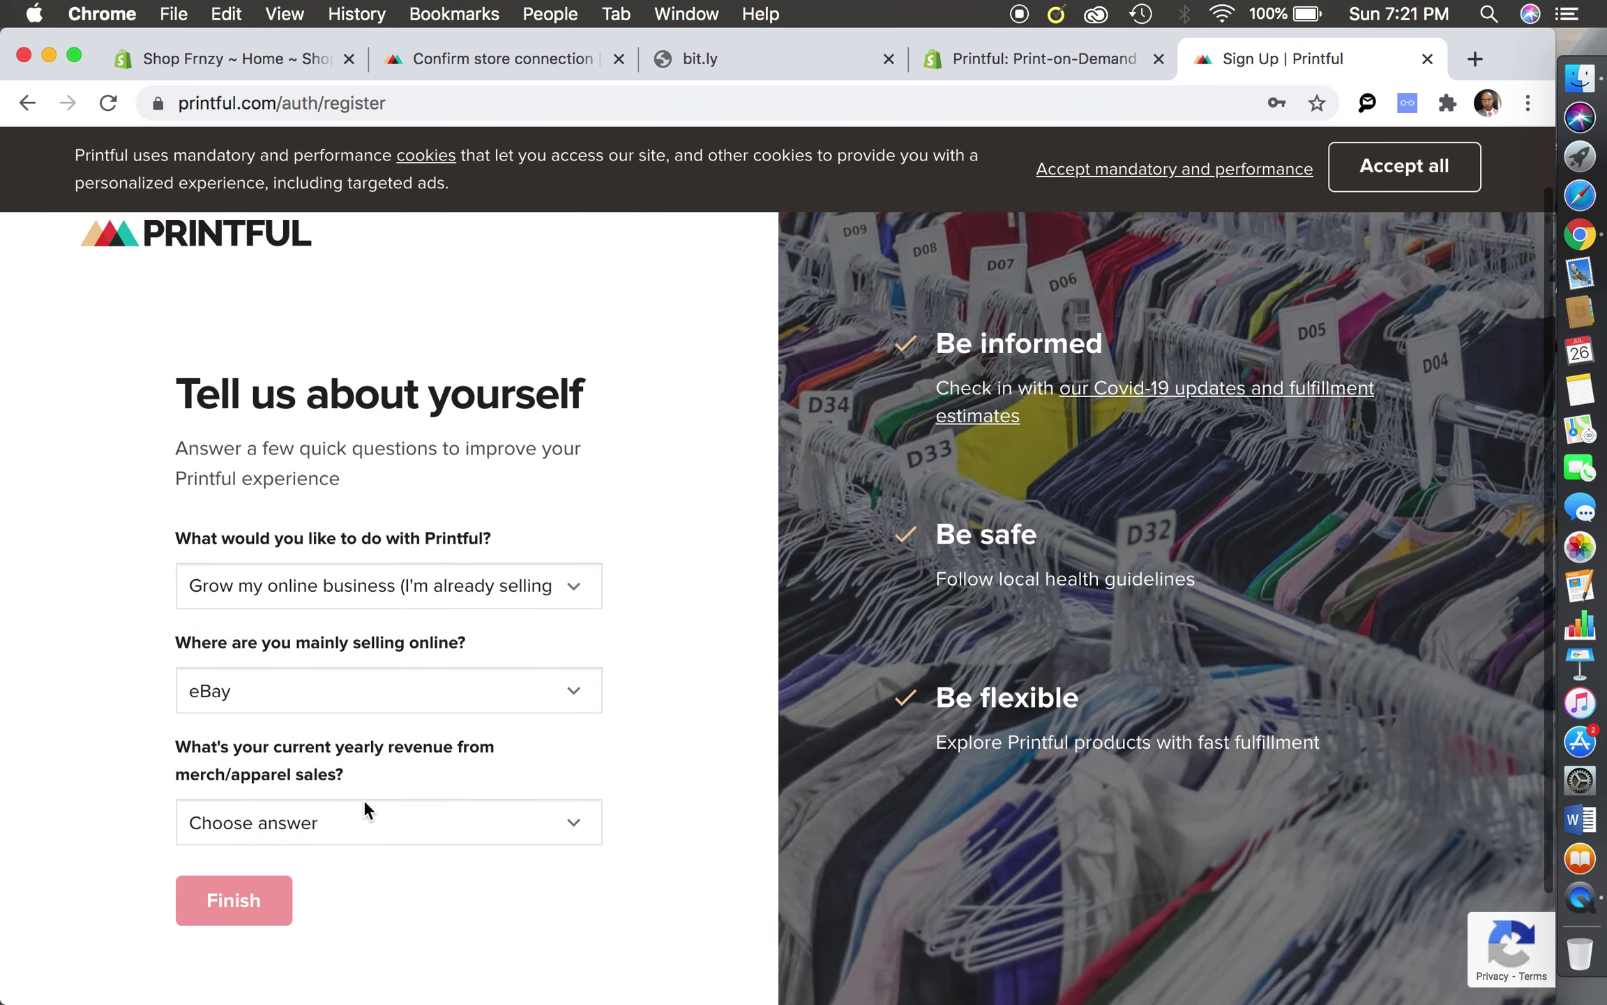
{"action": "left_click", "coordinate": [402, 827]}
{"action": "left_click", "coordinate": [401, 850]}
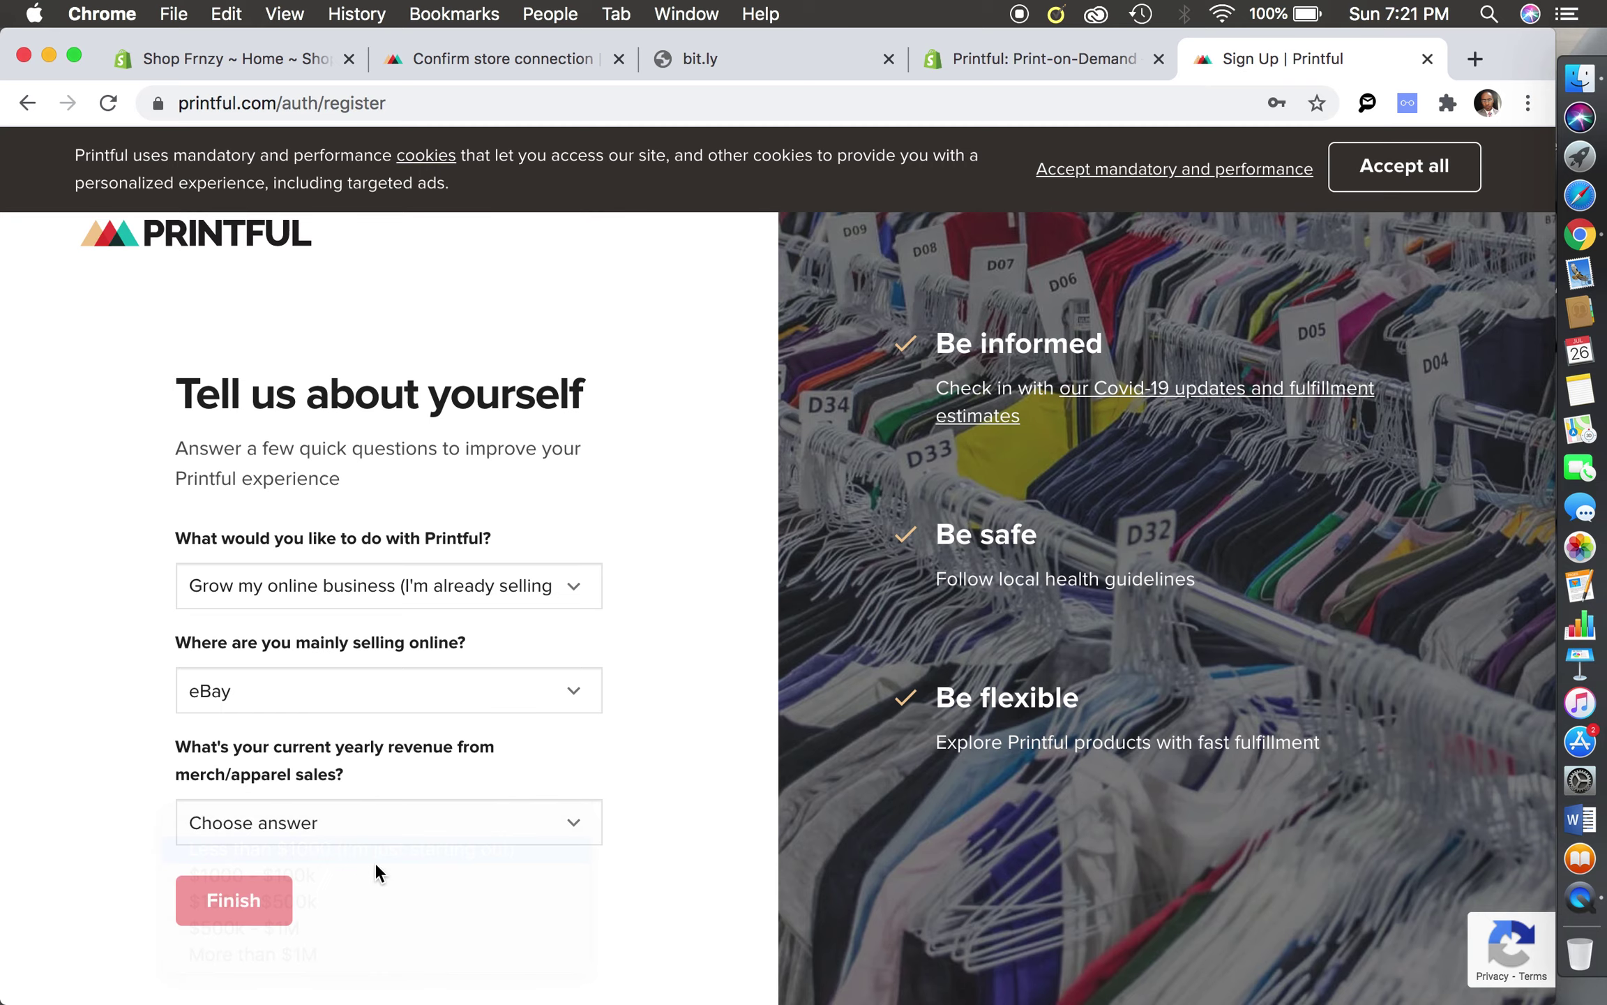
{"action": "left_click", "coordinate": [268, 899]}
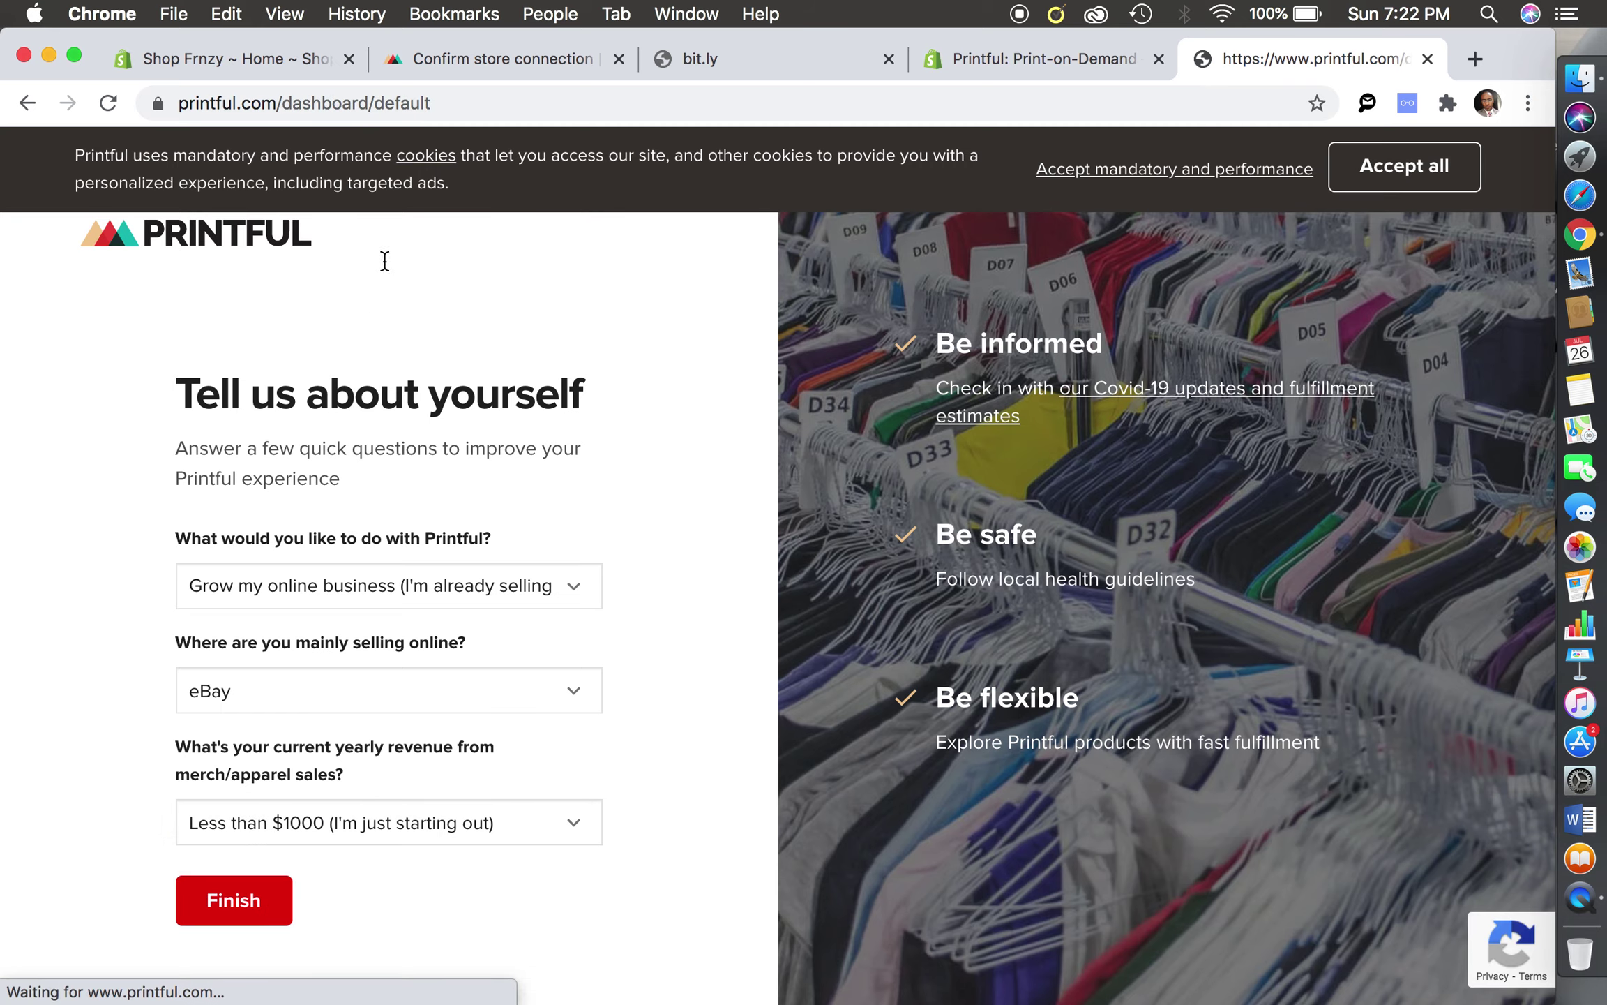
{"action": "left_click", "coordinate": [487, 60]}
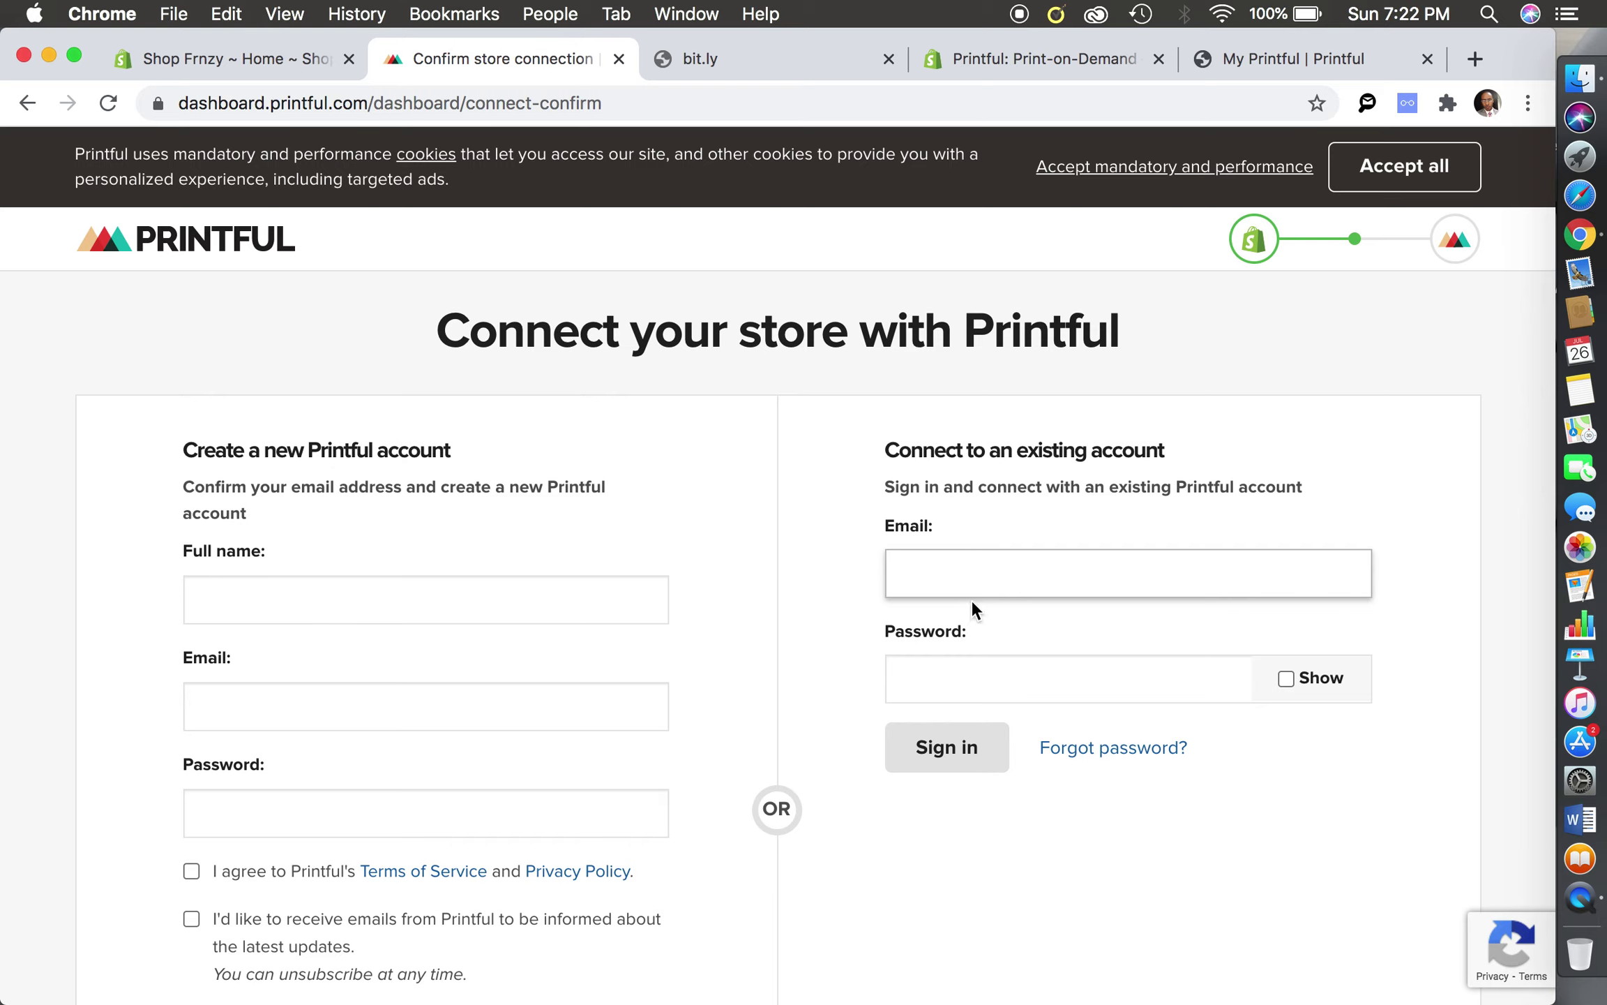
Step: Sign in with the saved Printful email and password, then confirm connecting Shop Frnzy to the account
{"action": "left_click", "coordinate": [996, 572]}
{"action": "type", "text": "fo"}
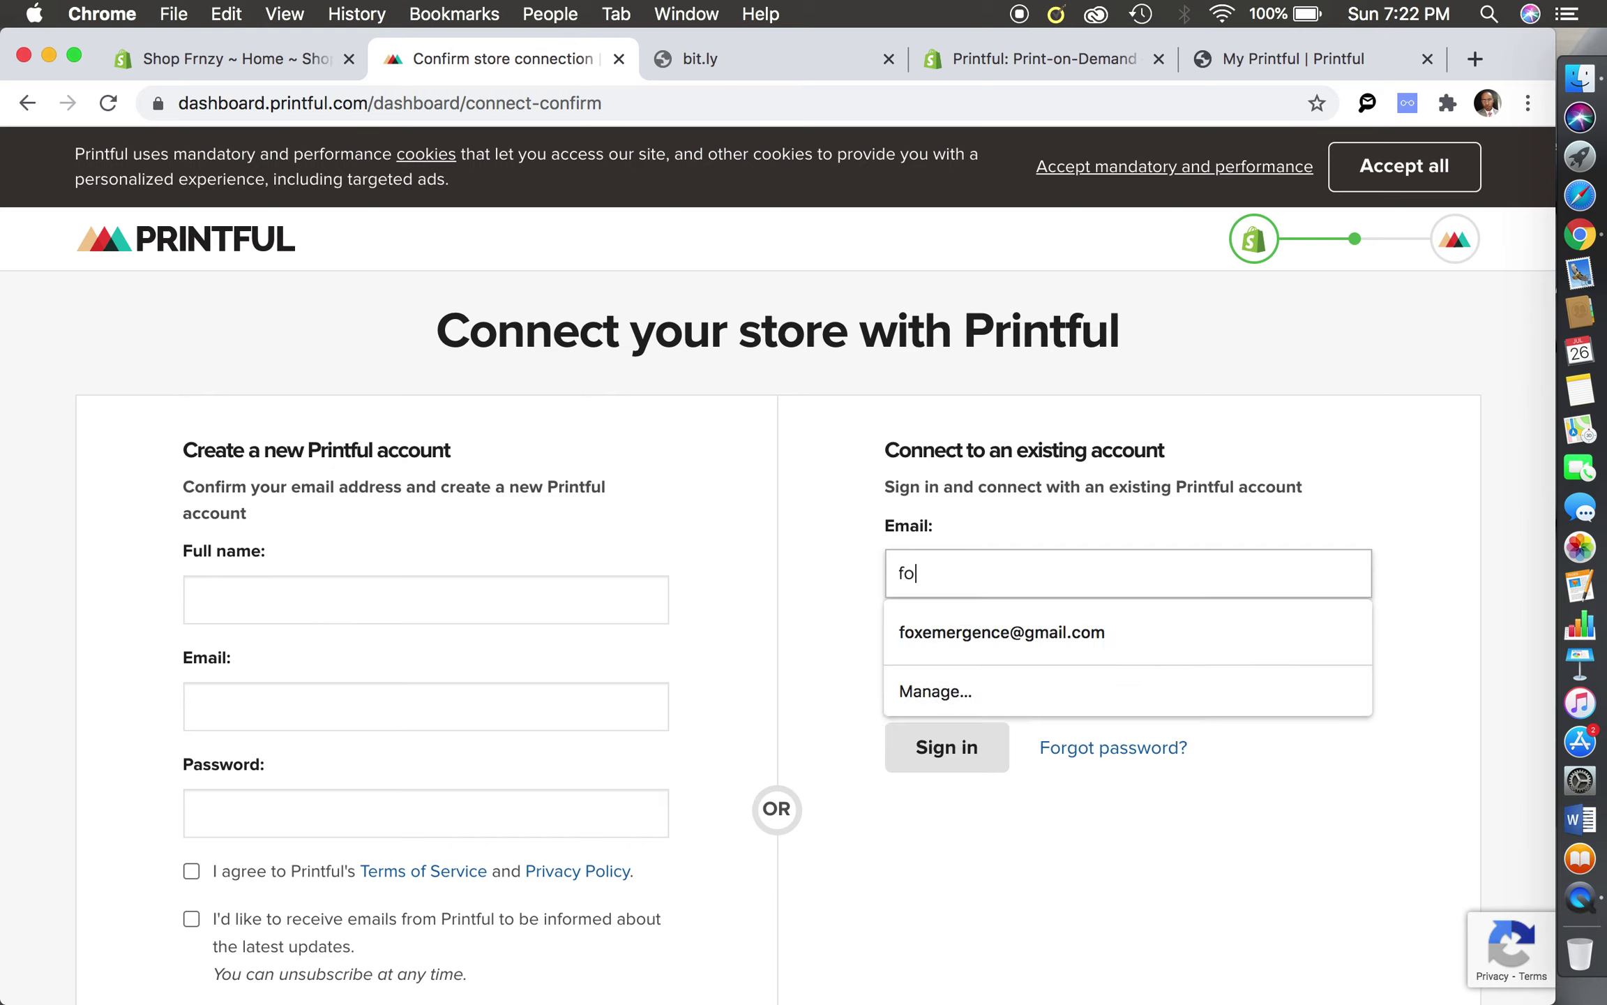
{"action": "key", "text": "Down"}
{"action": "key", "text": "Return"}
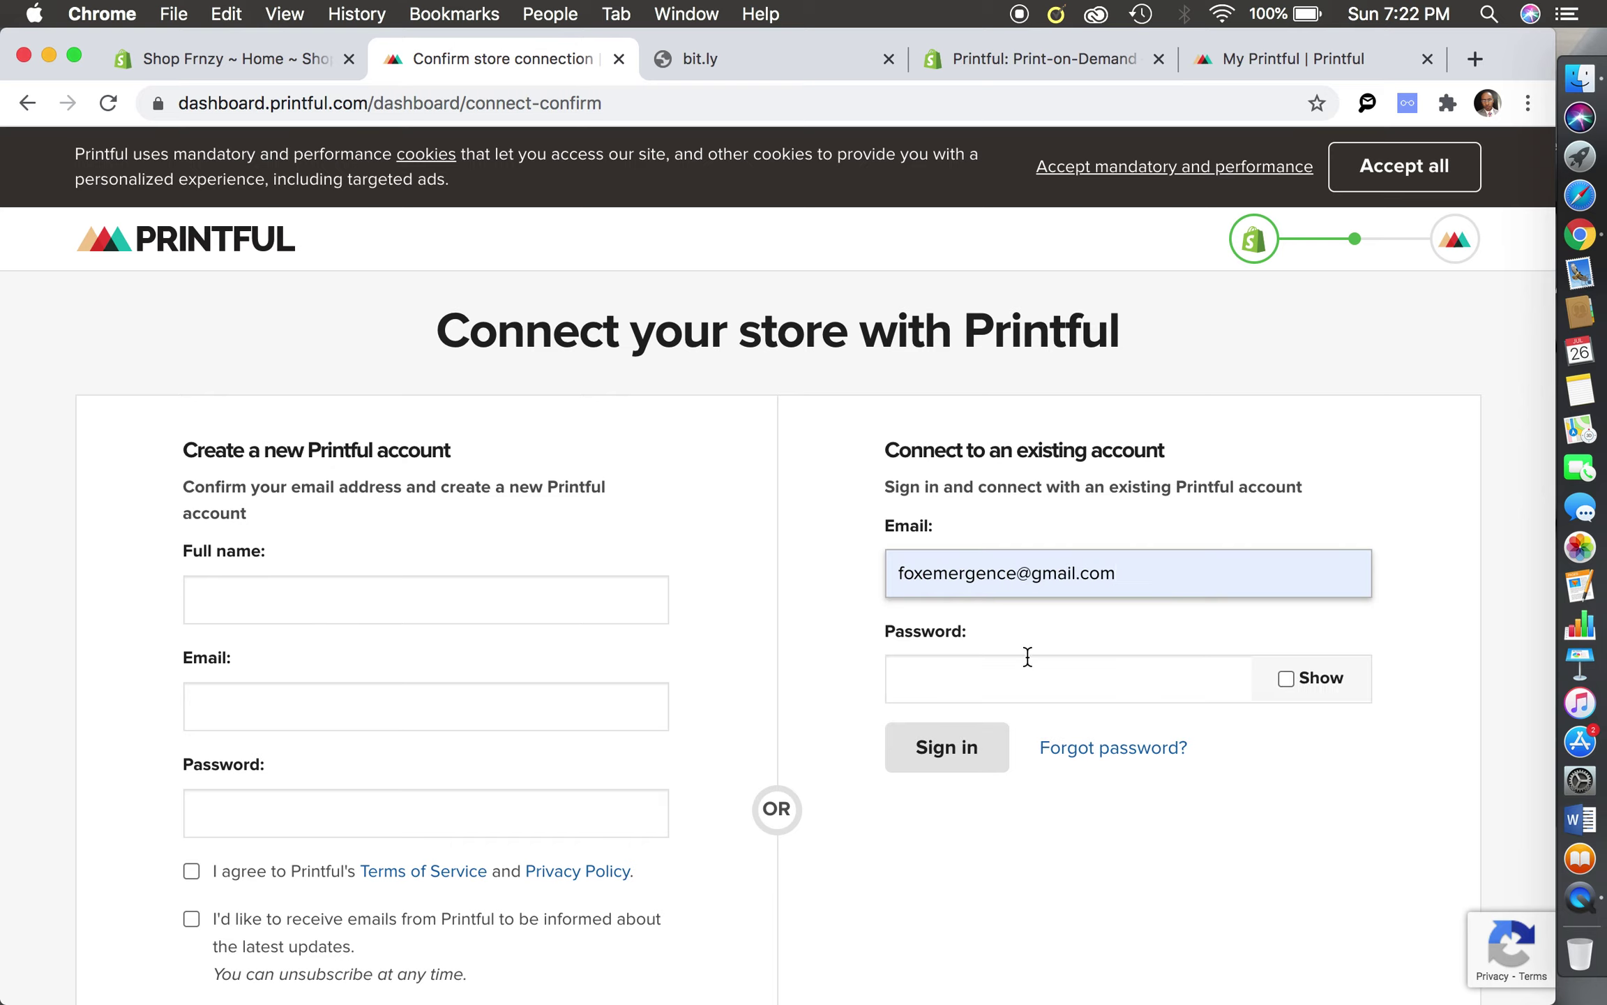
{"action": "left_click", "coordinate": [1028, 666]}
{"action": "type", "text": "•"}
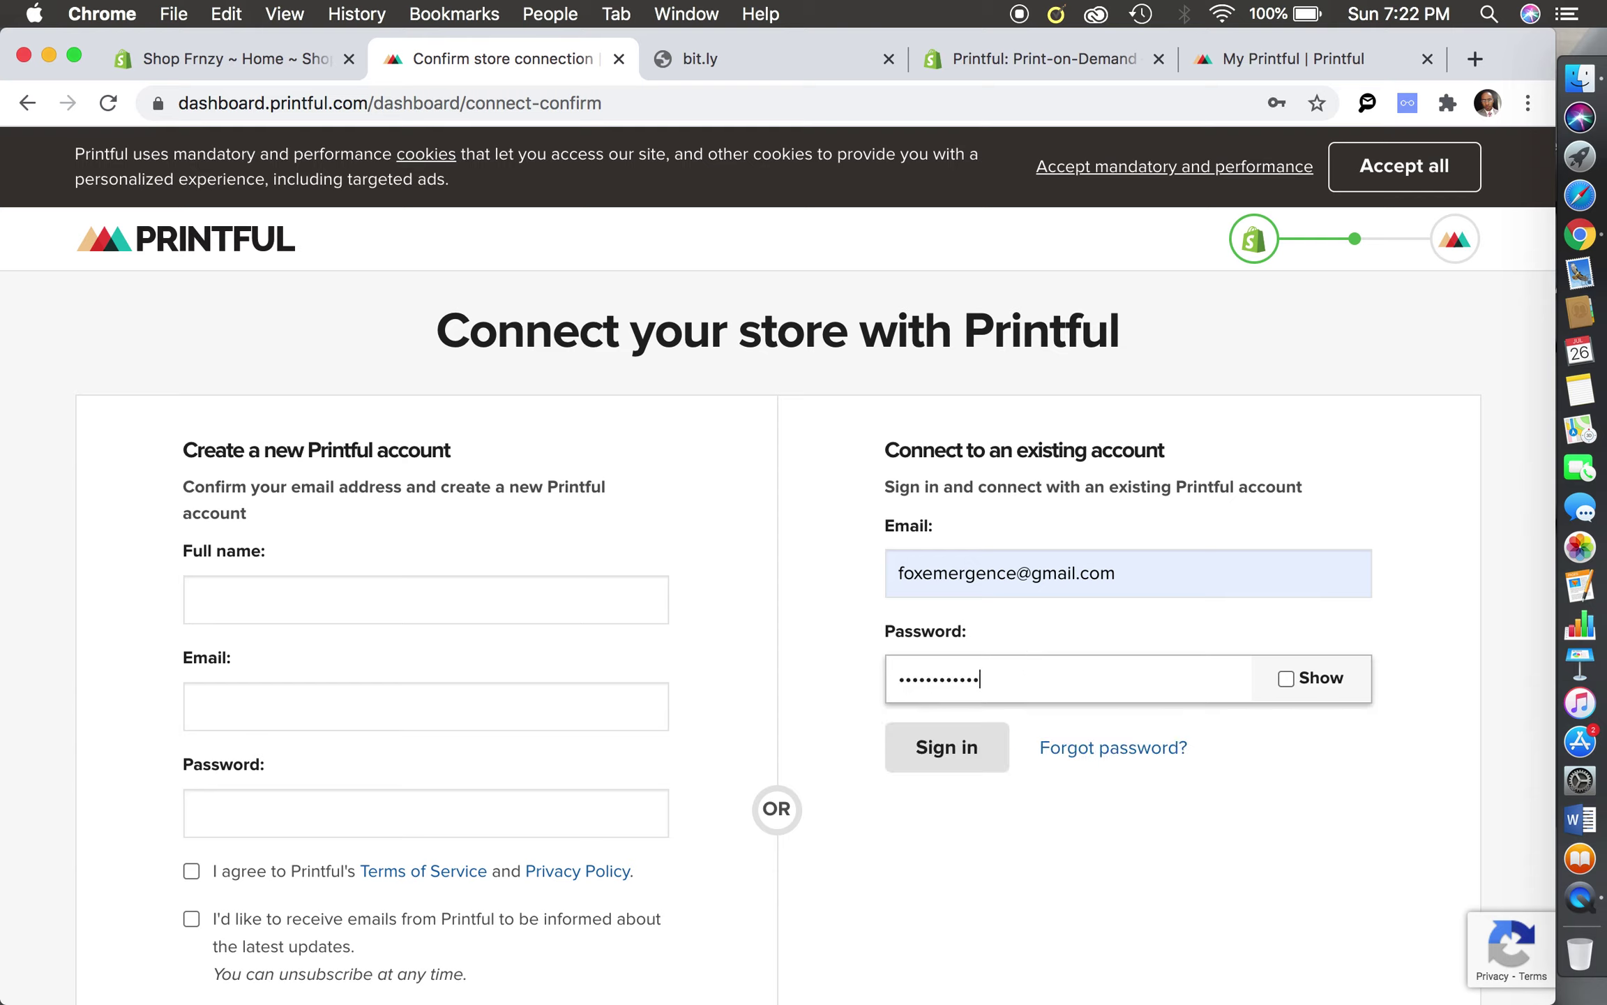
{"action": "left_click", "coordinate": [946, 746]}
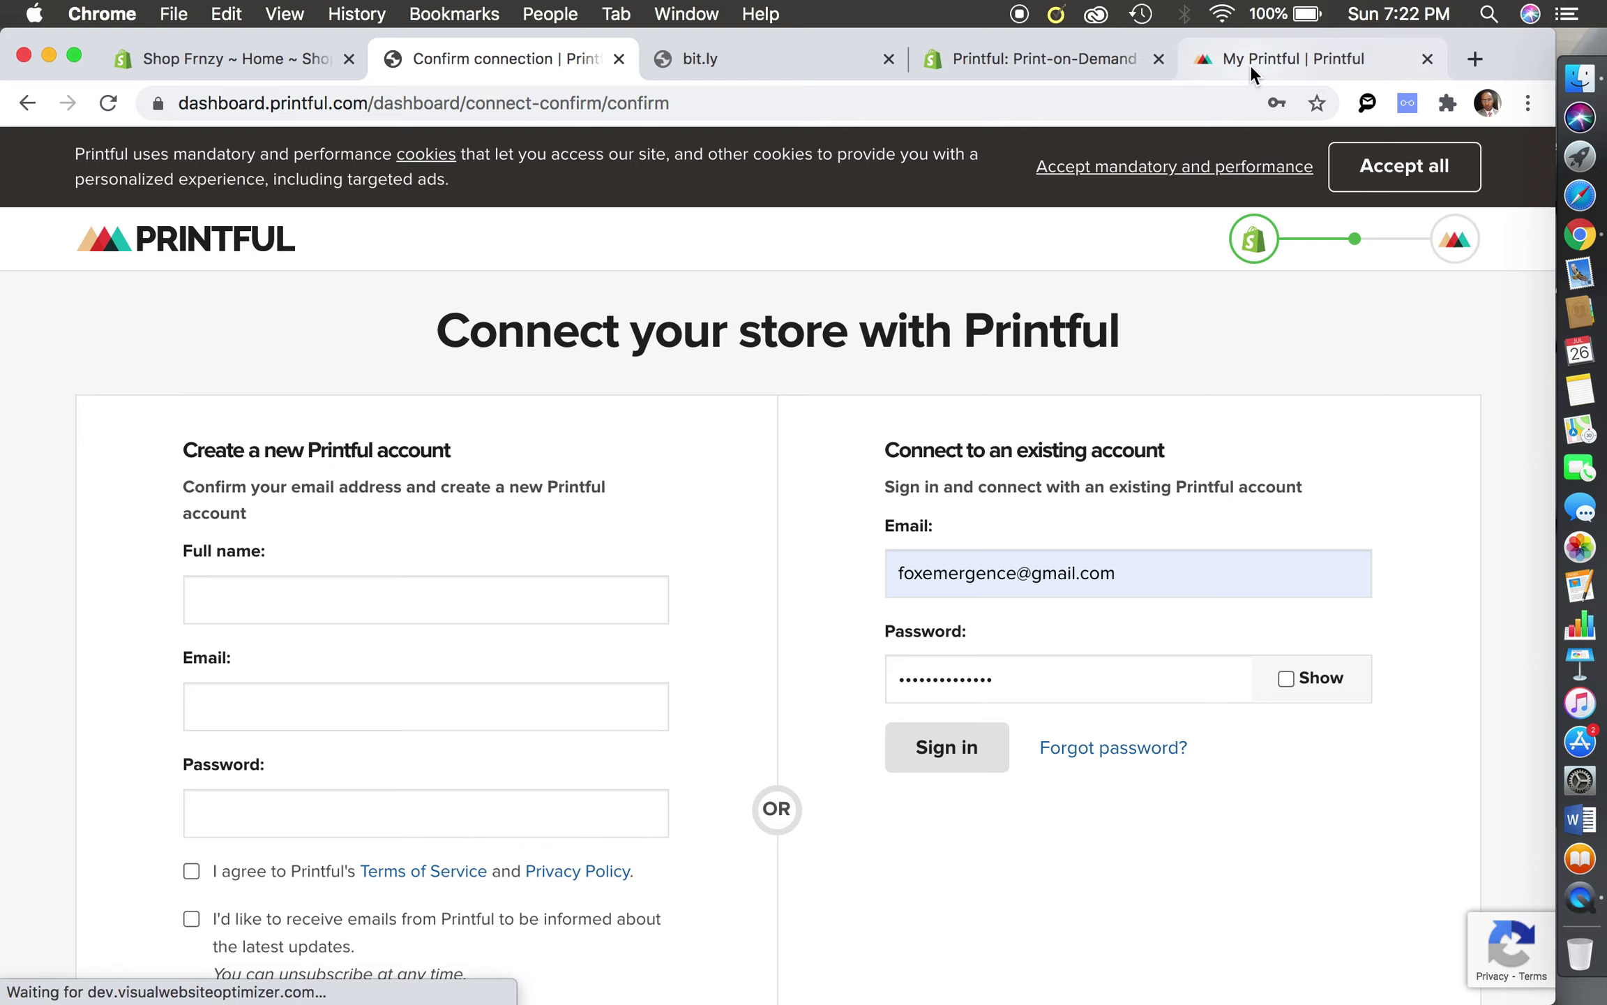
{"action": "left_click", "coordinate": [754, 466]}
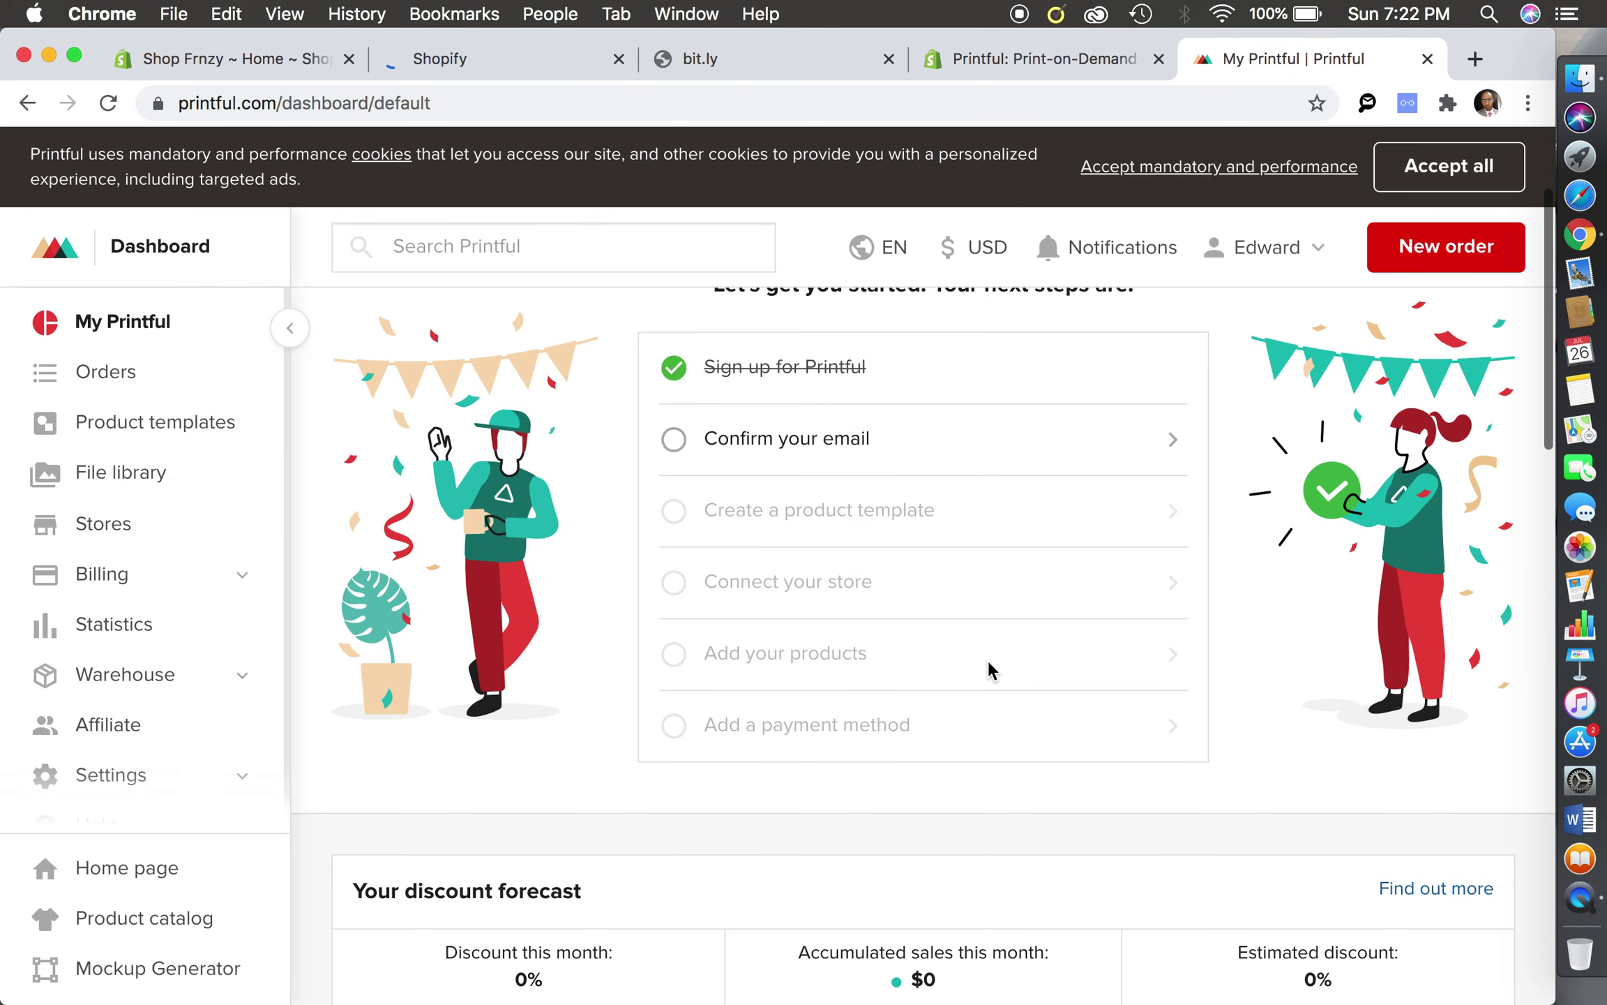
{"action": "scroll", "coordinate": [977, 654], "scroll_direction": "up", "scroll_amount": 1}
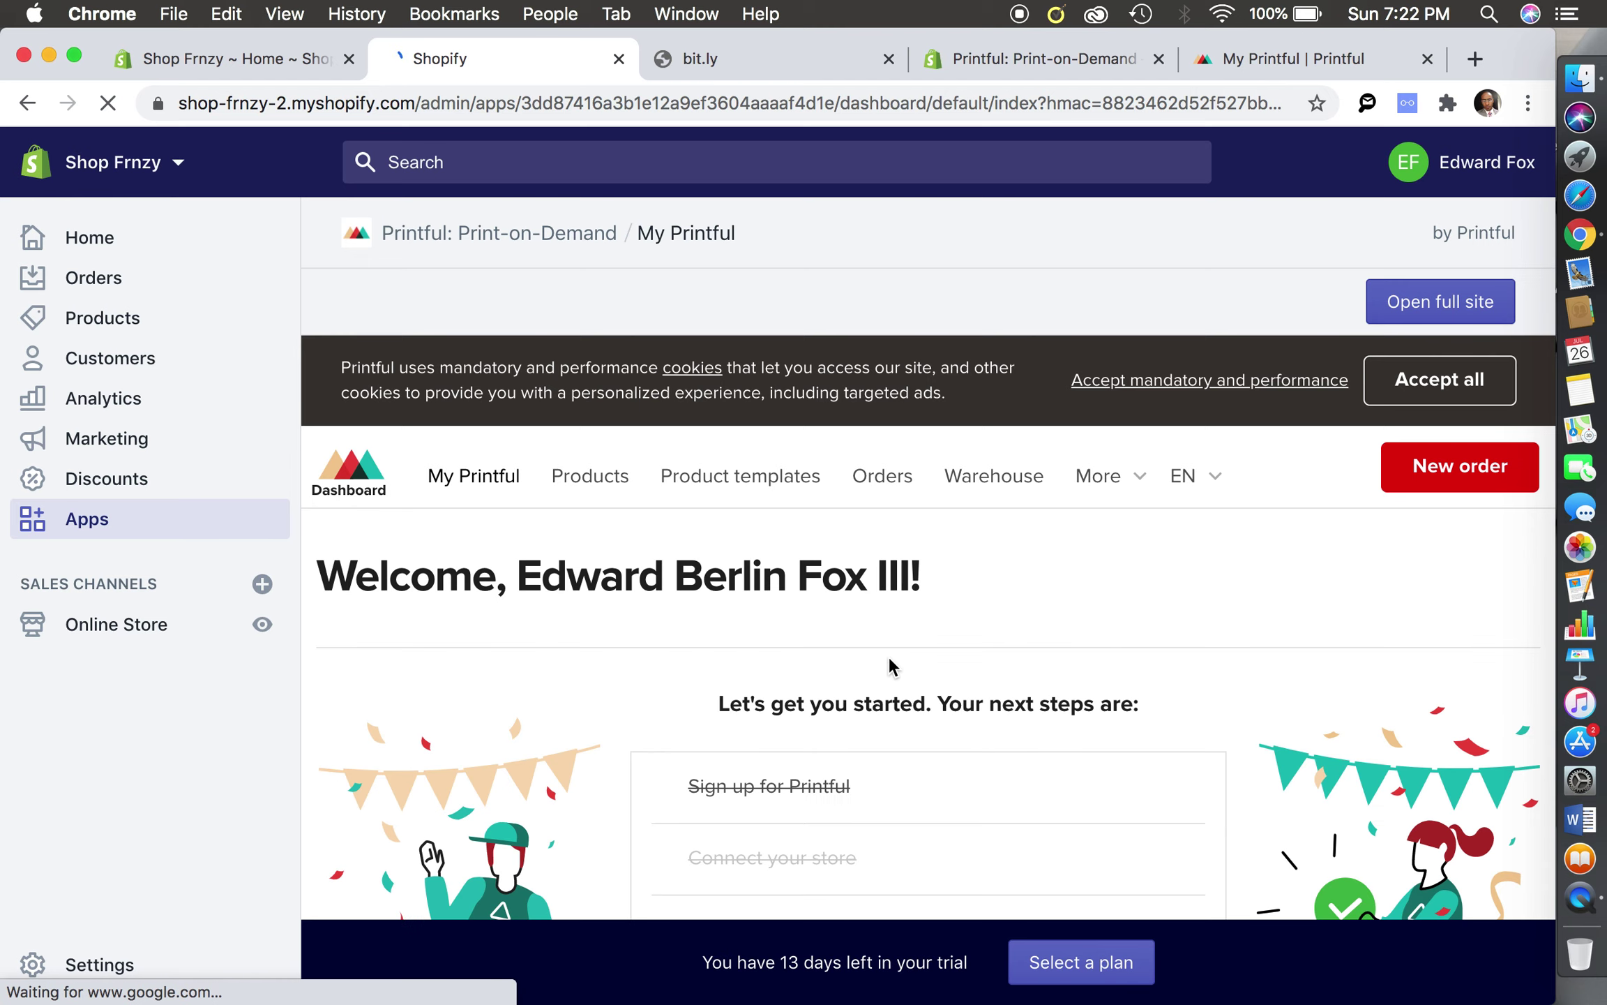
{"action": "scroll", "coordinate": [888, 655], "scroll_direction": "down", "scroll_amount": 5}
{"action": "scroll", "coordinate": [888, 656], "scroll_direction": "up", "scroll_amount": 1}
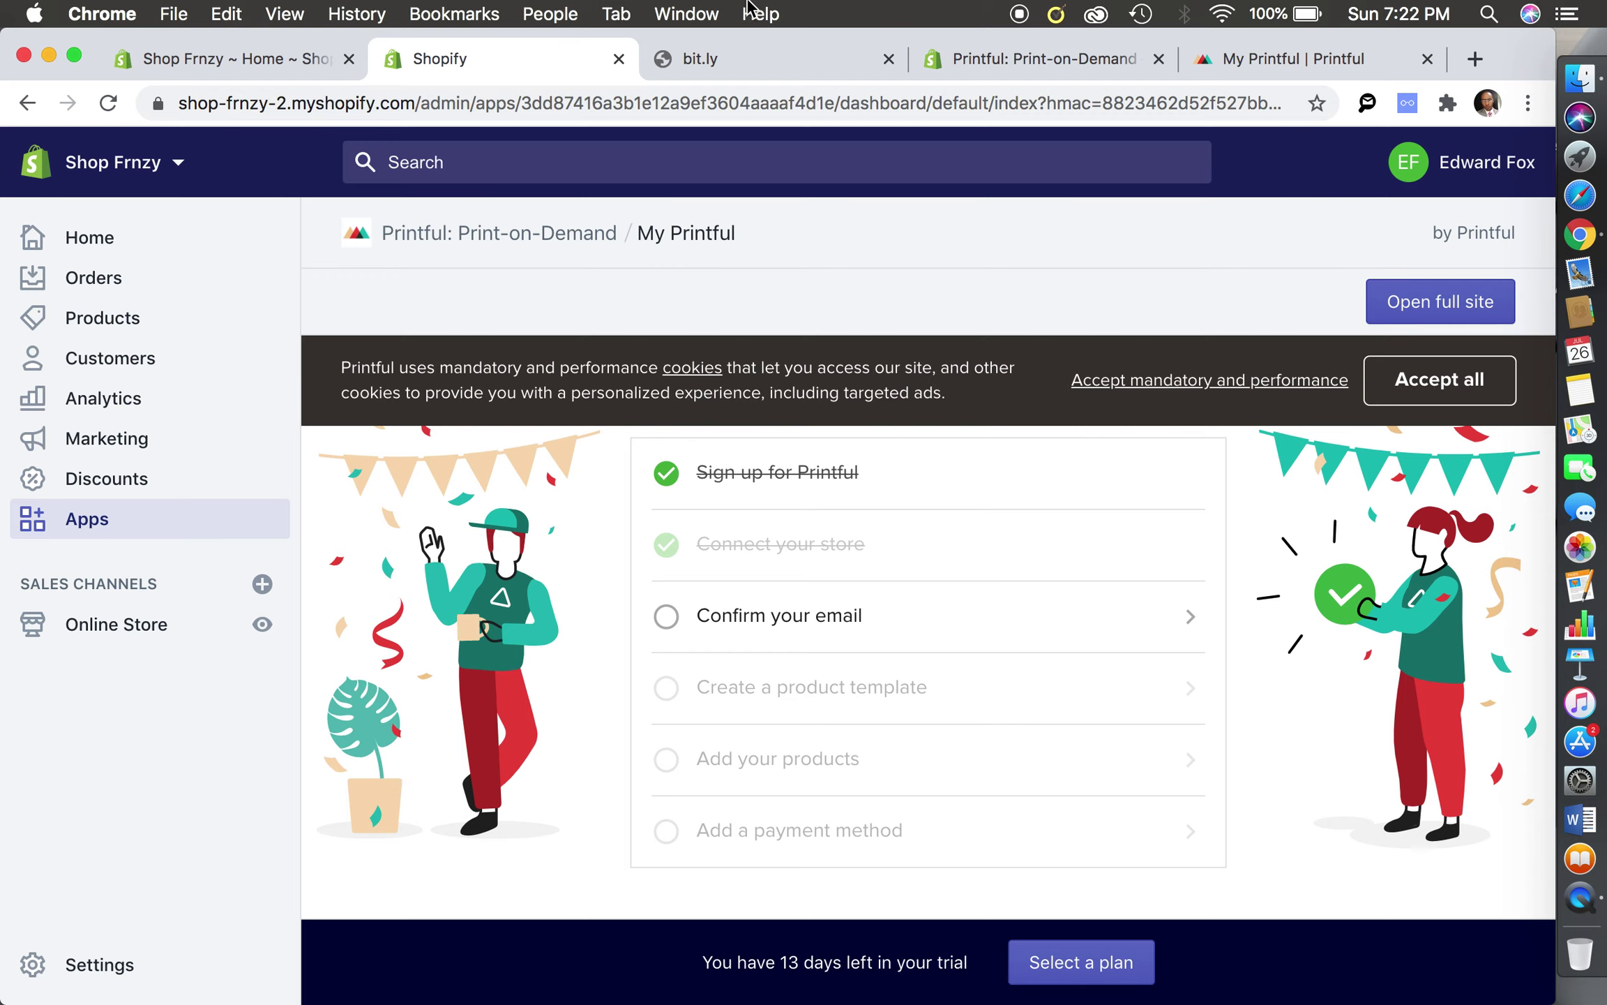
{"action": "scroll", "coordinate": [718, 736], "scroll_direction": "down", "scroll_amount": 3}
{"action": "scroll", "coordinate": [719, 727], "scroll_direction": "down", "scroll_amount": 5}
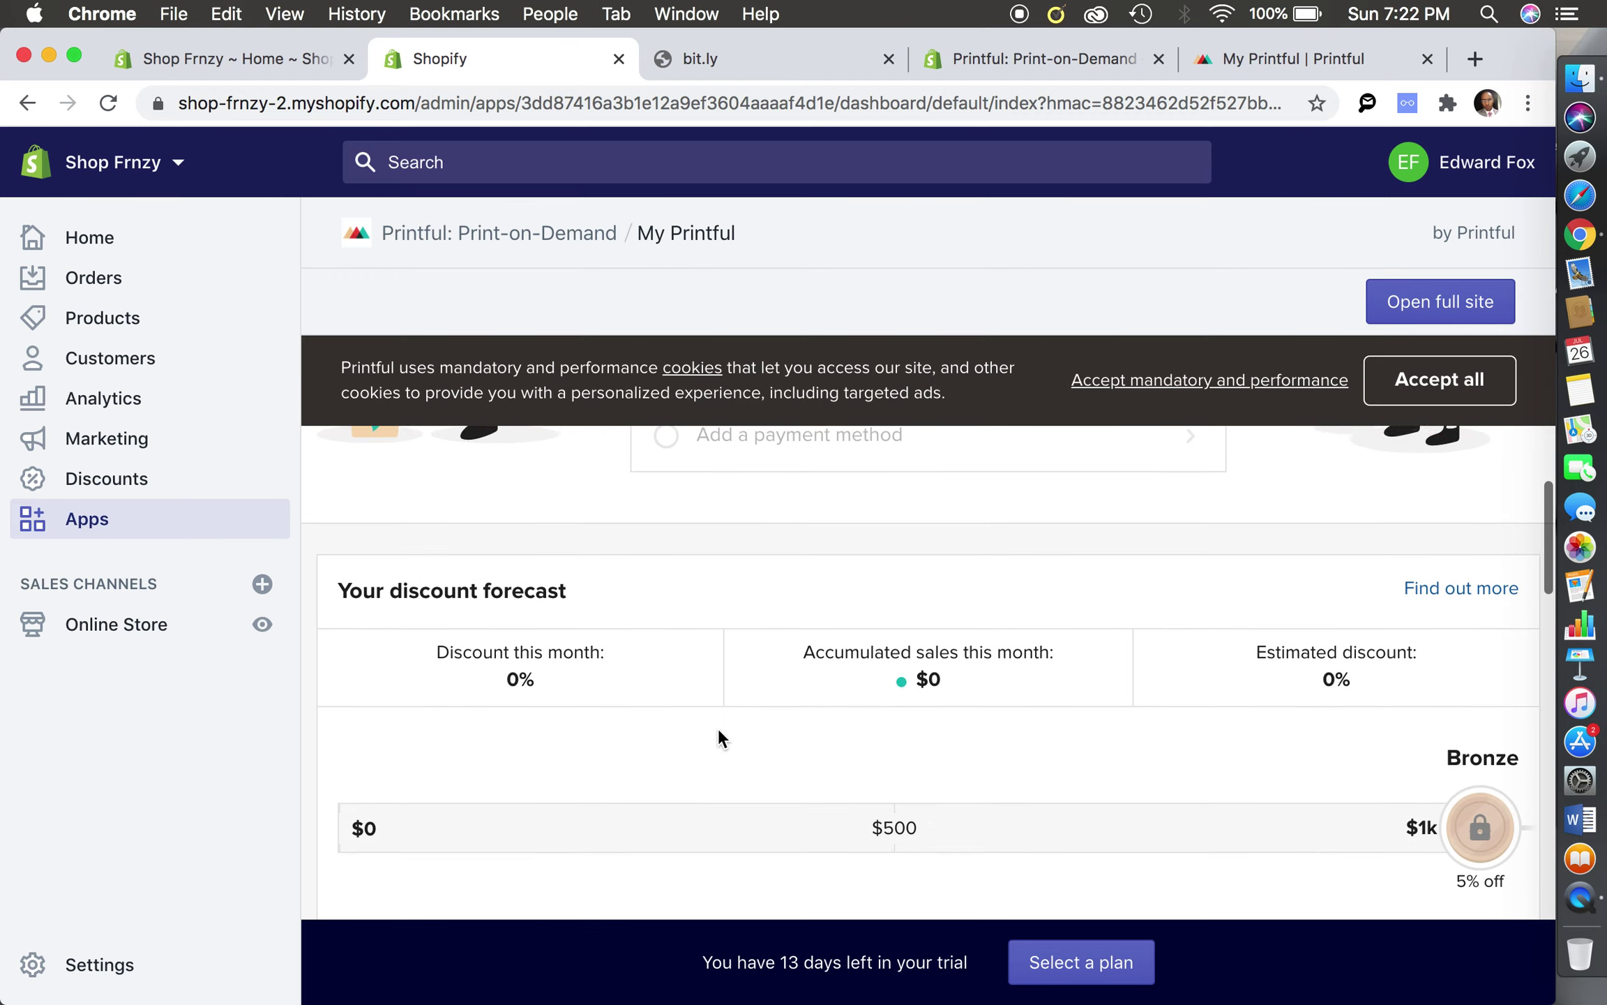
{"action": "scroll", "coordinate": [718, 727], "scroll_direction": "down", "scroll_amount": 2}
{"action": "scroll", "coordinate": [718, 727], "scroll_direction": "down", "scroll_amount": 3}
{"action": "scroll", "coordinate": [719, 727], "scroll_direction": "down", "scroll_amount": 3}
{"action": "scroll", "coordinate": [719, 727], "scroll_direction": "down", "scroll_amount": 2}
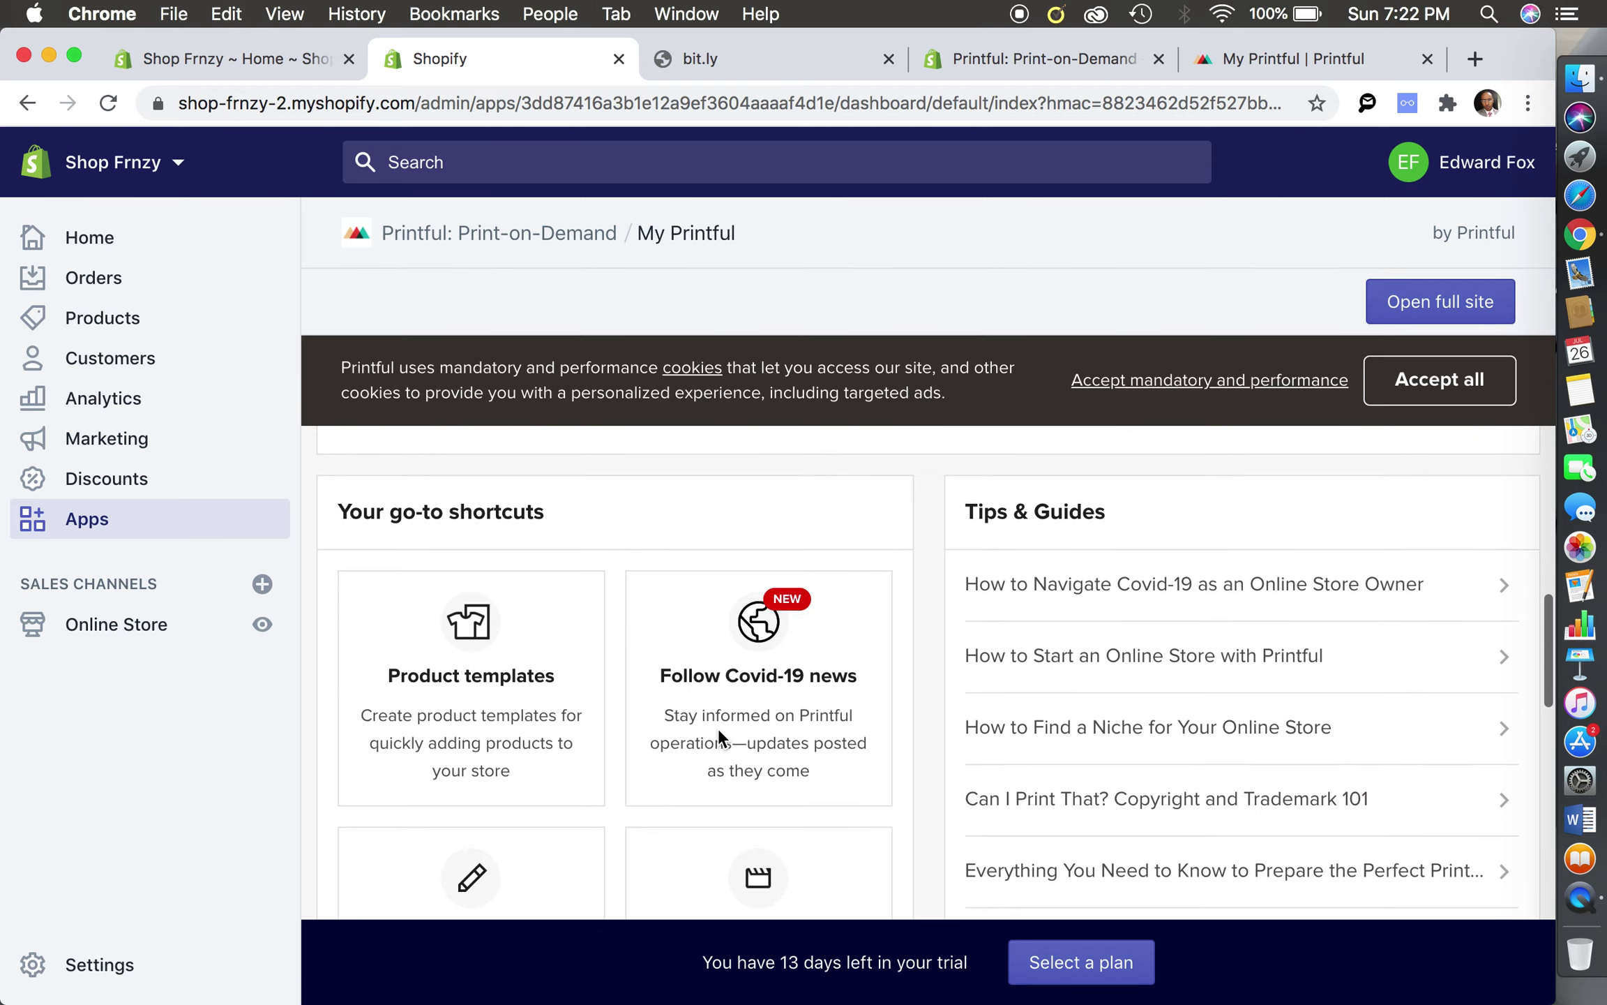
{"action": "scroll", "coordinate": [718, 728], "scroll_direction": "down", "scroll_amount": 2}
{"action": "scroll", "coordinate": [719, 727], "scroll_direction": "down", "scroll_amount": 4}
{"action": "scroll", "coordinate": [718, 727], "scroll_direction": "down", "scroll_amount": 1}
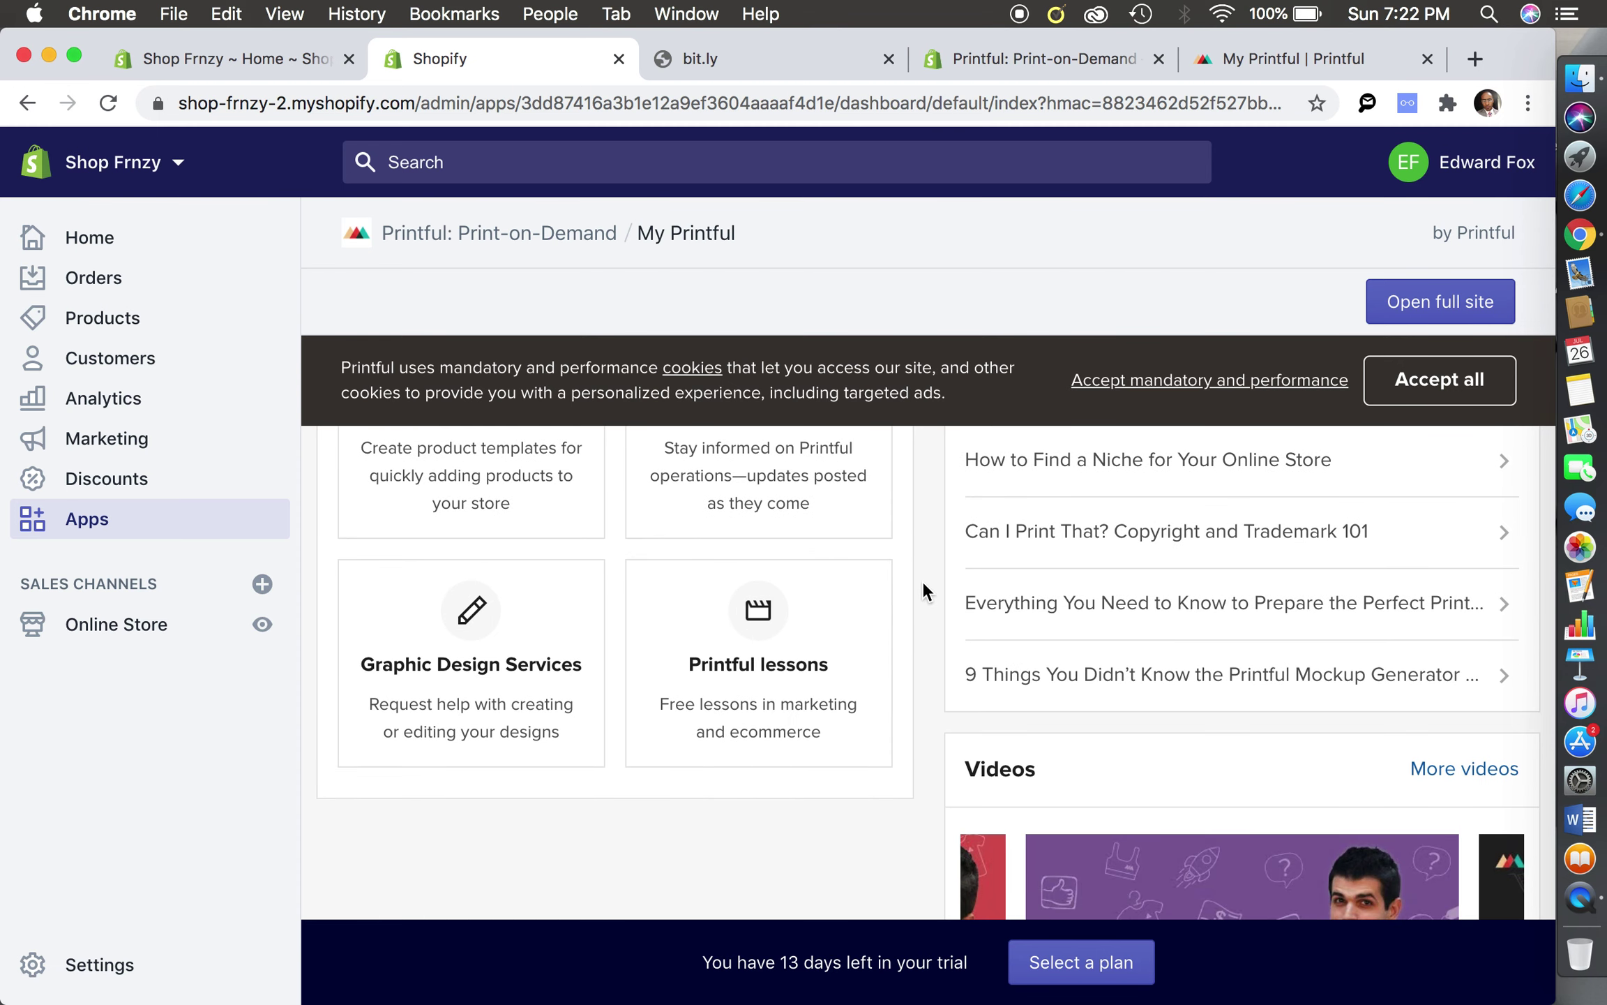
{"action": "scroll", "coordinate": [927, 569], "scroll_direction": "up", "scroll_amount": 5}
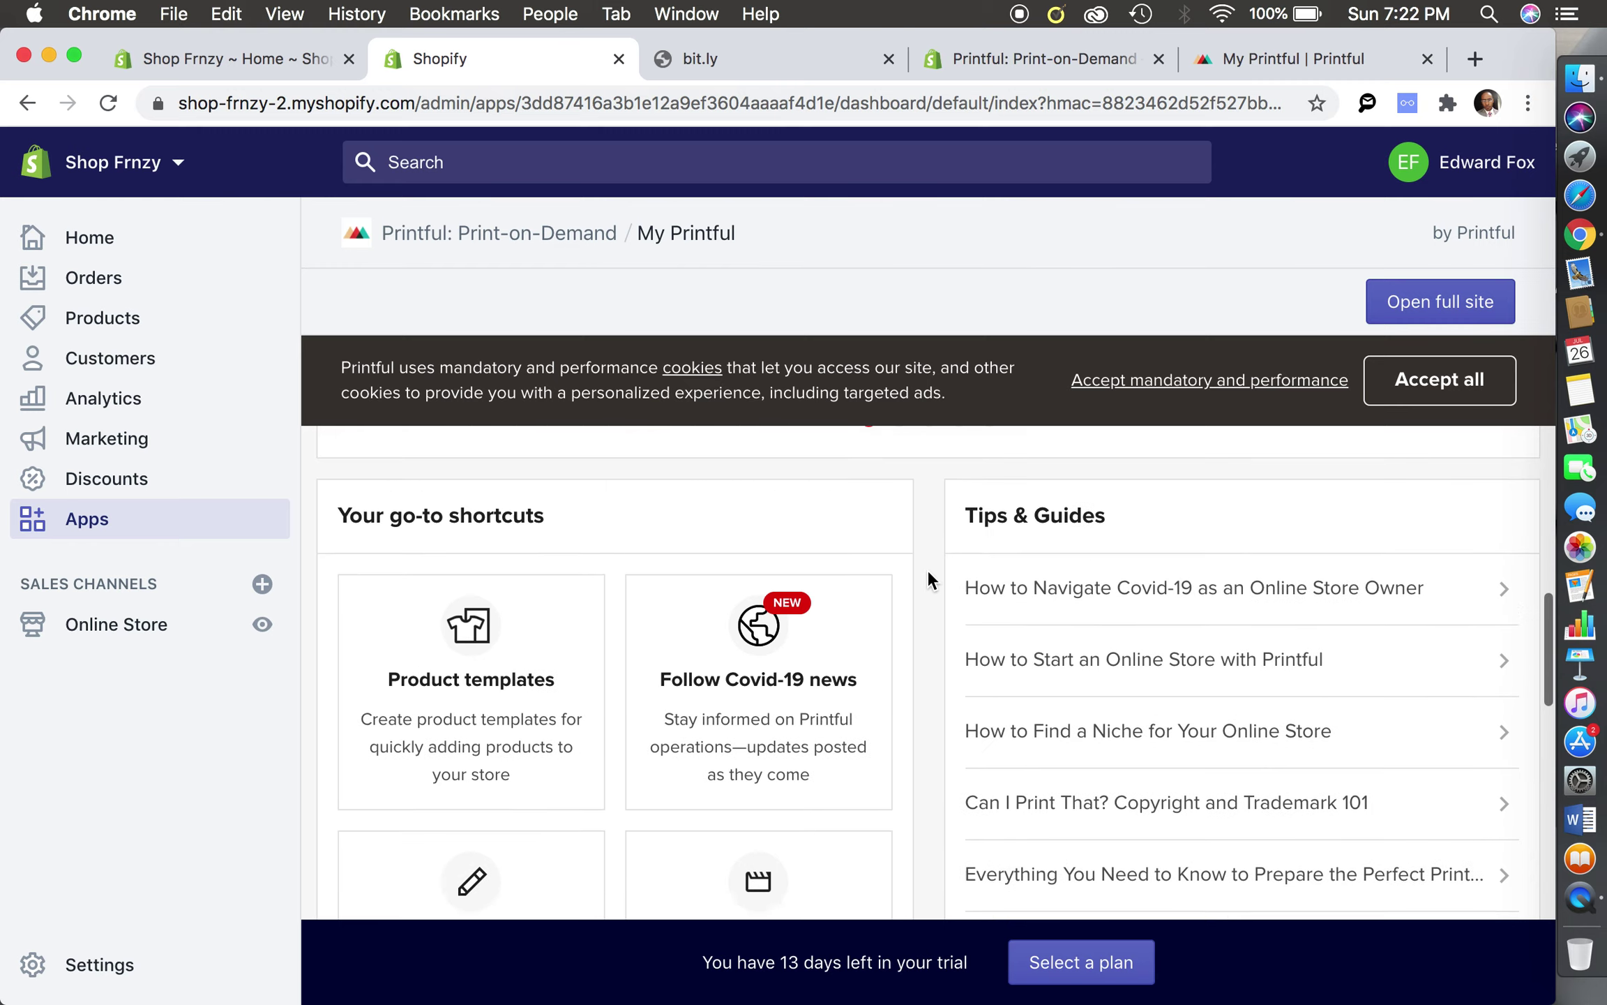
{"action": "scroll", "coordinate": [927, 569], "scroll_direction": "up", "scroll_amount": 5}
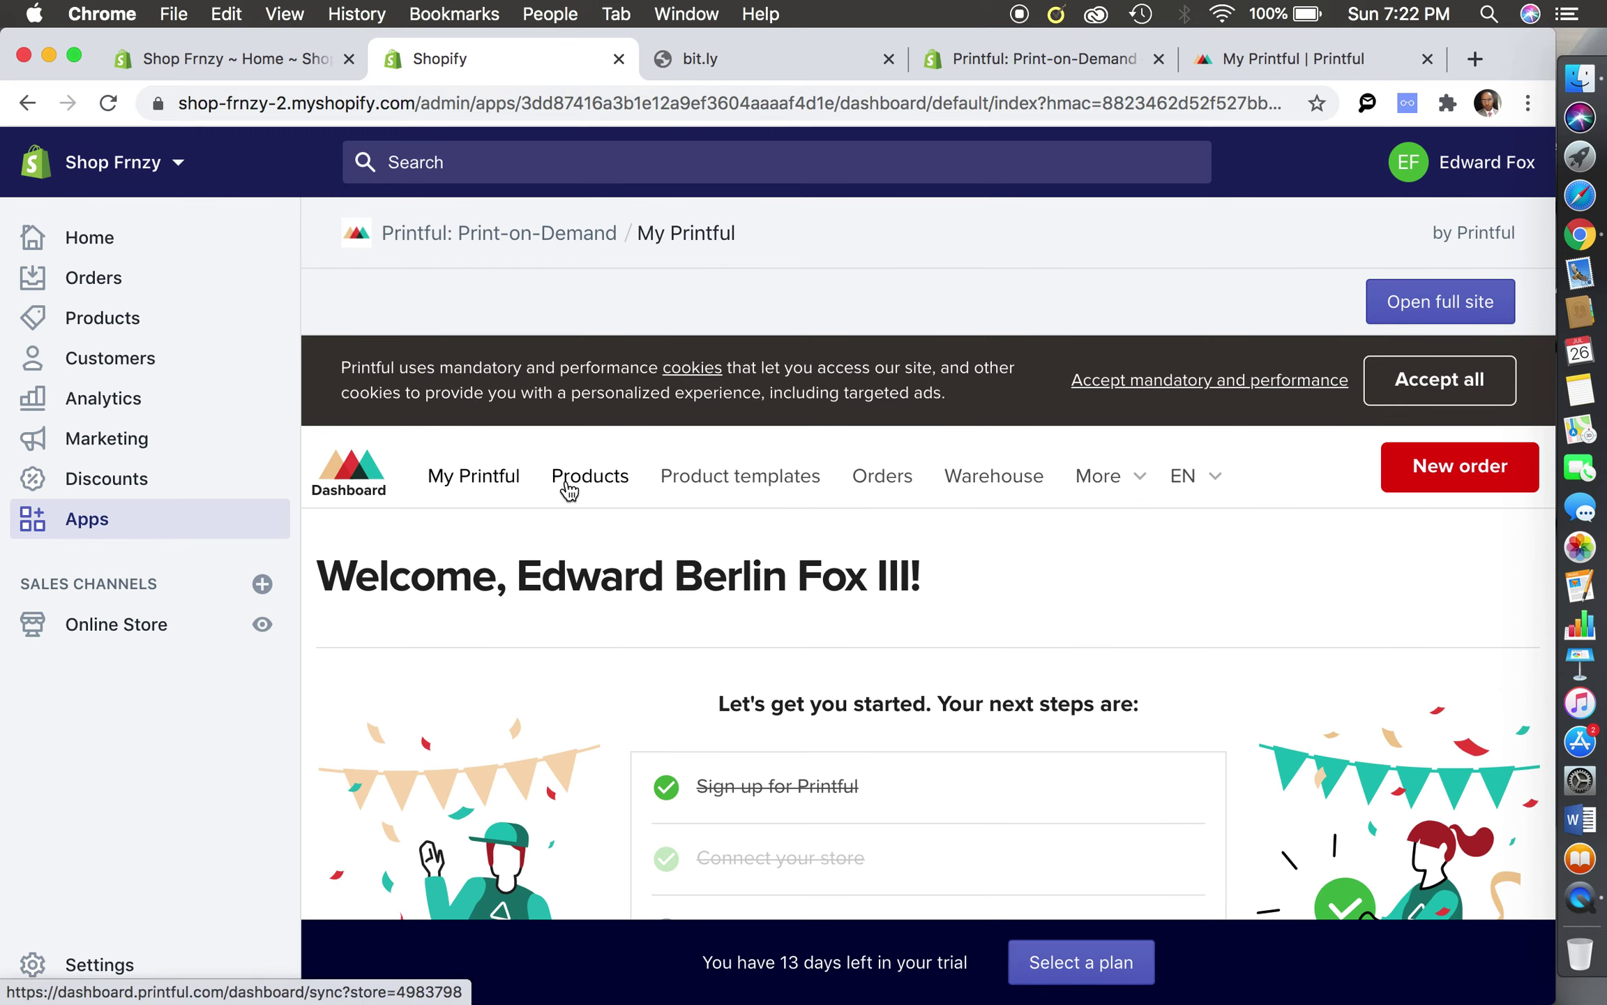
Step: Go to the Printful product list from the My Printful dashboard
{"action": "left_click", "coordinate": [589, 477]}
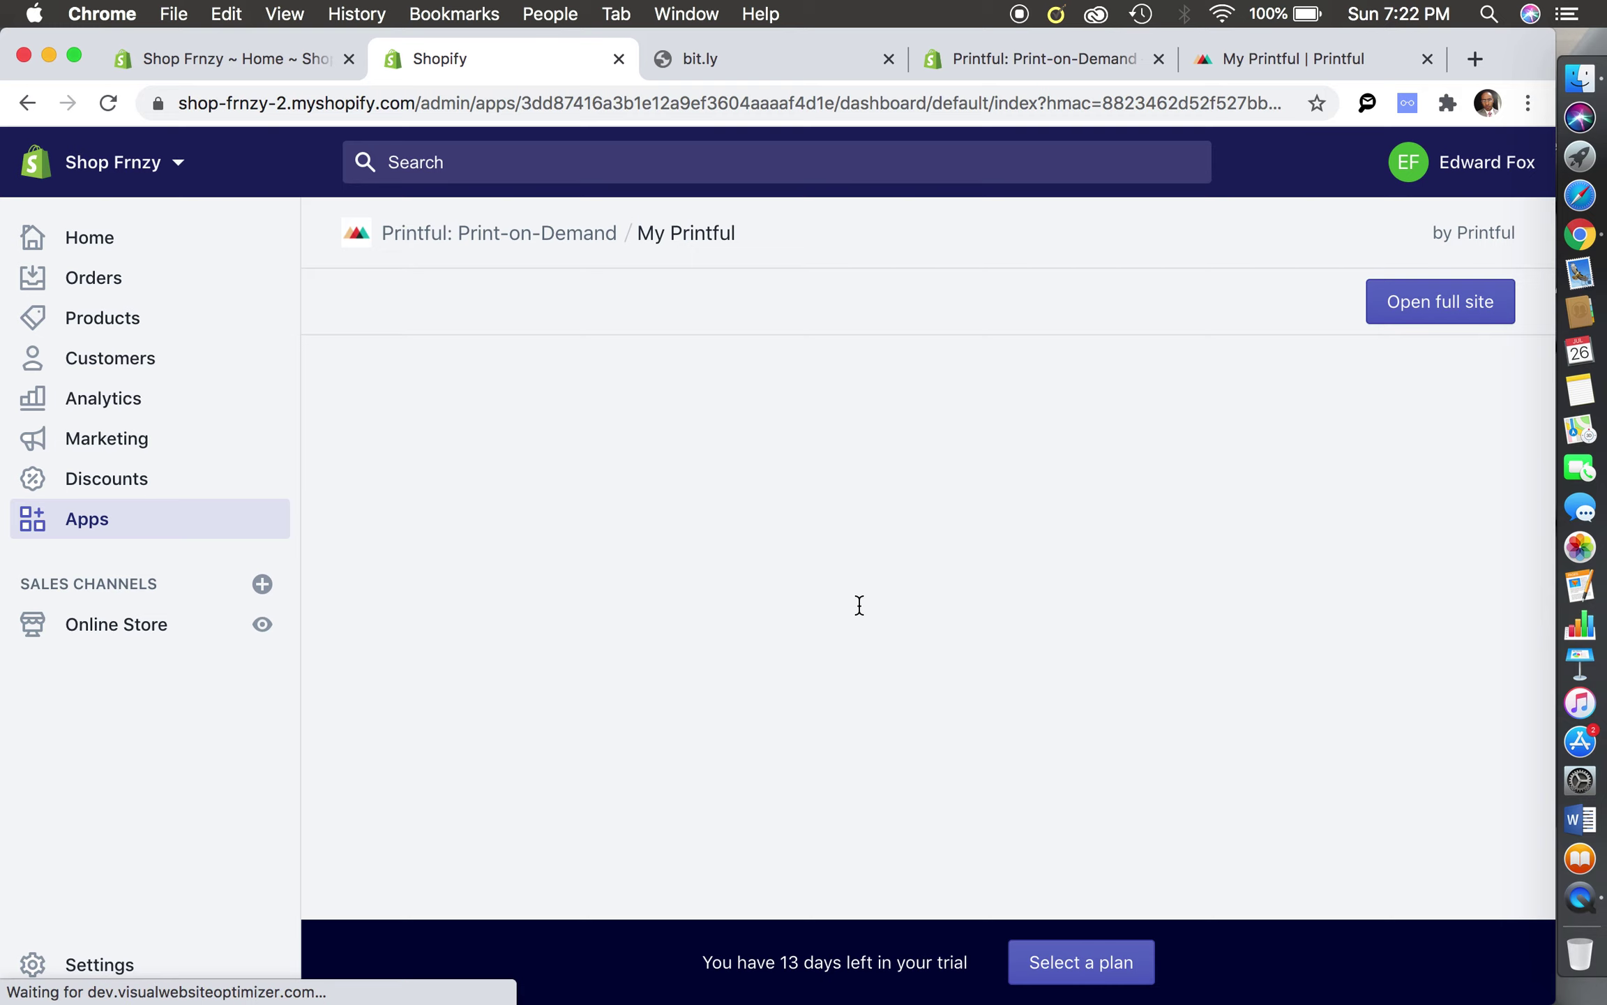
{"action": "scroll", "coordinate": [1008, 736], "scroll_direction": "down", "scroll_amount": 5}
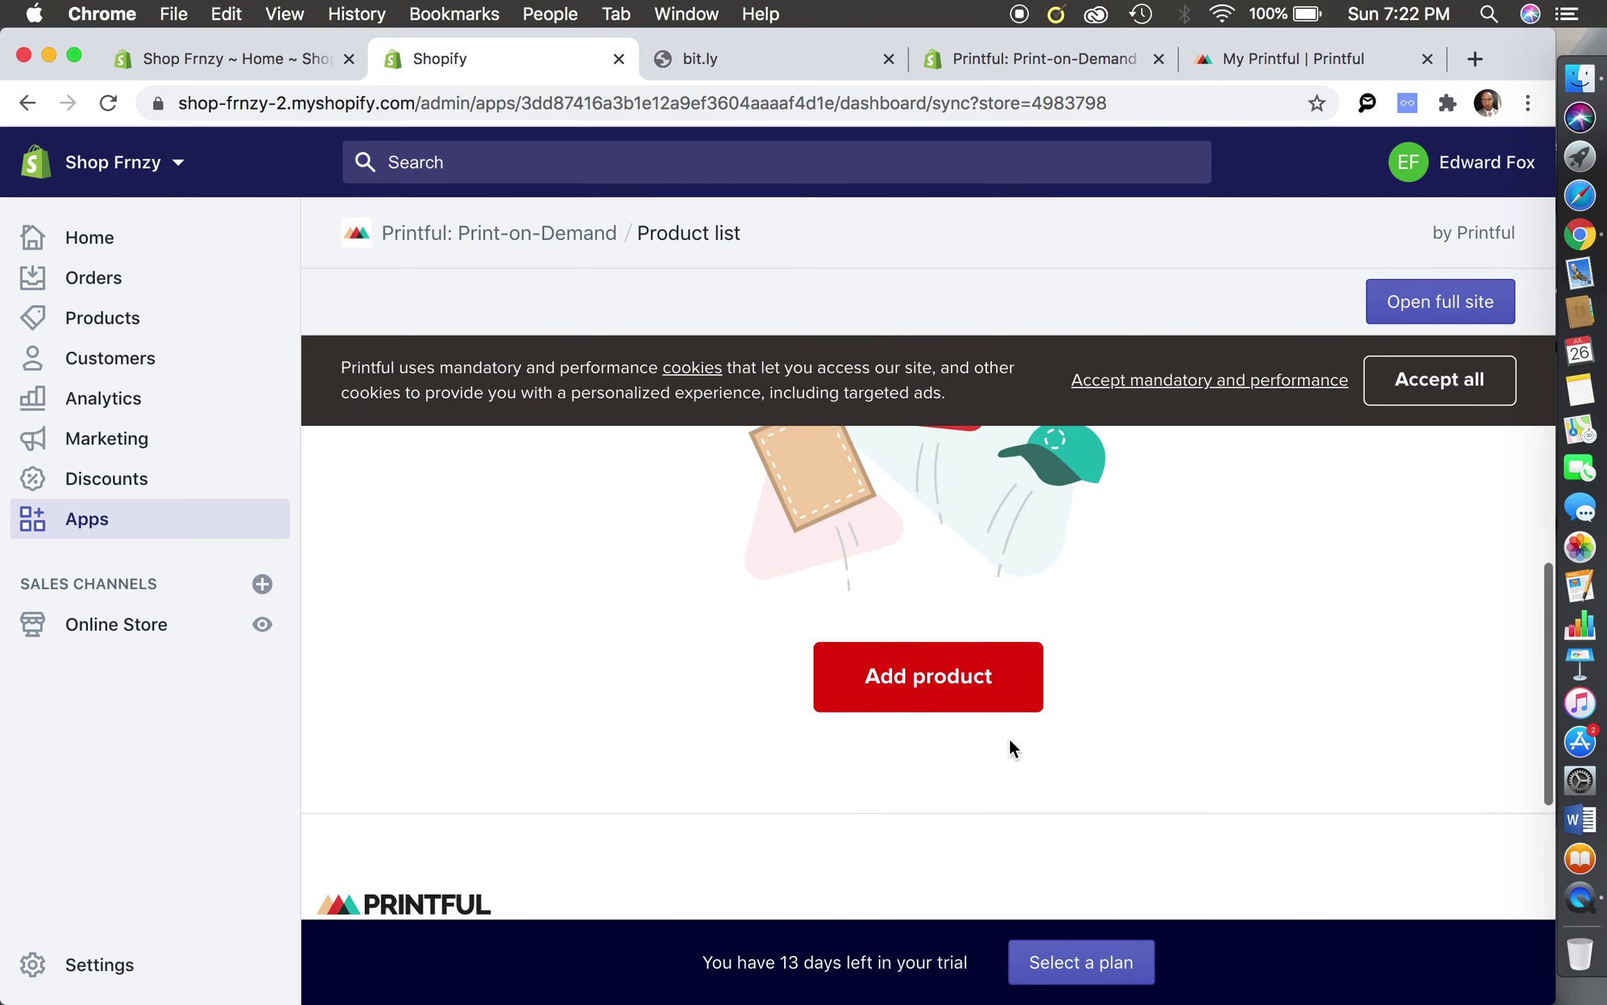
{"action": "scroll", "coordinate": [1008, 738], "scroll_direction": "down", "scroll_amount": 5}
{"action": "scroll", "coordinate": [1008, 737], "scroll_direction": "down", "scroll_amount": 2}
{"action": "scroll", "coordinate": [891, 678], "scroll_direction": "down", "scroll_amount": 3}
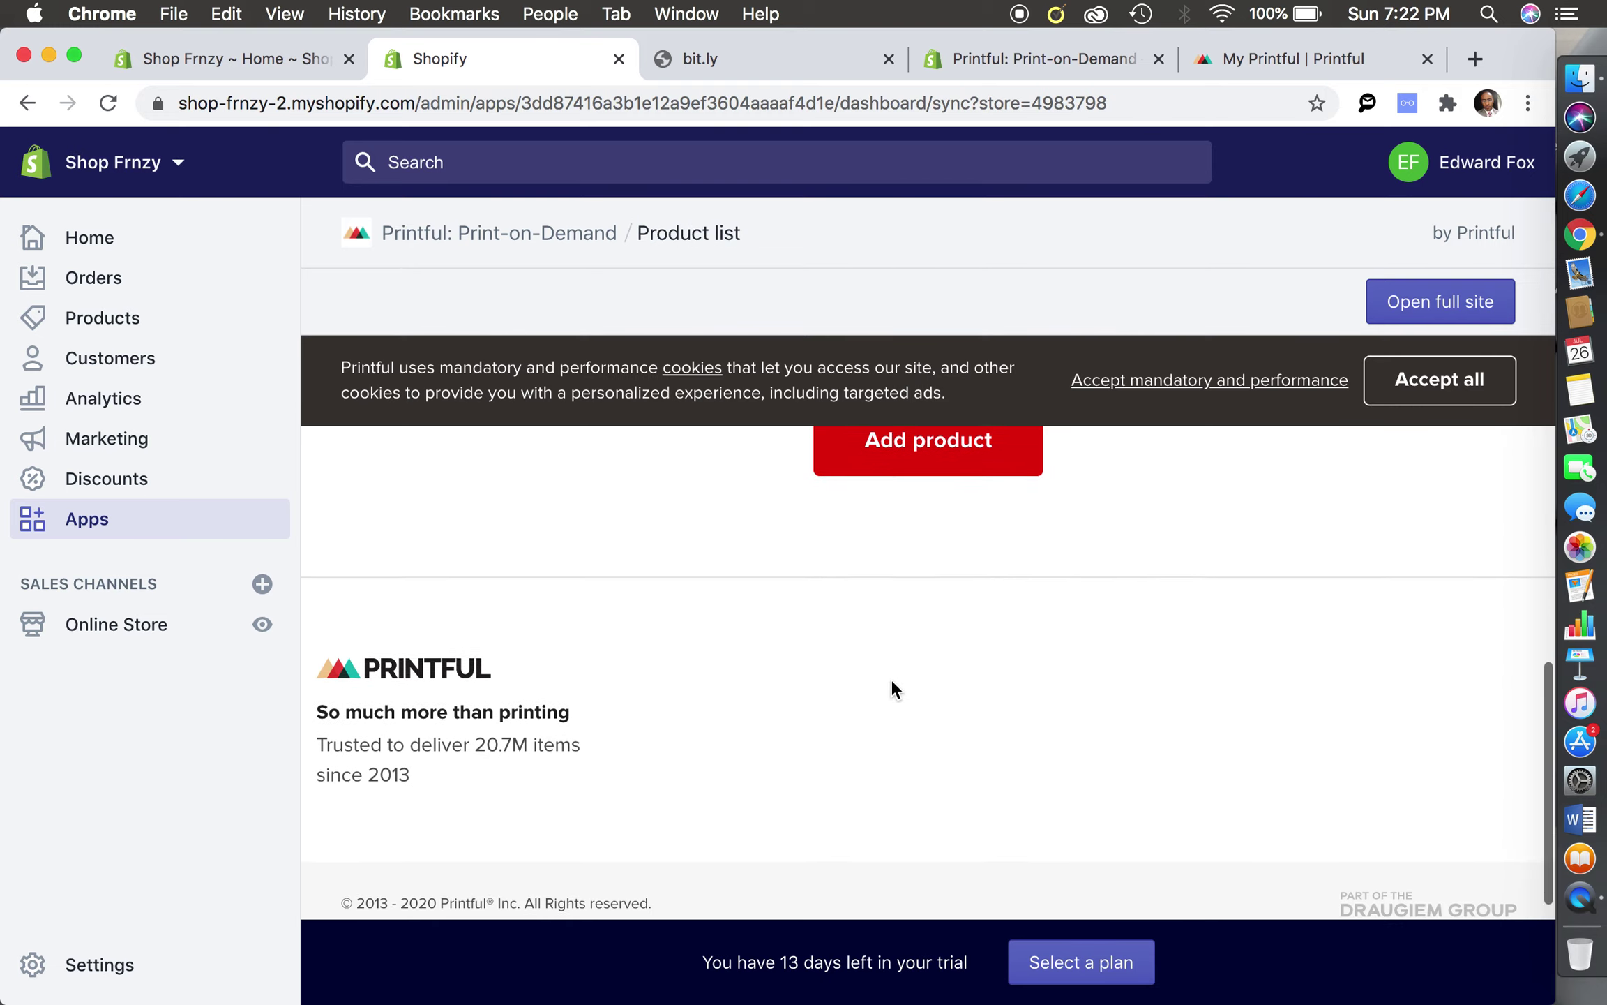
{"action": "scroll", "coordinate": [891, 678], "scroll_direction": "down", "scroll_amount": 1}
{"action": "scroll", "coordinate": [891, 678], "scroll_direction": "up", "scroll_amount": 3}
{"action": "scroll", "coordinate": [890, 679], "scroll_direction": "up", "scroll_amount": 1}
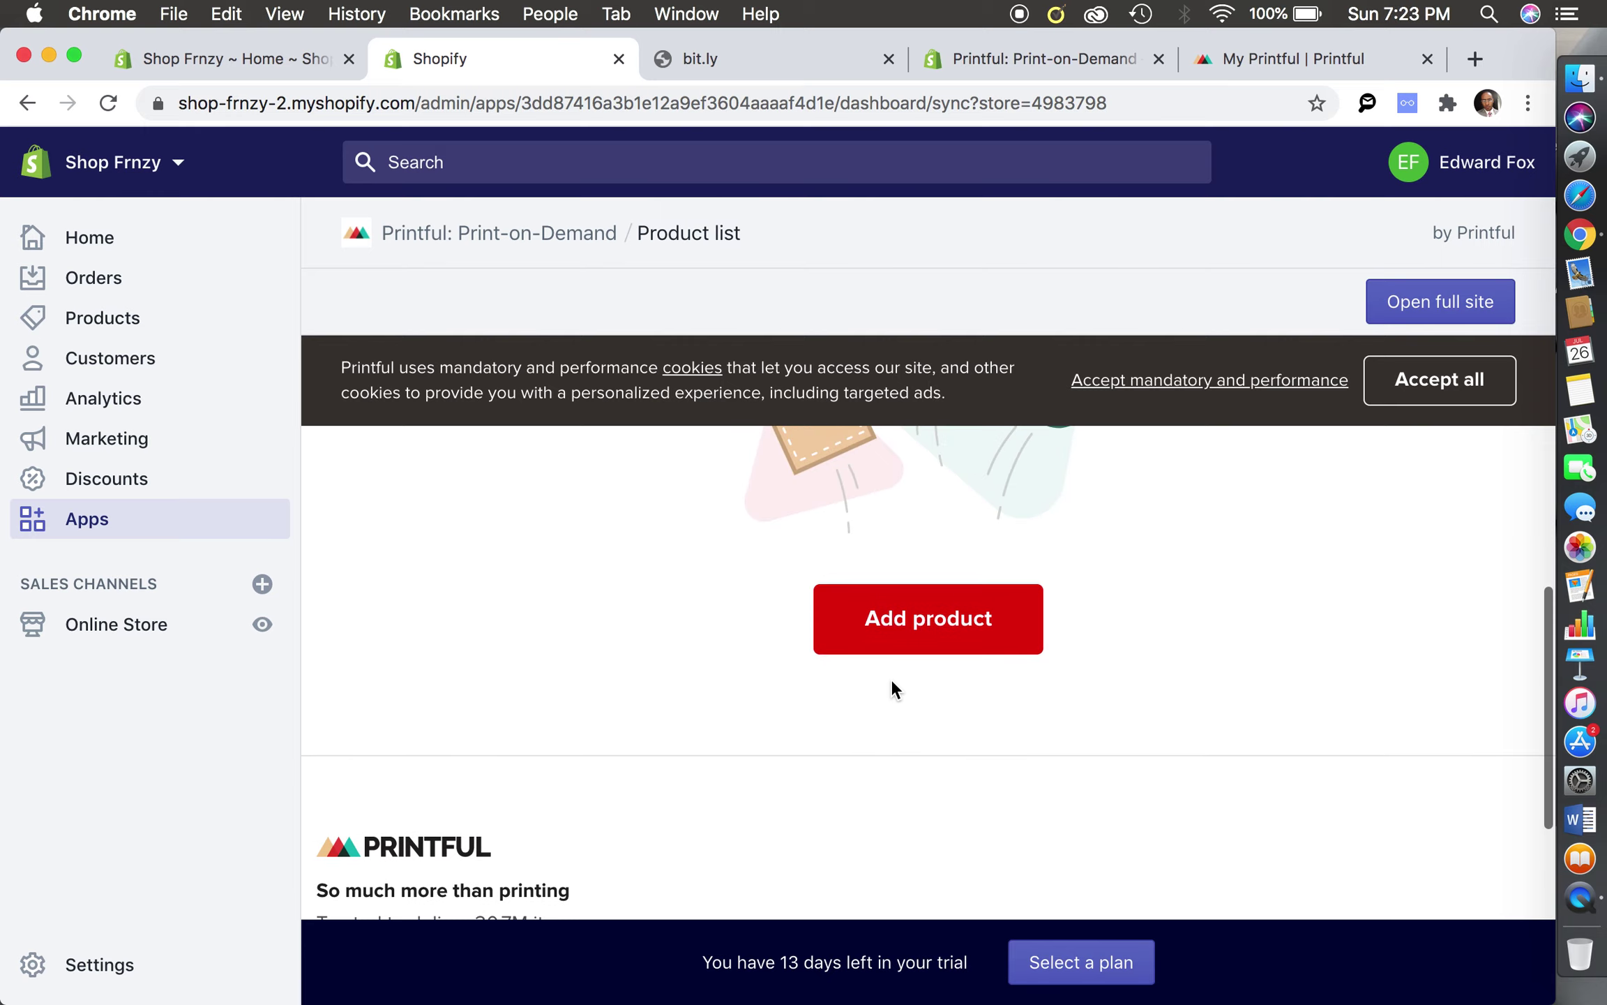
Step: Start adding a new Printful product, reaching the Add products window's Product step
{"action": "left_click", "coordinate": [892, 607]}
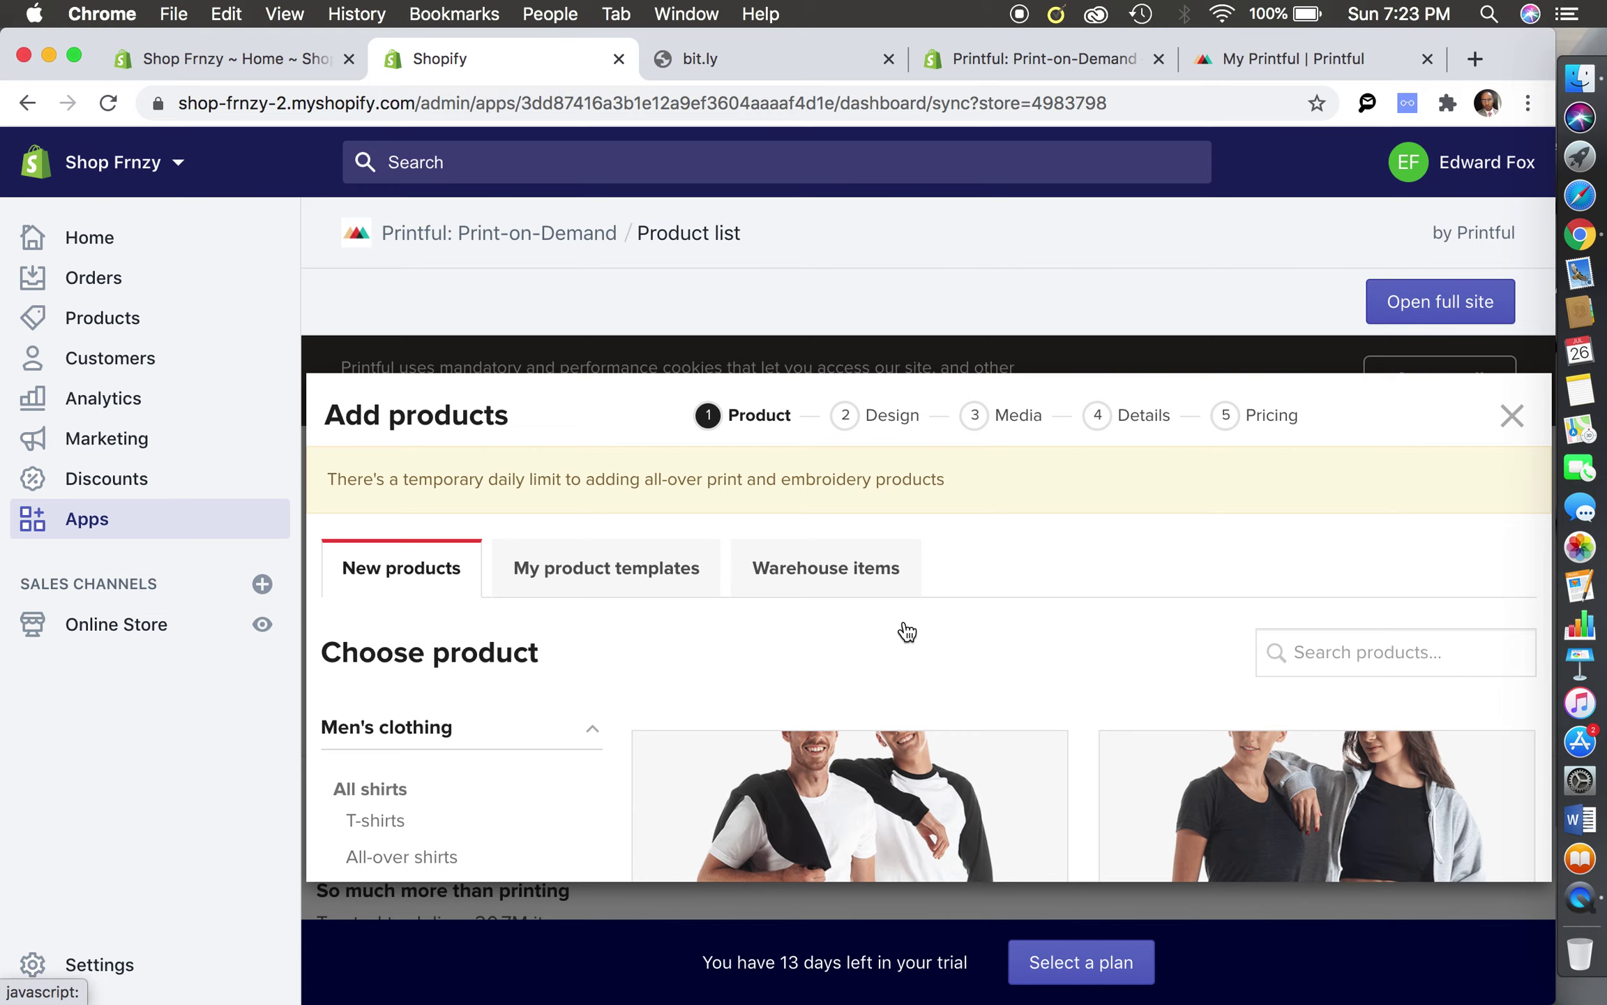
{"action": "scroll", "coordinate": [882, 692], "scroll_direction": "down", "scroll_amount": 5}
{"action": "scroll", "coordinate": [779, 678], "scroll_direction": "down", "scroll_amount": 1}
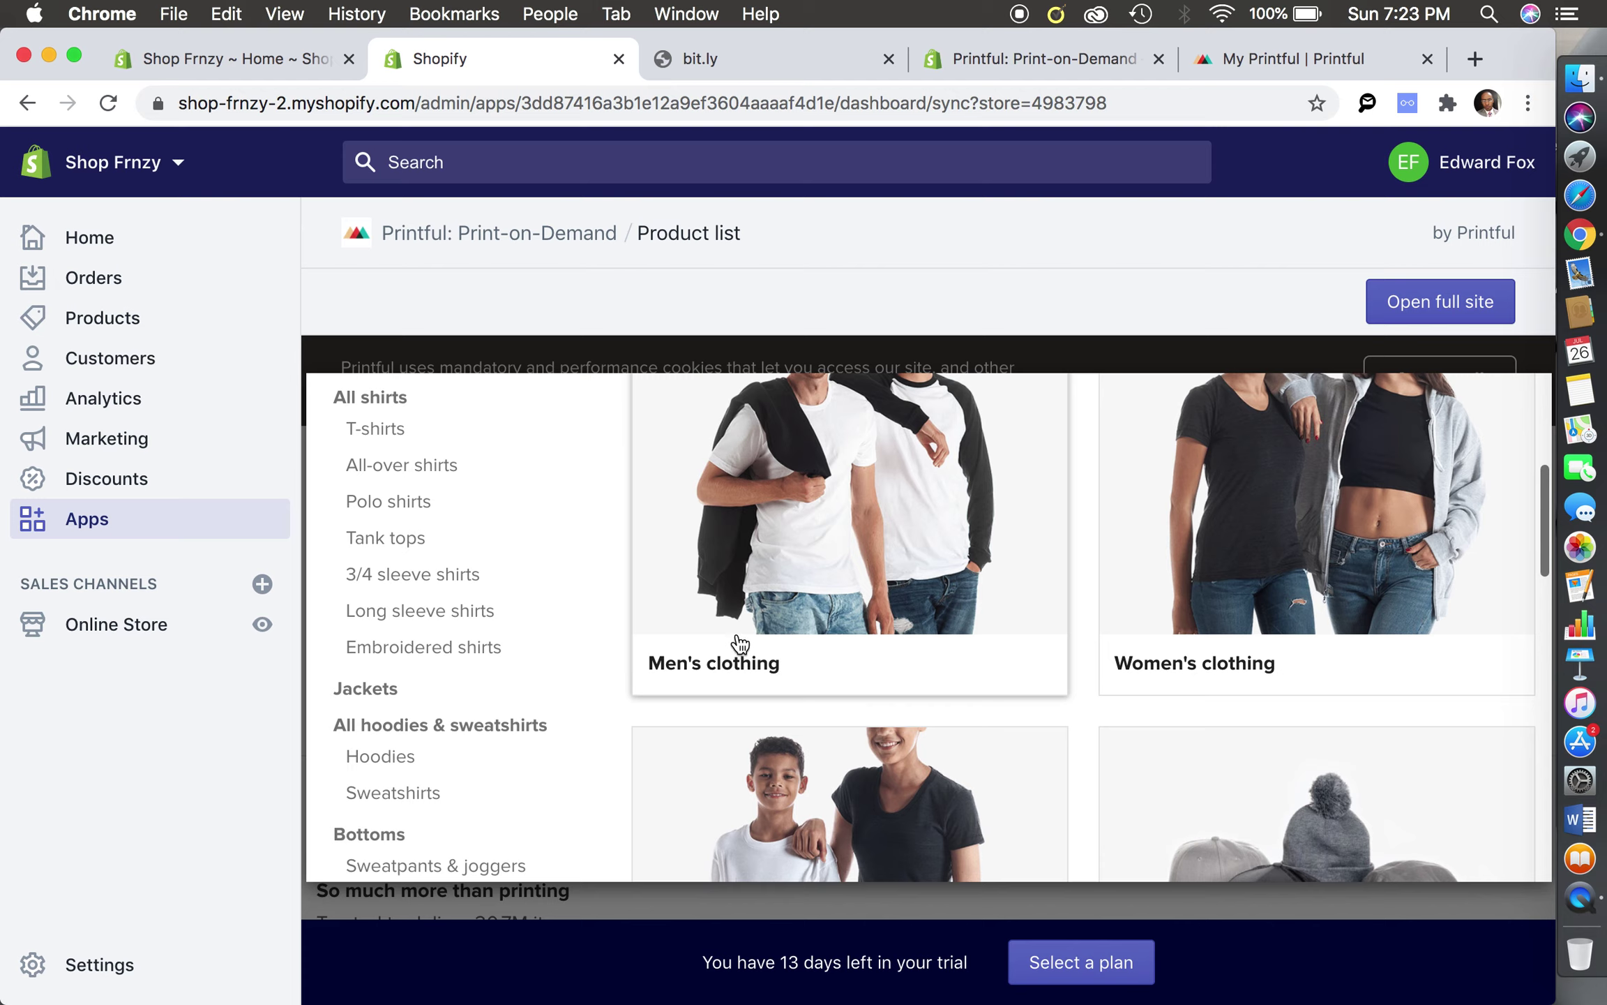
Step: Browse Men's clothing > All shirts in the Printful catalogue and move to page 2
{"action": "left_click", "coordinate": [739, 643]}
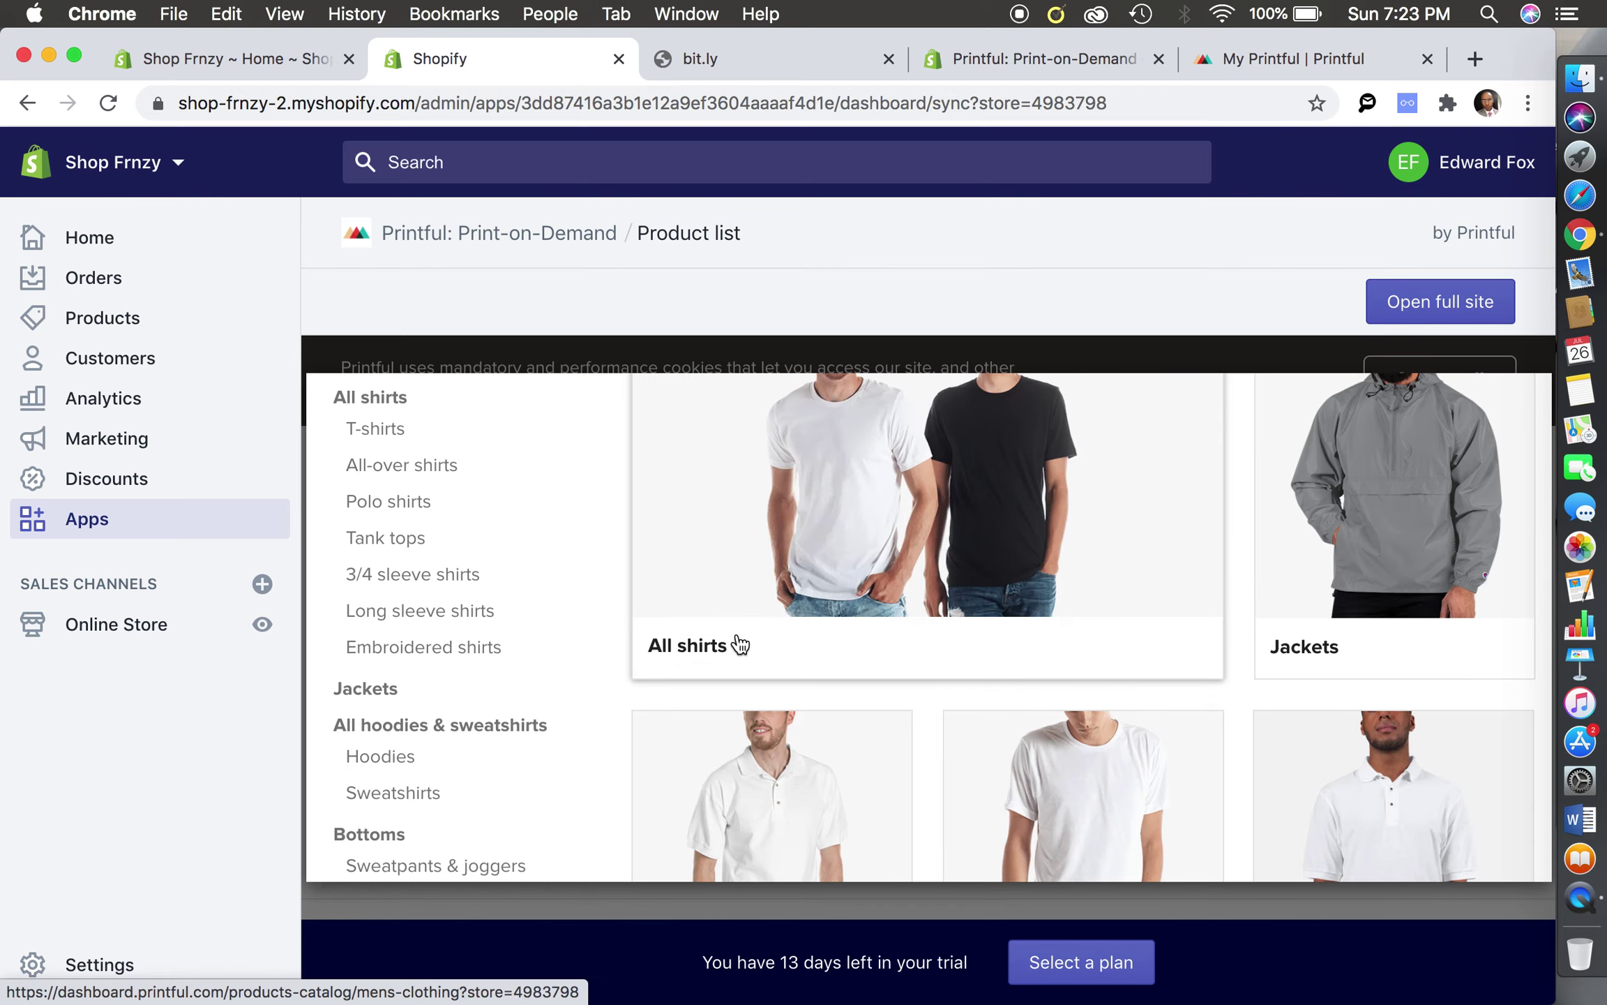
{"action": "left_click", "coordinate": [741, 643]}
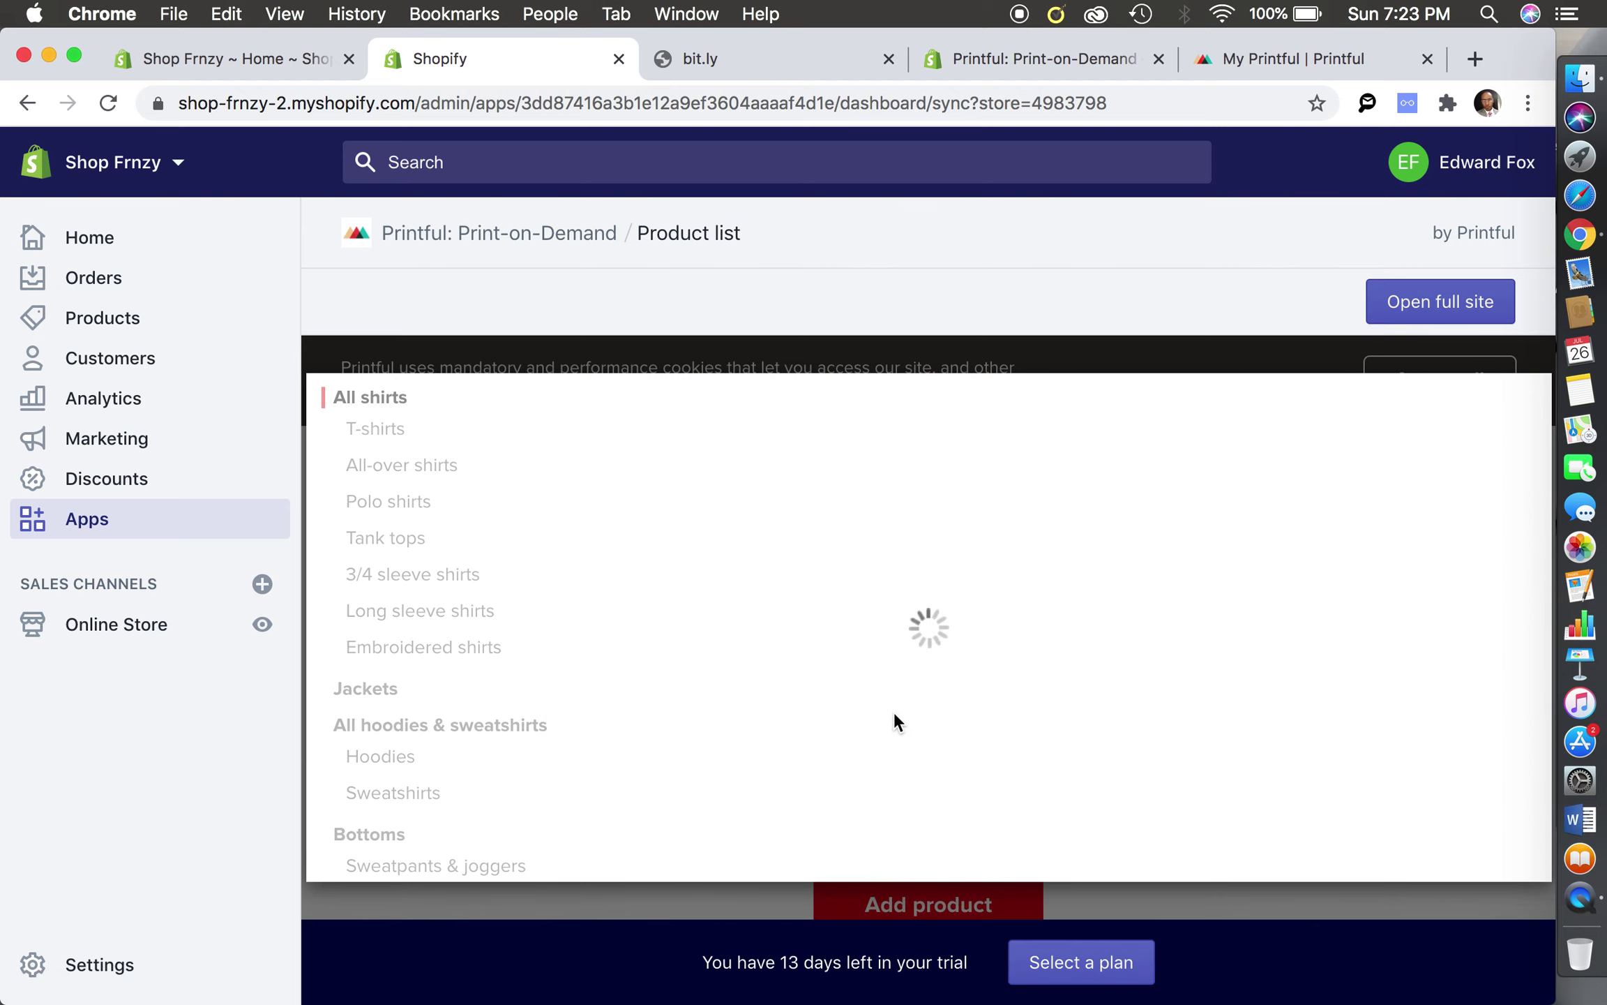
{"action": "scroll", "coordinate": [903, 774], "scroll_direction": "down", "scroll_amount": 5}
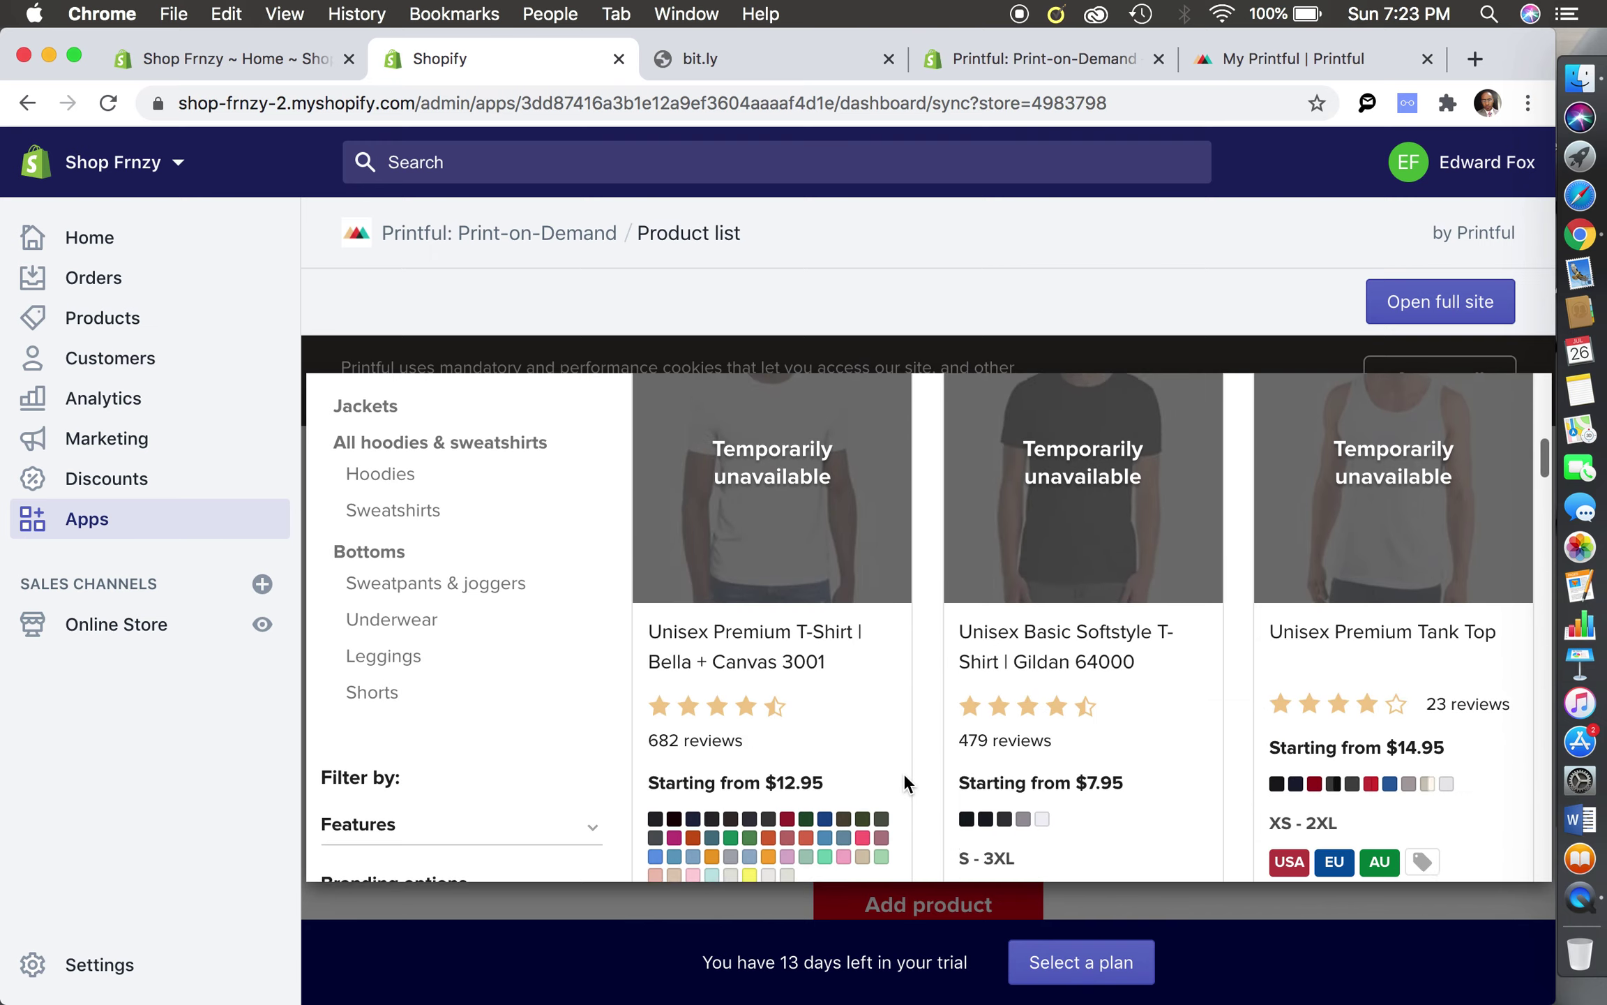
{"action": "scroll", "coordinate": [903, 772], "scroll_direction": "down", "scroll_amount": 3}
{"action": "scroll", "coordinate": [903, 773], "scroll_direction": "down", "scroll_amount": 5}
{"action": "scroll", "coordinate": [903, 772], "scroll_direction": "down", "scroll_amount": 4}
{"action": "scroll", "coordinate": [902, 772], "scroll_direction": "down", "scroll_amount": 5}
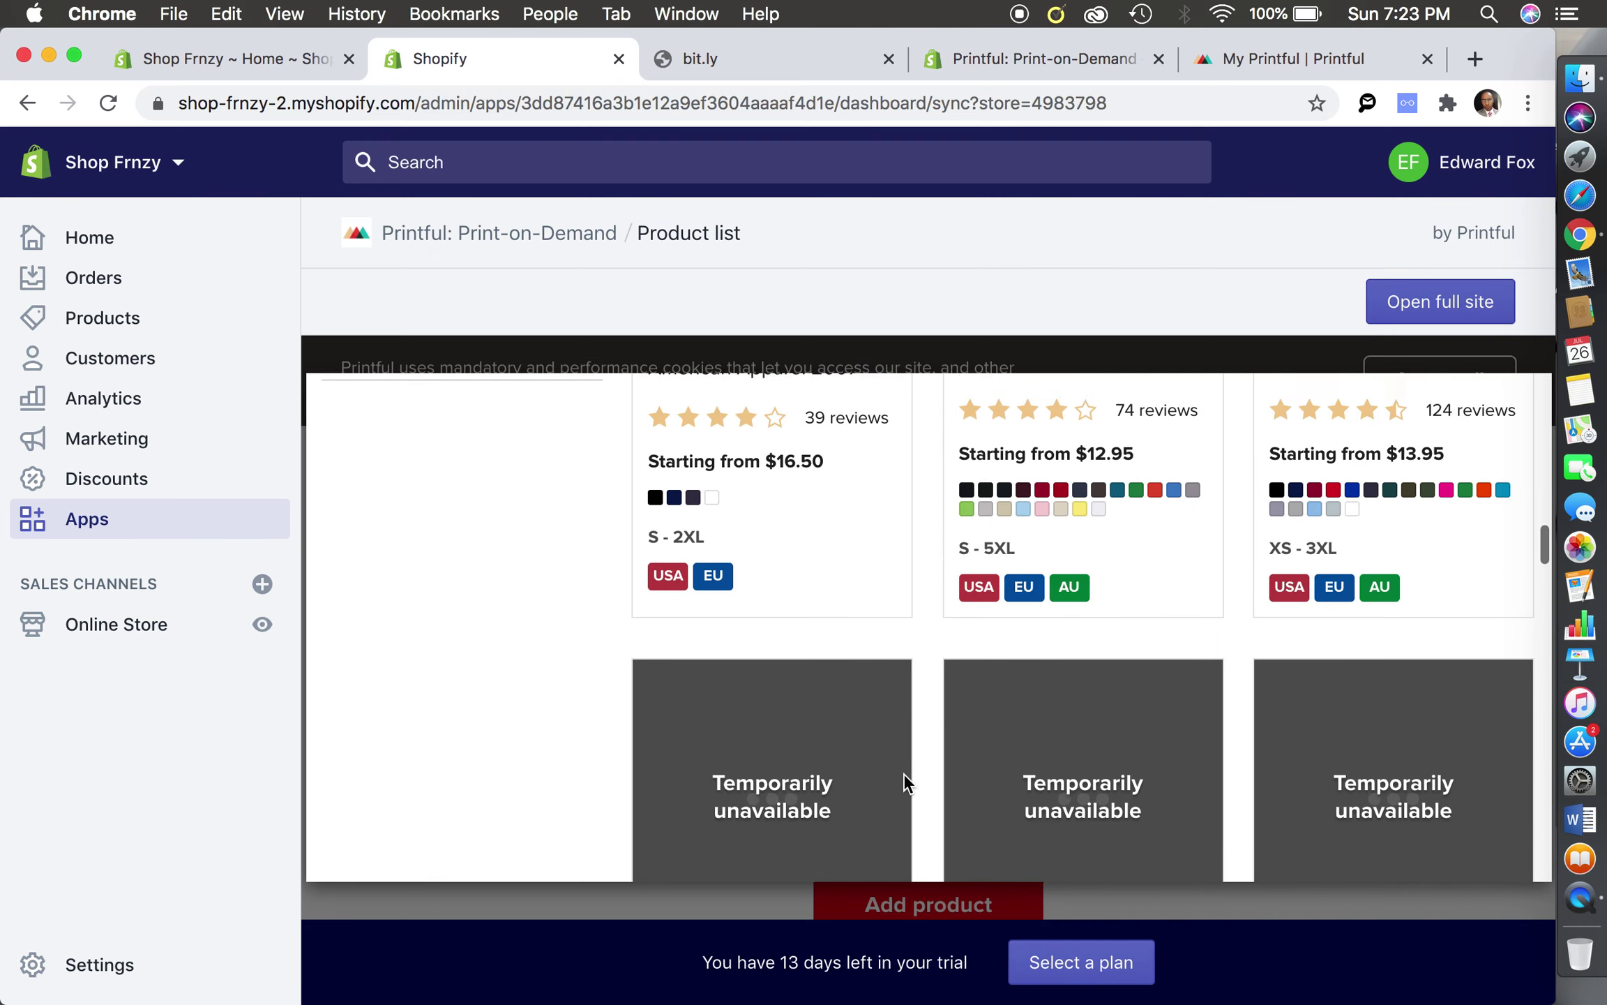
{"action": "scroll", "coordinate": [903, 772], "scroll_direction": "down", "scroll_amount": 5}
{"action": "scroll", "coordinate": [904, 772], "scroll_direction": "down", "scroll_amount": 4}
{"action": "scroll", "coordinate": [903, 773], "scroll_direction": "down", "scroll_amount": 5}
{"action": "scroll", "coordinate": [903, 772], "scroll_direction": "down", "scroll_amount": 4}
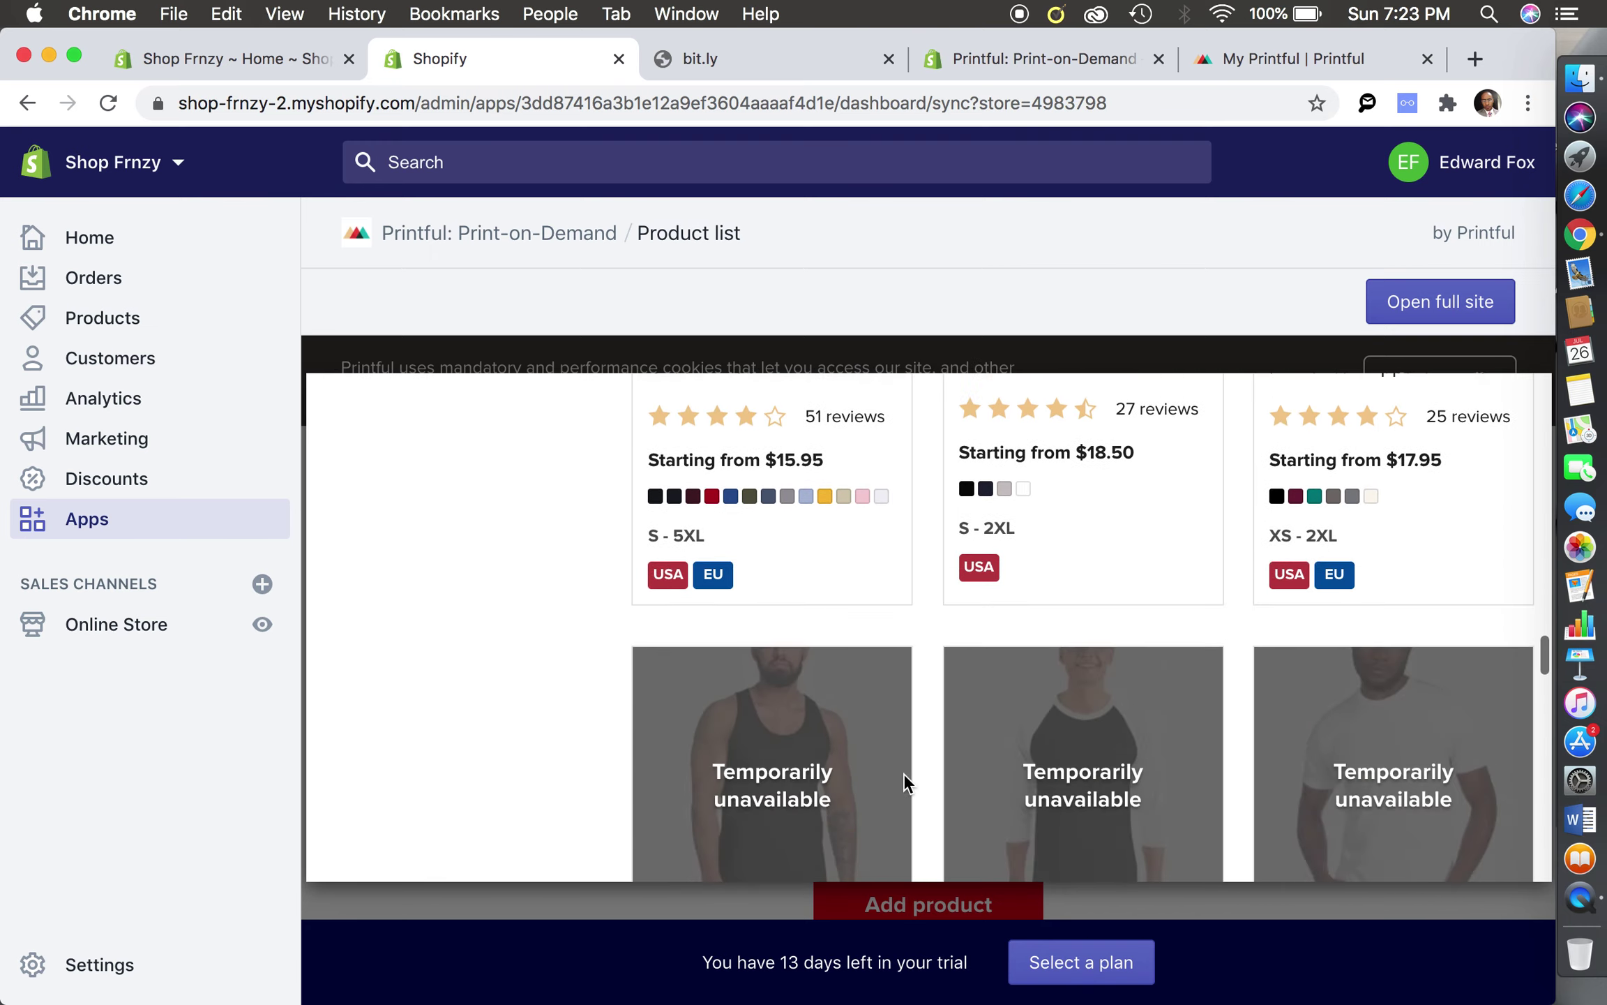
{"action": "scroll", "coordinate": [903, 772], "scroll_direction": "down", "scroll_amount": 5}
{"action": "scroll", "coordinate": [903, 773], "scroll_direction": "down", "scroll_amount": 3}
{"action": "scroll", "coordinate": [912, 748], "scroll_direction": "down", "scroll_amount": 5}
{"action": "scroll", "coordinate": [913, 748], "scroll_direction": "down", "scroll_amount": 5}
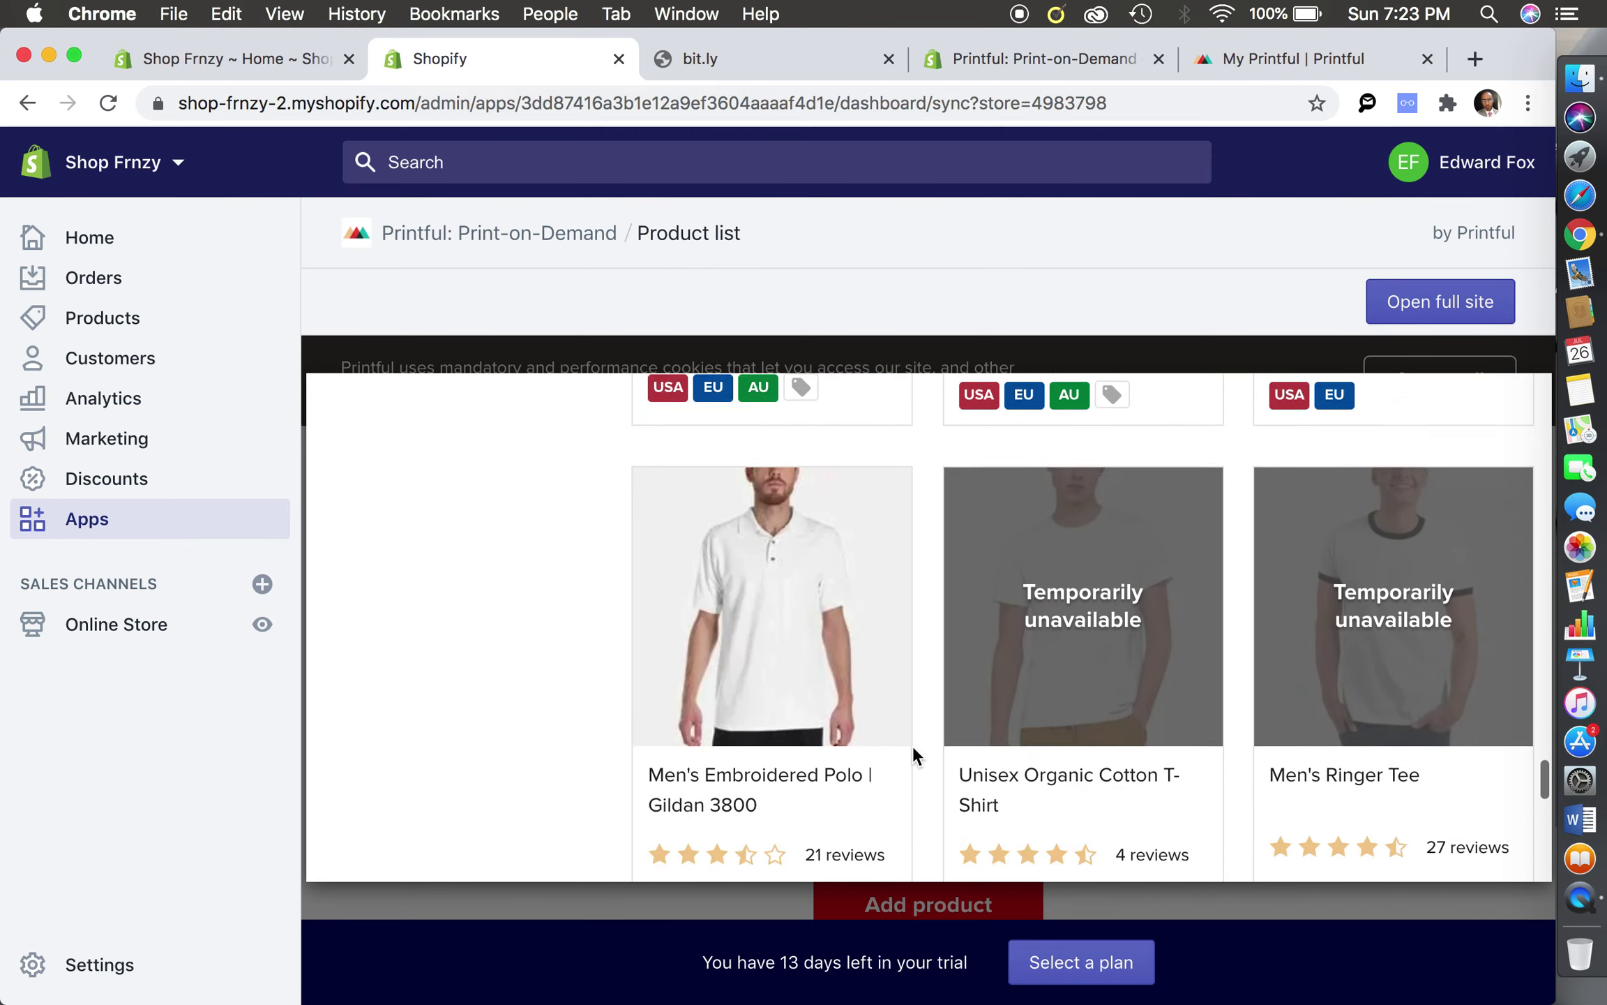
{"action": "scroll", "coordinate": [912, 747], "scroll_direction": "down", "scroll_amount": 3}
{"action": "scroll", "coordinate": [914, 745], "scroll_direction": "up", "scroll_amount": 3}
{"action": "scroll", "coordinate": [914, 745], "scroll_direction": "down", "scroll_amount": 4}
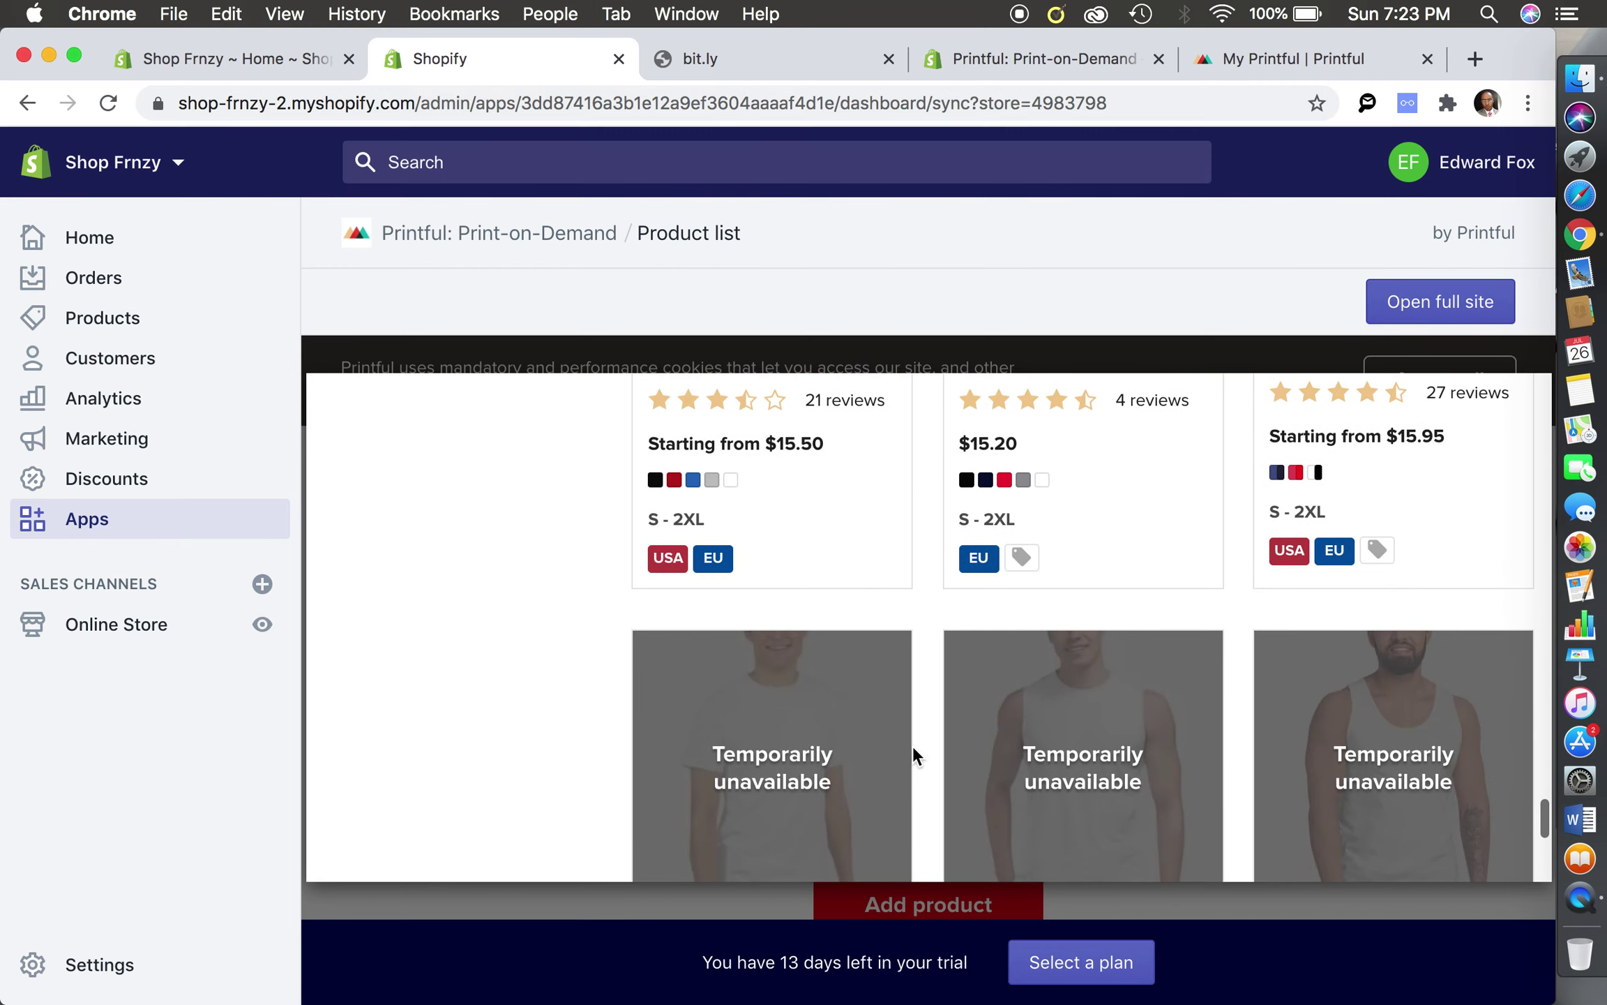
{"action": "scroll", "coordinate": [912, 745], "scroll_direction": "down", "scroll_amount": 2}
{"action": "scroll", "coordinate": [915, 570], "scroll_direction": "up", "scroll_amount": 5}
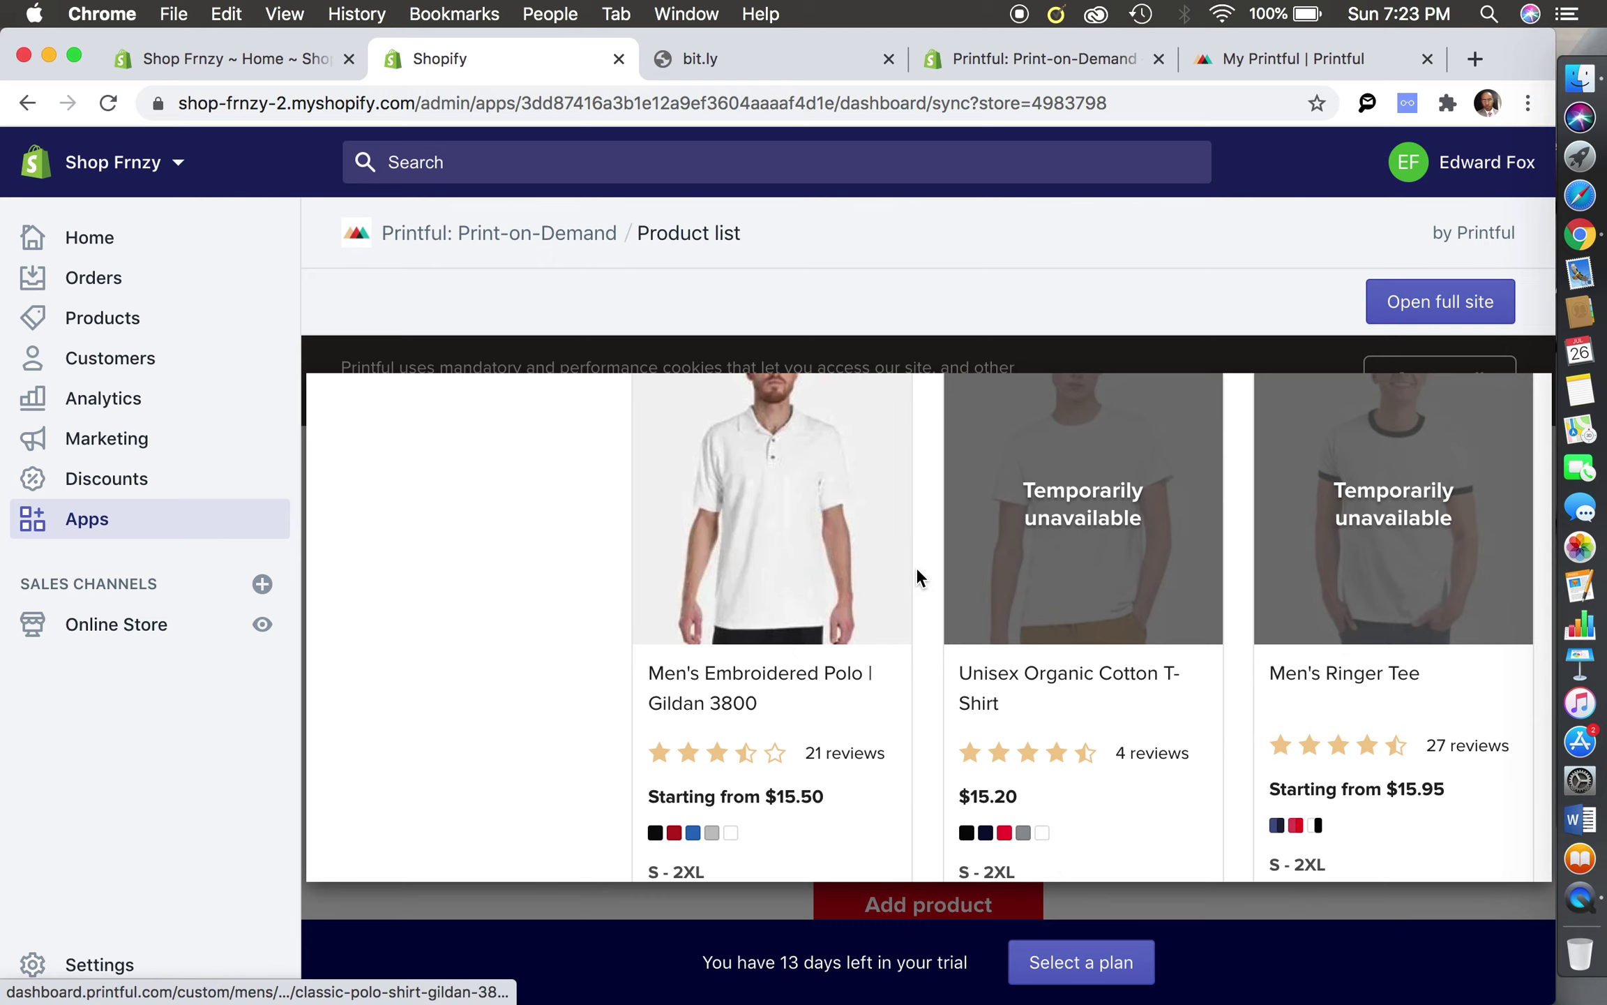
{"action": "scroll", "coordinate": [940, 661], "scroll_direction": "down", "scroll_amount": 1}
{"action": "scroll", "coordinate": [939, 661], "scroll_direction": "down", "scroll_amount": 5}
{"action": "scroll", "coordinate": [939, 660], "scroll_direction": "down", "scroll_amount": 3}
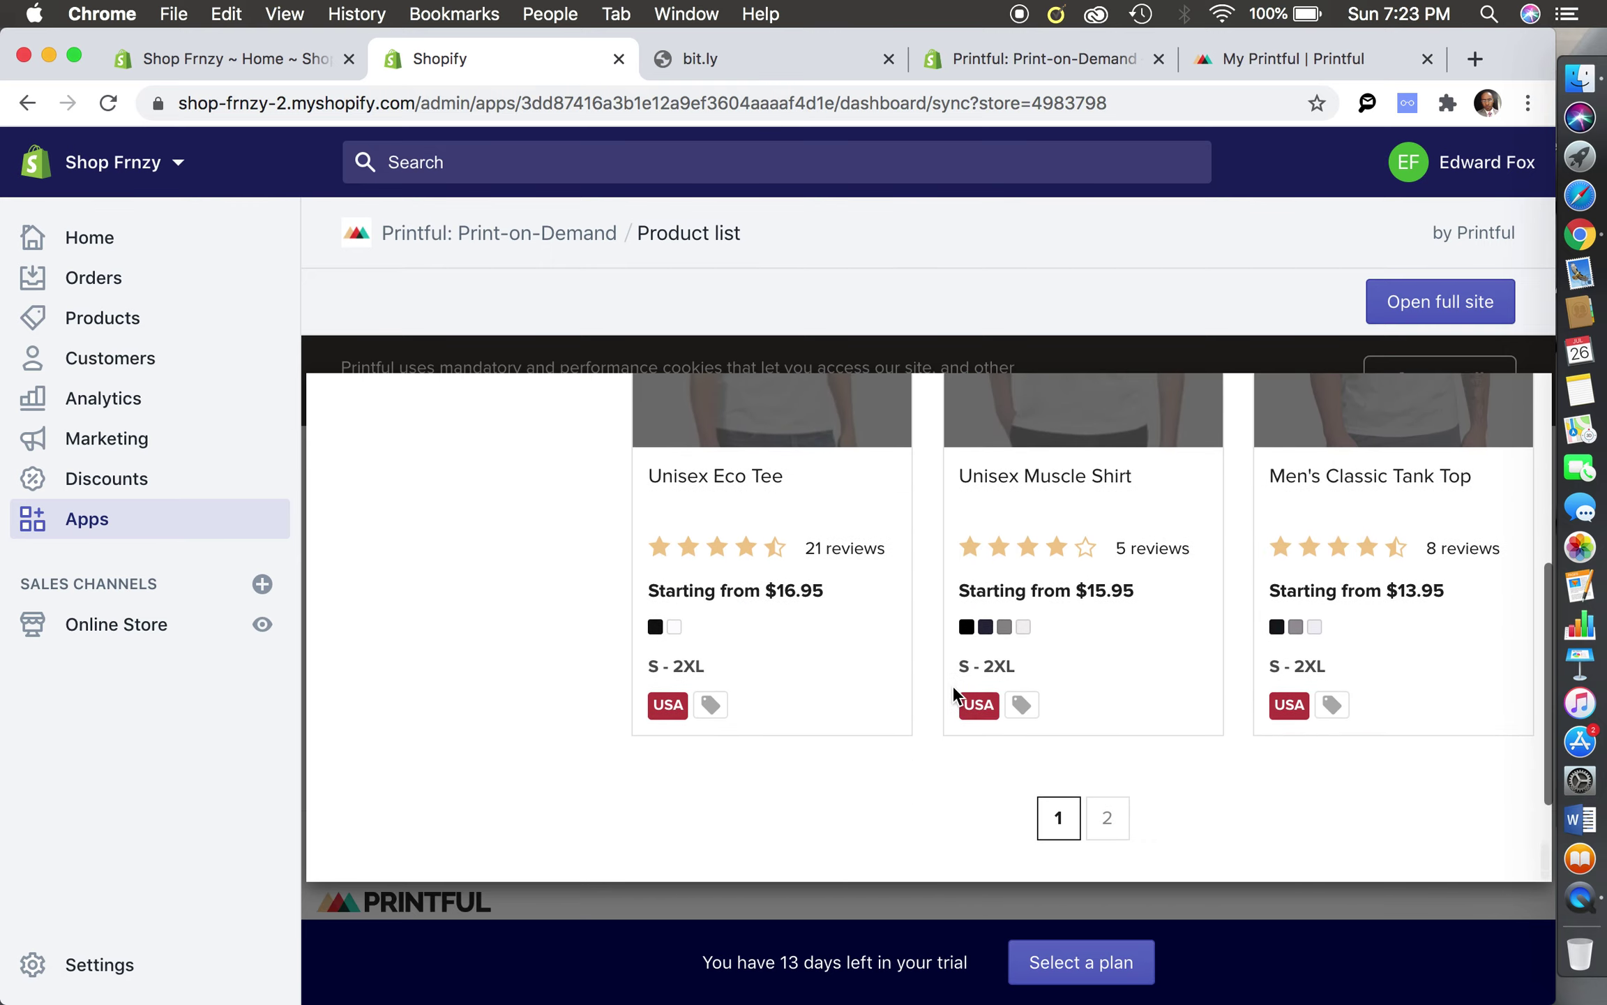
{"action": "left_click", "coordinate": [1109, 825]}
{"action": "scroll", "coordinate": [968, 588], "scroll_direction": "up", "scroll_amount": 4}
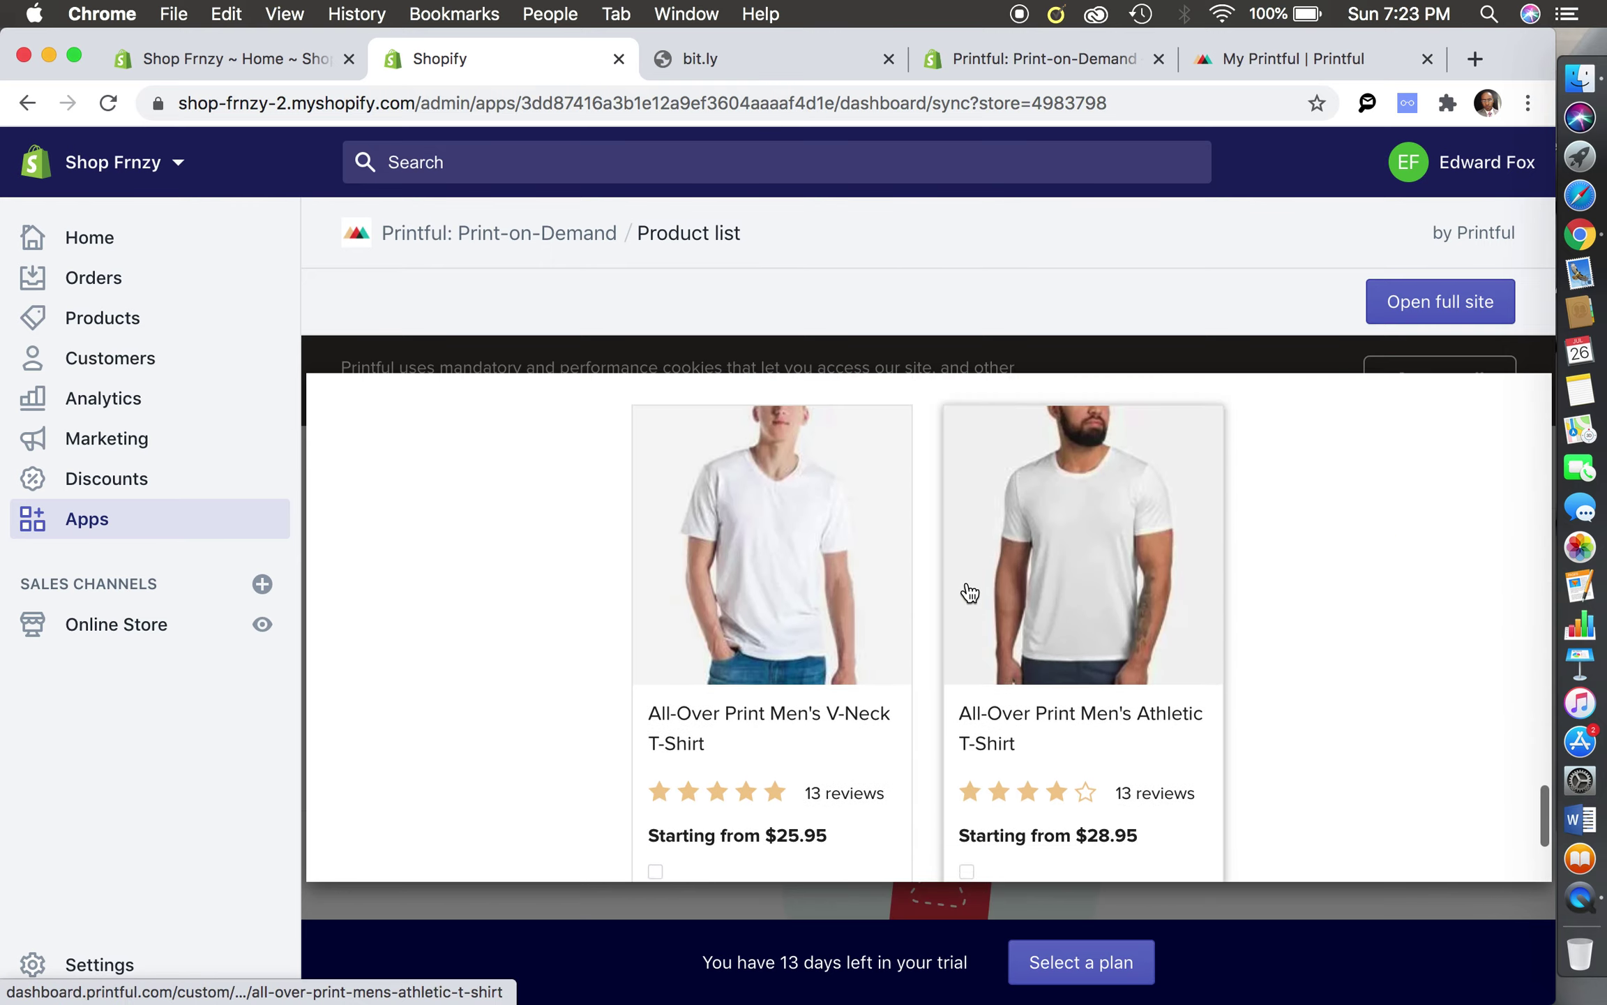
{"action": "scroll", "coordinate": [968, 588], "scroll_direction": "up", "scroll_amount": 2}
{"action": "scroll", "coordinate": [968, 589], "scroll_direction": "up", "scroll_amount": 3}
{"action": "scroll", "coordinate": [969, 588], "scroll_direction": "up", "scroll_amount": 3}
{"action": "scroll", "coordinate": [967, 588], "scroll_direction": "up", "scroll_amount": 4}
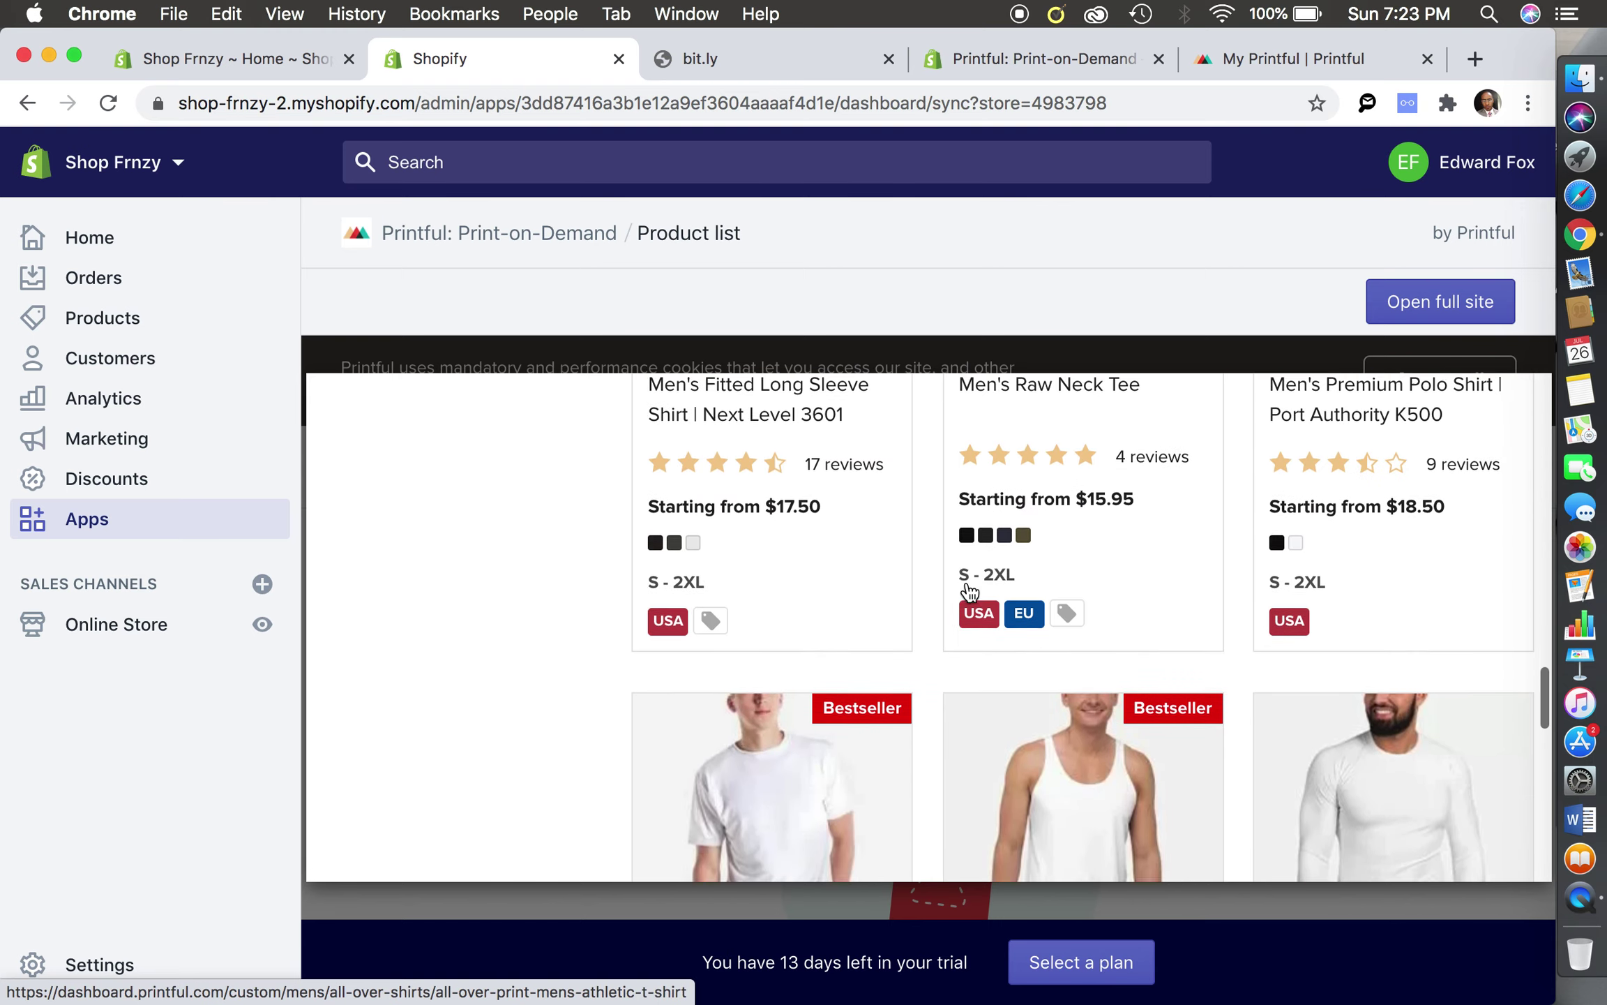
{"action": "scroll", "coordinate": [968, 587], "scroll_direction": "up", "scroll_amount": 3}
{"action": "scroll", "coordinate": [966, 590], "scroll_direction": "up", "scroll_amount": 5}
{"action": "scroll", "coordinate": [975, 660], "scroll_direction": "down", "scroll_amount": 3}
{"action": "scroll", "coordinate": [975, 660], "scroll_direction": "down", "scroll_amount": 3}
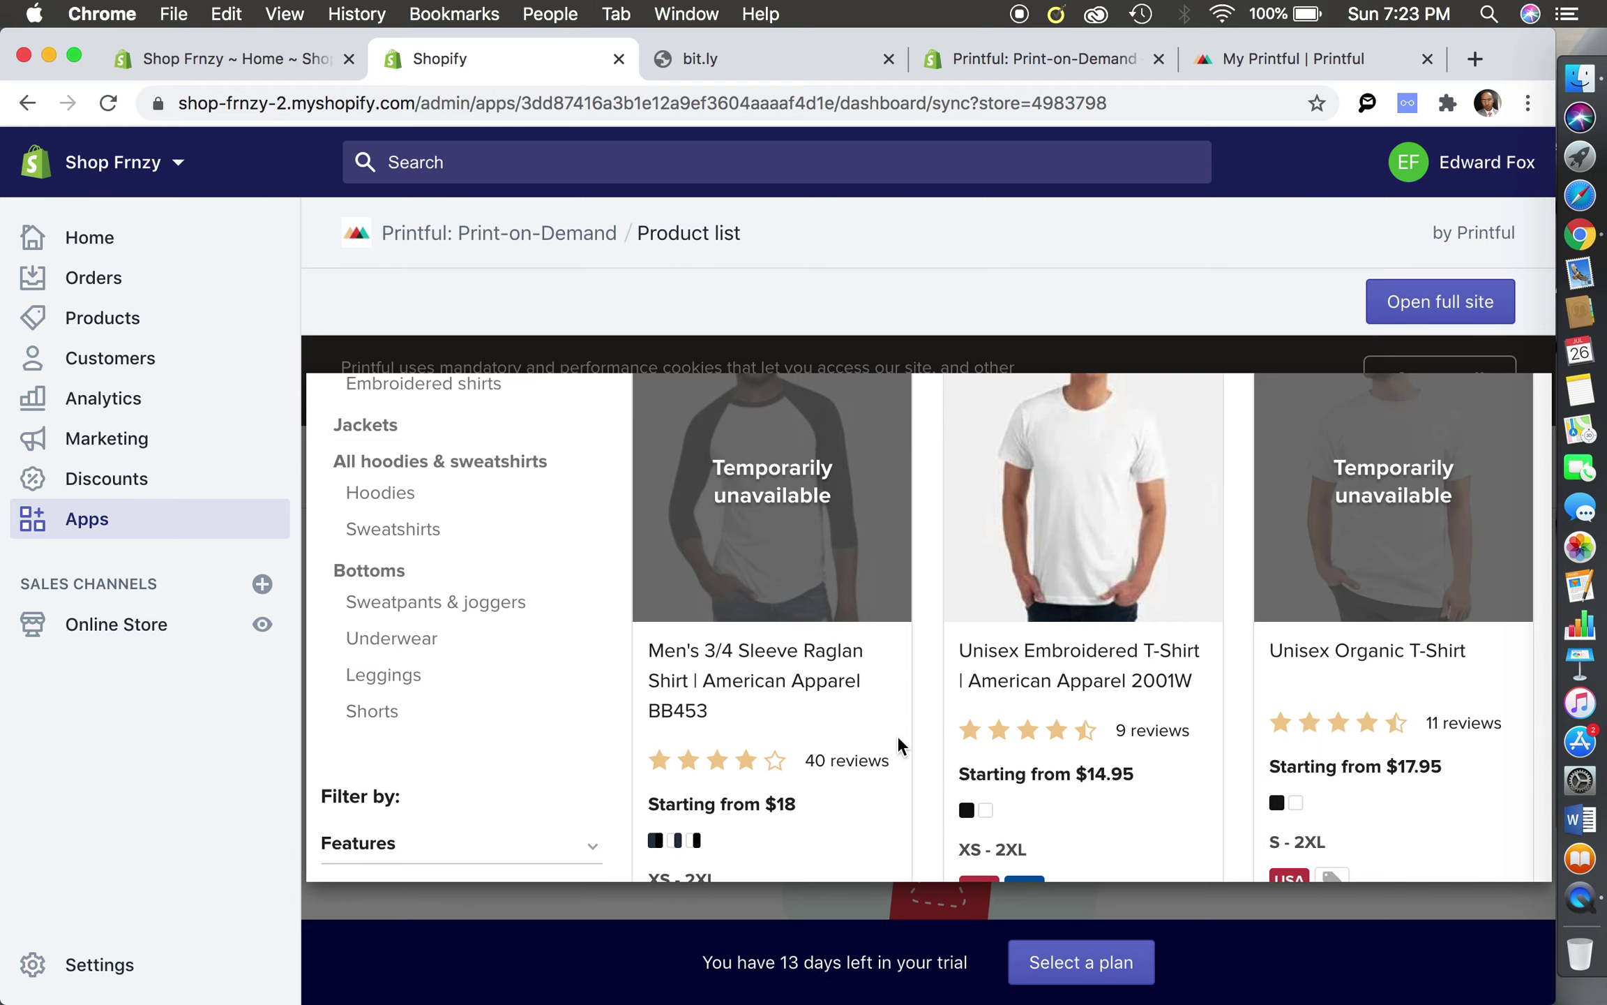
{"action": "scroll", "coordinate": [897, 734], "scroll_direction": "down", "scroll_amount": 1}
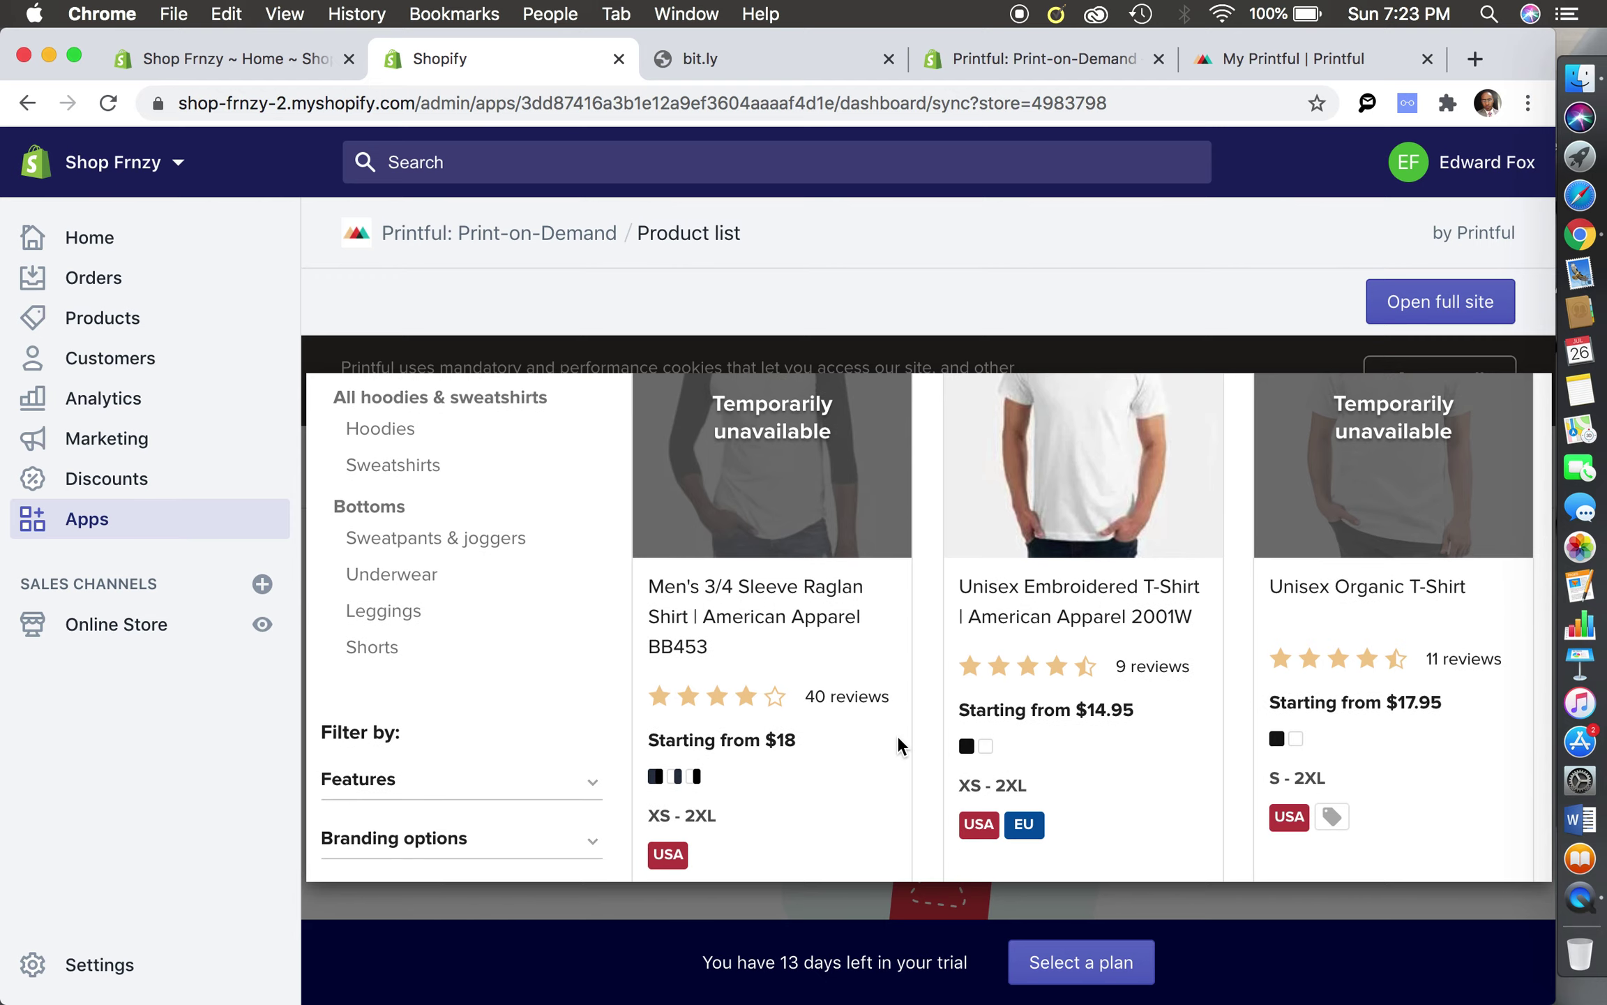
Step: Open the Unisex Embroidered T-Shirt, start a text design and dismiss the file library
{"action": "left_click", "coordinate": [1080, 503]}
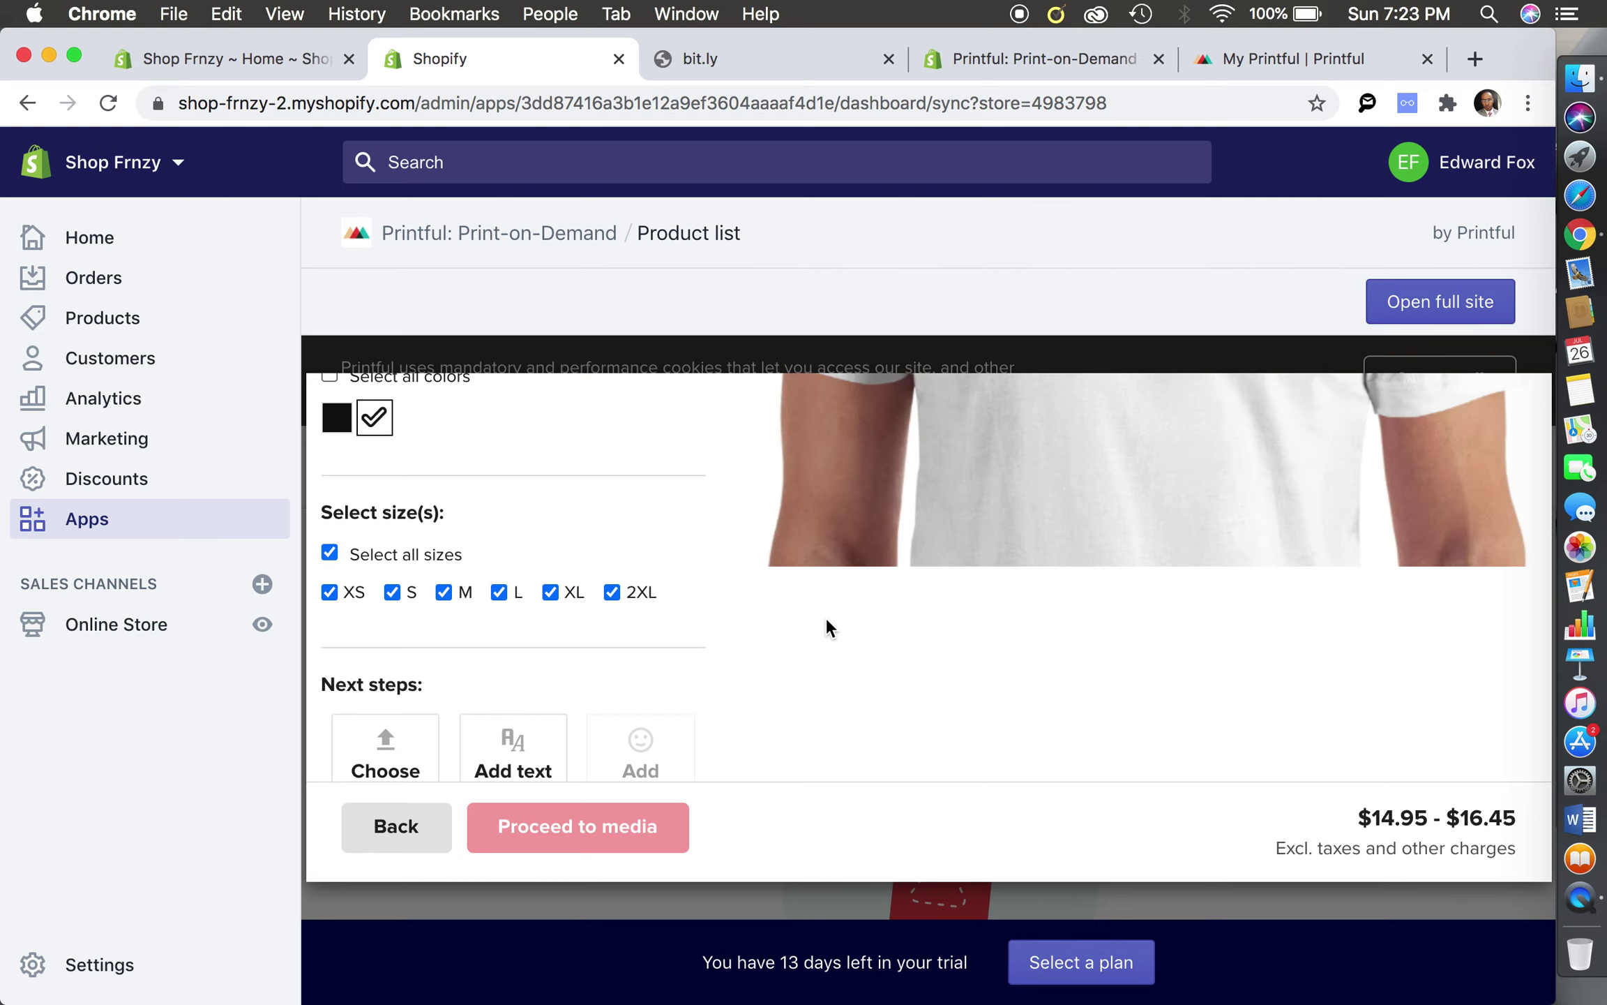
{"action": "scroll", "coordinate": [696, 623], "scroll_direction": "down", "scroll_amount": 3}
{"action": "scroll", "coordinate": [695, 669], "scroll_direction": "down", "scroll_amount": 3}
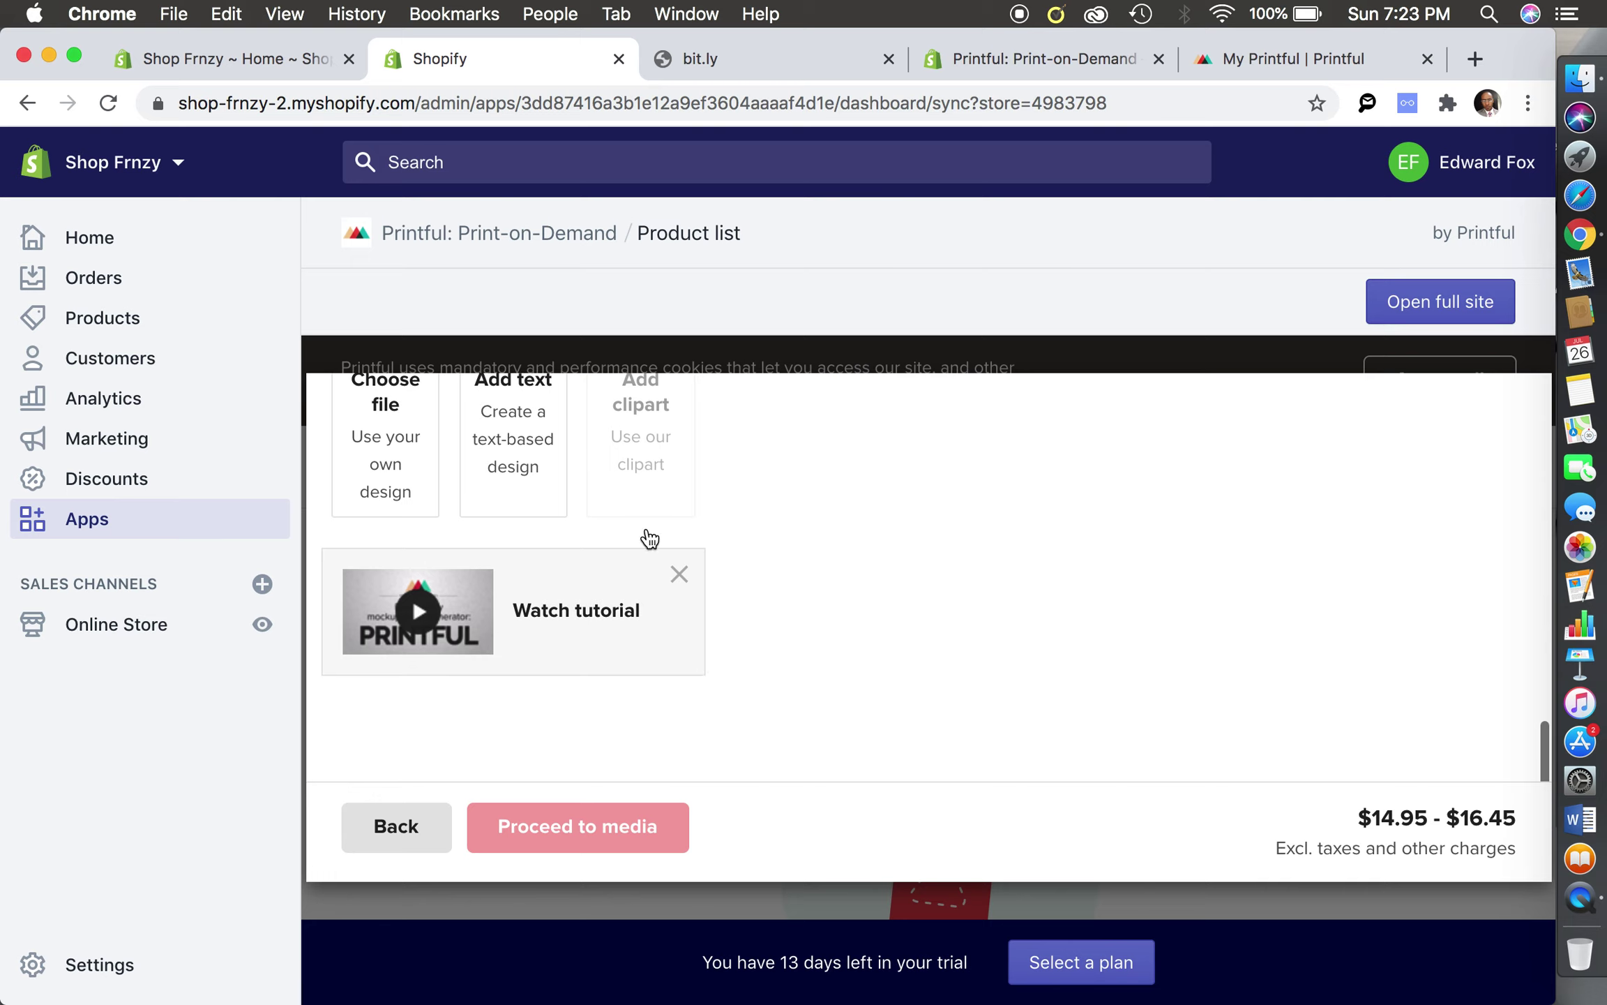
{"action": "scroll", "coordinate": [653, 540], "scroll_direction": "down", "scroll_amount": 3}
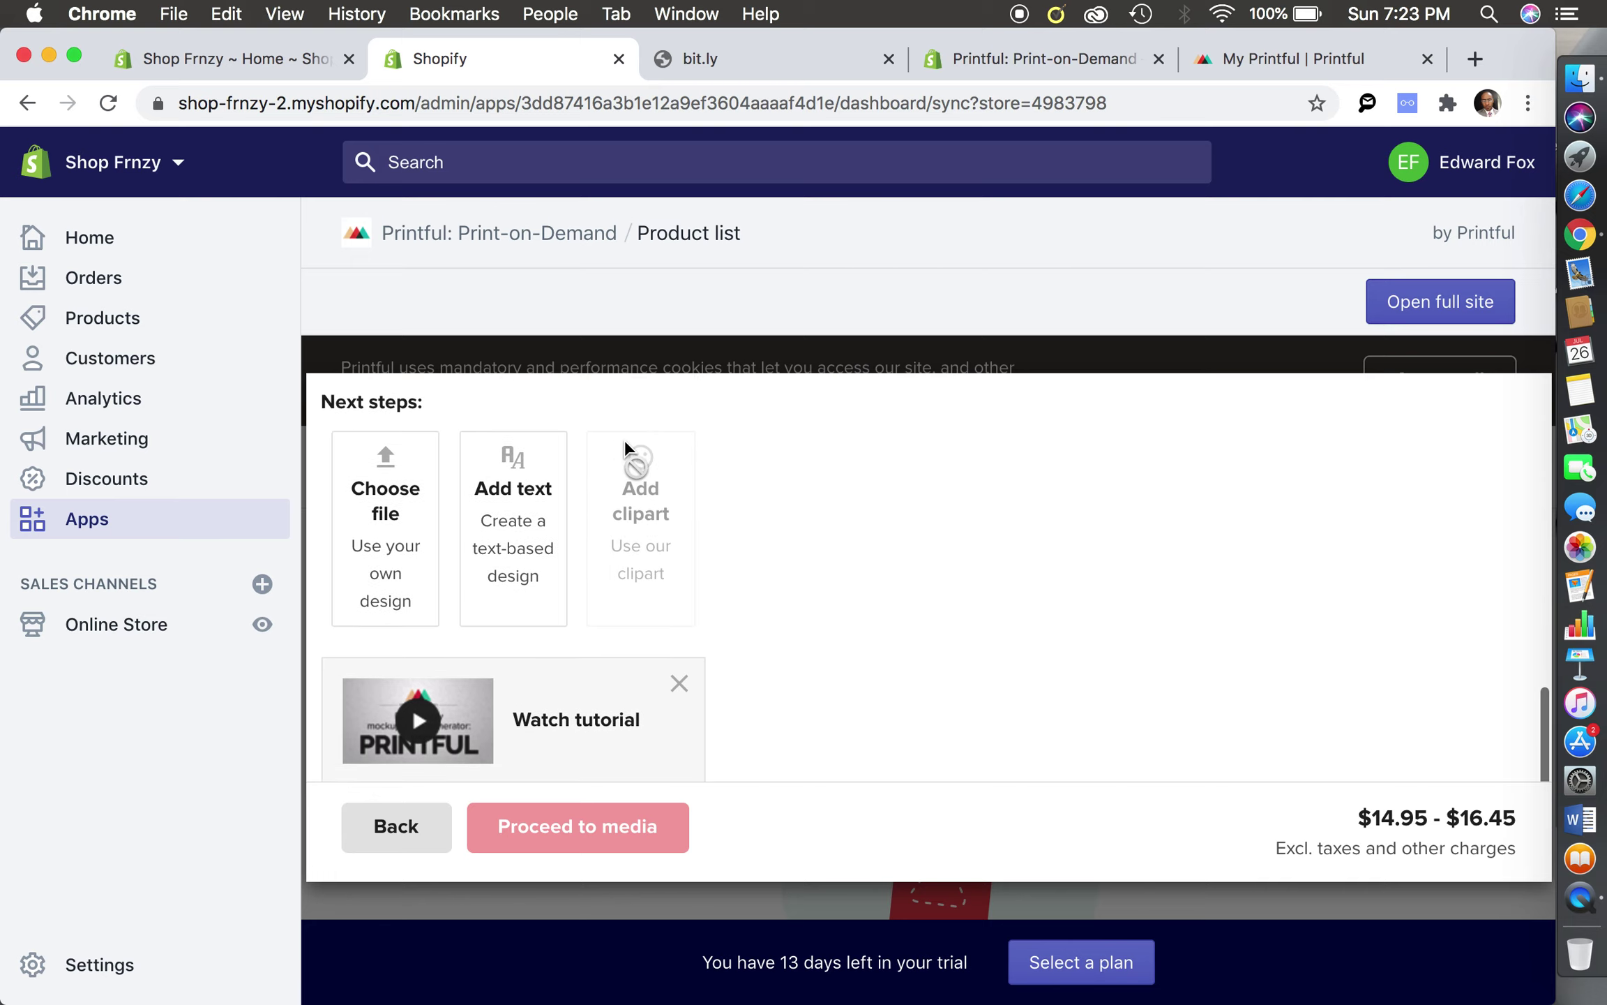
{"action": "left_click", "coordinate": [532, 550]}
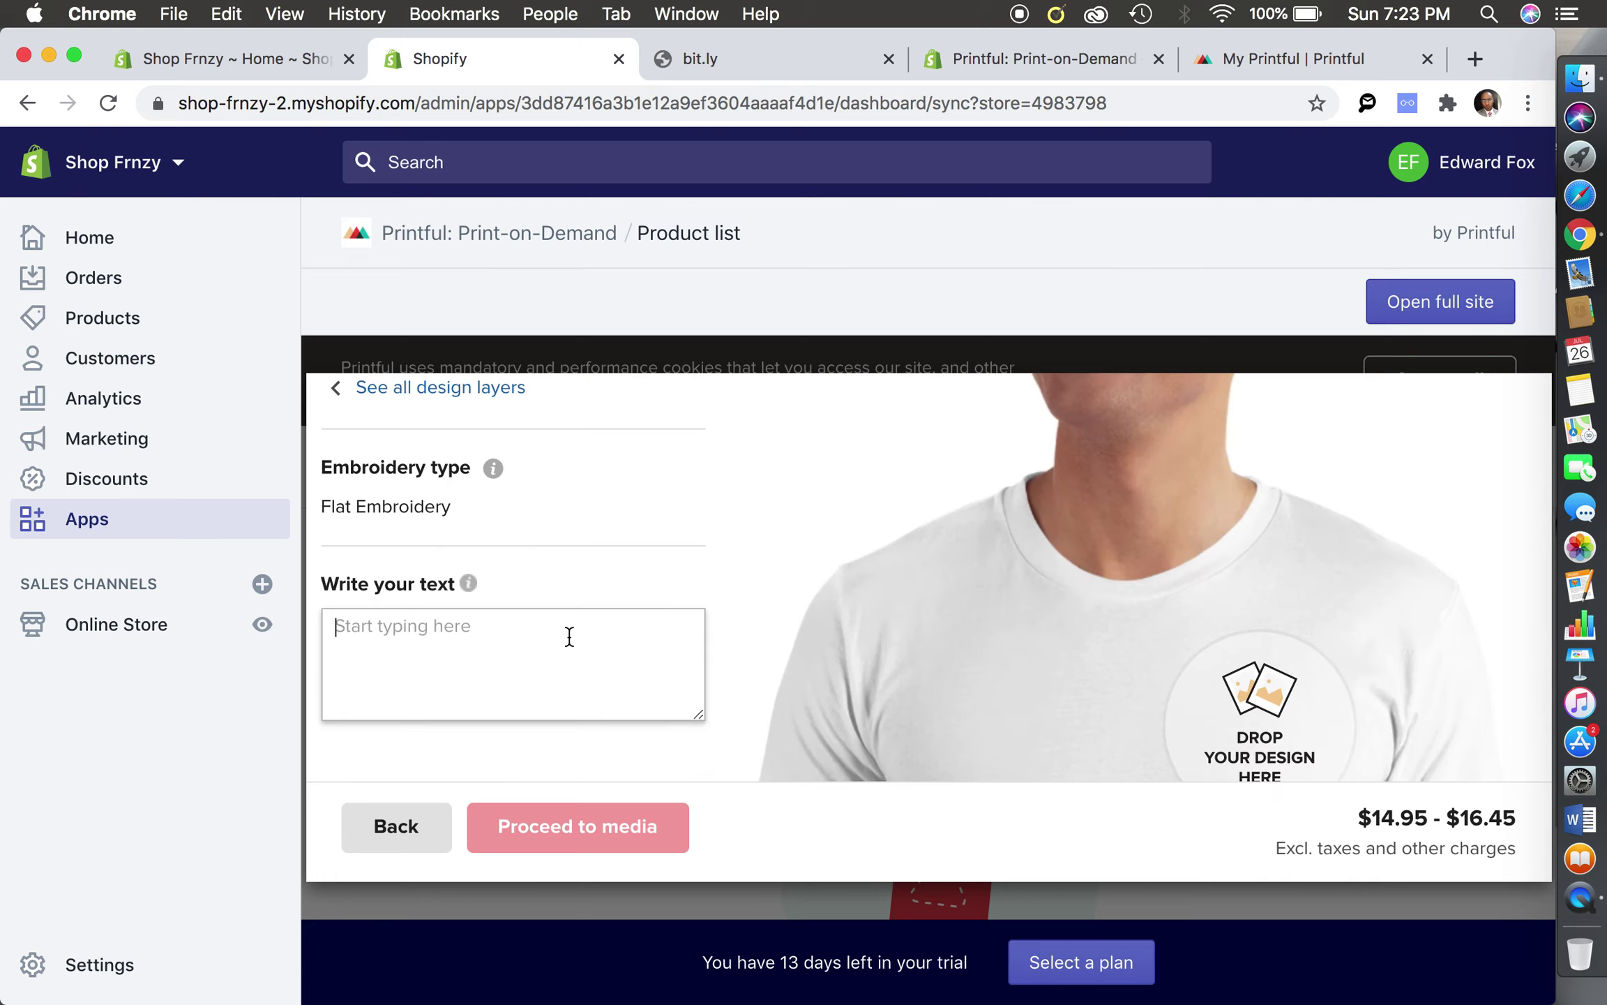
{"action": "scroll", "coordinate": [568, 638], "scroll_direction": "down", "scroll_amount": 3}
{"action": "scroll", "coordinate": [578, 634], "scroll_direction": "down", "scroll_amount": 2}
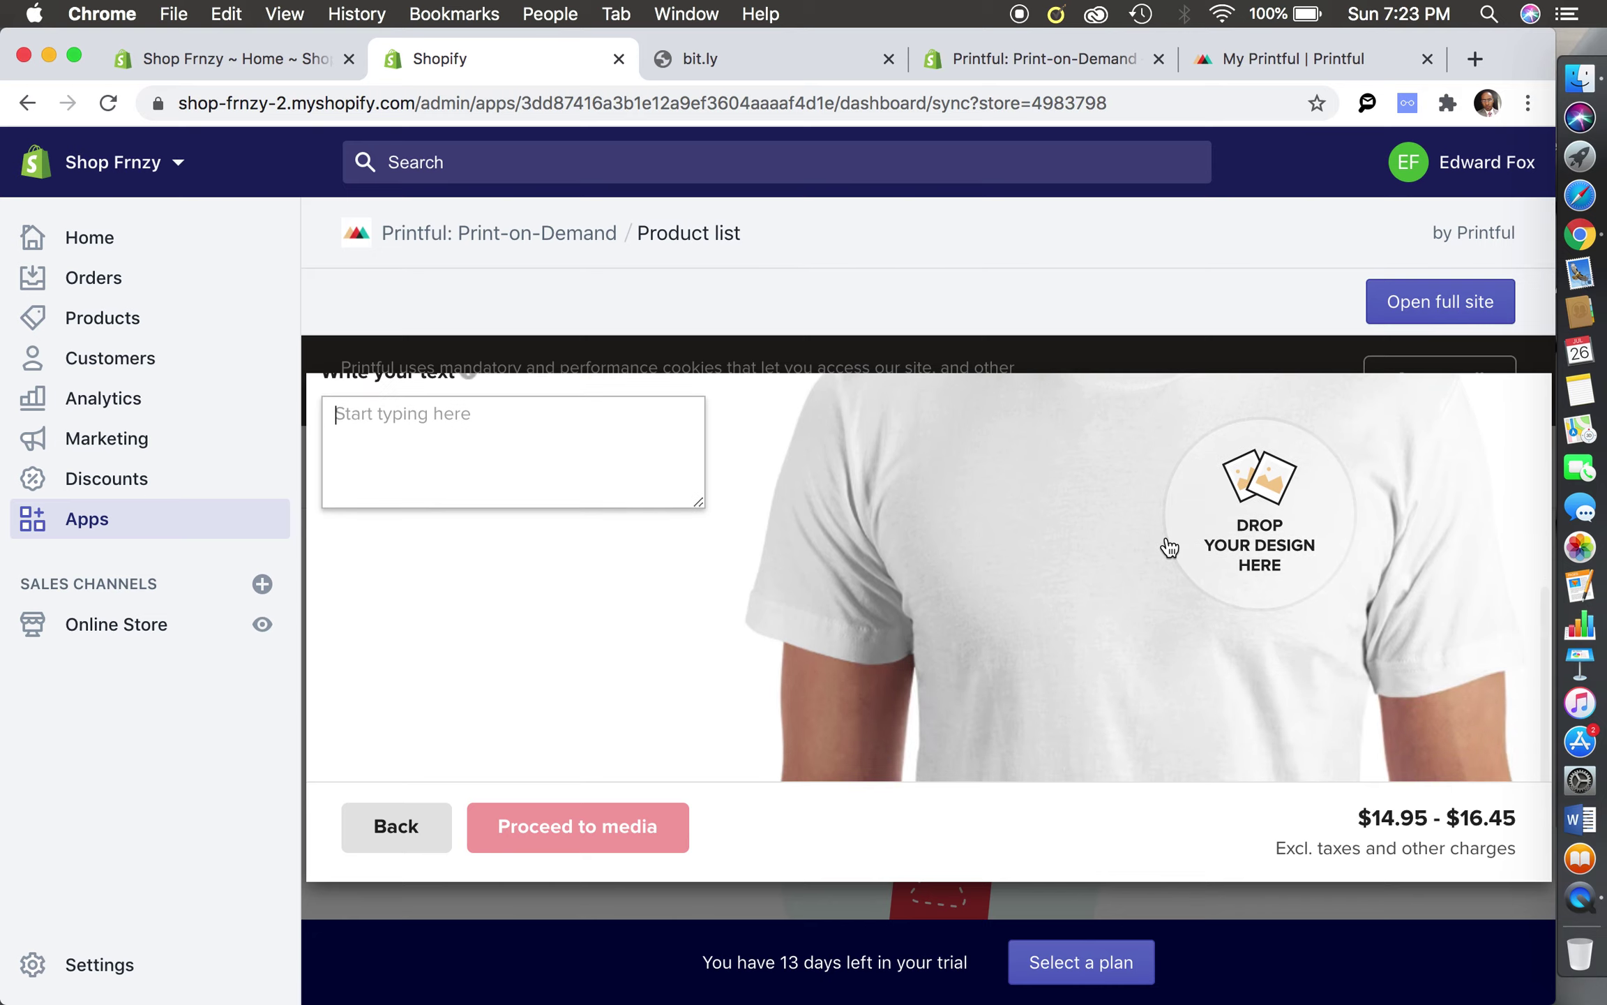
{"action": "left_click", "coordinate": [1206, 540]}
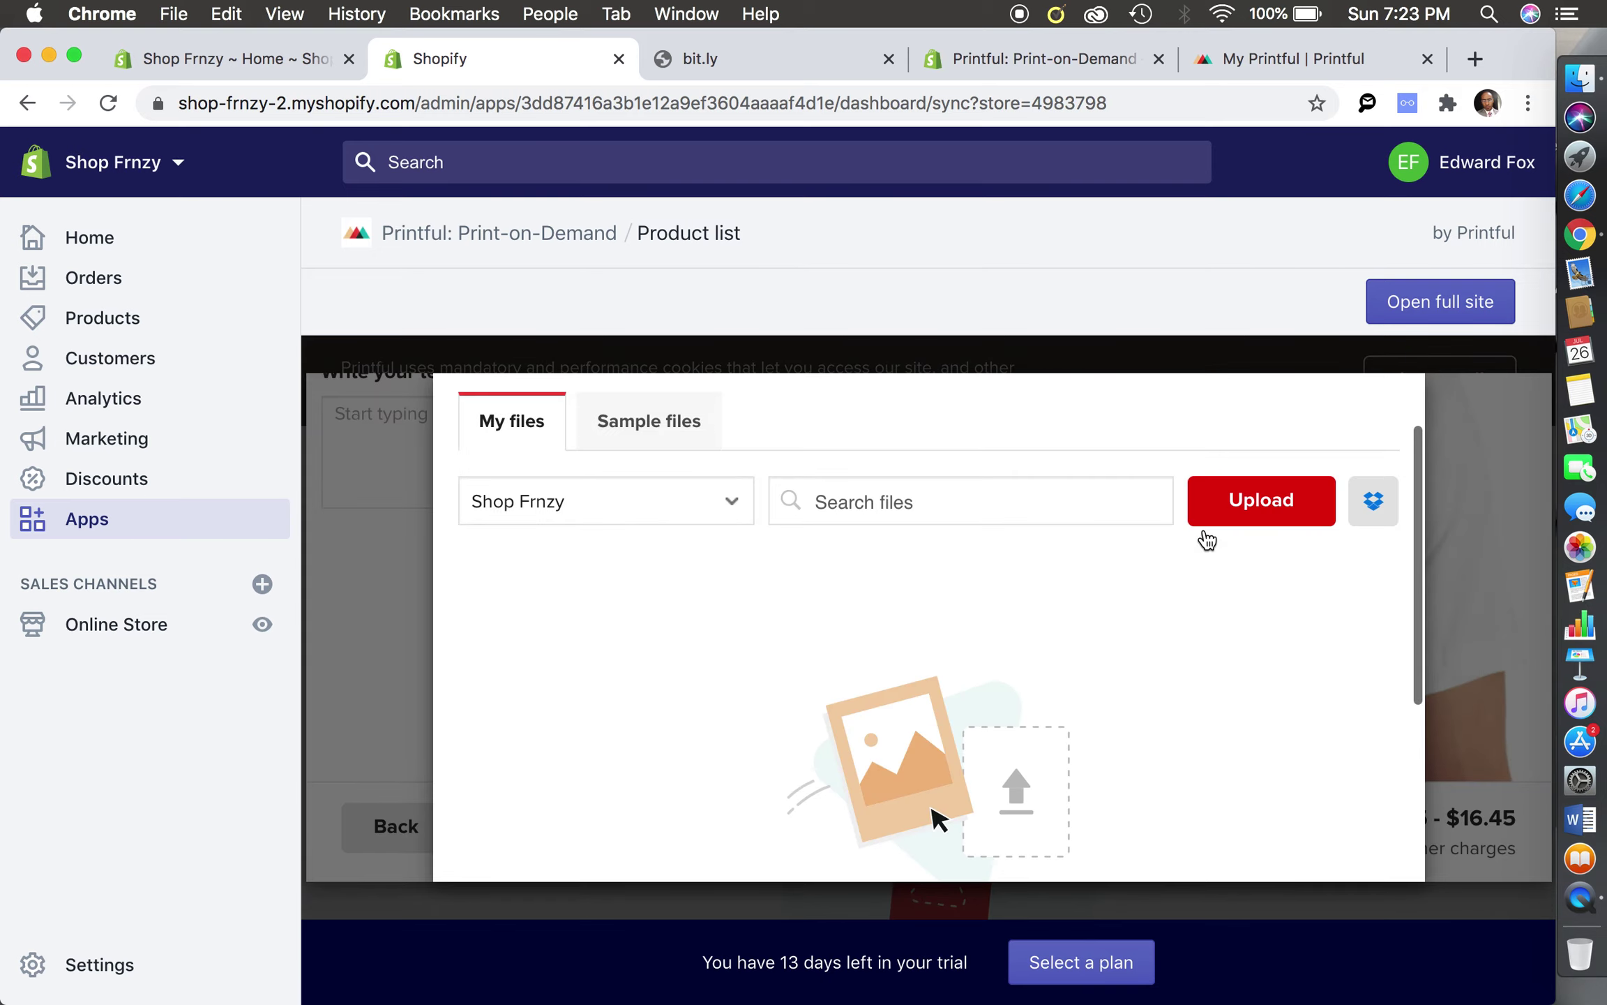
{"action": "left_click", "coordinate": [1454, 479]}
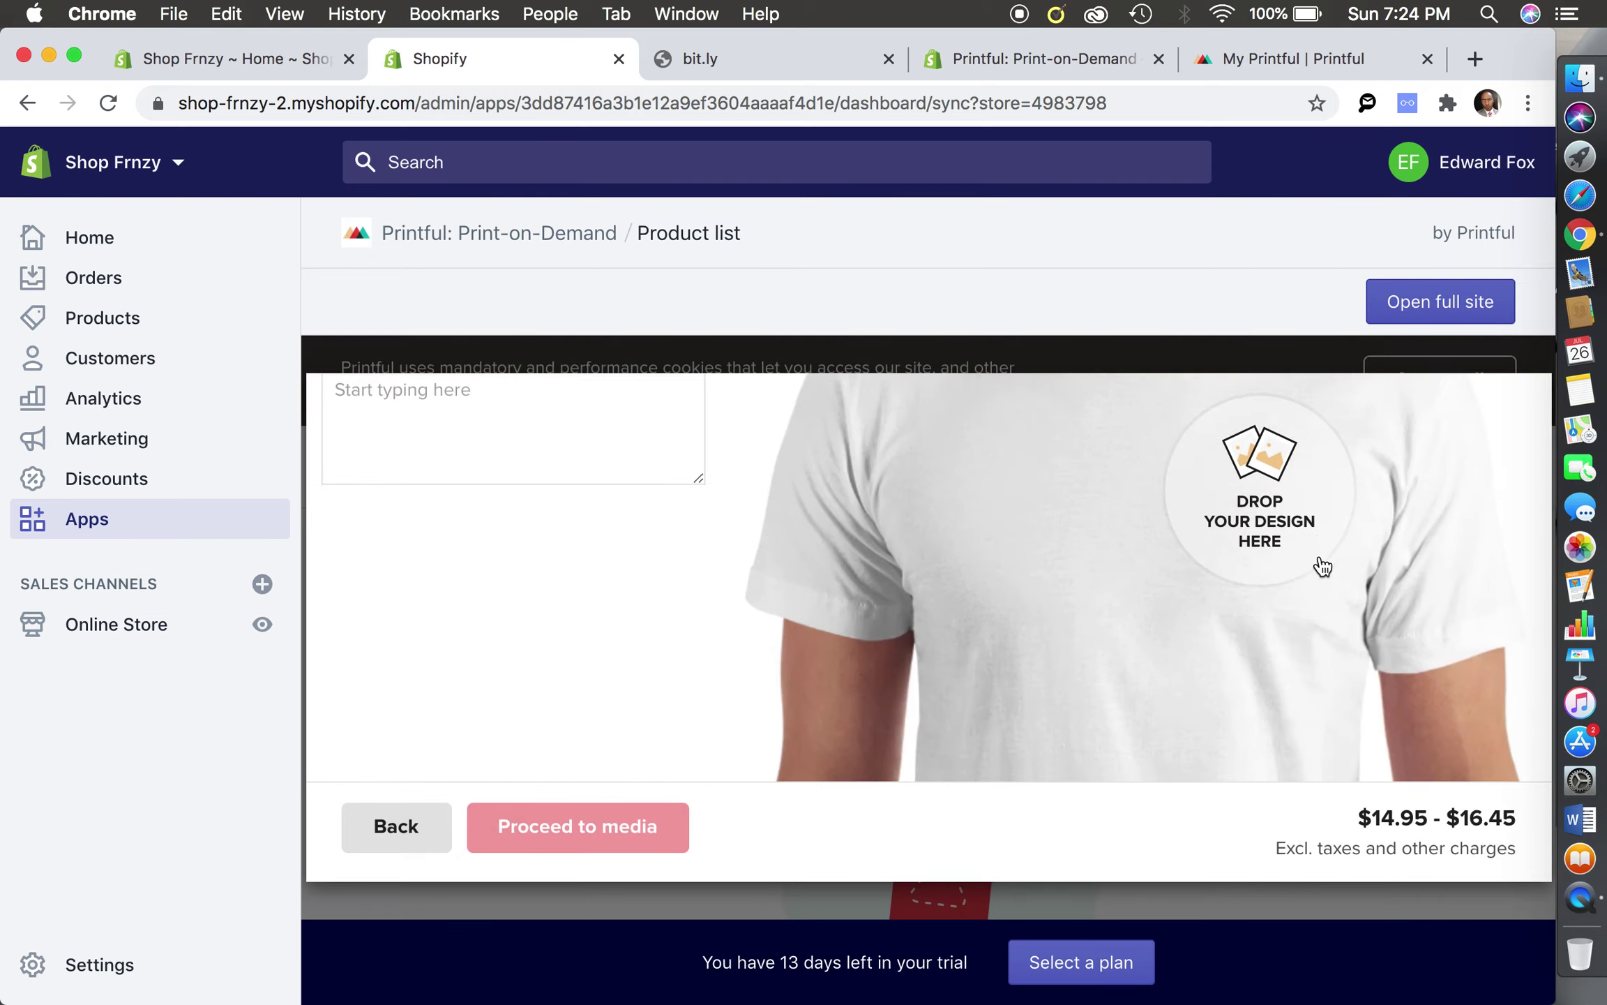
{"action": "scroll", "coordinate": [1324, 566], "scroll_direction": "down", "scroll_amount": 2}
{"action": "scroll", "coordinate": [1323, 565], "scroll_direction": "up", "scroll_amount": 5}
{"action": "scroll", "coordinate": [1321, 566], "scroll_direction": "up", "scroll_amount": 3}
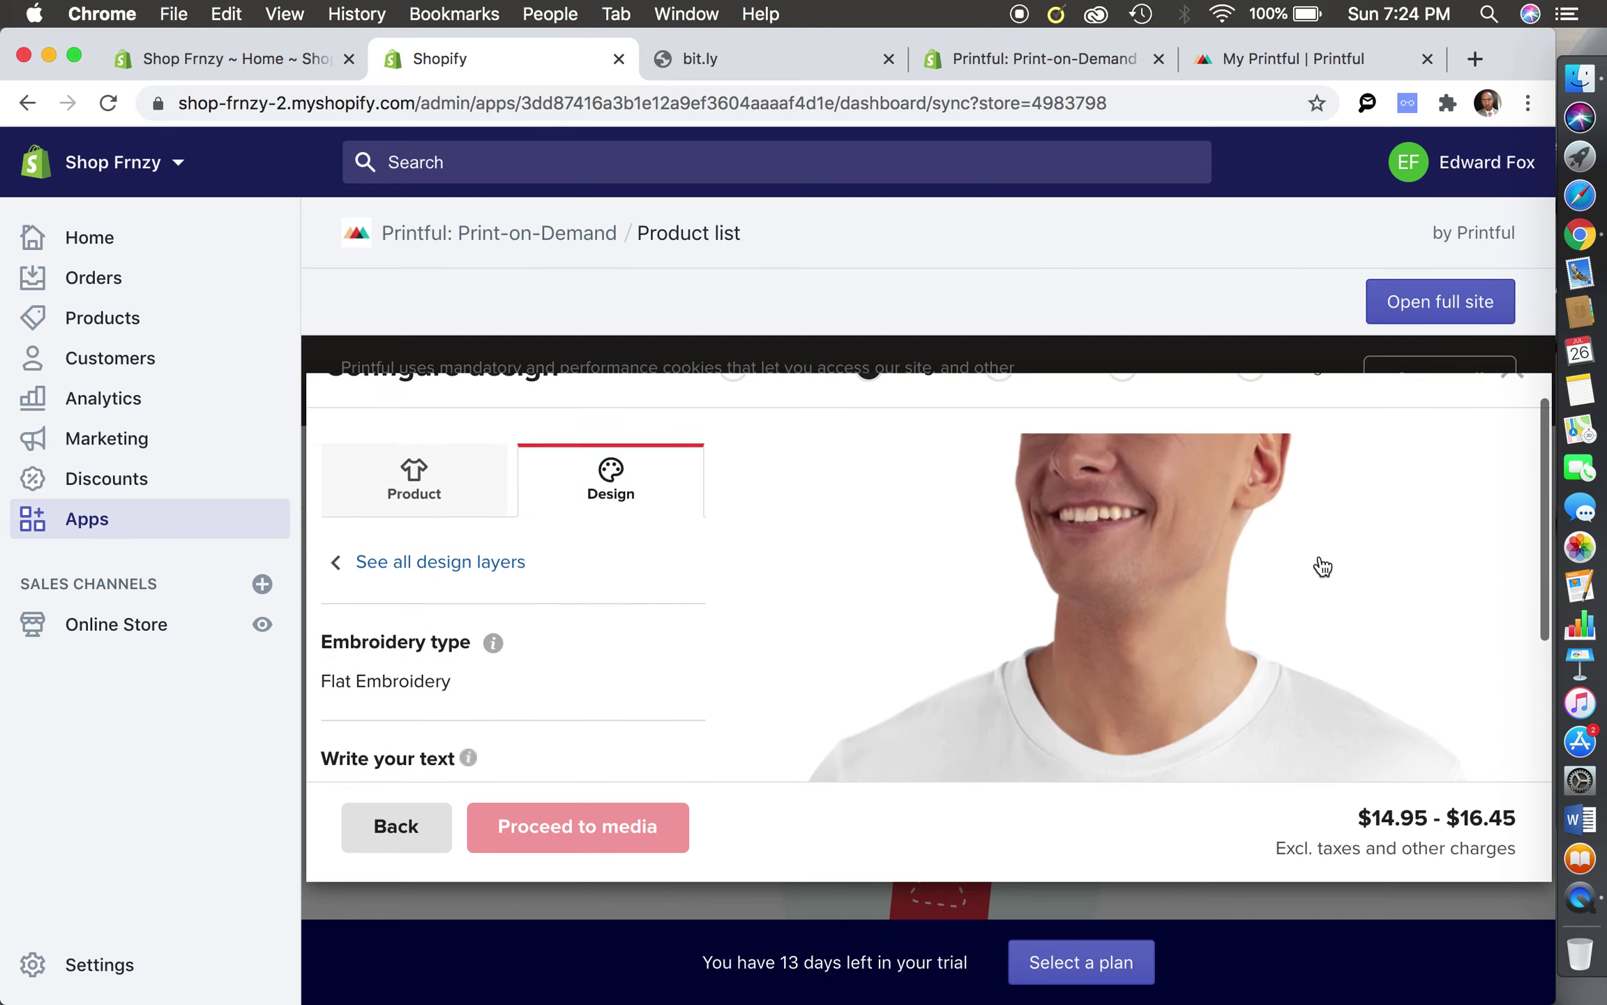
{"action": "scroll", "coordinate": [1323, 566], "scroll_direction": "down", "scroll_amount": 5}
{"action": "scroll", "coordinate": [1322, 565], "scroll_direction": "down", "scroll_amount": 2}
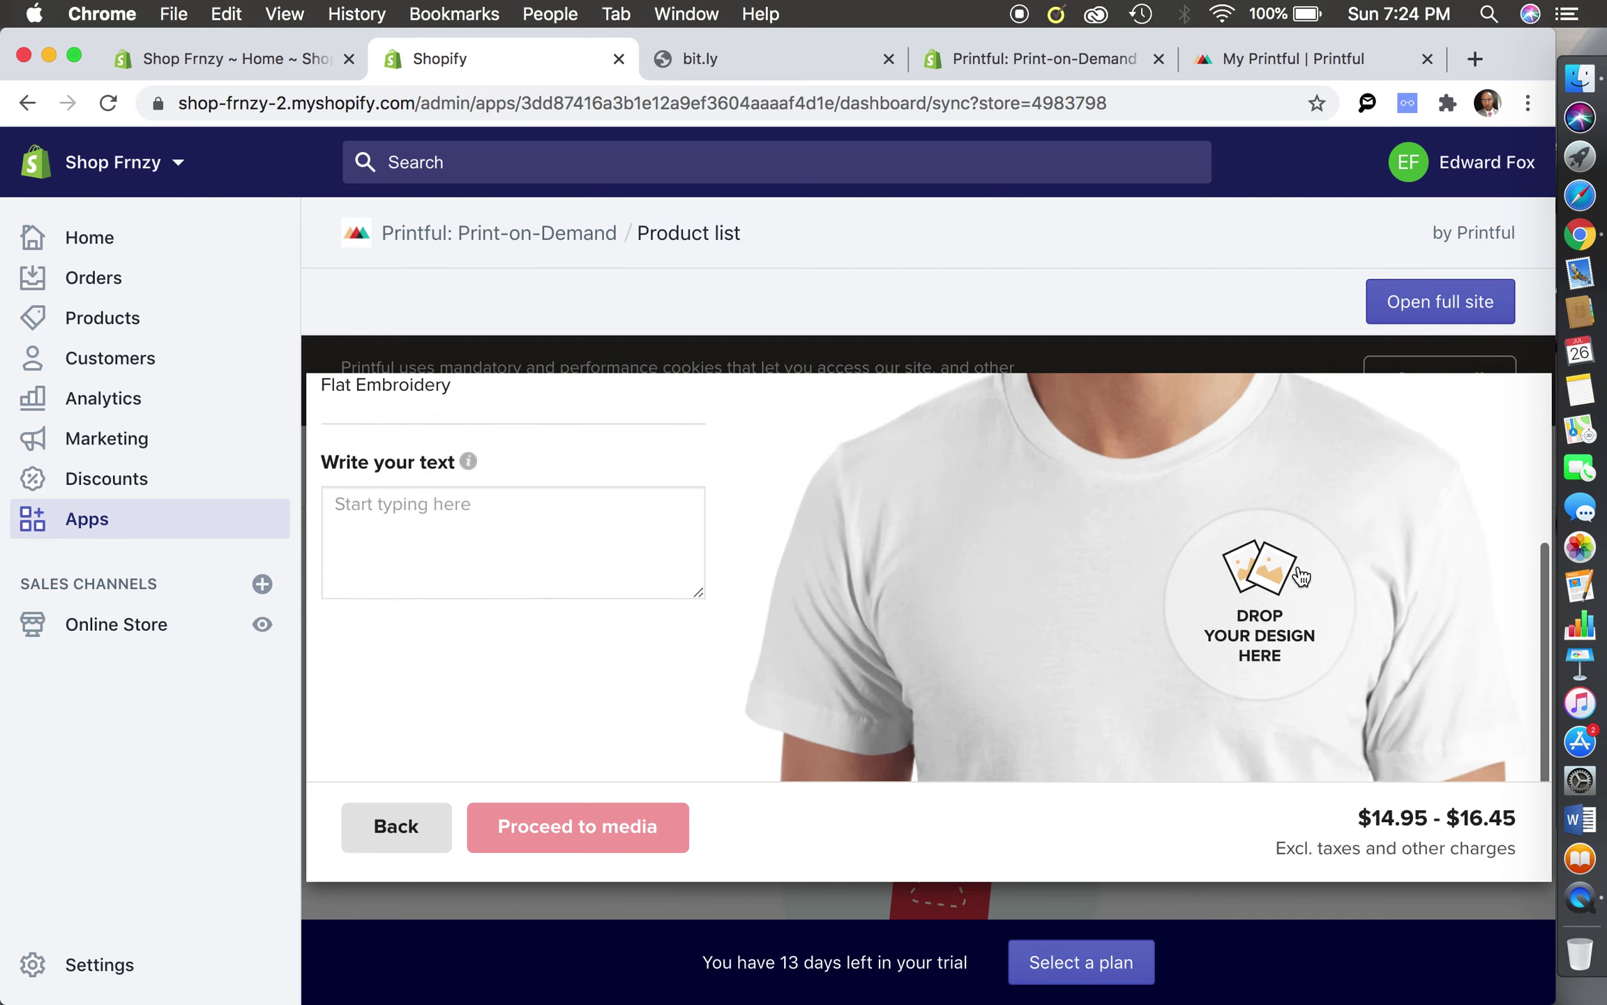
Step: Enter 'Fox Emergence, LLC' as chest text in black Montserrat Bold and enlarge it
{"action": "left_click", "coordinate": [540, 525]}
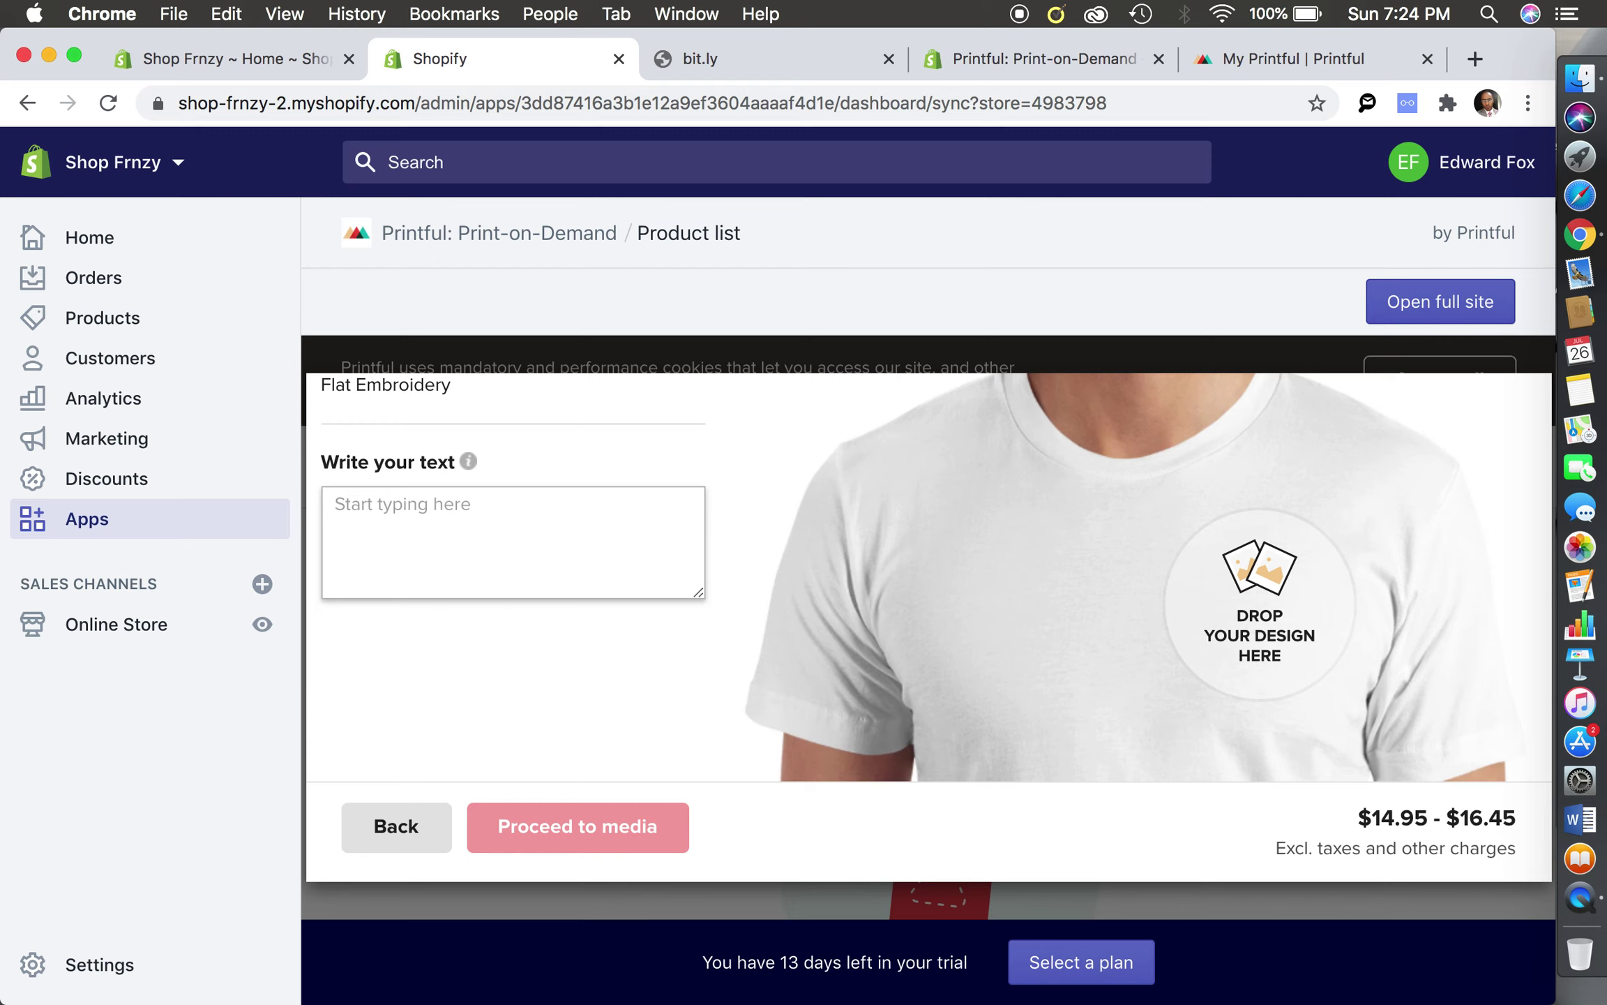
{"action": "type", "text": "Fox Emer"}
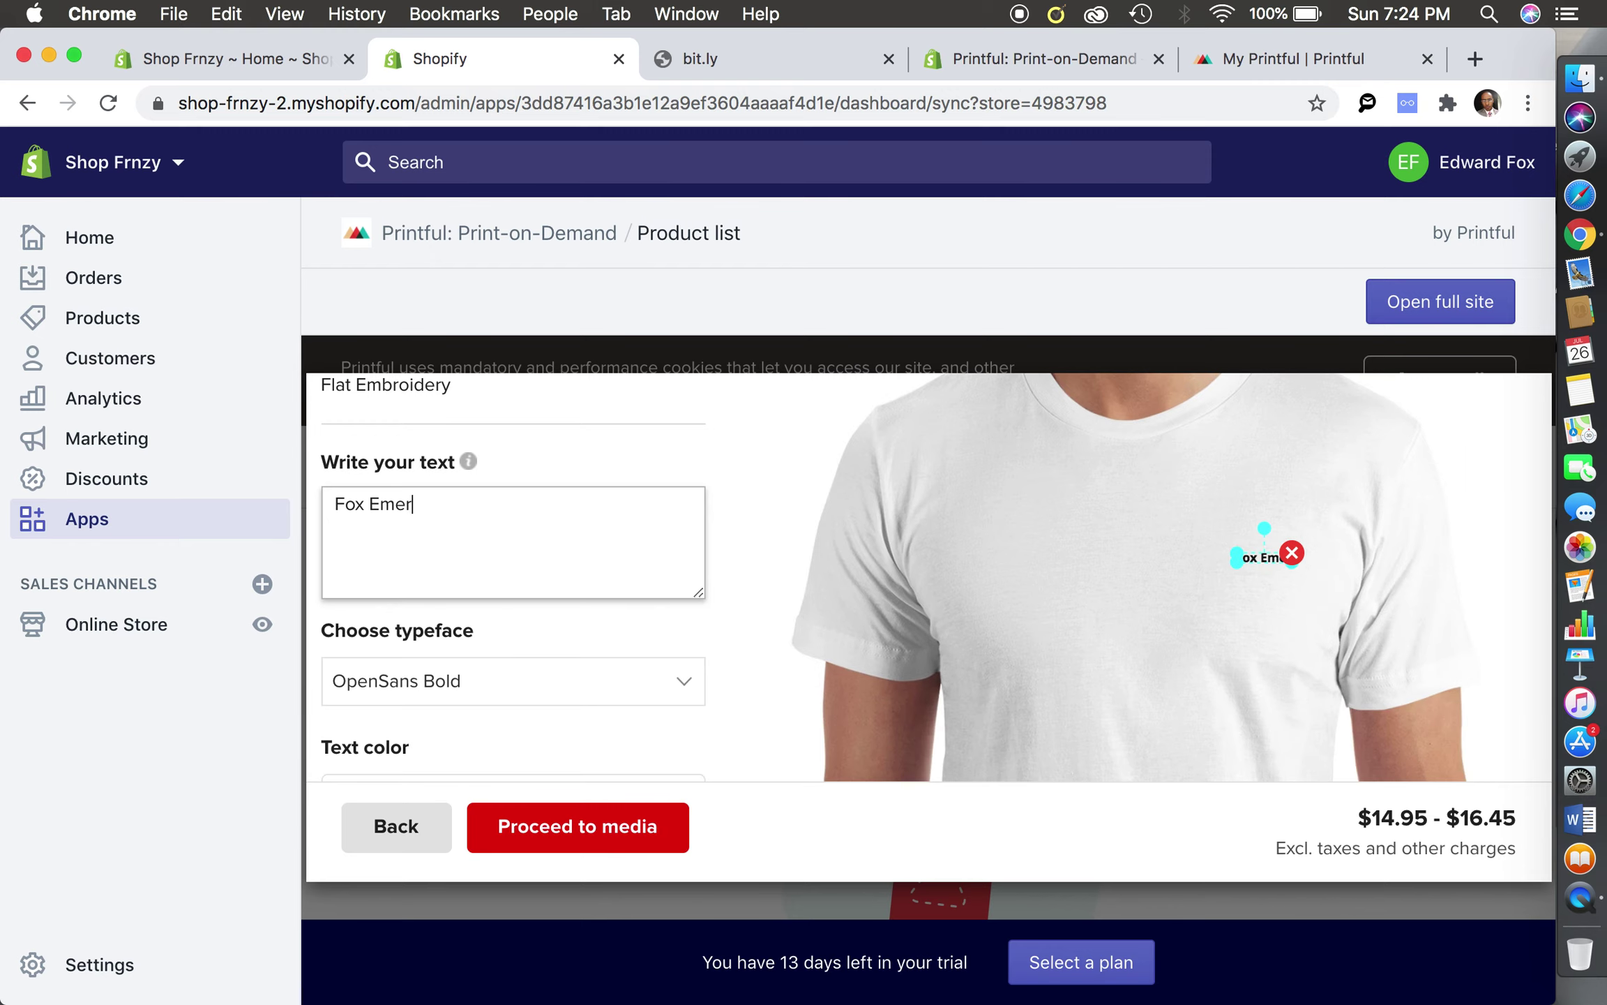
{"action": "type", "text": "gen"}
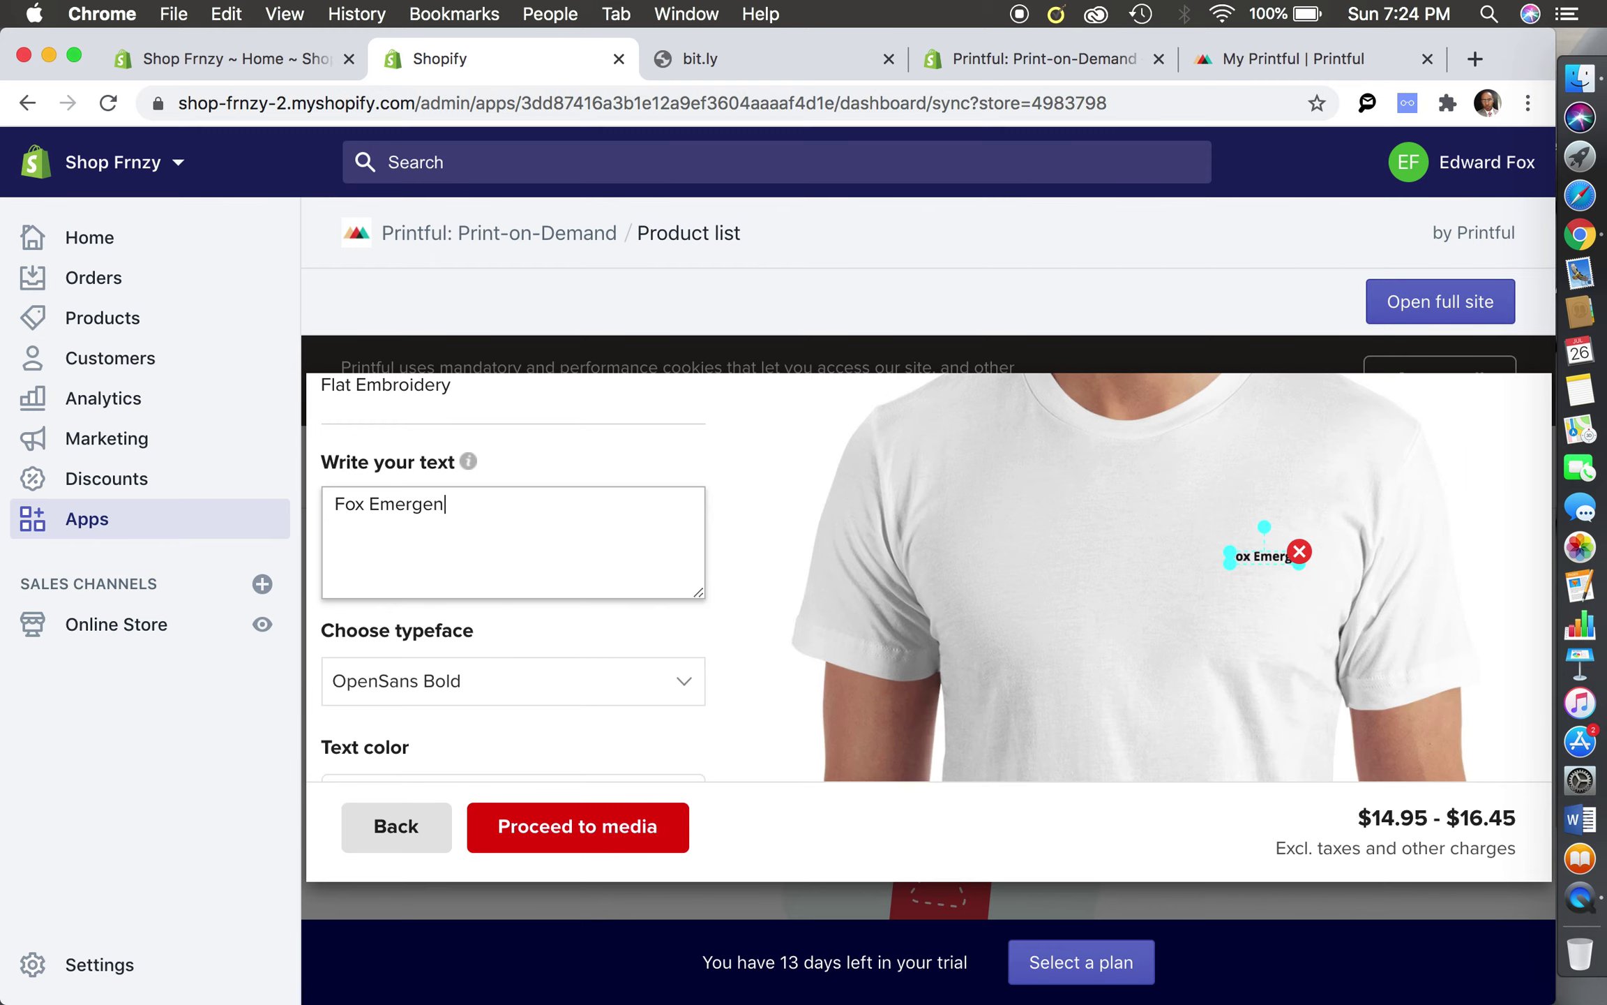
{"action": "type", "text": "ce, LLC"}
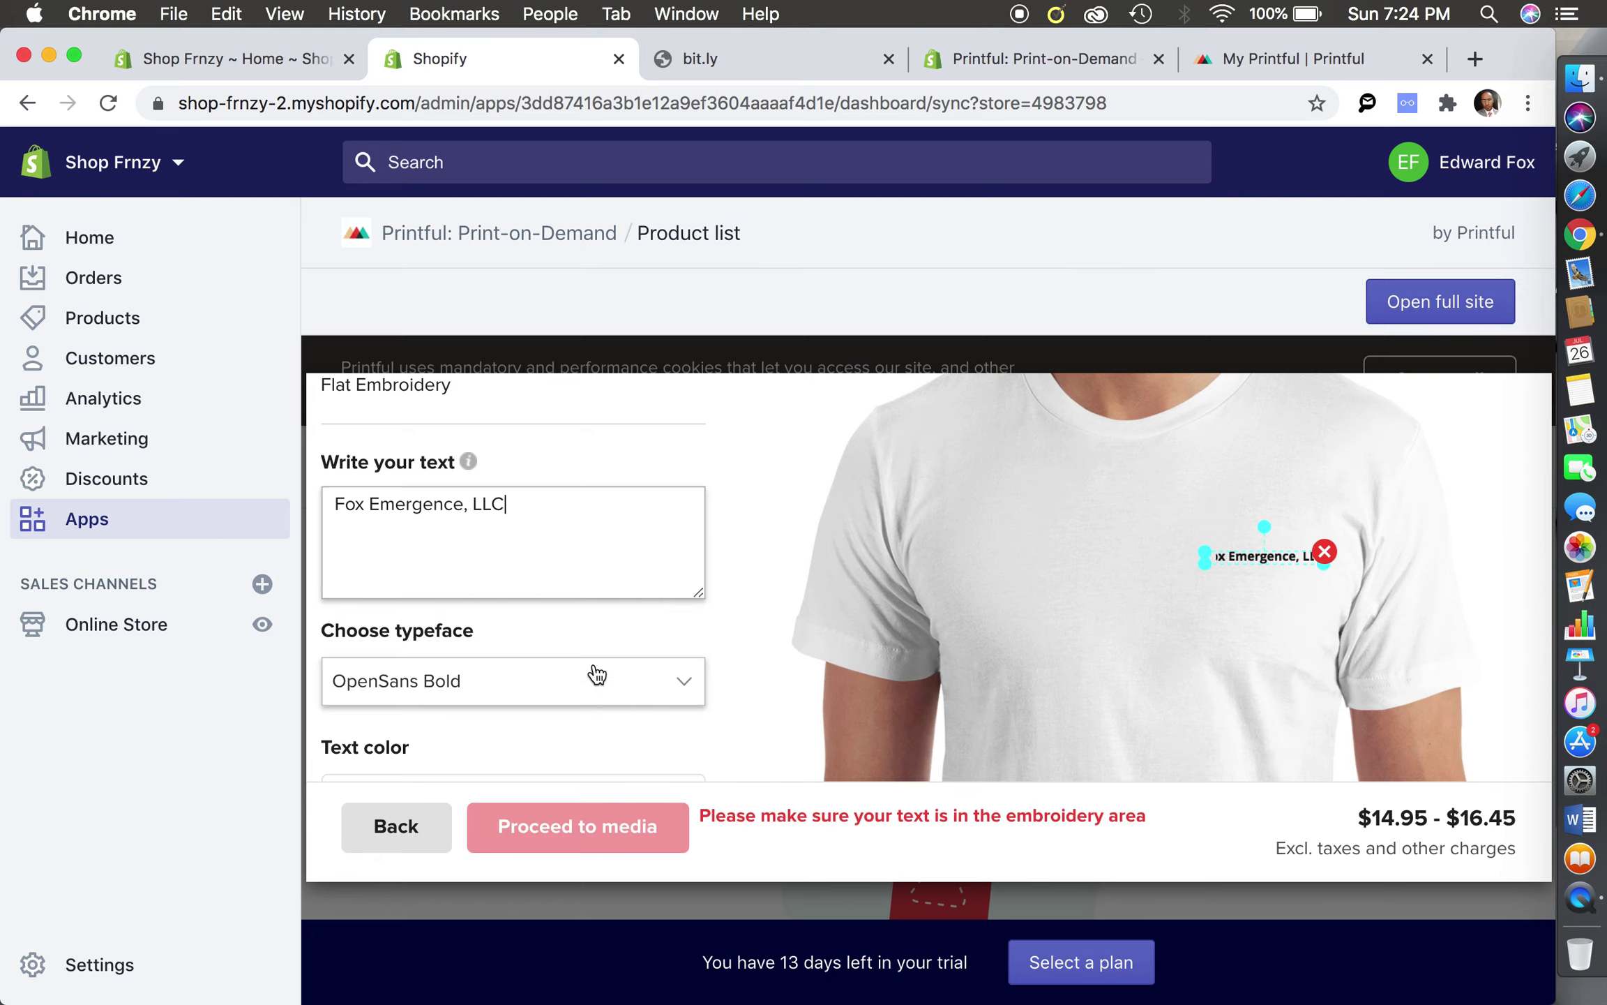
{"action": "scroll", "coordinate": [623, 652], "scroll_direction": "down", "scroll_amount": 2}
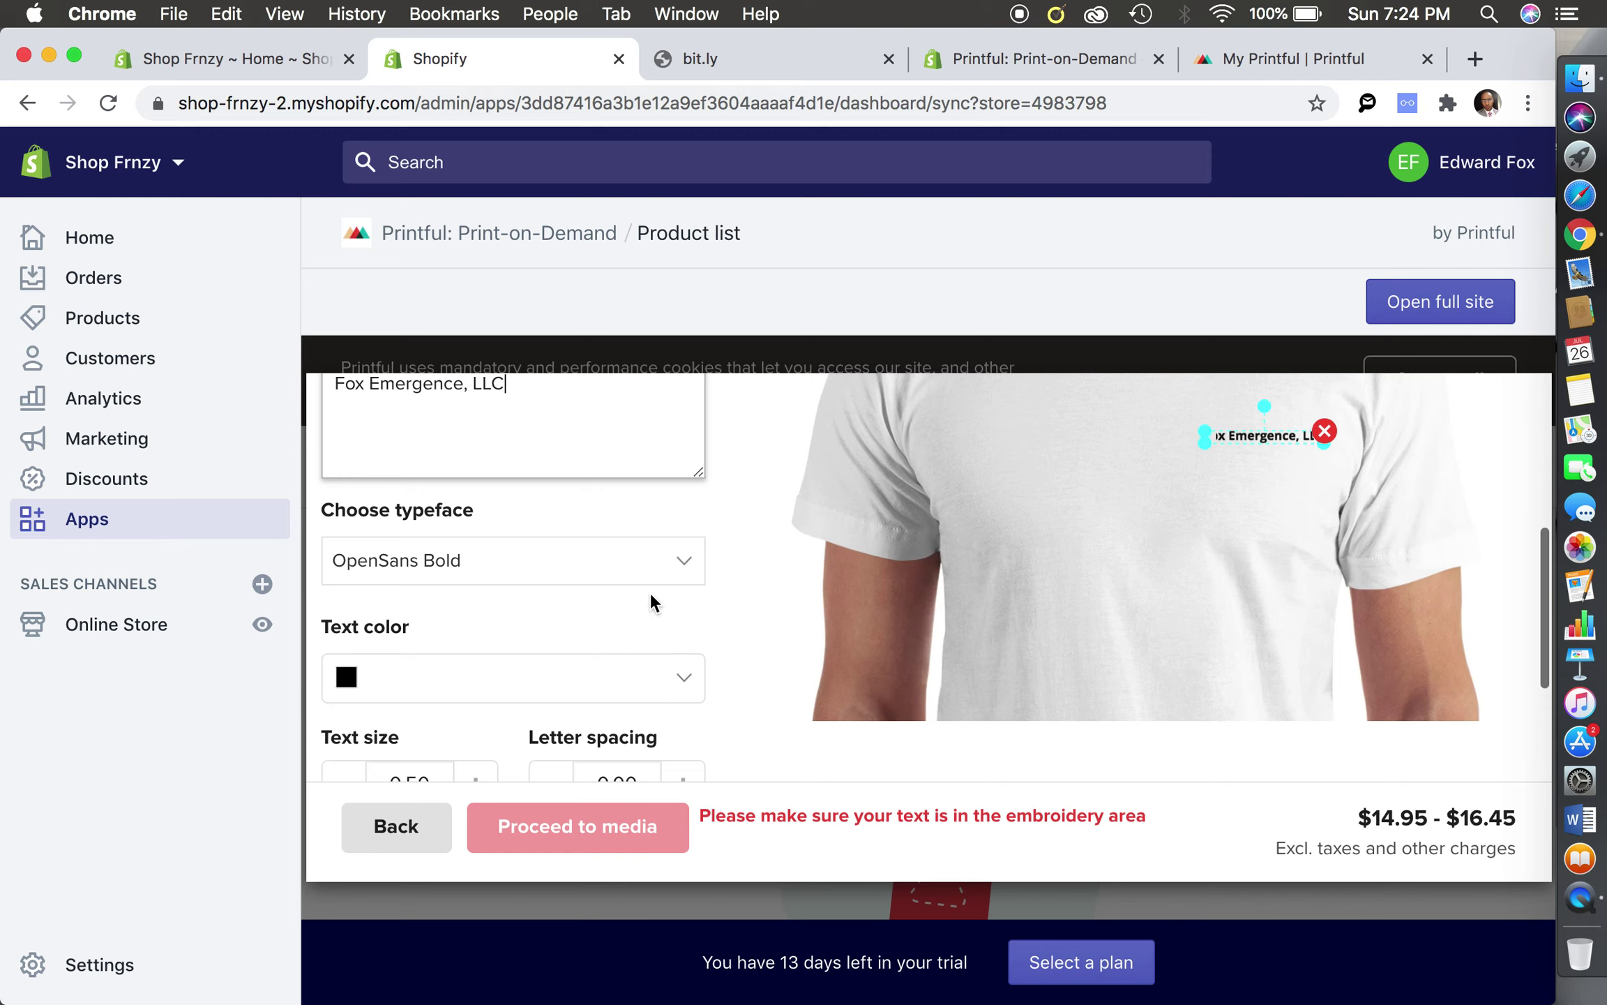
{"action": "left_click", "coordinate": [674, 568]}
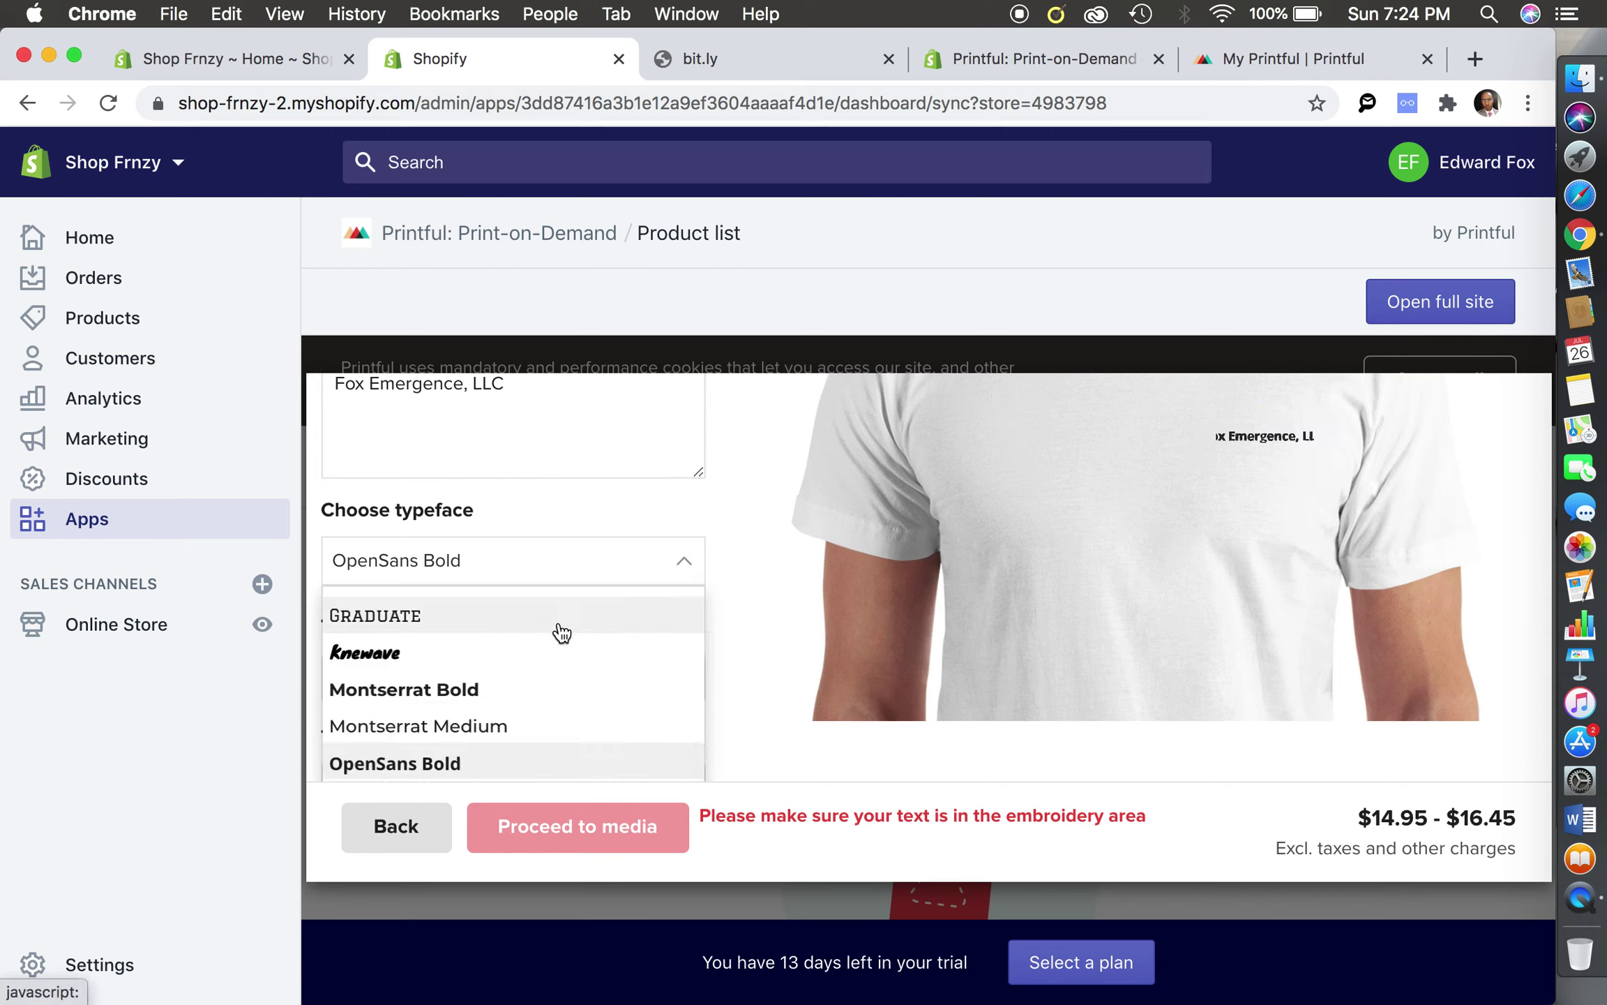
{"action": "left_click", "coordinate": [553, 689]}
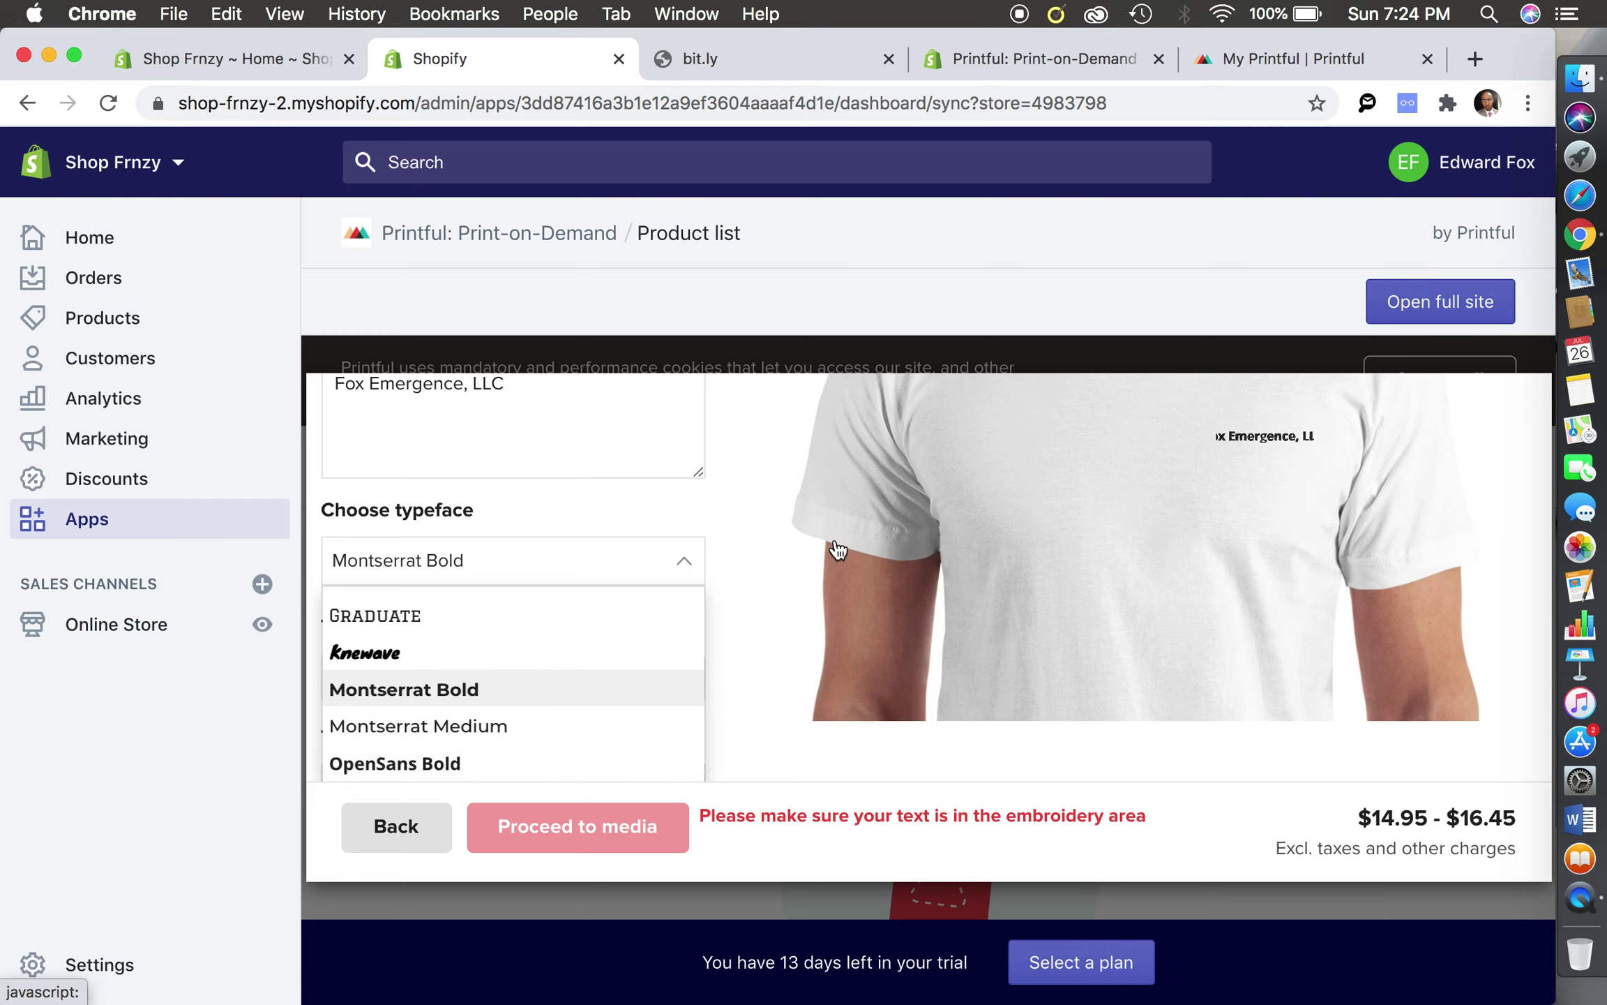
{"action": "mouse_move", "coordinate": [1263, 435]}
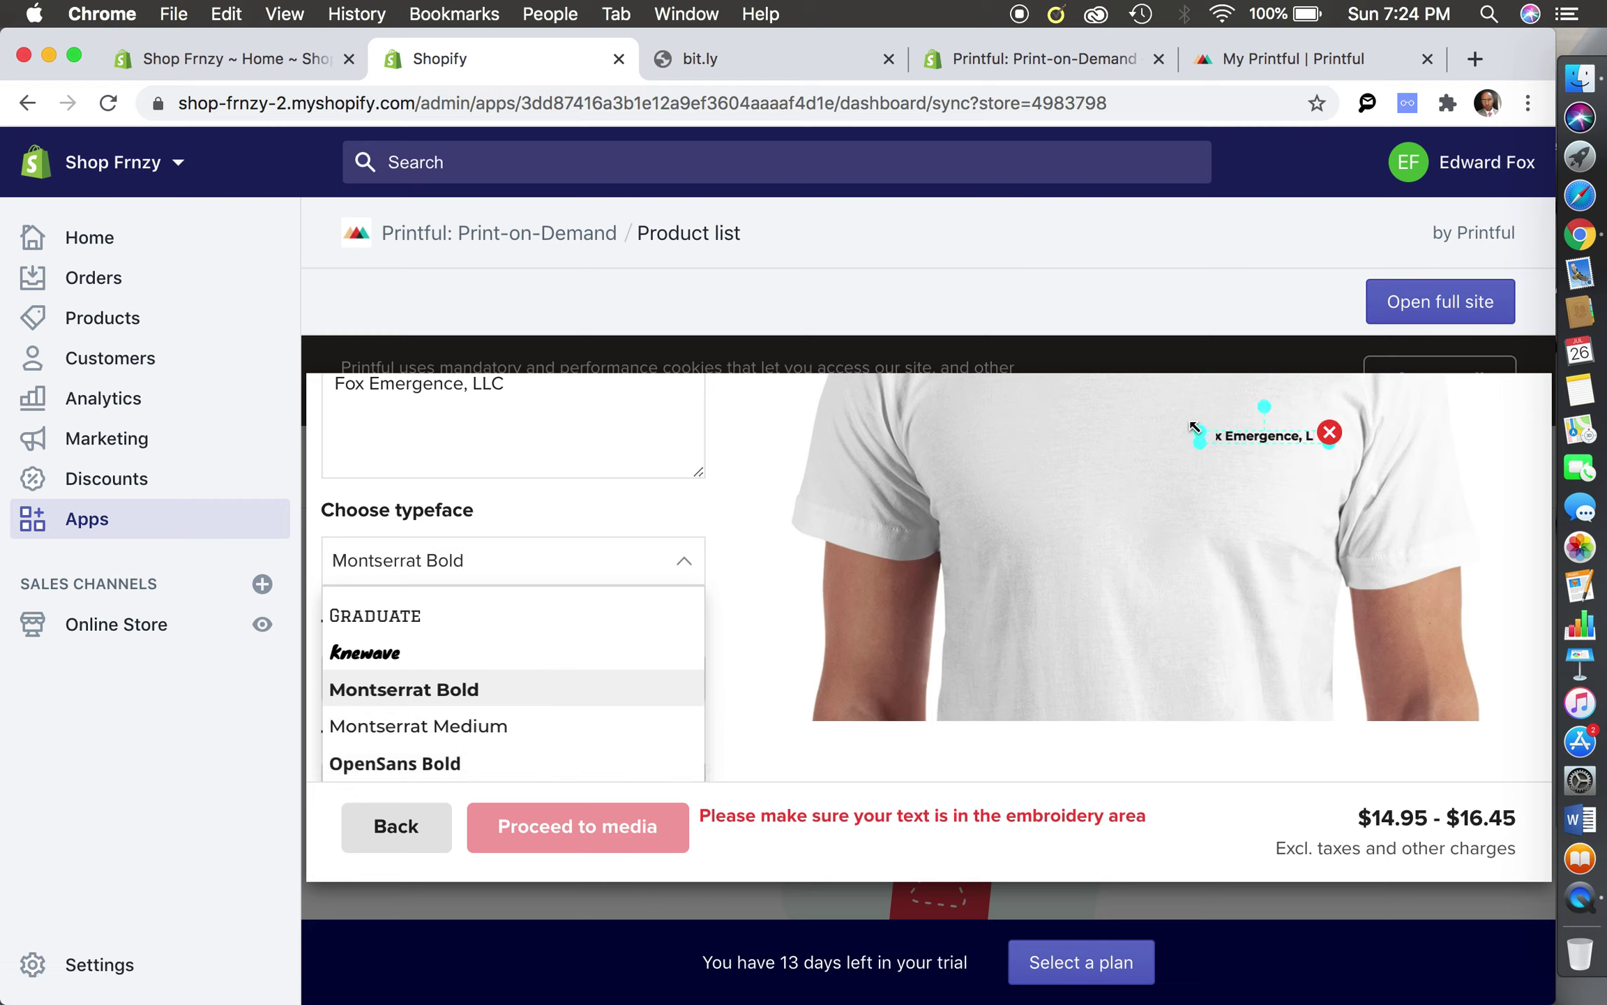
{"action": "left_click_drag", "start_coordinate": [1196, 427], "coordinate": [1156, 399]}
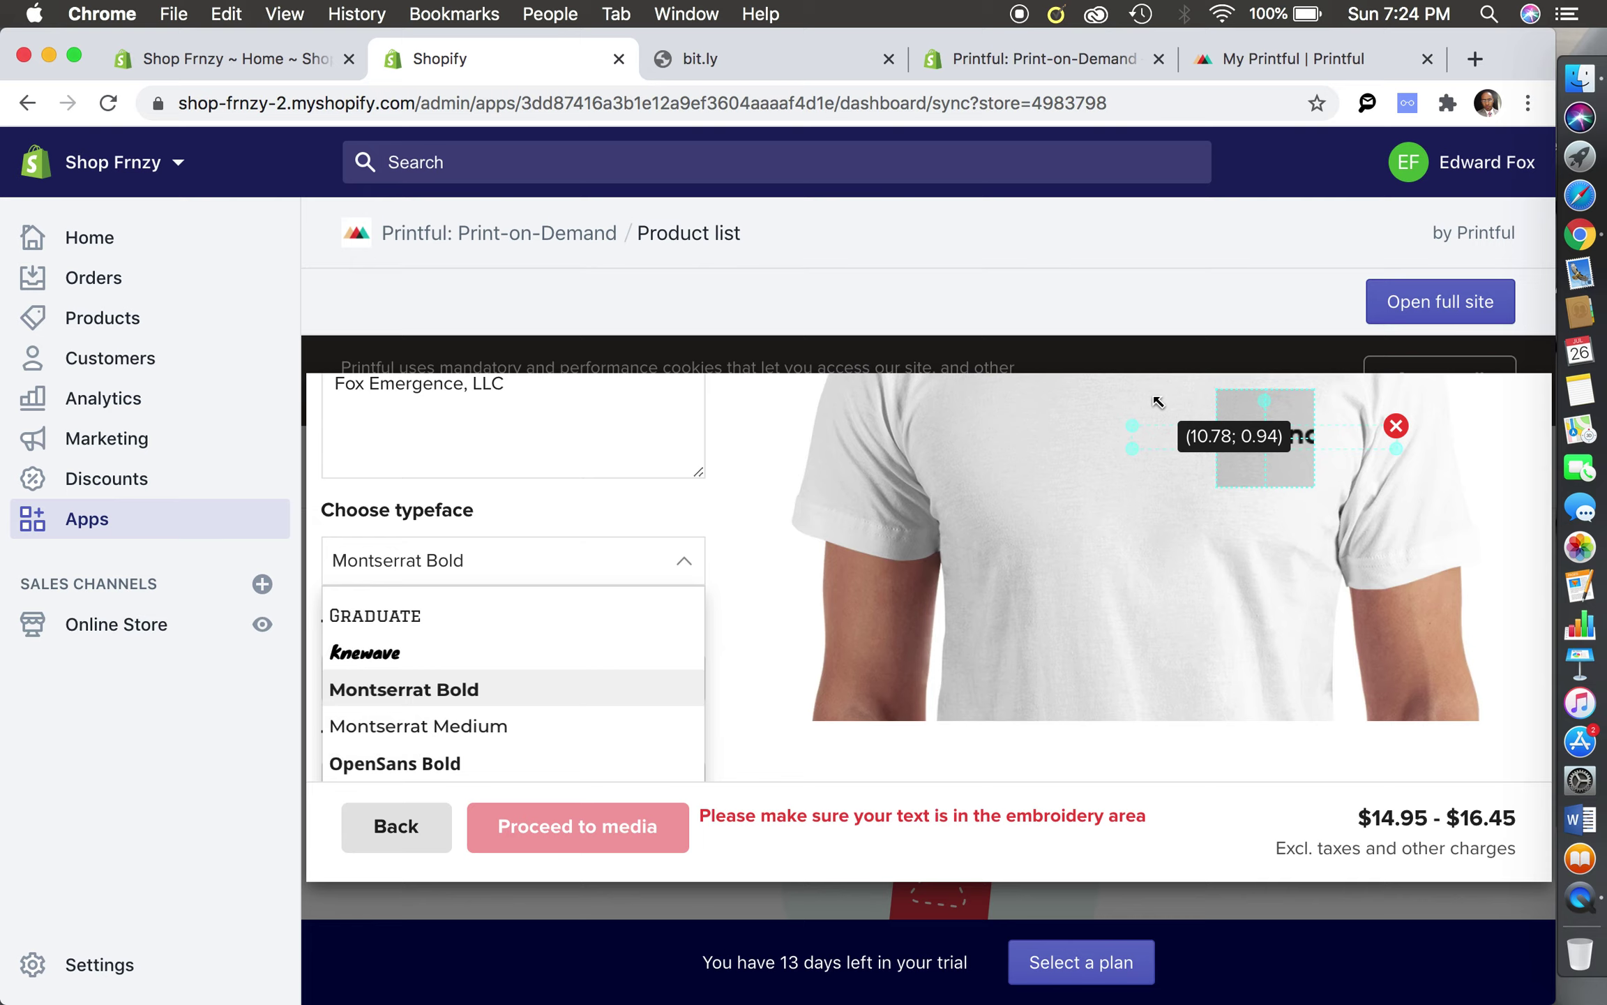
{"action": "left_click", "coordinate": [1338, 481]}
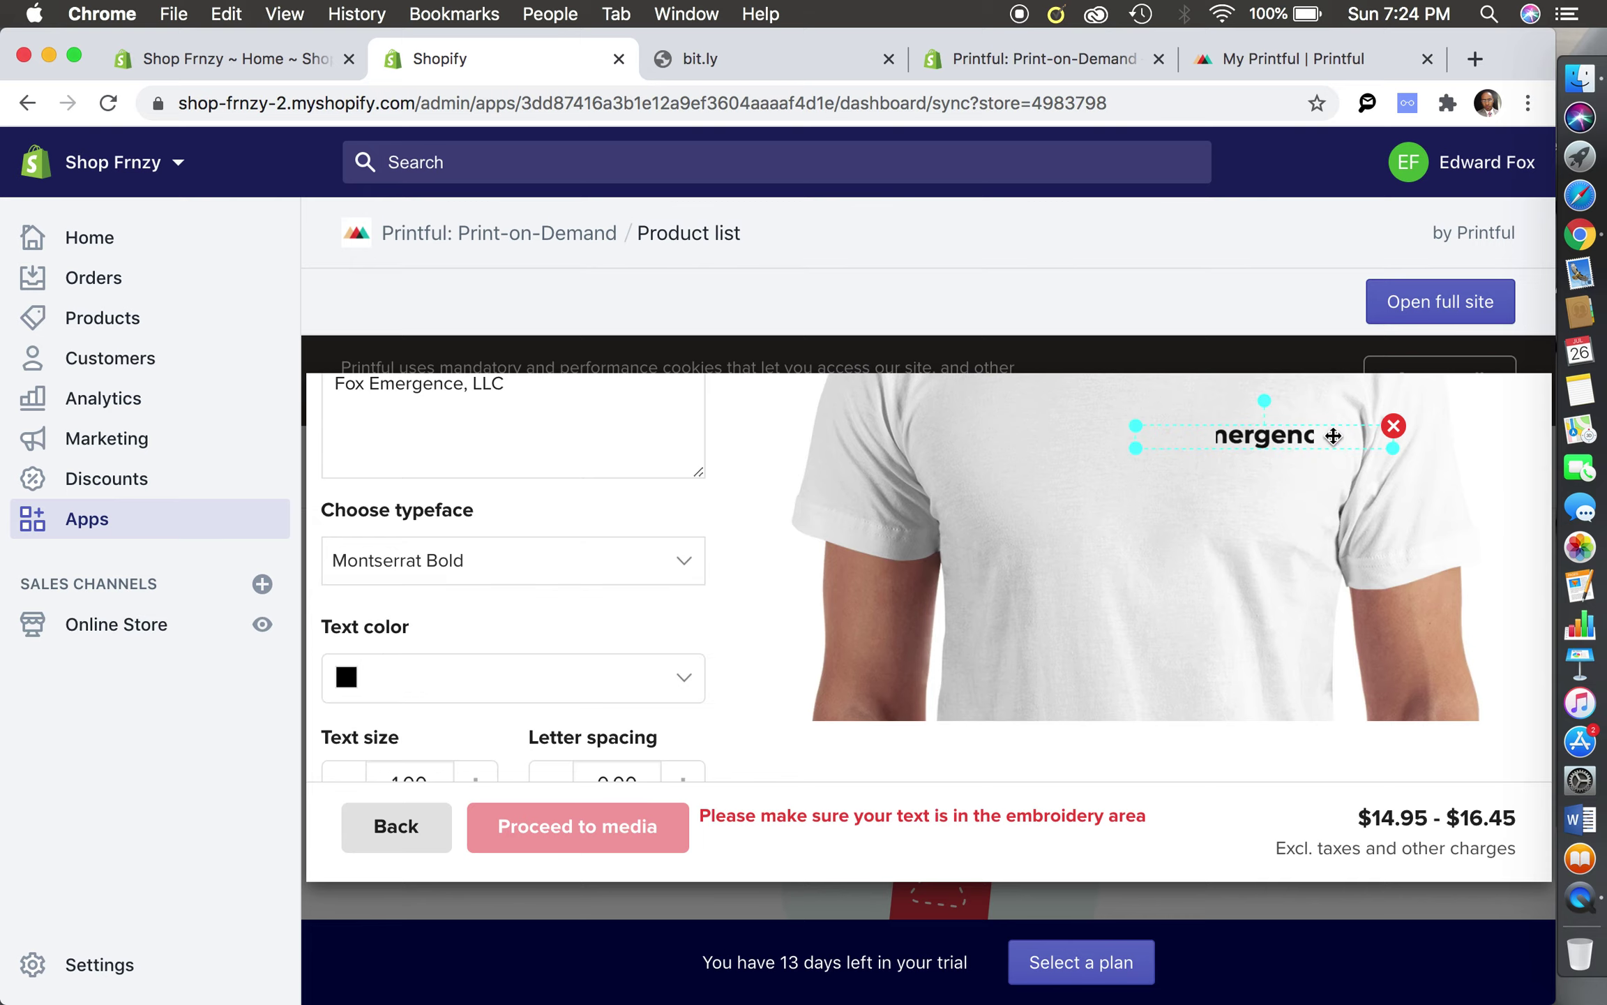
Step: Delete the text, go back and pick the All-Over Print Men's Crew Neck T-Shirt
{"action": "left_click", "coordinate": [1394, 429]}
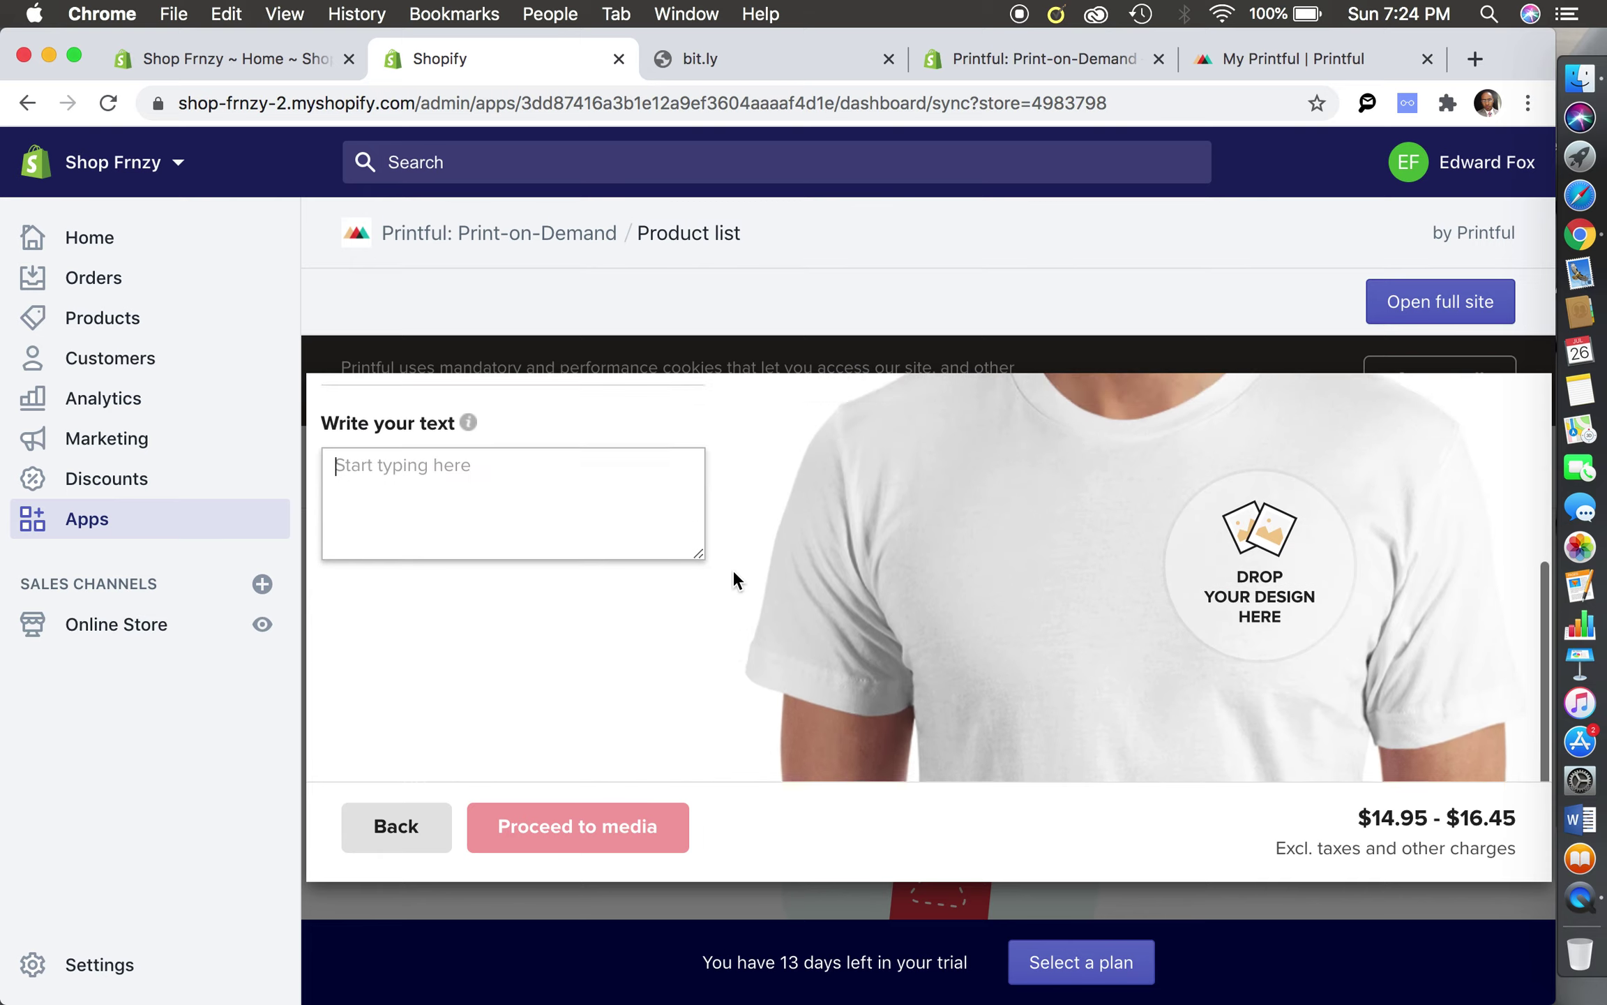
{"action": "scroll", "coordinate": [732, 569], "scroll_direction": "up", "scroll_amount": 5}
{"action": "left_click", "coordinate": [397, 825]}
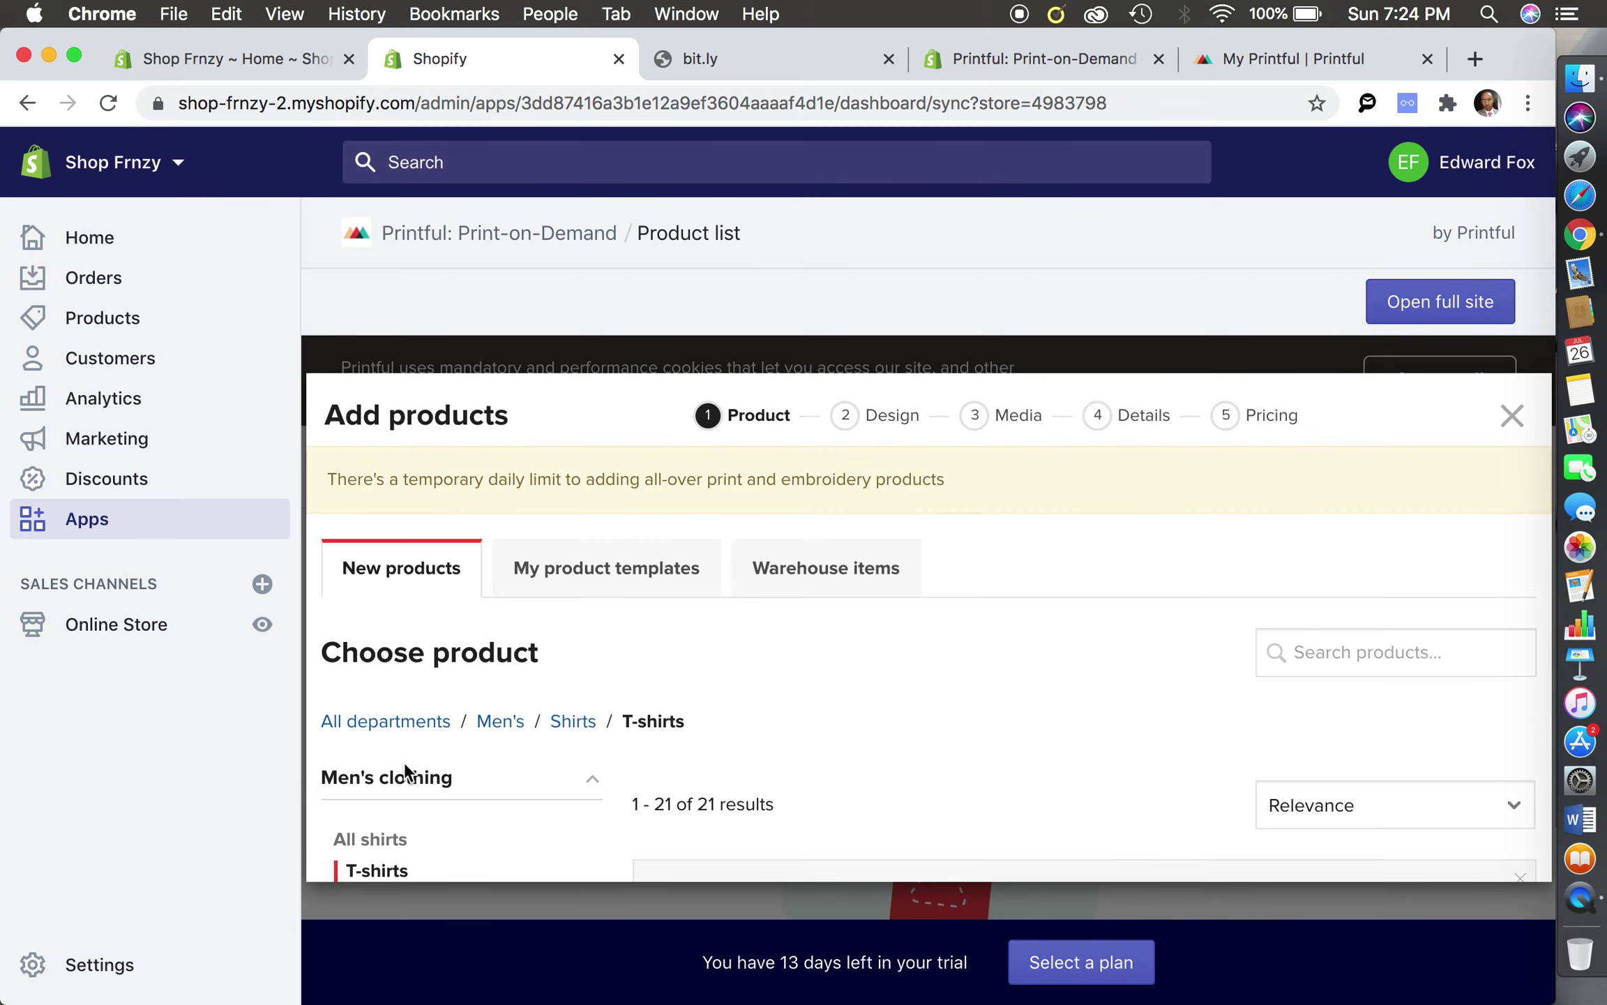
{"action": "scroll", "coordinate": [508, 651], "scroll_direction": "down", "scroll_amount": 10}
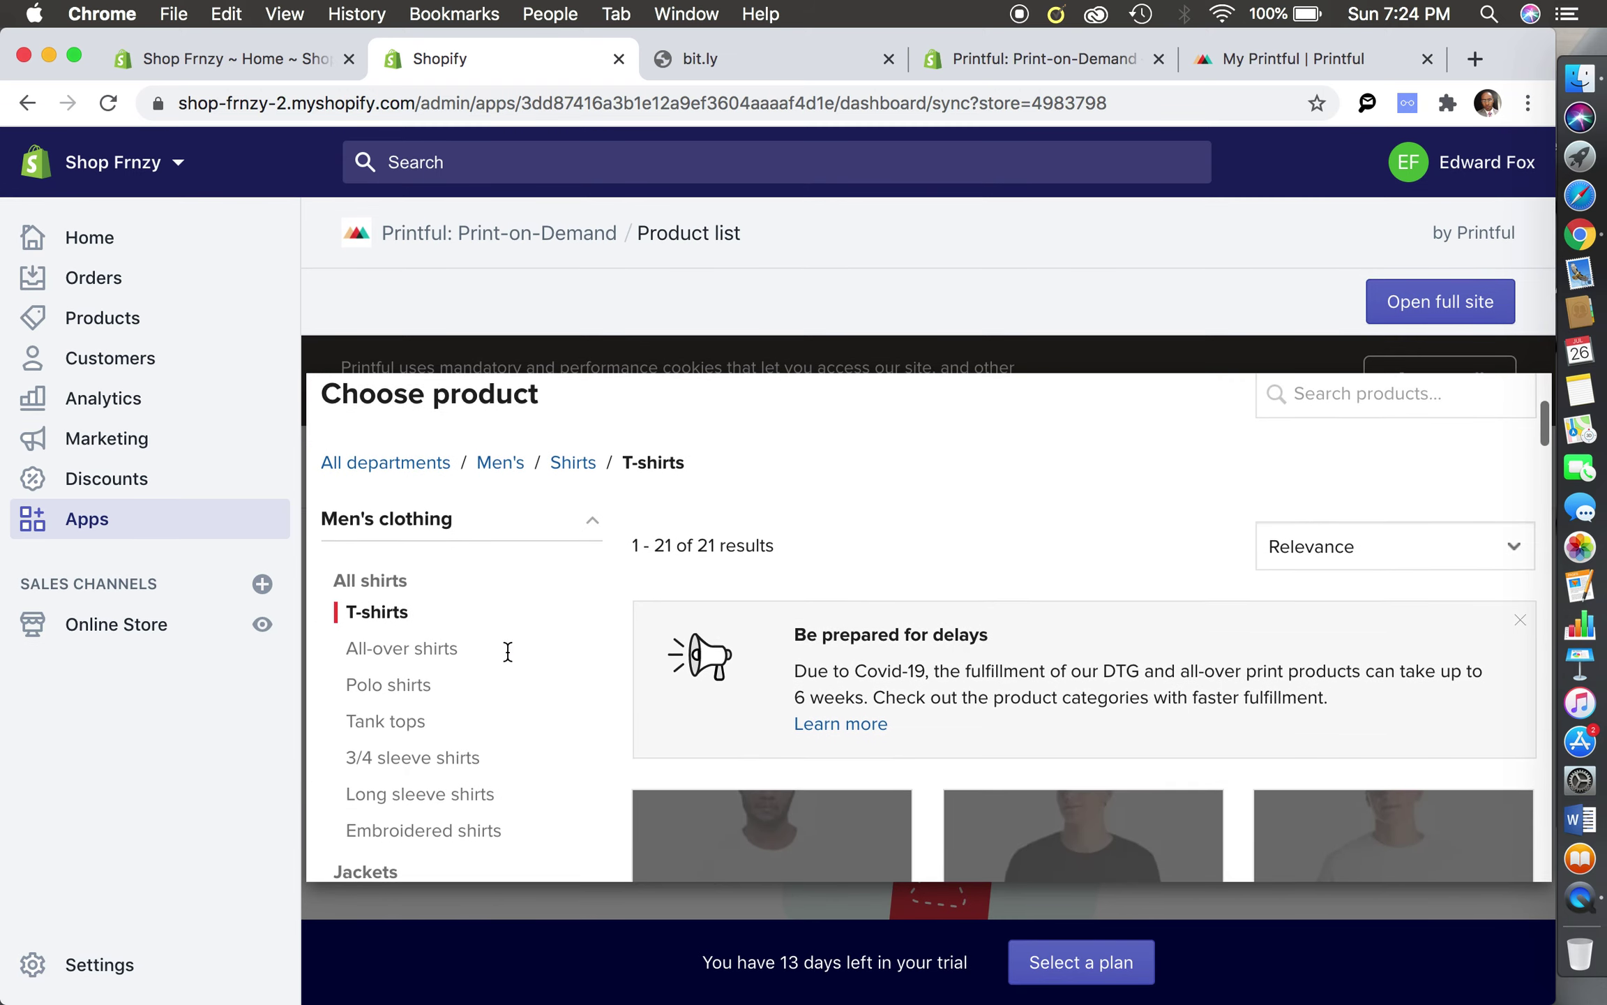
{"action": "scroll", "coordinate": [1015, 698], "scroll_direction": "down", "scroll_amount": 12}
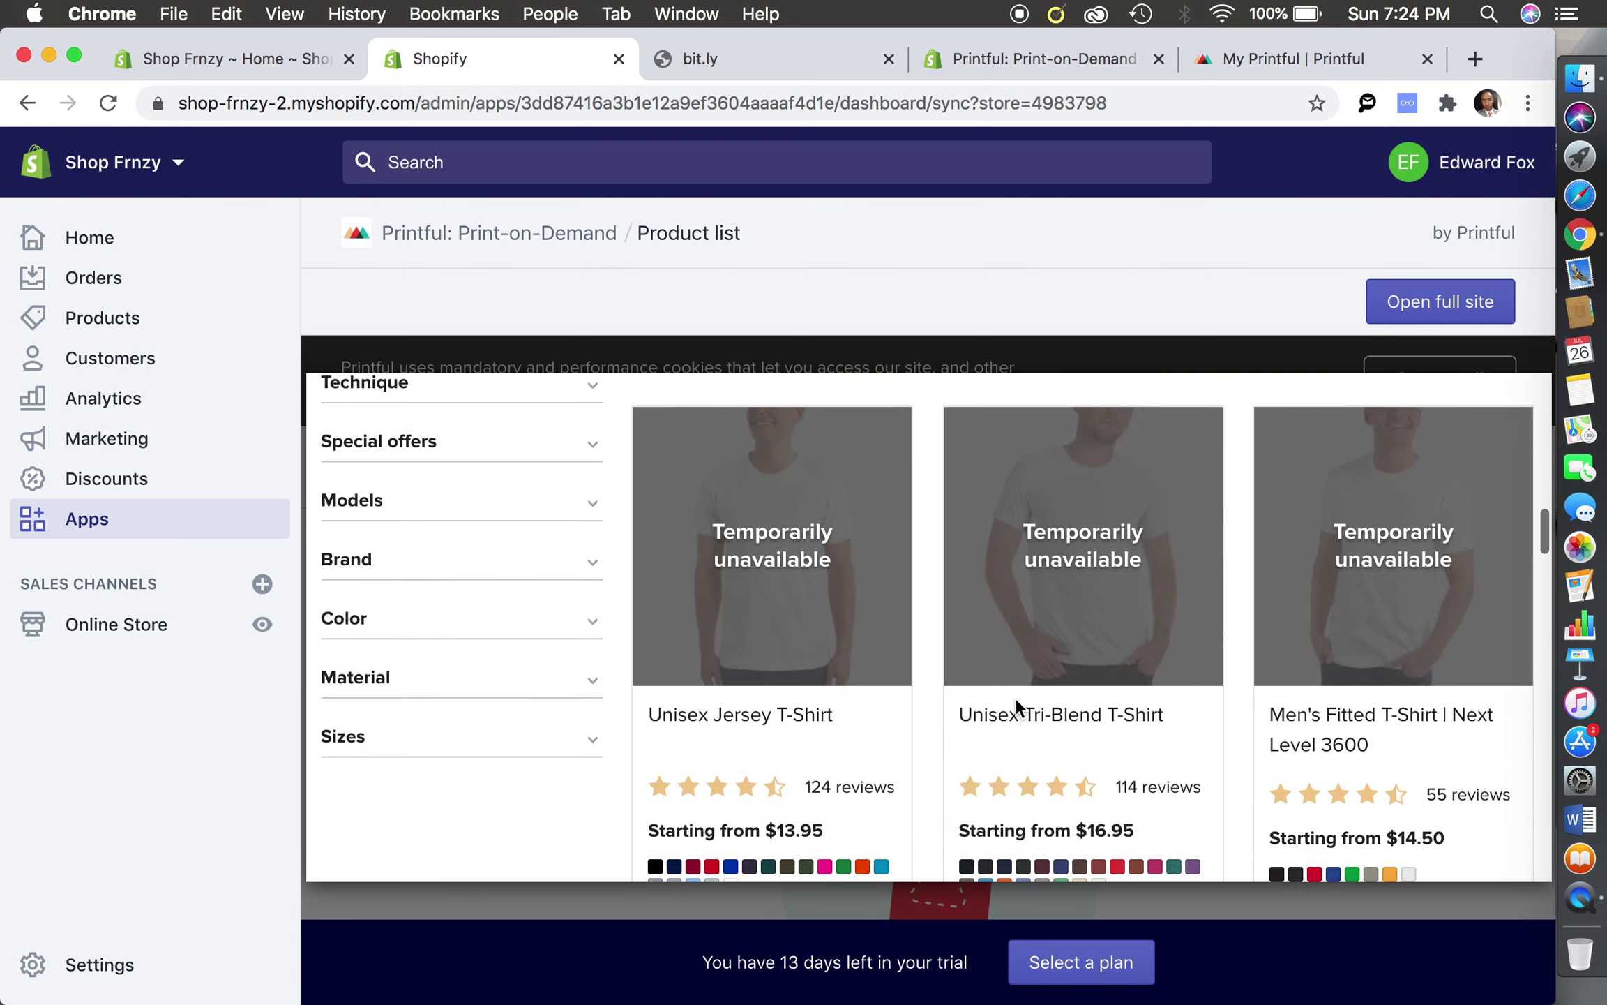
{"action": "scroll", "coordinate": [1015, 699], "scroll_direction": "down", "scroll_amount": 4}
{"action": "scroll", "coordinate": [1016, 698], "scroll_direction": "down", "scroll_amount": 4}
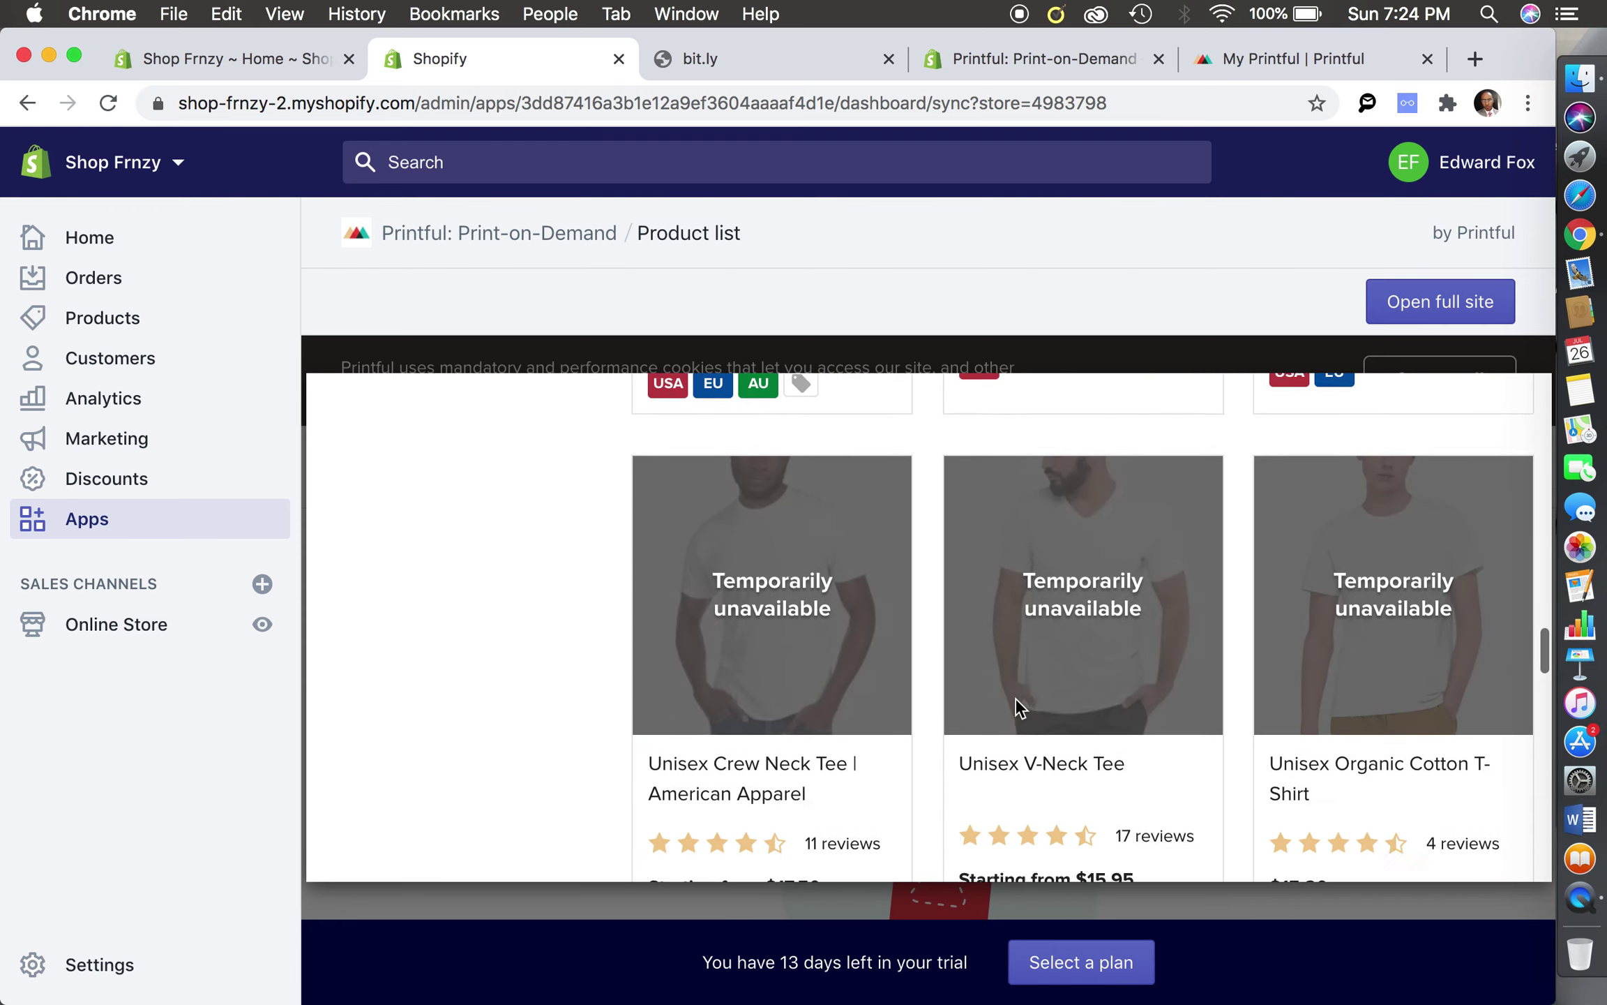
{"action": "scroll", "coordinate": [1015, 699], "scroll_direction": "down", "scroll_amount": 4}
{"action": "scroll", "coordinate": [1014, 699], "scroll_direction": "down", "scroll_amount": 4}
{"action": "scroll", "coordinate": [1015, 706], "scroll_direction": "down", "scroll_amount": 5}
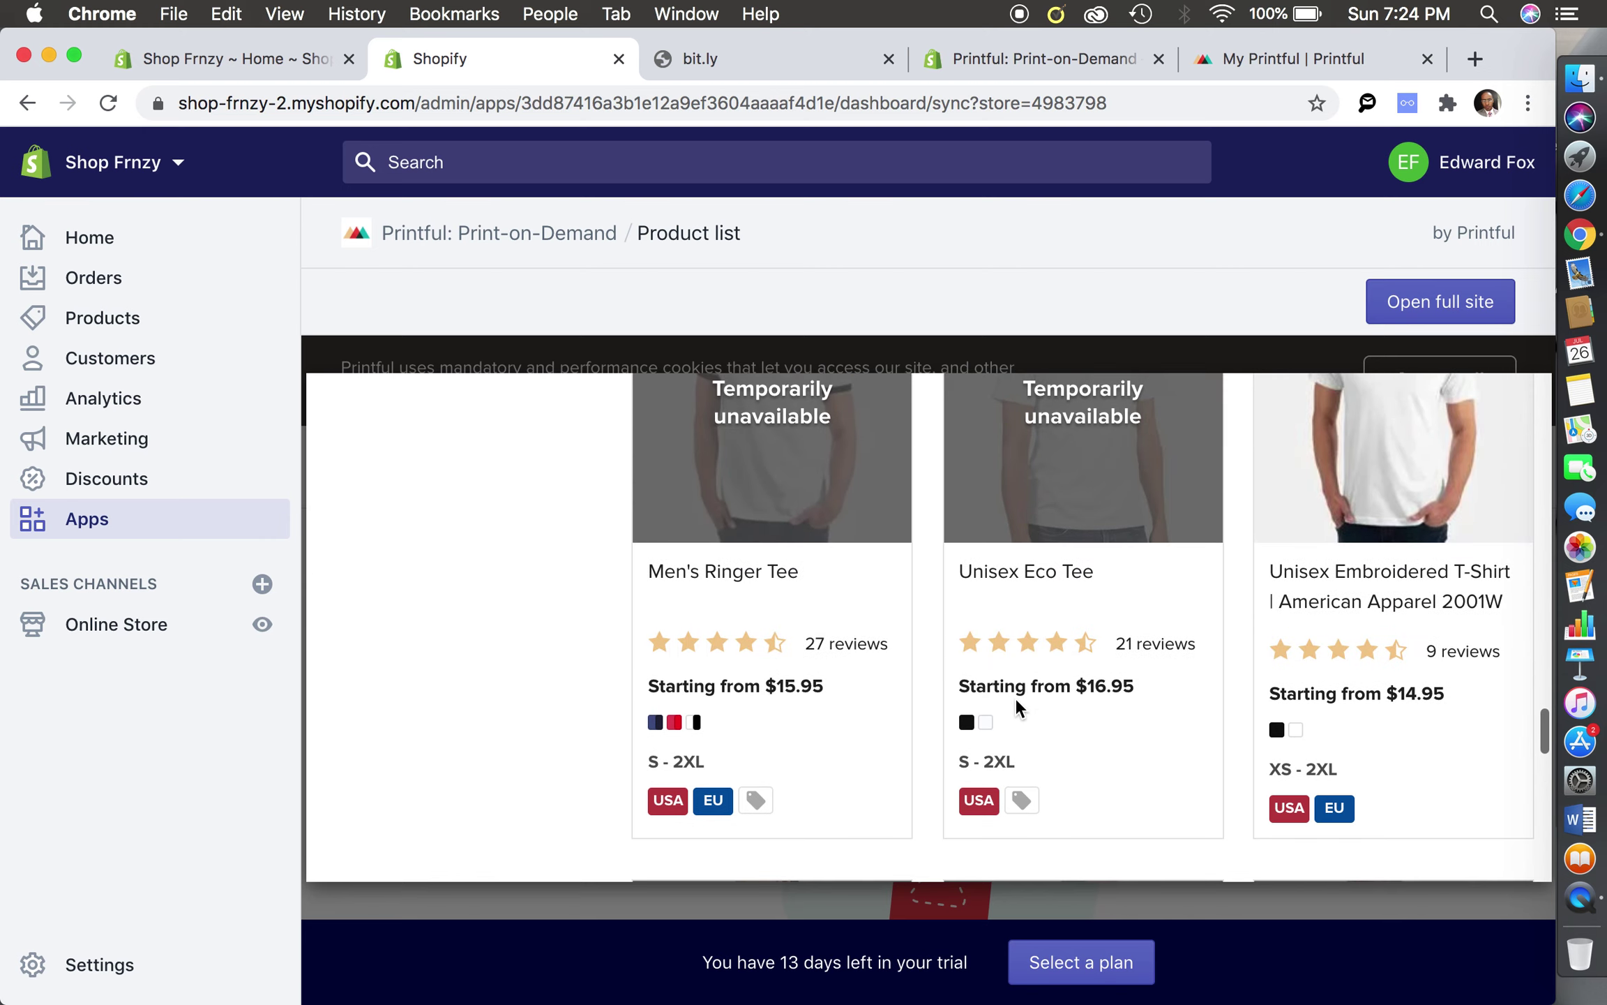
{"action": "scroll", "coordinate": [1015, 707], "scroll_direction": "down", "scroll_amount": 5}
{"action": "scroll", "coordinate": [1016, 706], "scroll_direction": "down", "scroll_amount": 2}
{"action": "scroll", "coordinate": [1015, 697], "scroll_direction": "down", "scroll_amount": 5}
{"action": "scroll", "coordinate": [1015, 697], "scroll_direction": "down", "scroll_amount": 3}
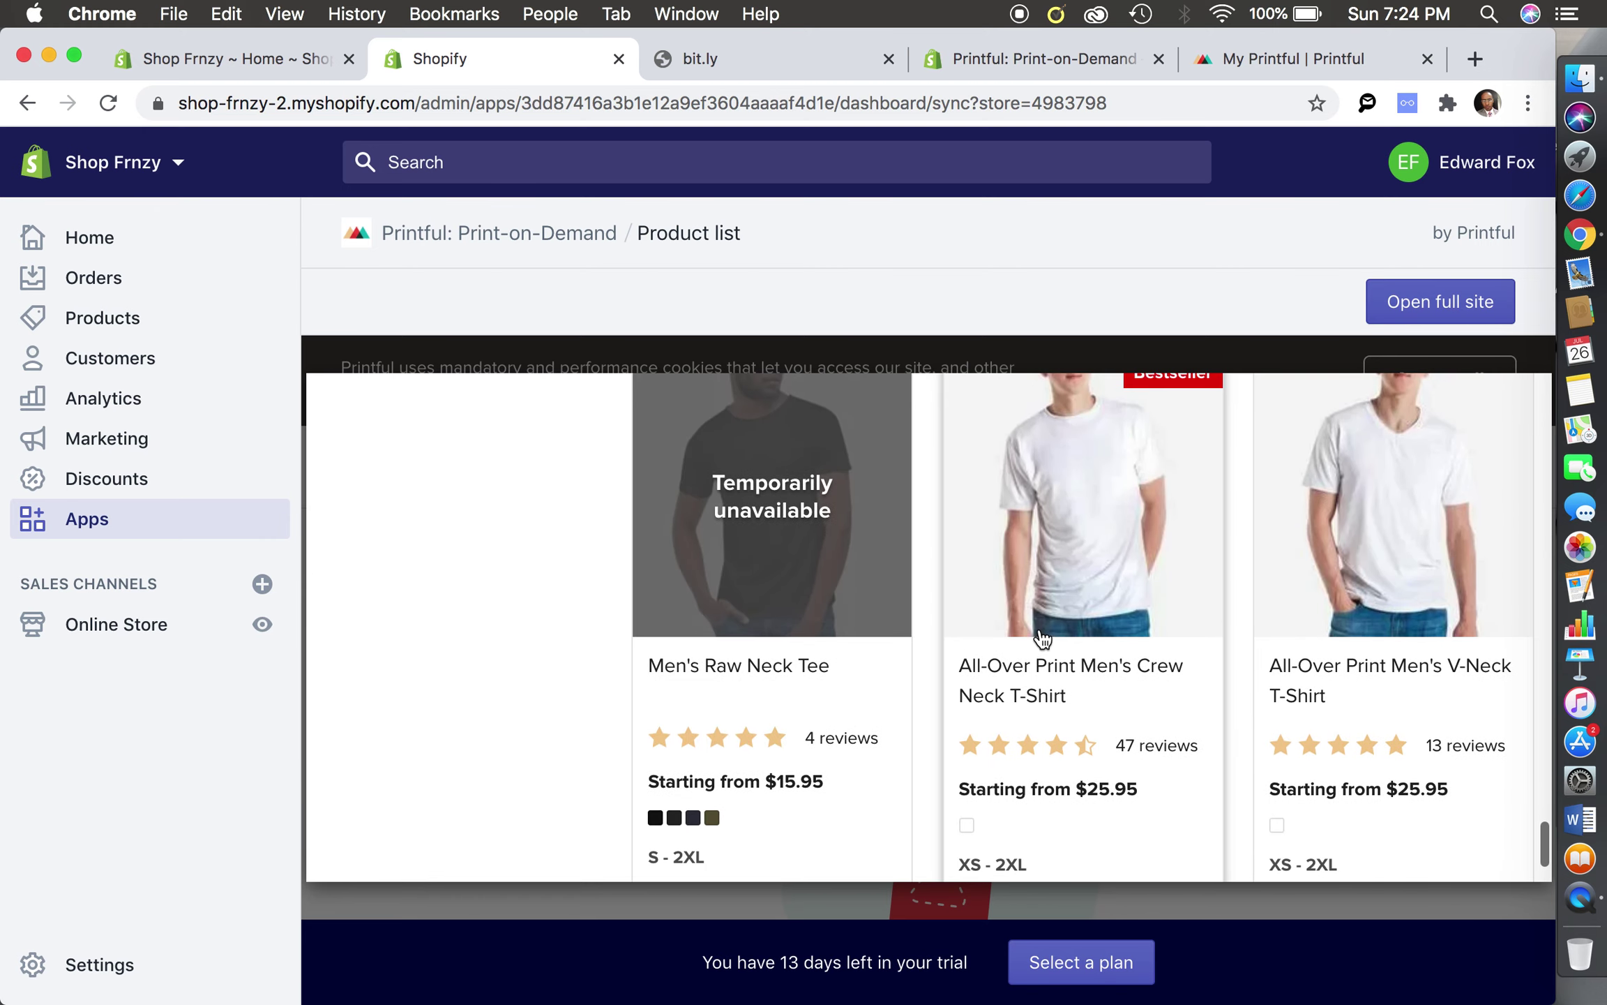
{"action": "scroll", "coordinate": [1064, 763], "scroll_direction": "up", "scroll_amount": 2}
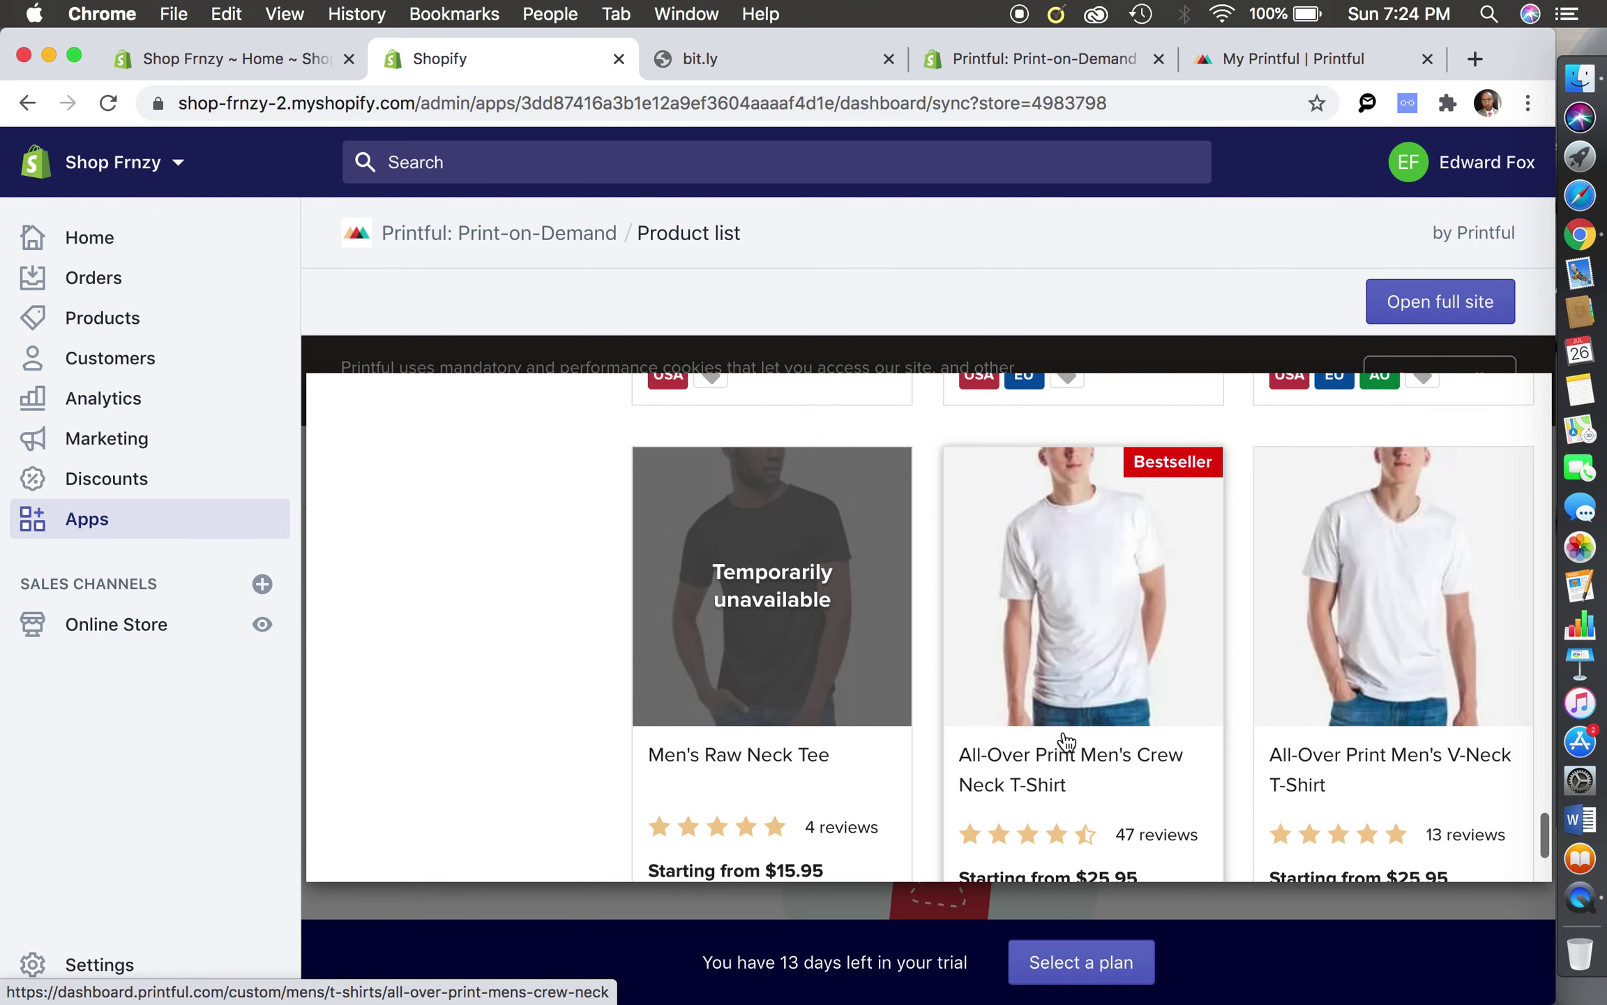
{"action": "scroll", "coordinate": [1073, 690], "scroll_direction": "down", "scroll_amount": 1}
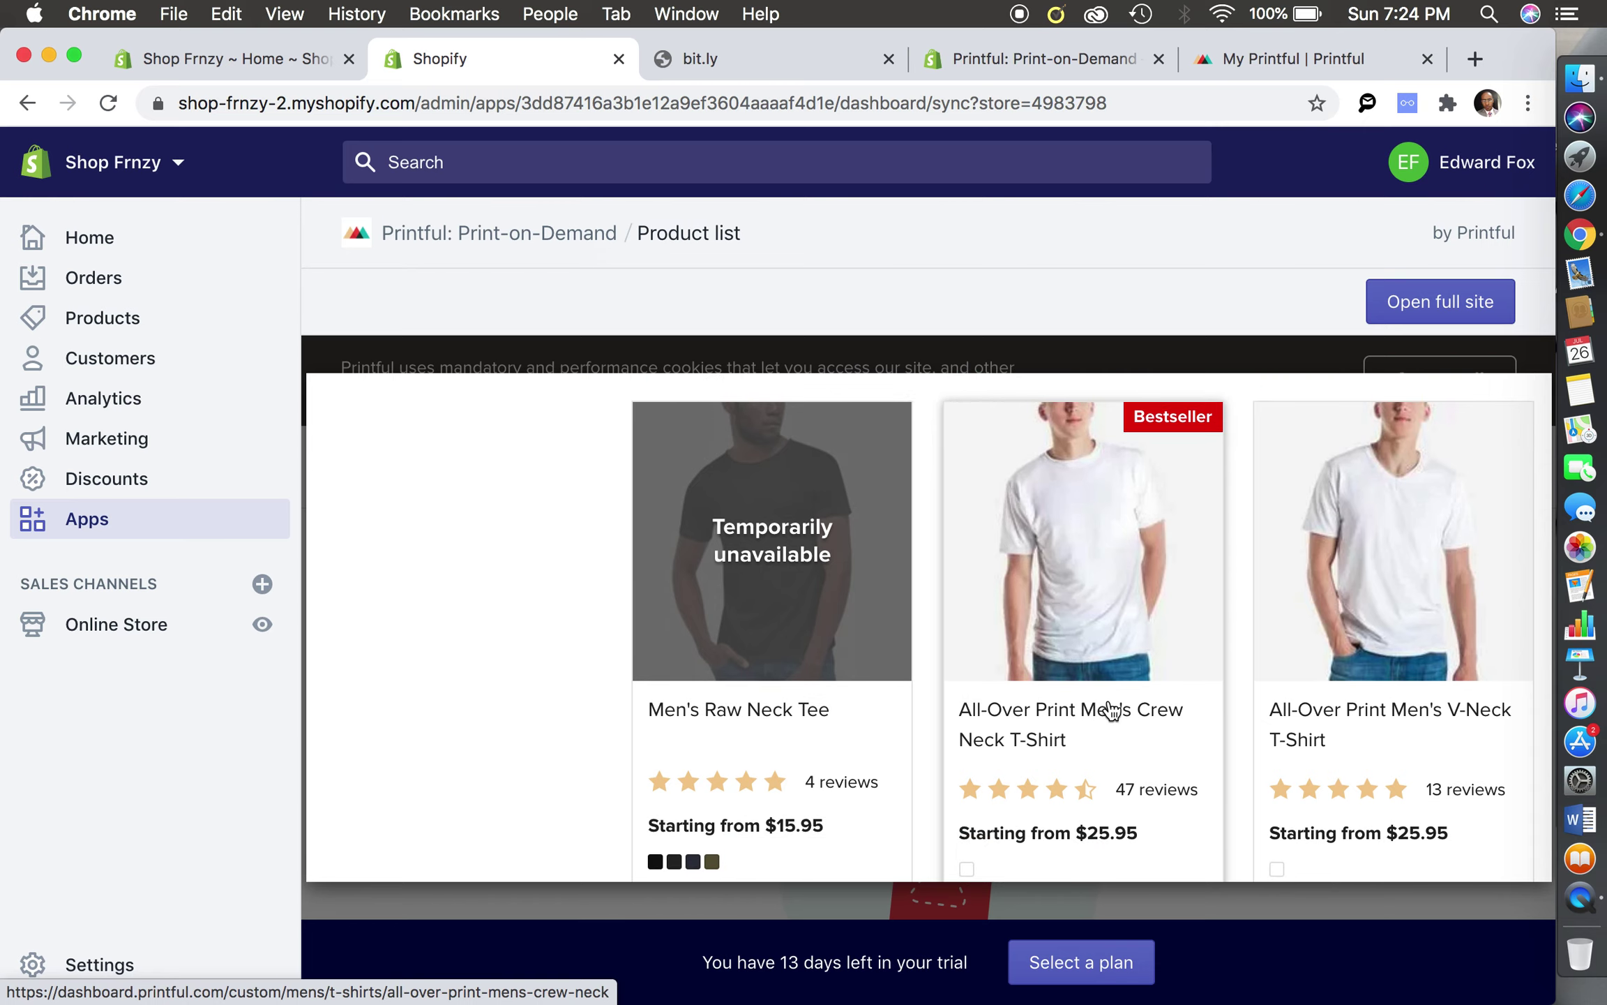
{"action": "scroll", "coordinate": [1110, 712], "scroll_direction": "down", "scroll_amount": 3}
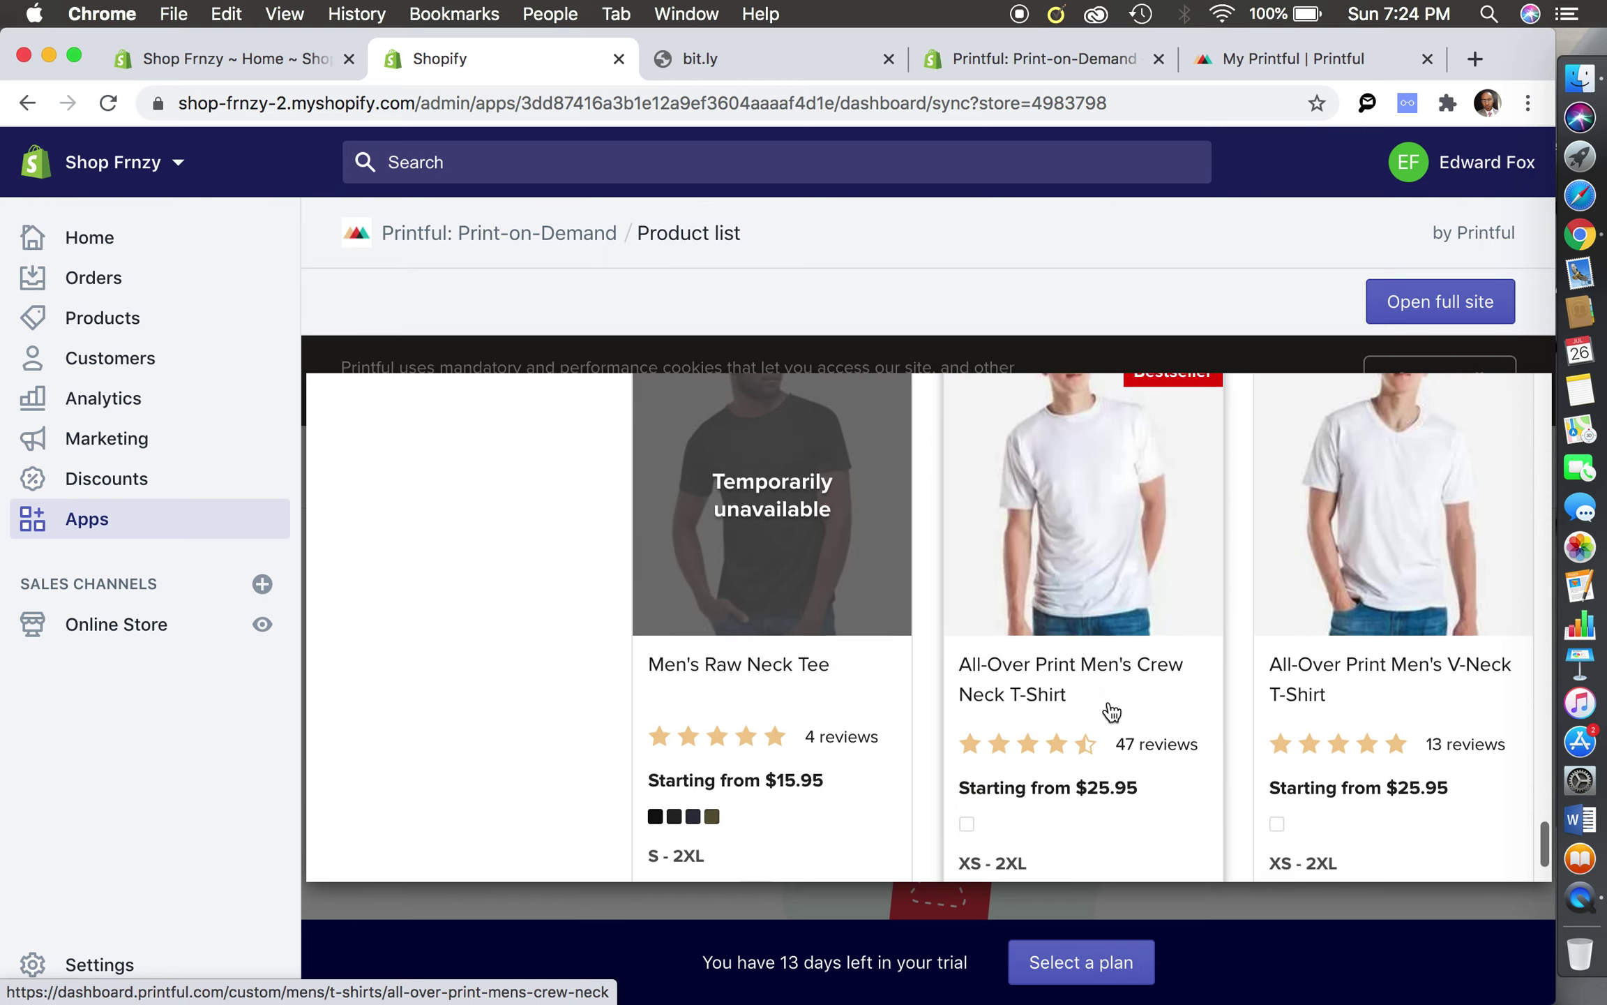
{"action": "scroll", "coordinate": [1110, 712], "scroll_direction": "down", "scroll_amount": 3}
{"action": "scroll", "coordinate": [1110, 710], "scroll_direction": "up", "scroll_amount": 2}
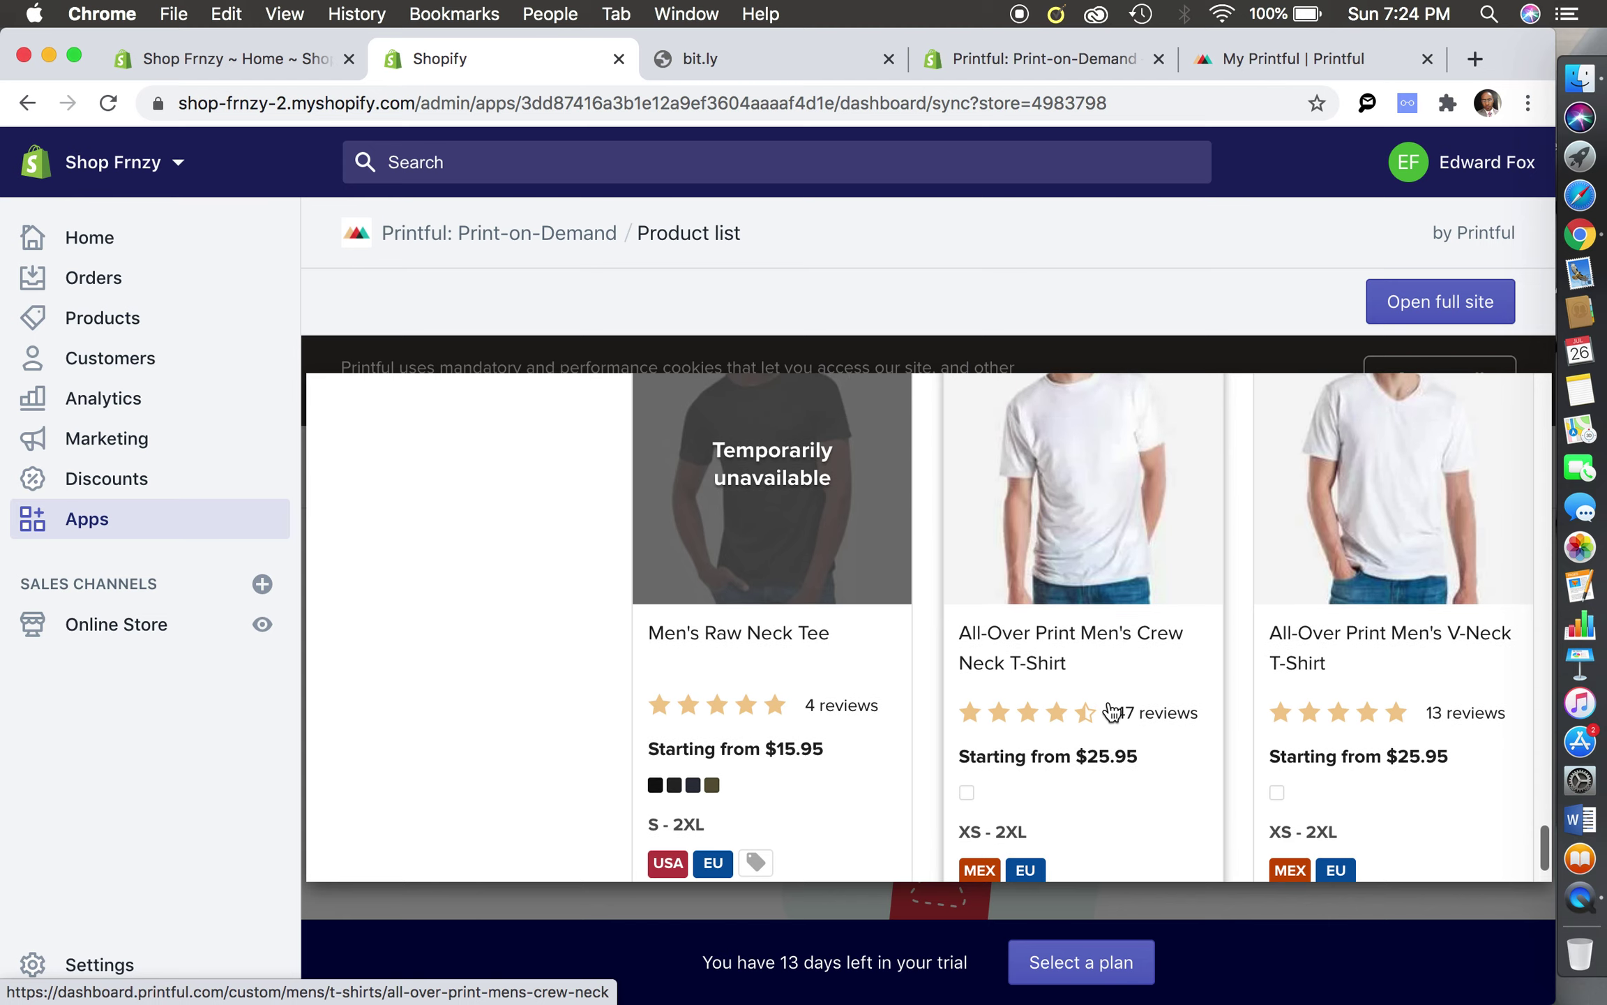
{"action": "left_click", "coordinate": [1068, 590]}
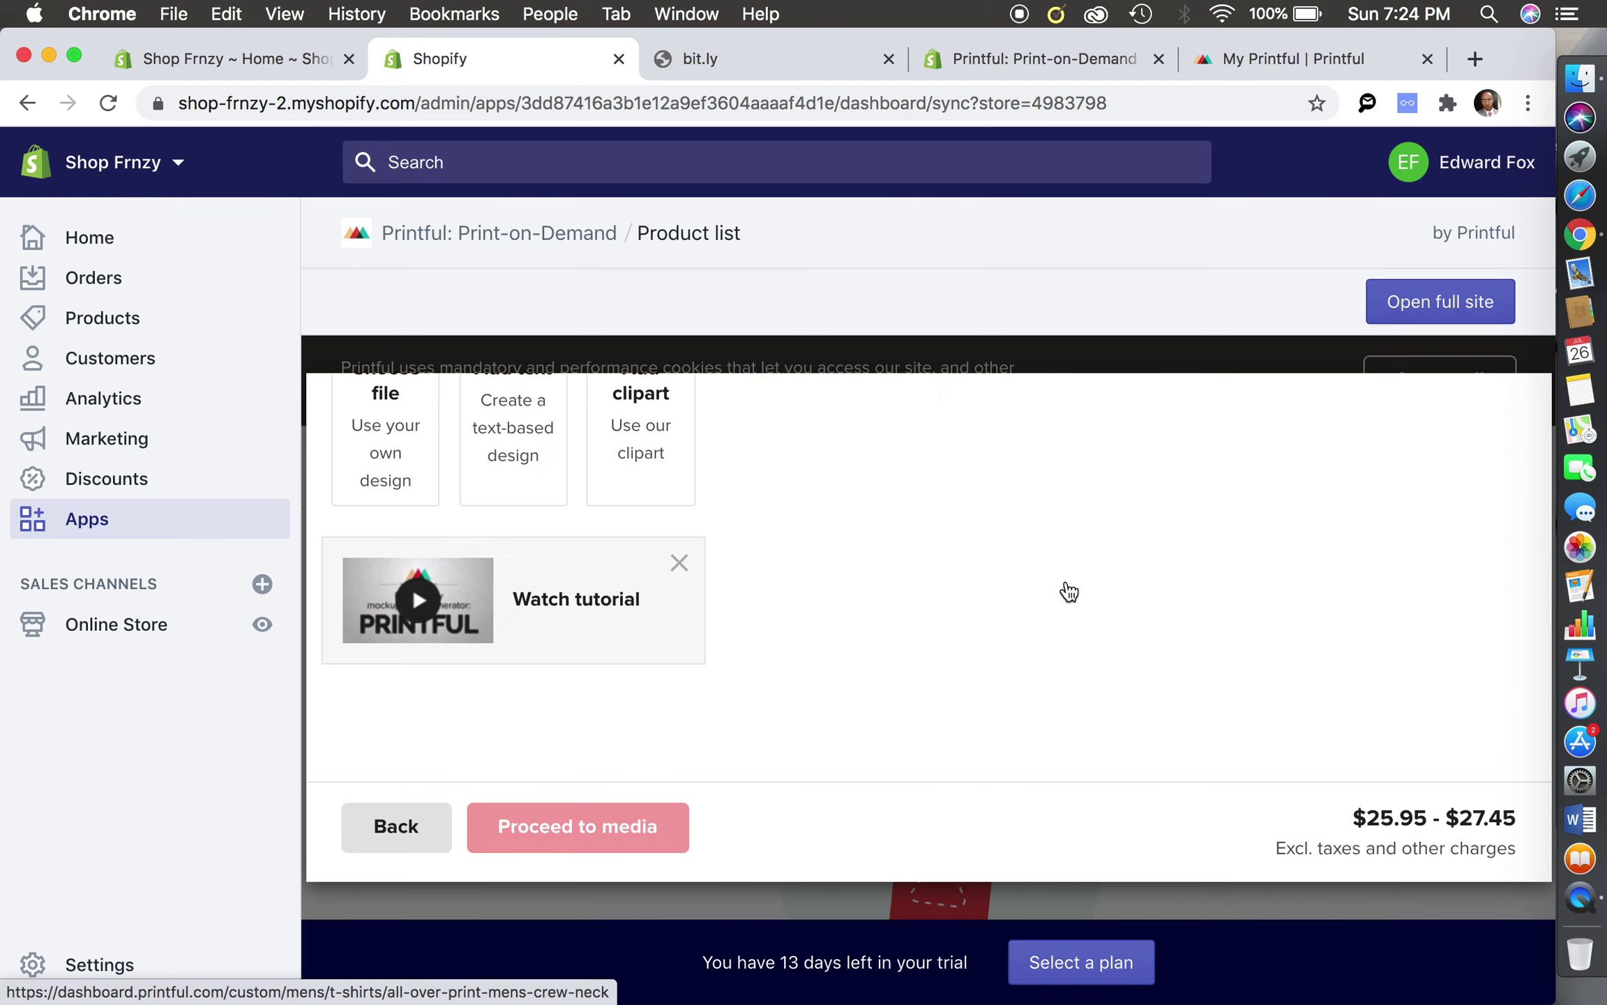
{"action": "scroll", "coordinate": [1067, 590], "scroll_direction": "up", "scroll_amount": 5}
{"action": "scroll", "coordinate": [1068, 589], "scroll_direction": "up", "scroll_amount": 3}
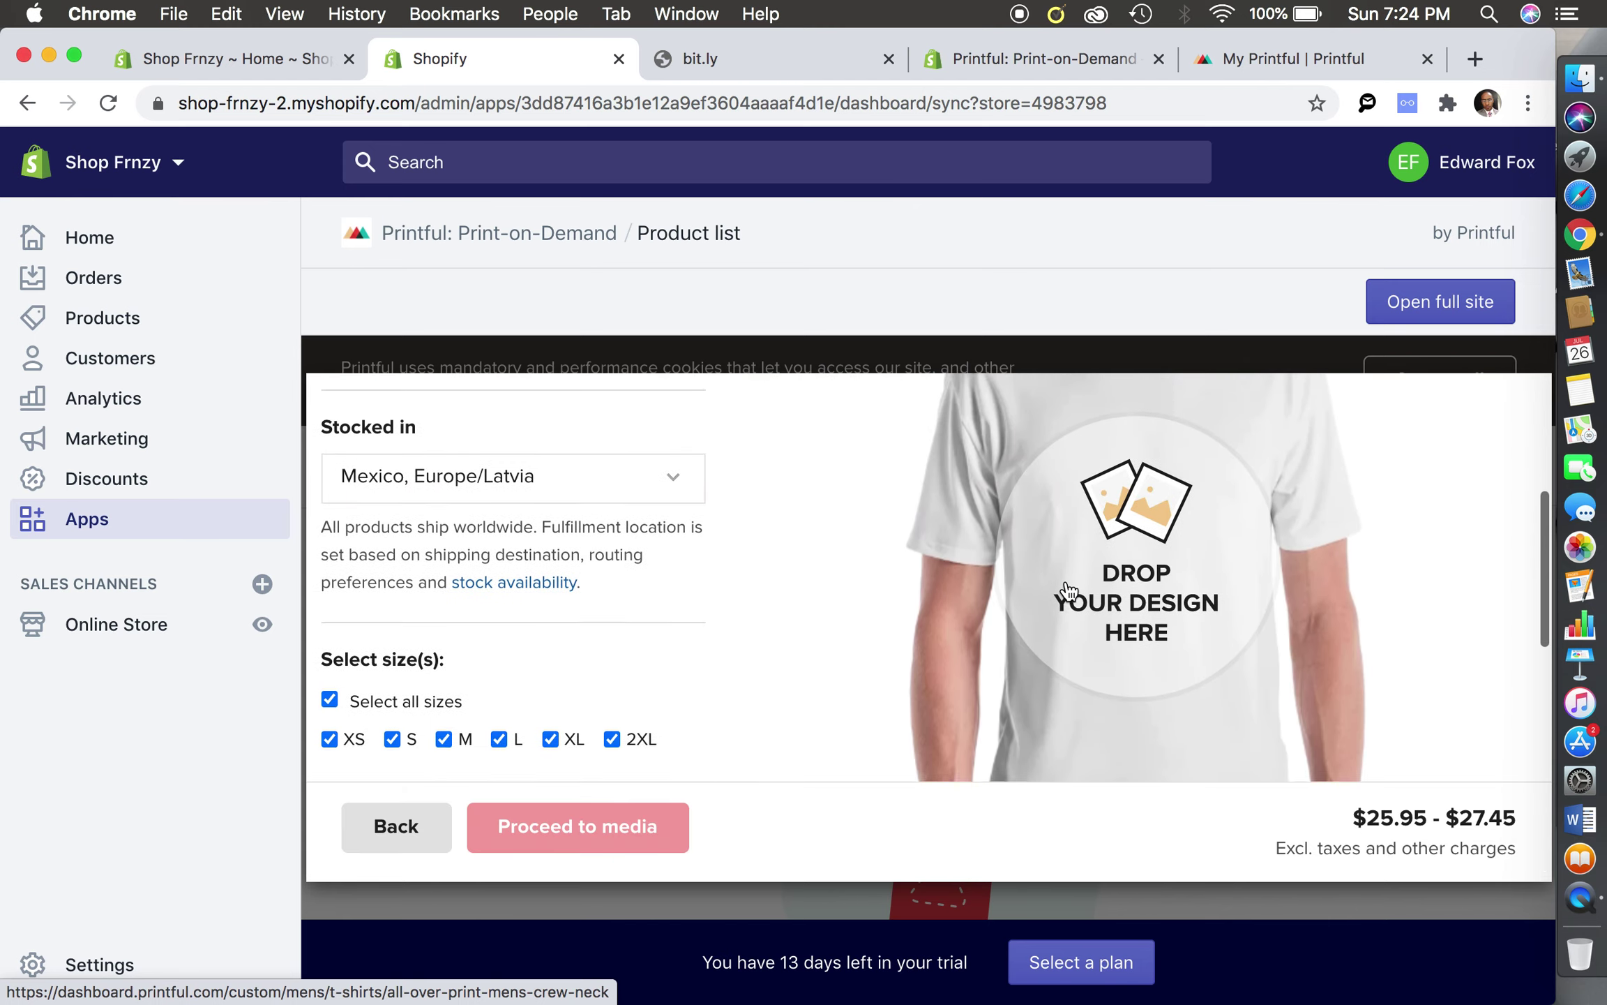
{"action": "scroll", "coordinate": [1068, 590], "scroll_direction": "up", "scroll_amount": 2}
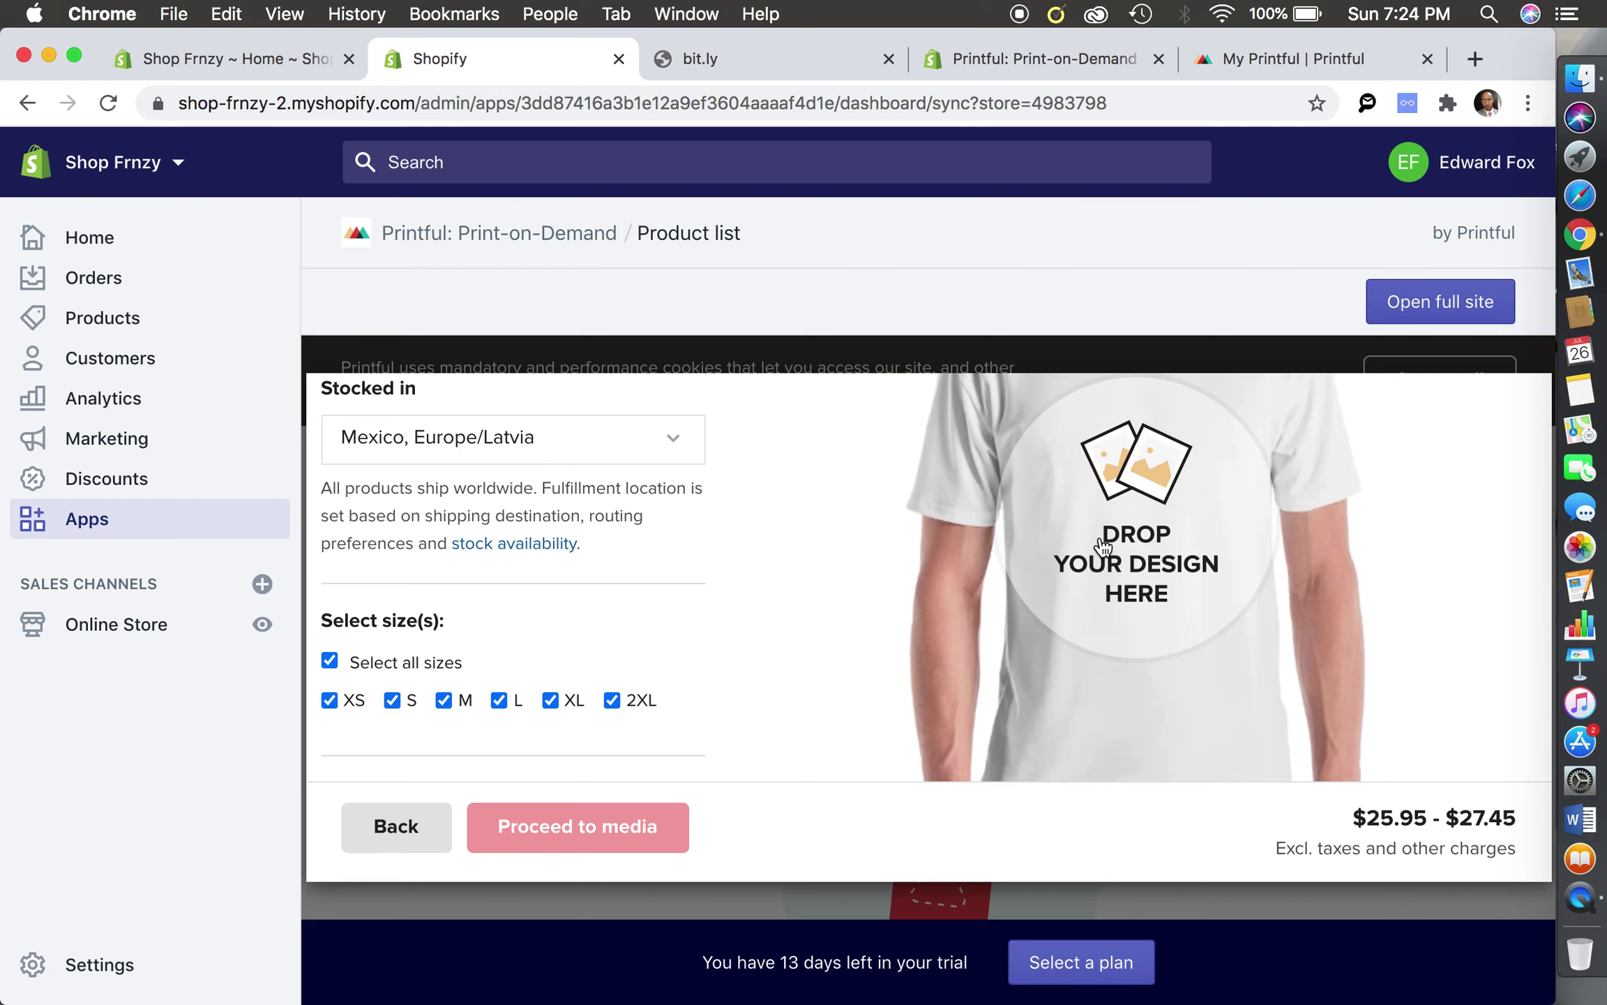
{"action": "scroll", "coordinate": [1101, 545], "scroll_direction": "up", "scroll_amount": 4}
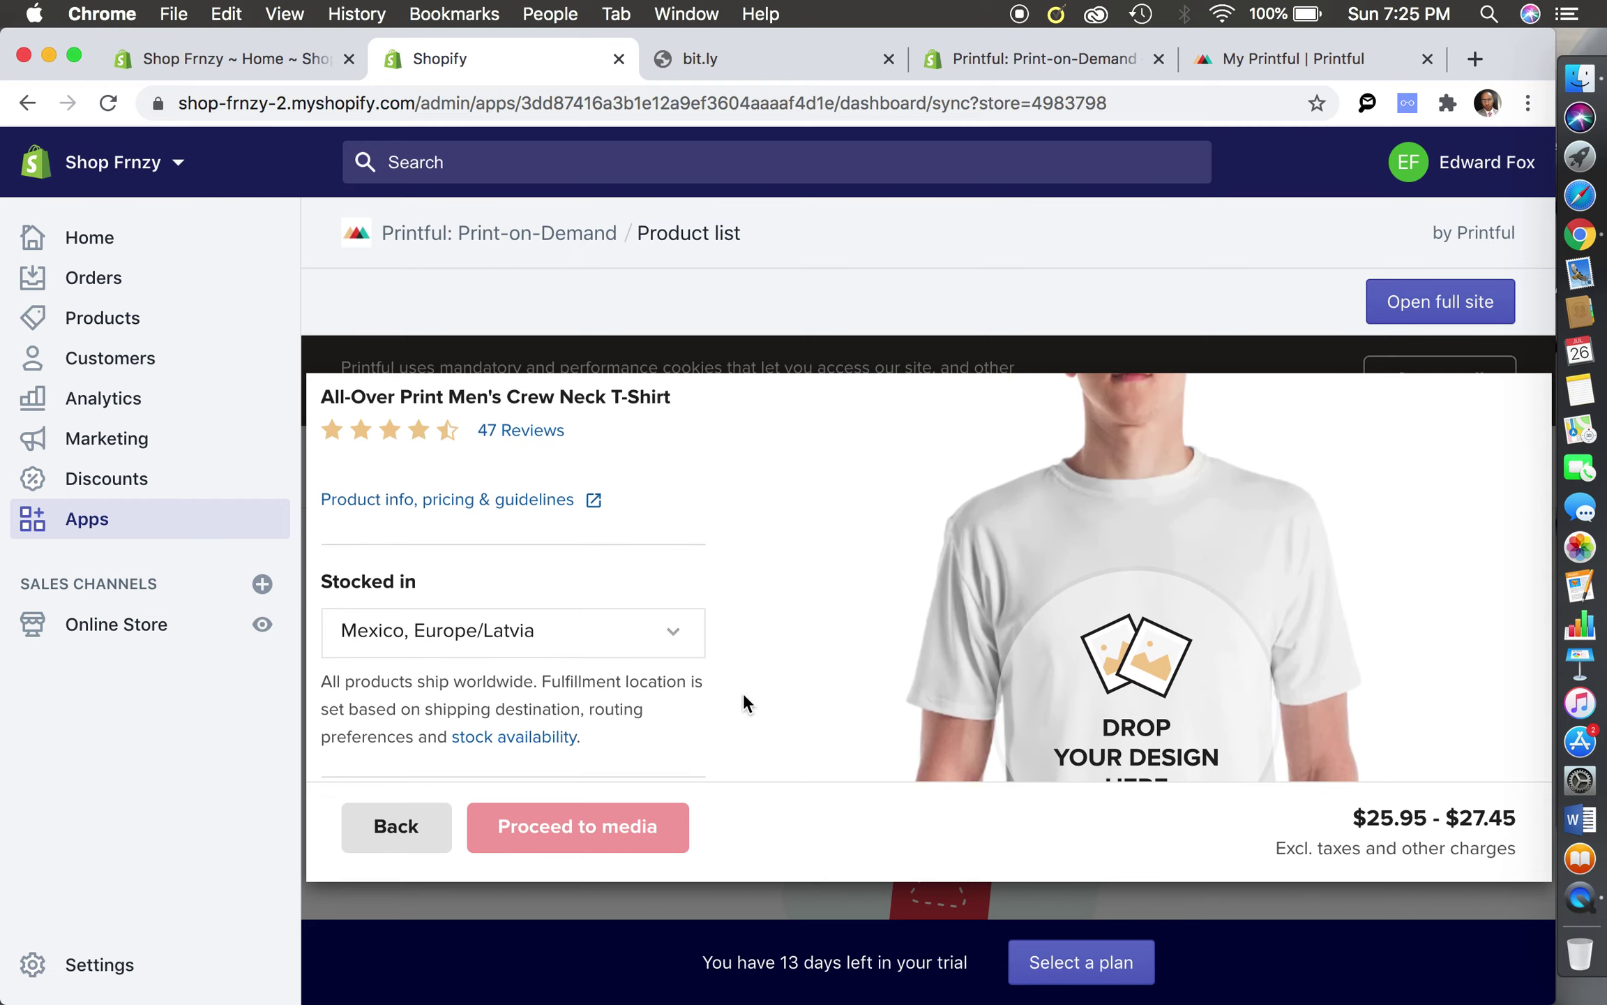
{"action": "scroll", "coordinate": [743, 694], "scroll_direction": "down", "scroll_amount": 5}
{"action": "scroll", "coordinate": [744, 694], "scroll_direction": "down", "scroll_amount": 1}
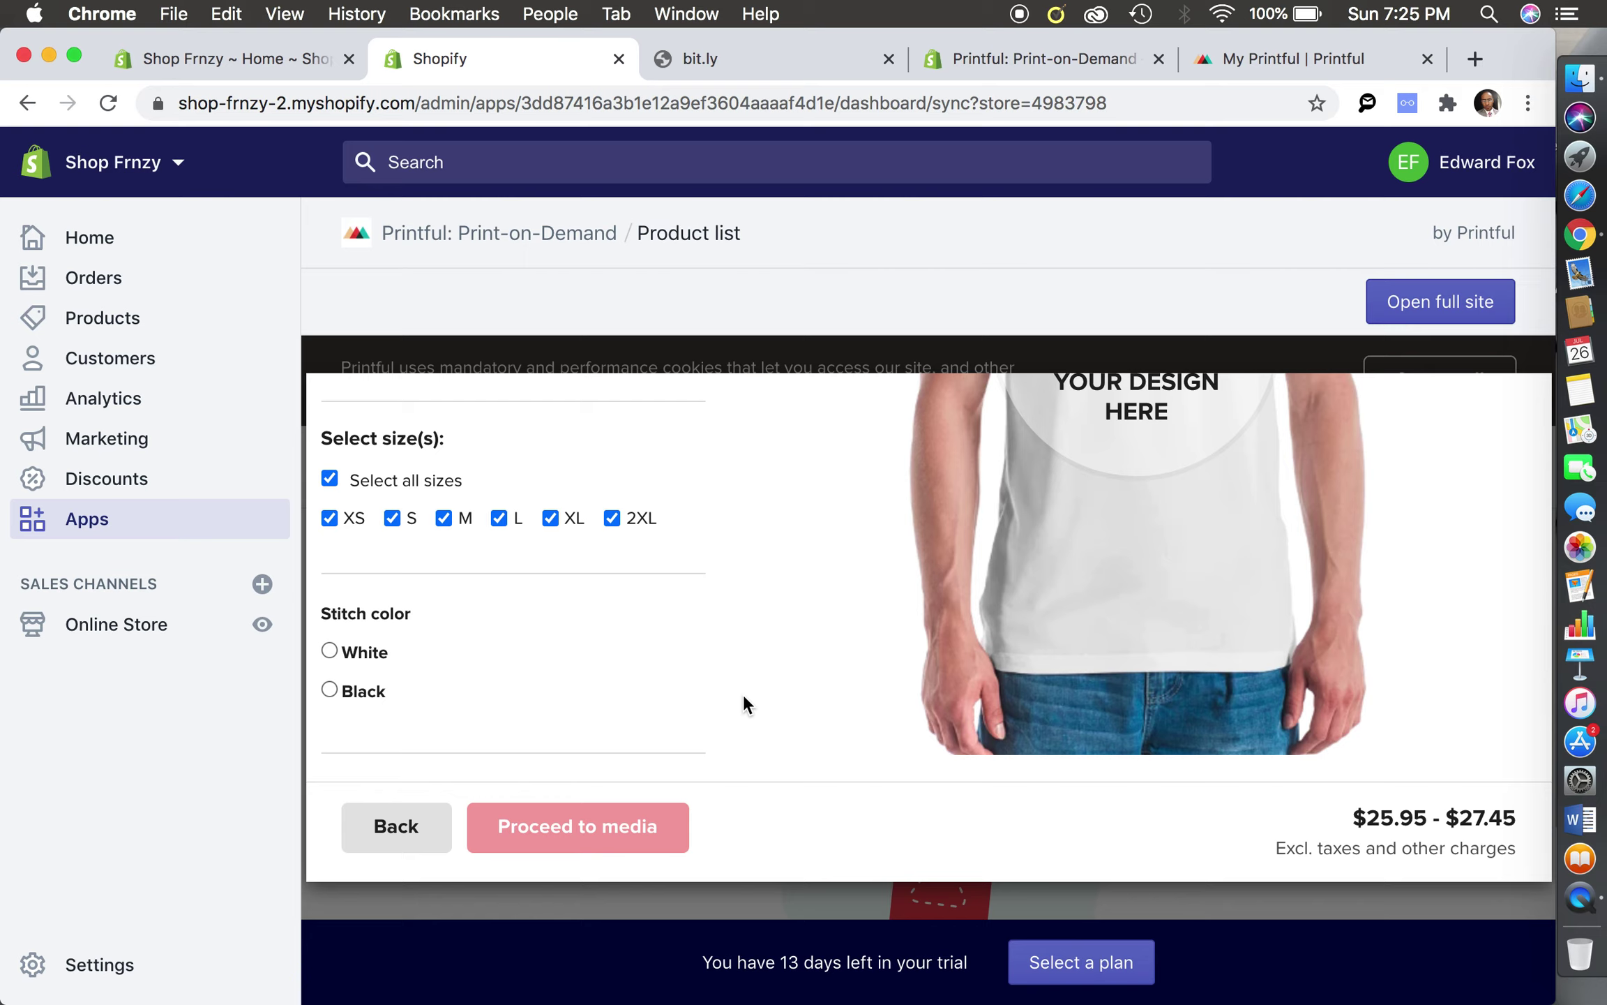
{"action": "scroll", "coordinate": [535, 586], "scroll_direction": "down", "scroll_amount": 5}
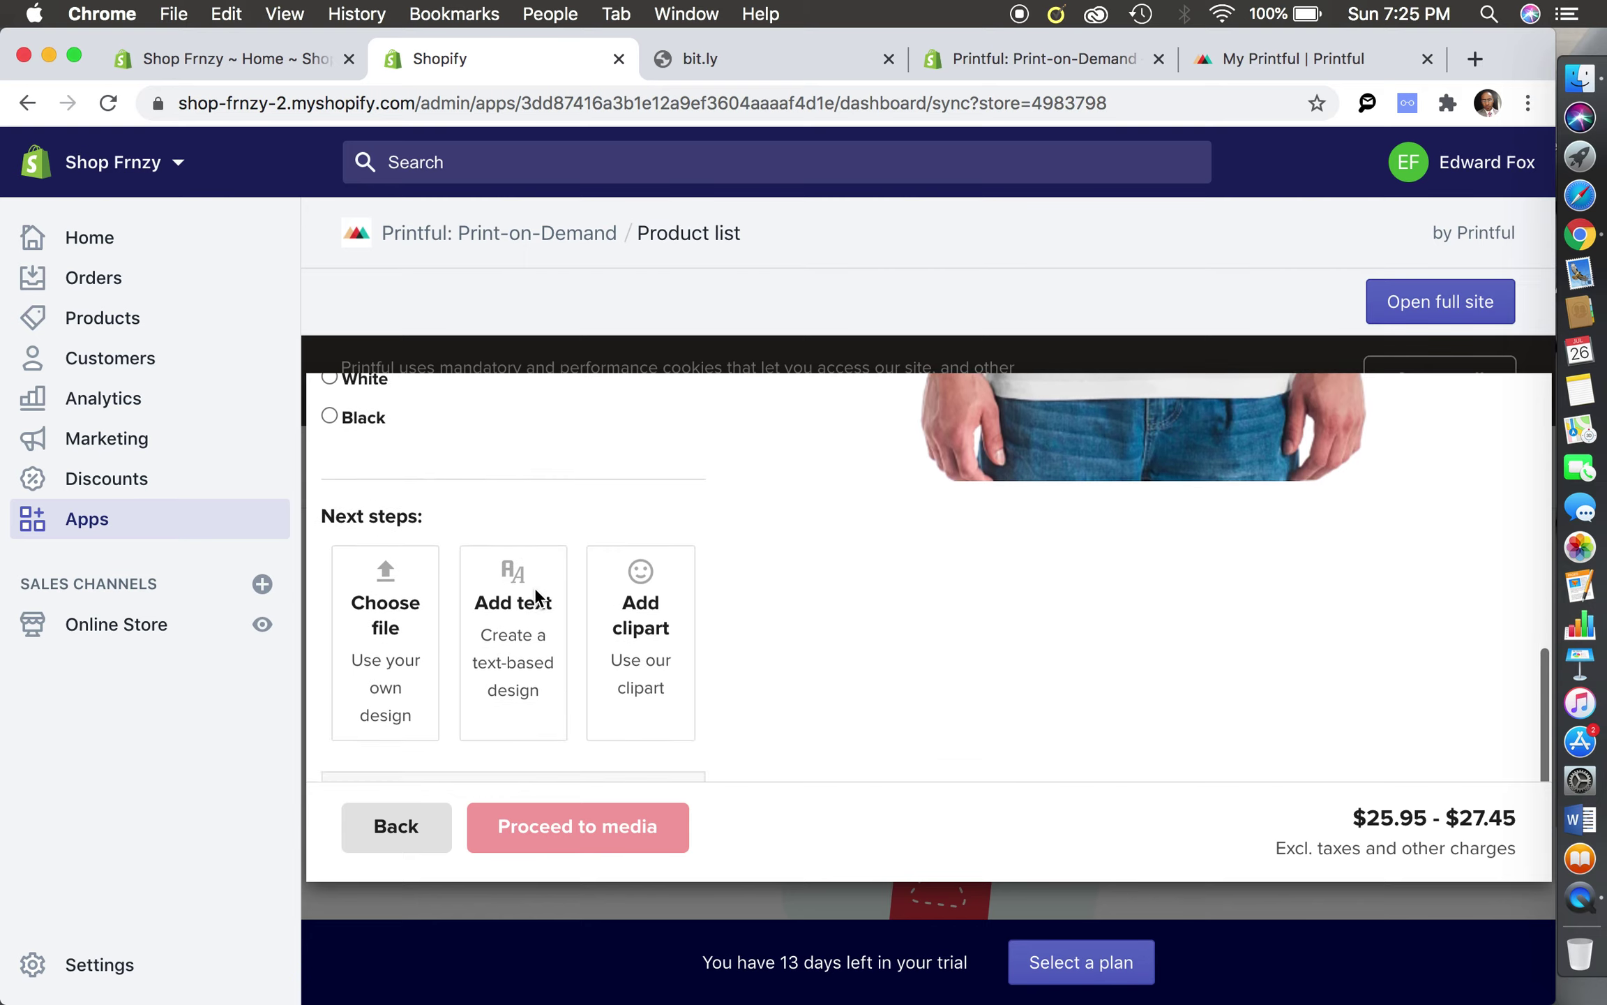
{"action": "scroll", "coordinate": [613, 520], "scroll_direction": "down", "scroll_amount": 3}
{"action": "scroll", "coordinate": [509, 453], "scroll_direction": "up", "scroll_amount": 2}
{"action": "scroll", "coordinate": [528, 503], "scroll_direction": "up", "scroll_amount": 1}
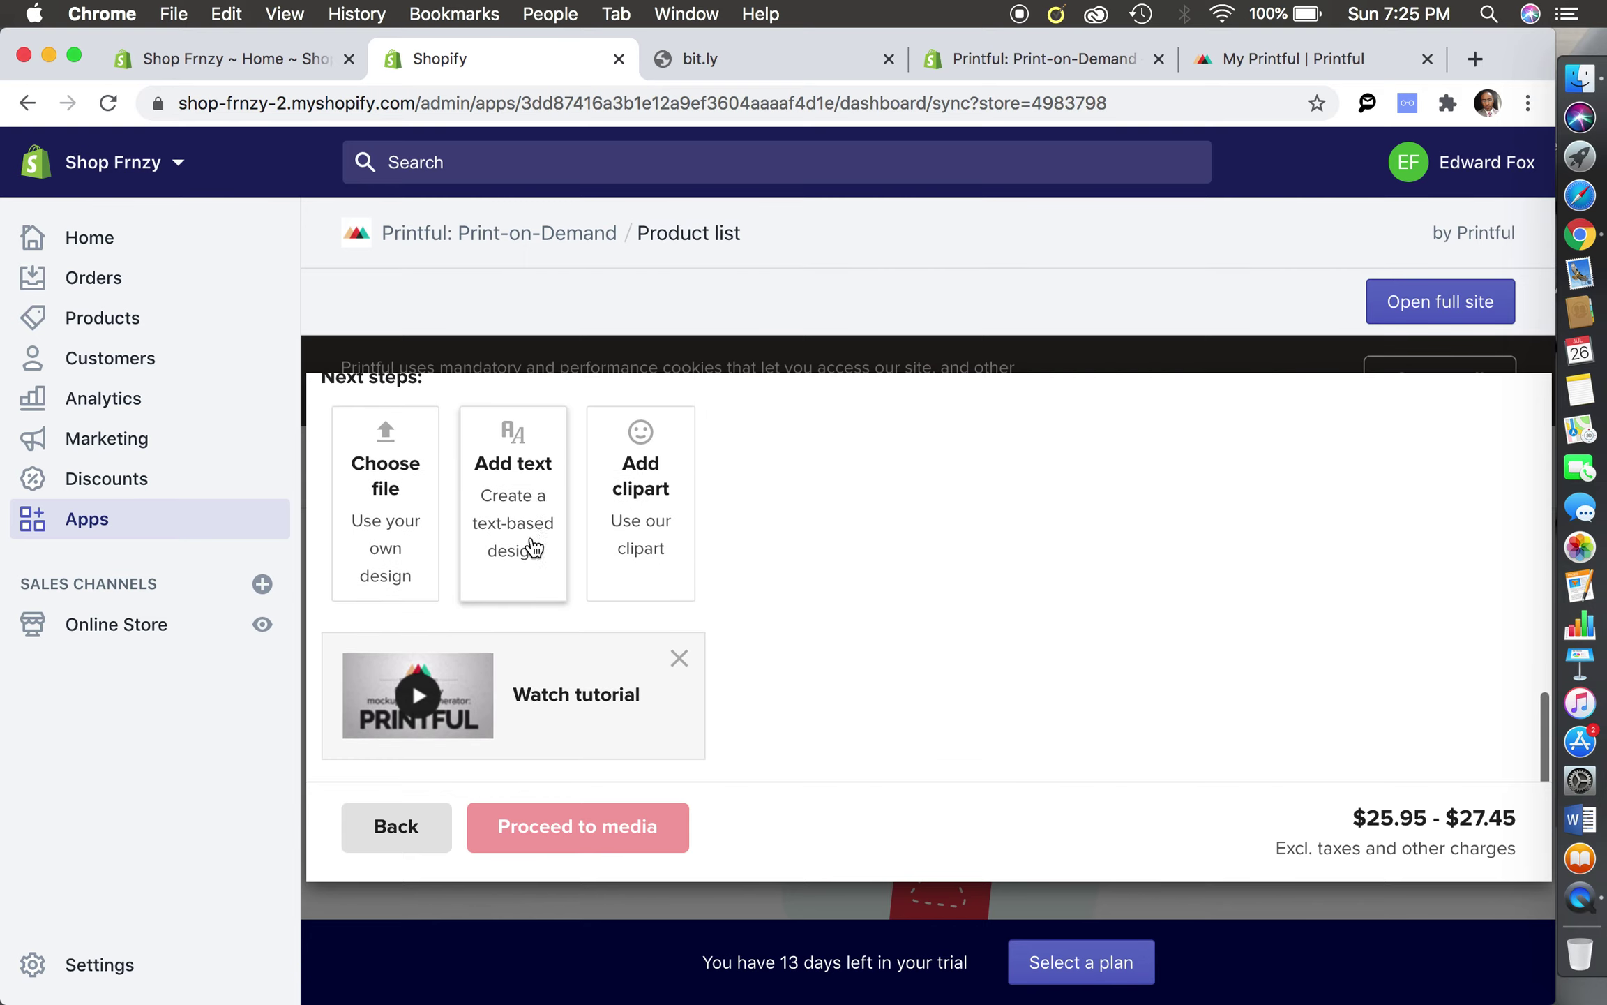
Step: Start a text design for the crew neck and close the store's file library popup
{"action": "left_click", "coordinate": [532, 543]}
{"action": "scroll", "coordinate": [950, 573], "scroll_direction": "down", "scroll_amount": 3}
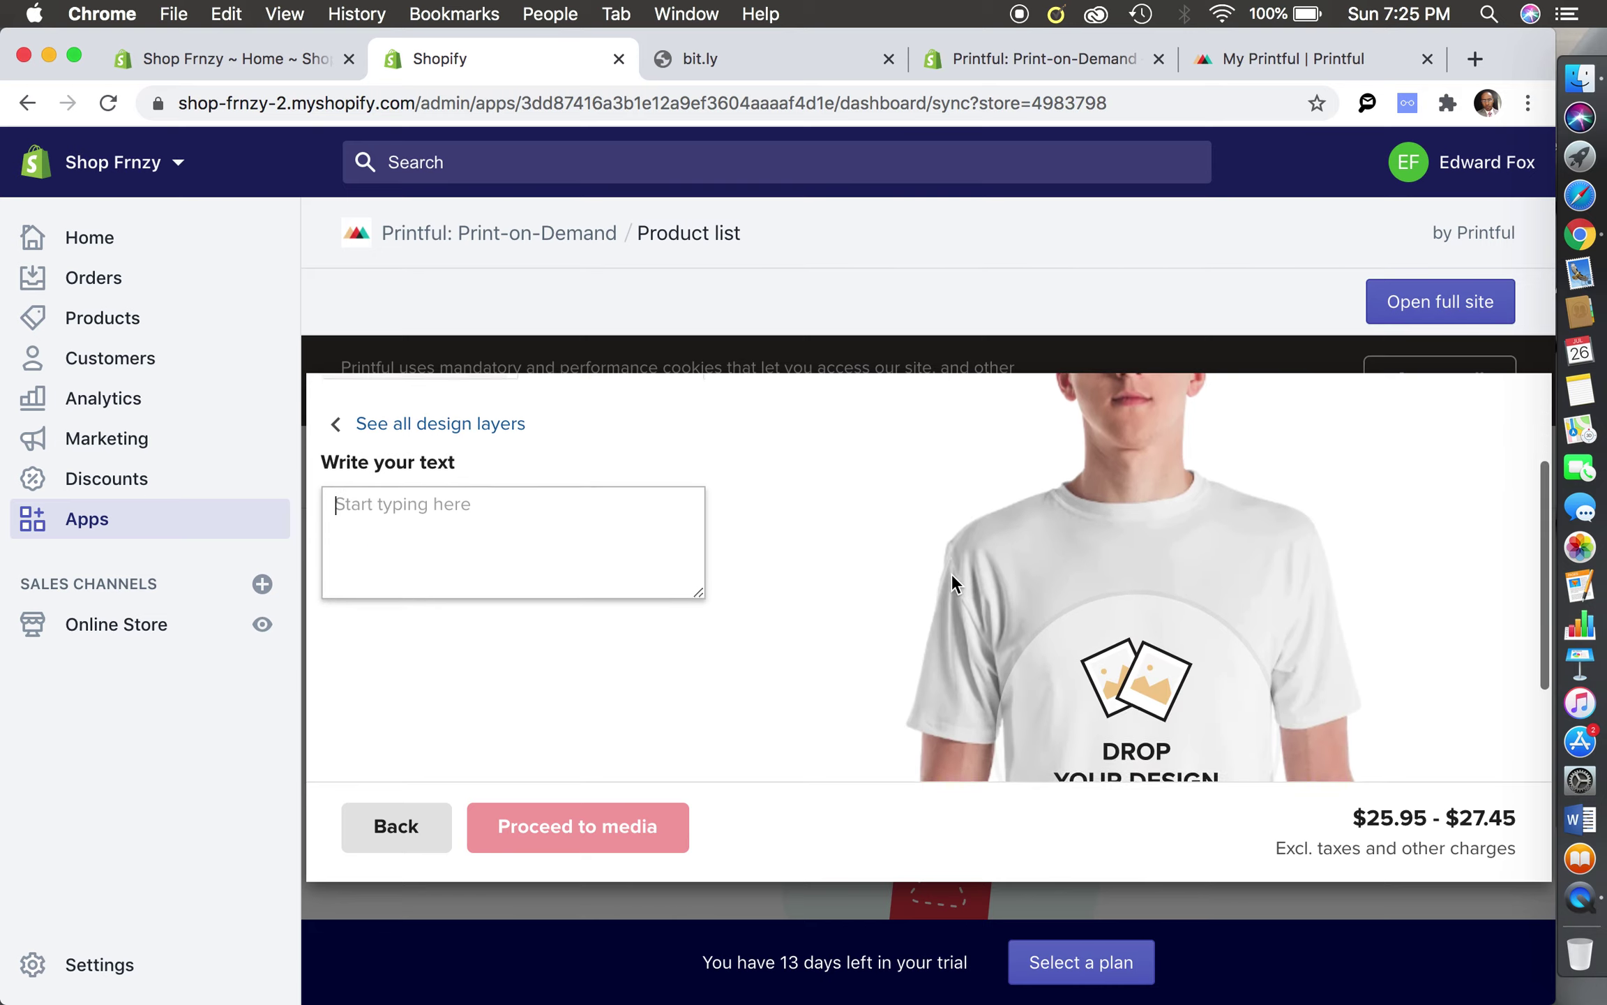
{"action": "scroll", "coordinate": [950, 573], "scroll_direction": "down", "scroll_amount": 3}
{"action": "left_click", "coordinate": [1144, 543]}
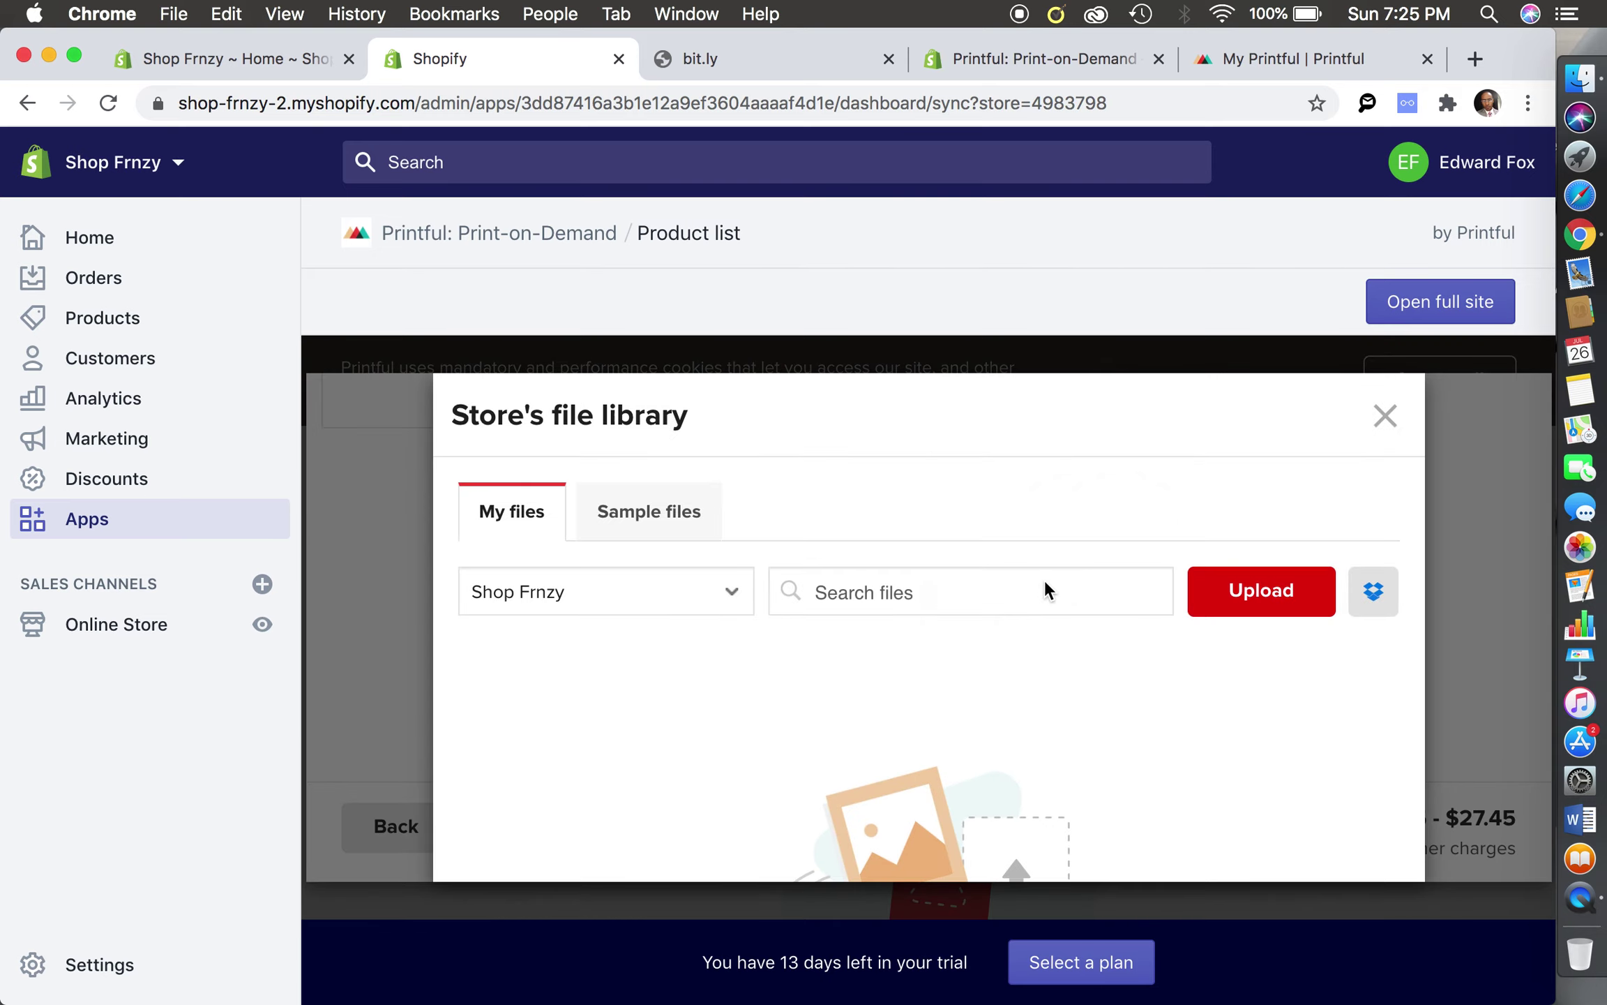
{"action": "left_click", "coordinate": [1386, 416]}
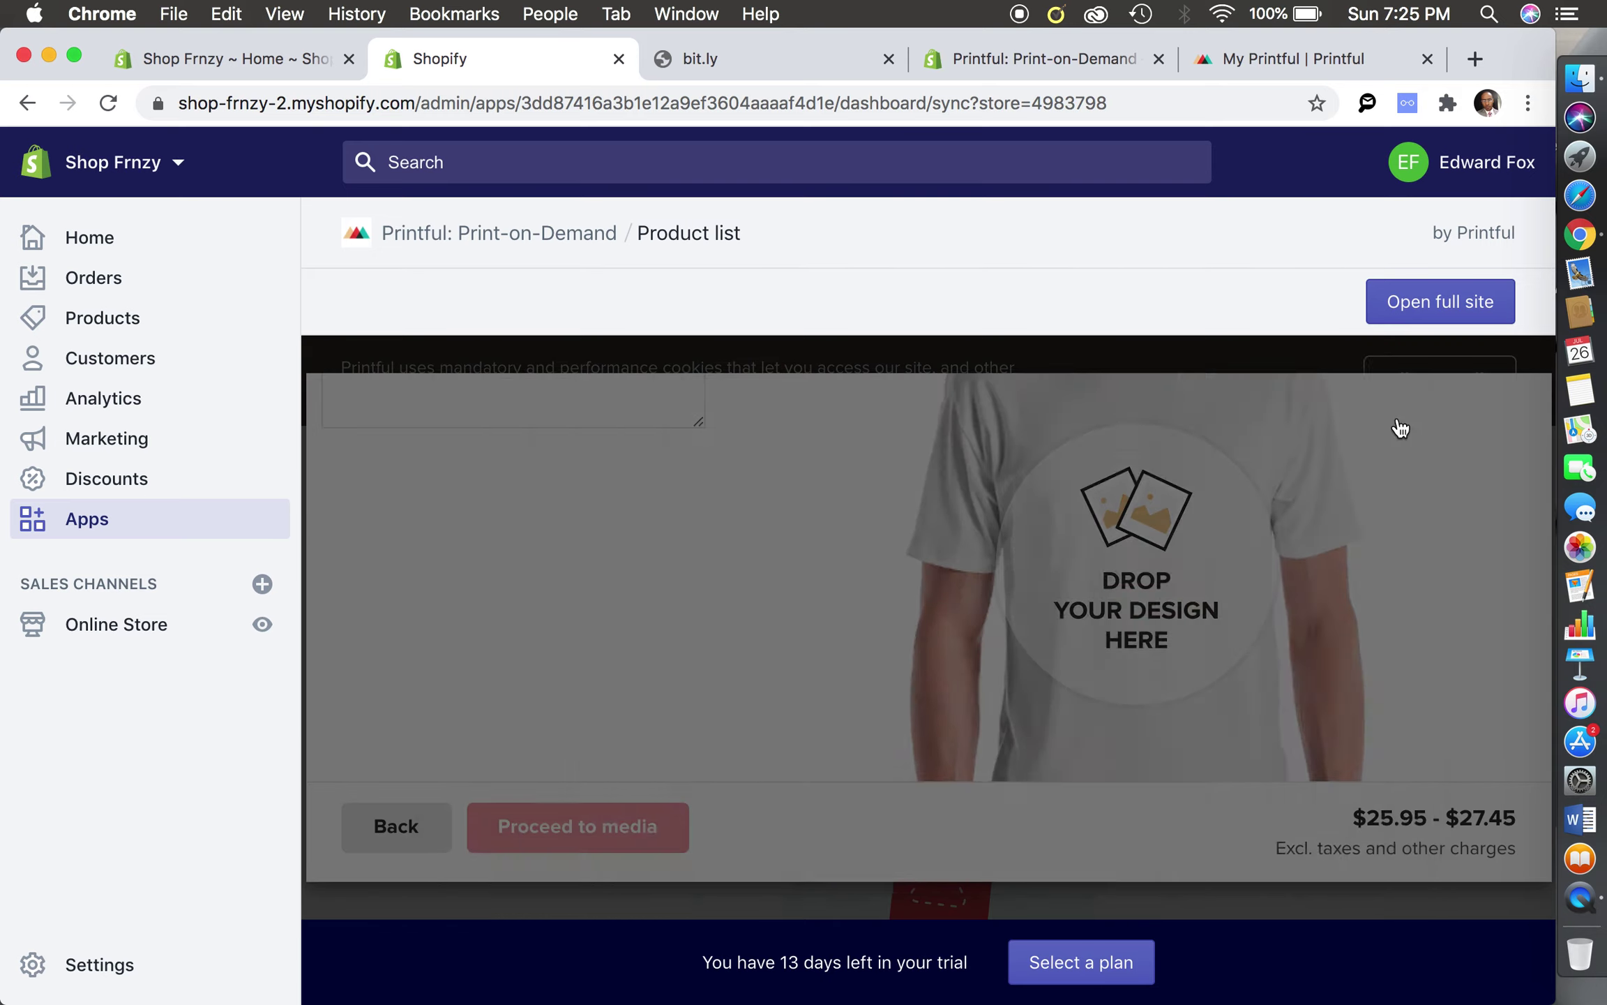
{"action": "scroll", "coordinate": [1031, 628], "scroll_direction": "up", "scroll_amount": 3}
{"action": "scroll", "coordinate": [618, 558], "scroll_direction": "up", "scroll_amount": 3}
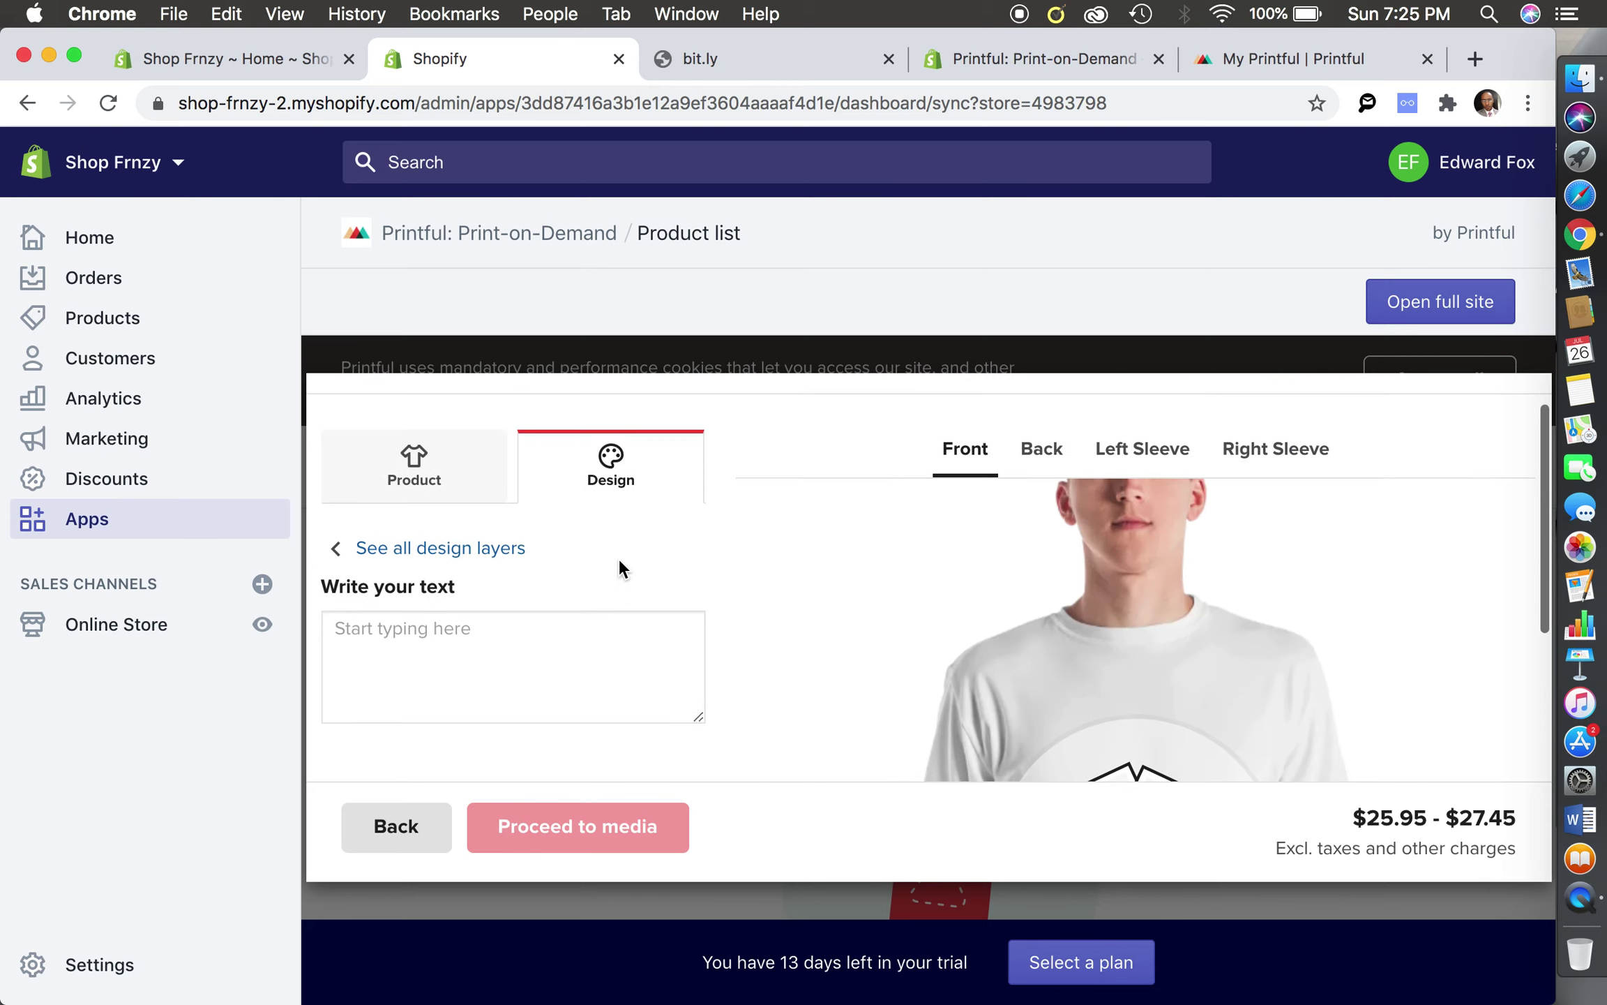
Step: Add a text layer reading 'Get Started. Work Hard. Don't Stop.' on three lines in OpenSans Bold
{"action": "left_click", "coordinate": [433, 630]}
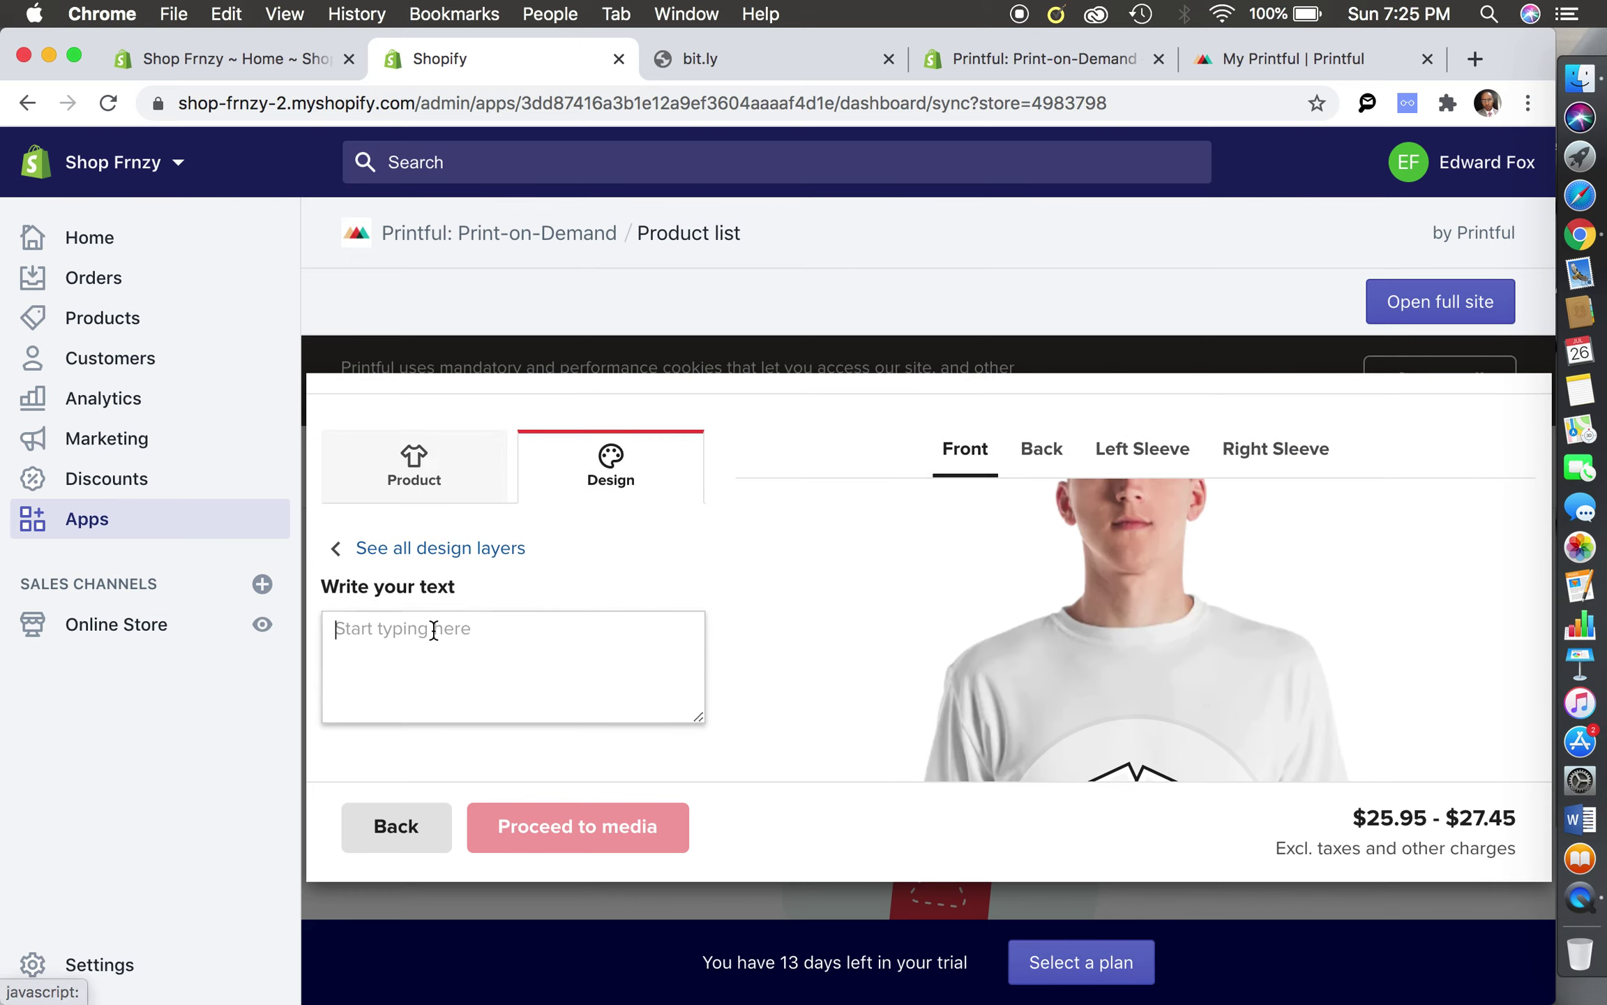
{"action": "type", "text": "You"}
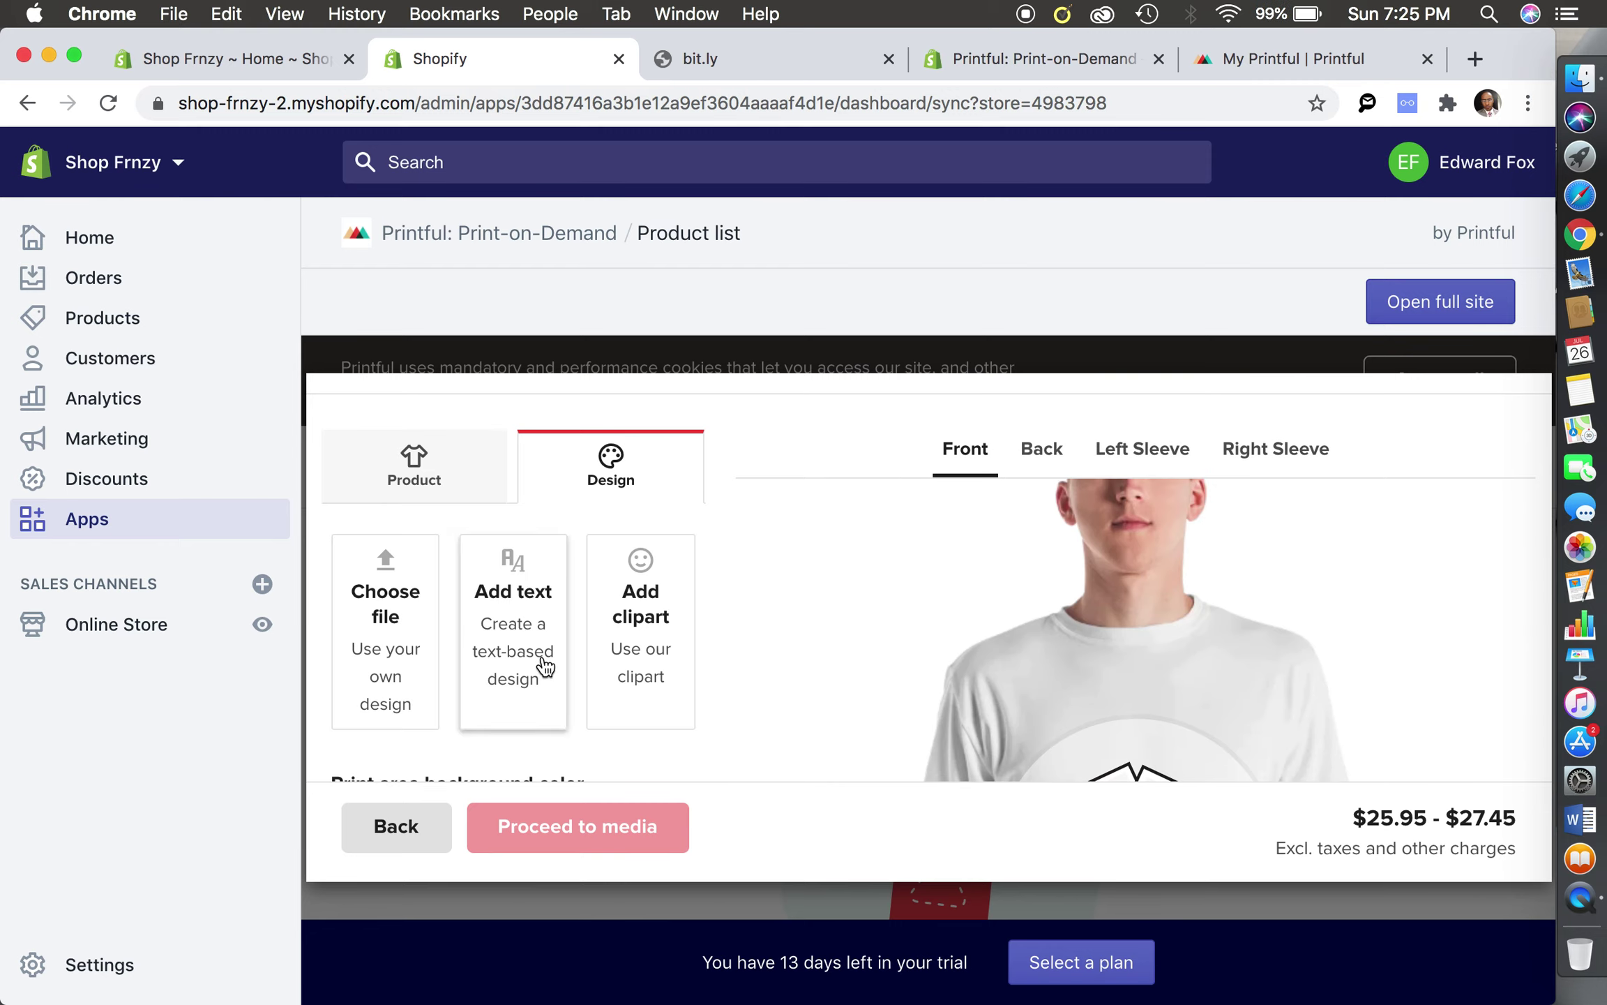
{"action": "left_click", "coordinate": [544, 664]}
{"action": "left_click", "coordinate": [528, 683]}
{"action": "type", "text": "Get Started."}
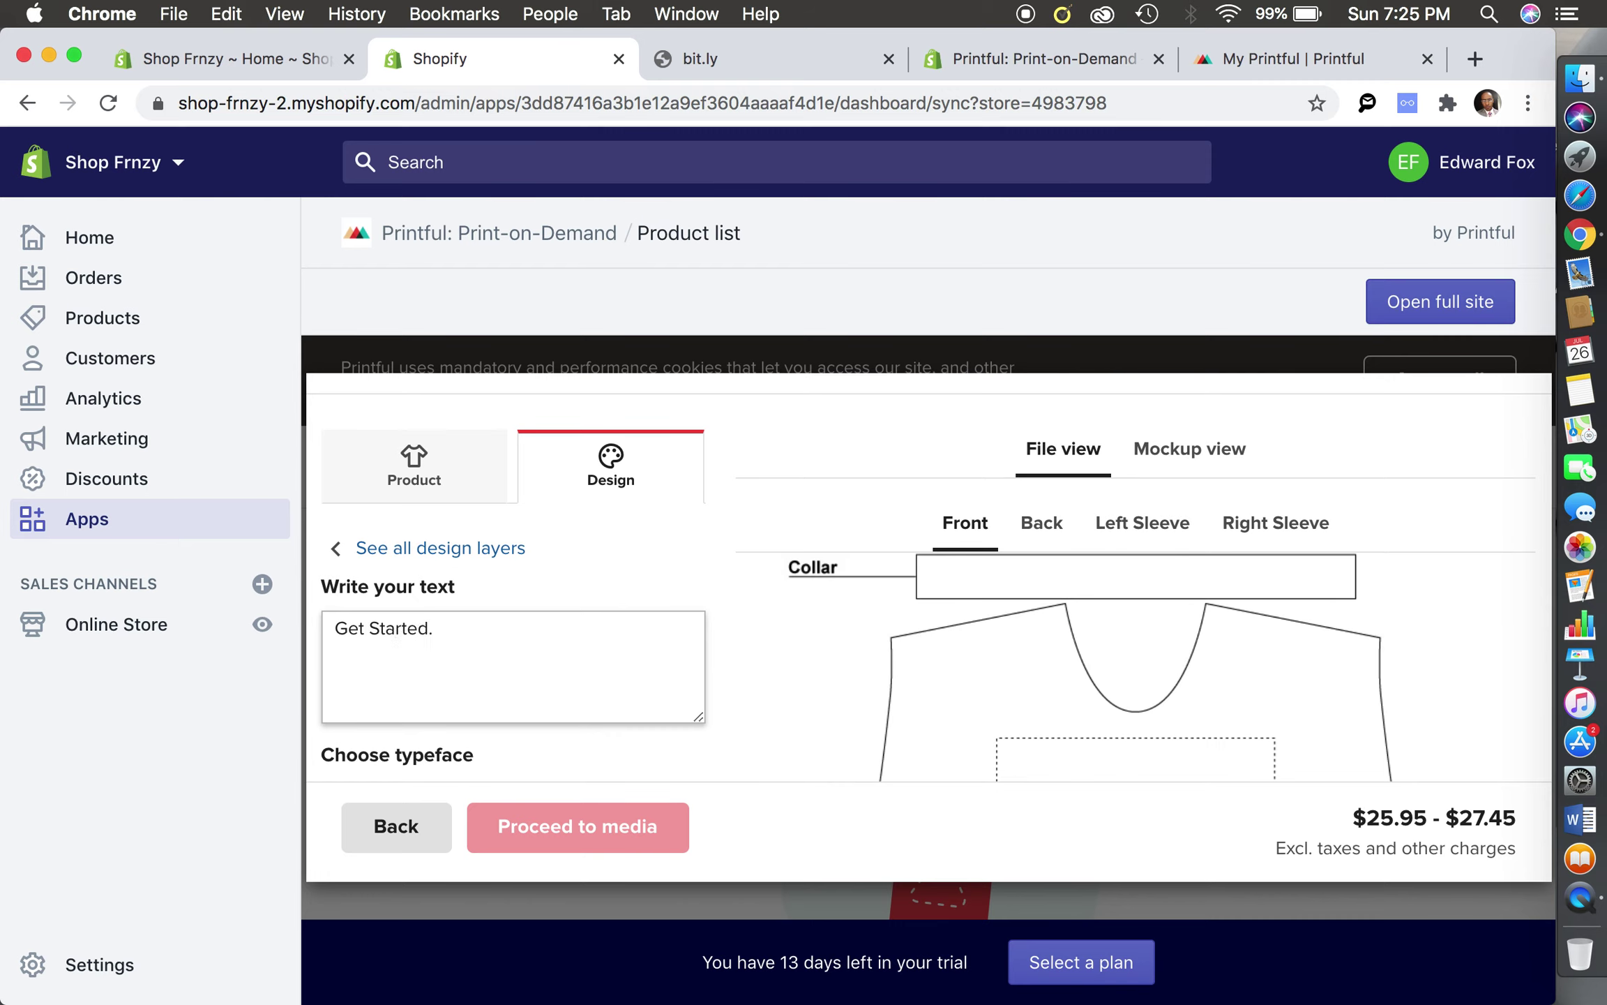
{"action": "key", "text": "Return"}
{"action": "type", "text": "Work Hard."}
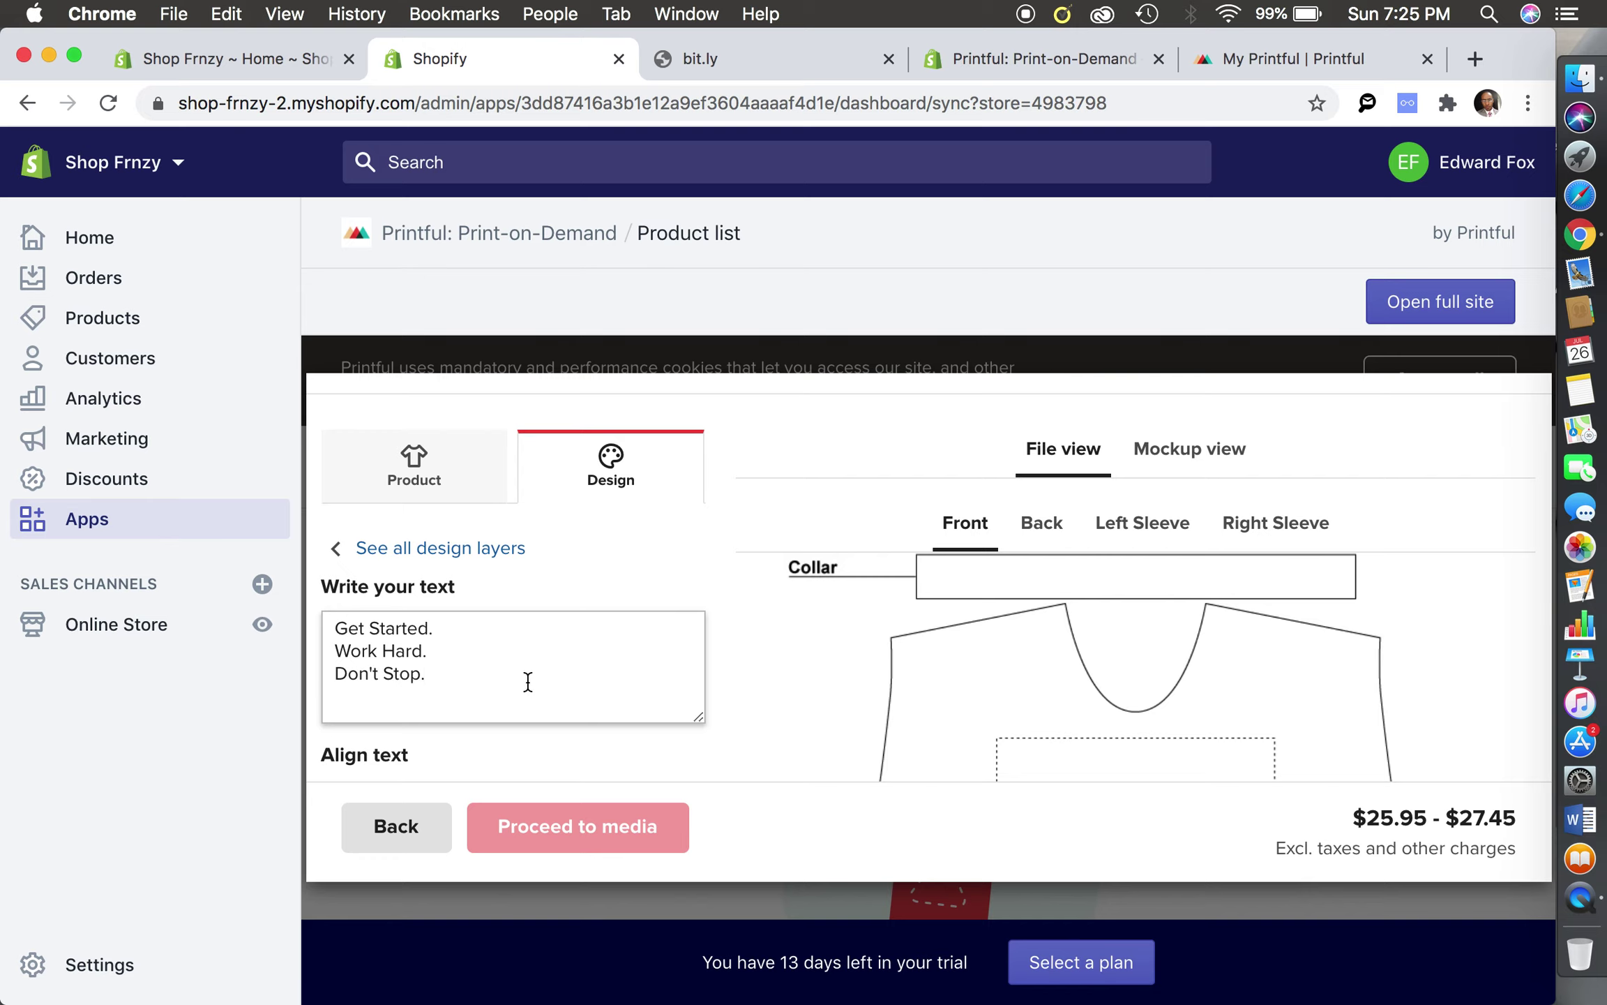
{"action": "scroll", "coordinate": [838, 692], "scroll_direction": "down", "scroll_amount": 6}
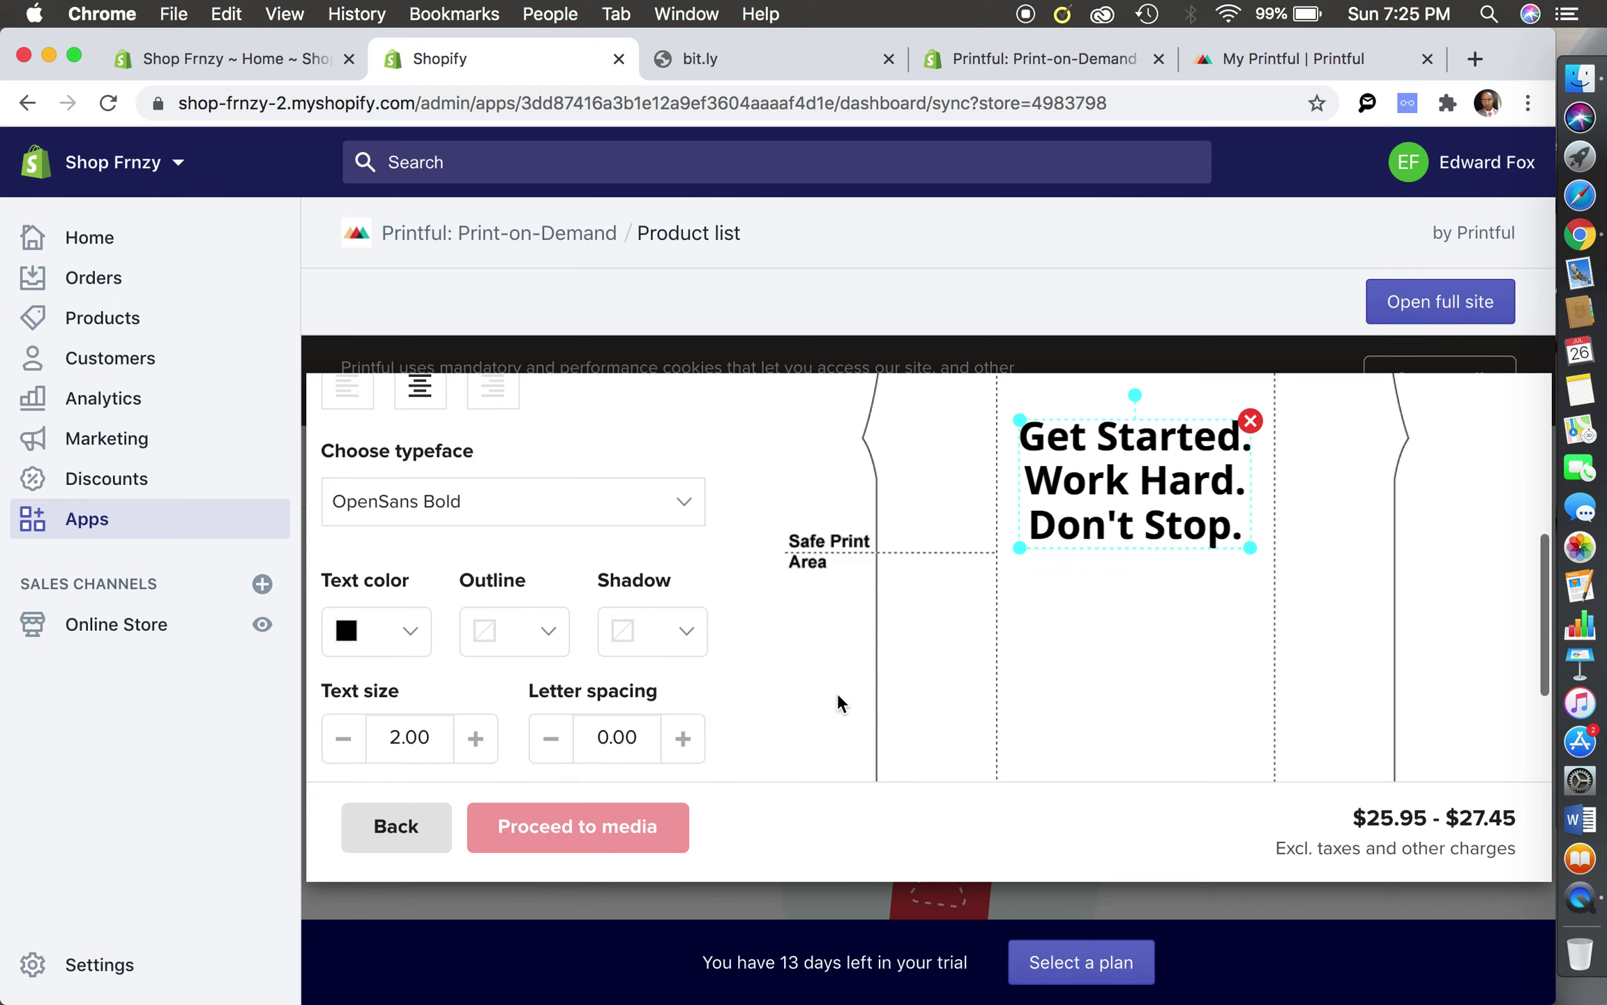
{"action": "scroll", "coordinate": [838, 692], "scroll_direction": "up", "scroll_amount": 2}
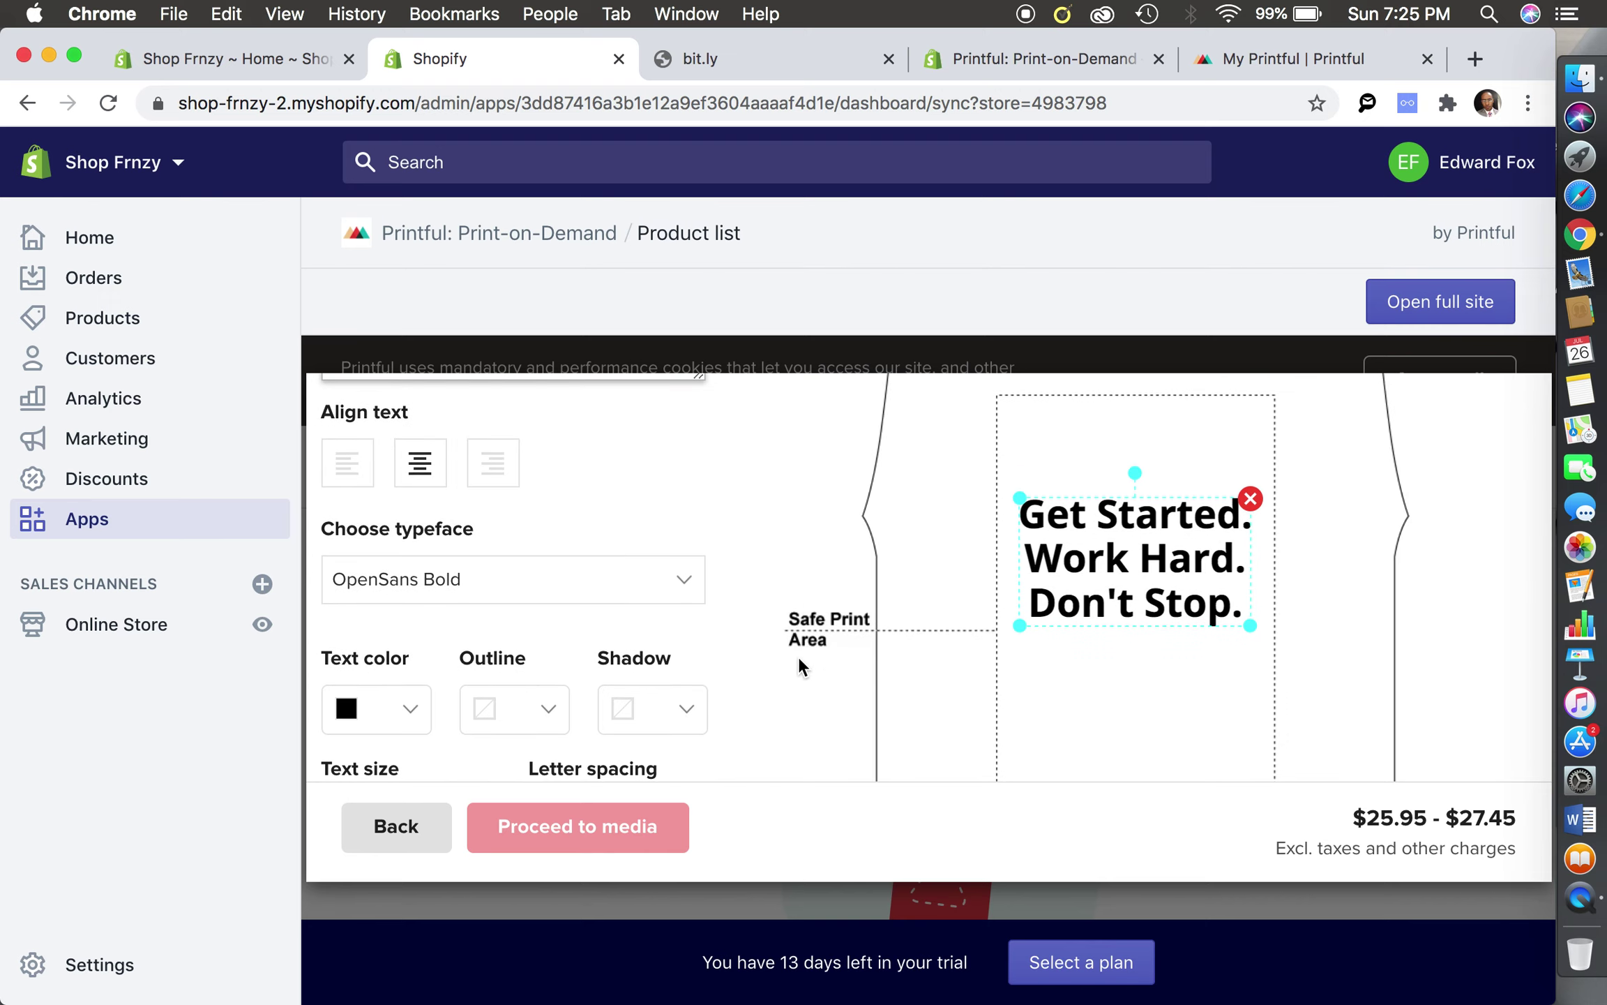
{"action": "scroll", "coordinate": [717, 660], "scroll_direction": "down", "scroll_amount": 5}
{"action": "scroll", "coordinate": [717, 660], "scroll_direction": "down", "scroll_amount": 3}
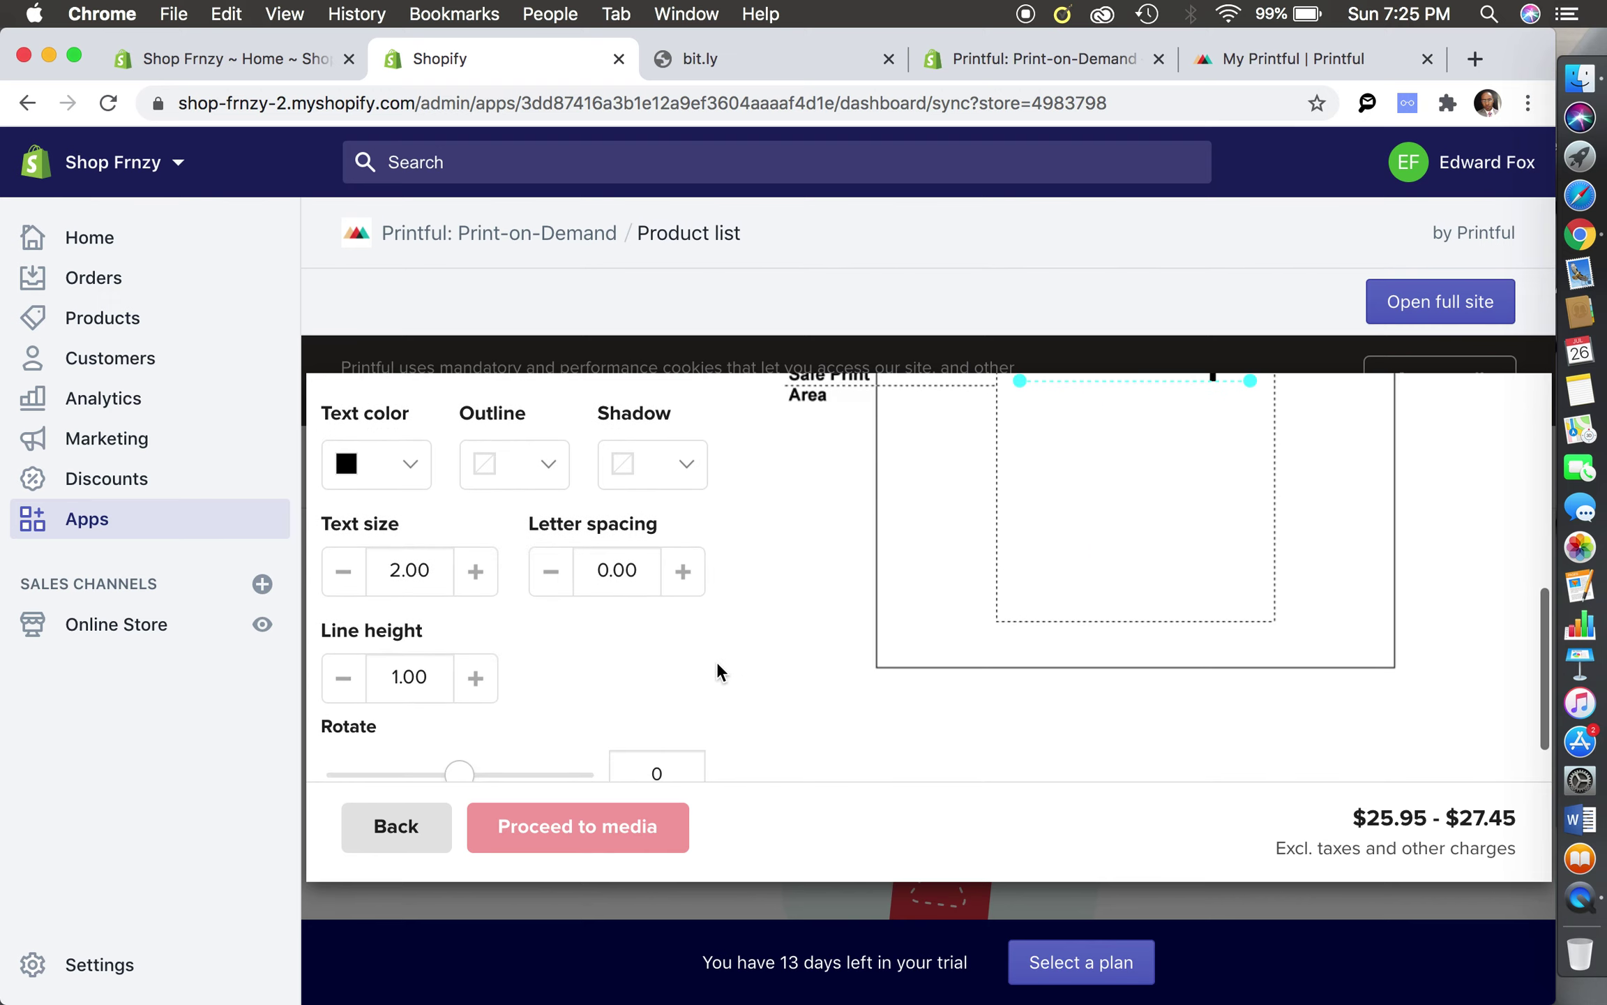
{"action": "scroll", "coordinate": [717, 661], "scroll_direction": "down", "scroll_amount": 3}
{"action": "scroll", "coordinate": [718, 661], "scroll_direction": "down", "scroll_amount": 2}
{"action": "scroll", "coordinate": [718, 661], "scroll_direction": "up", "scroll_amount": 3}
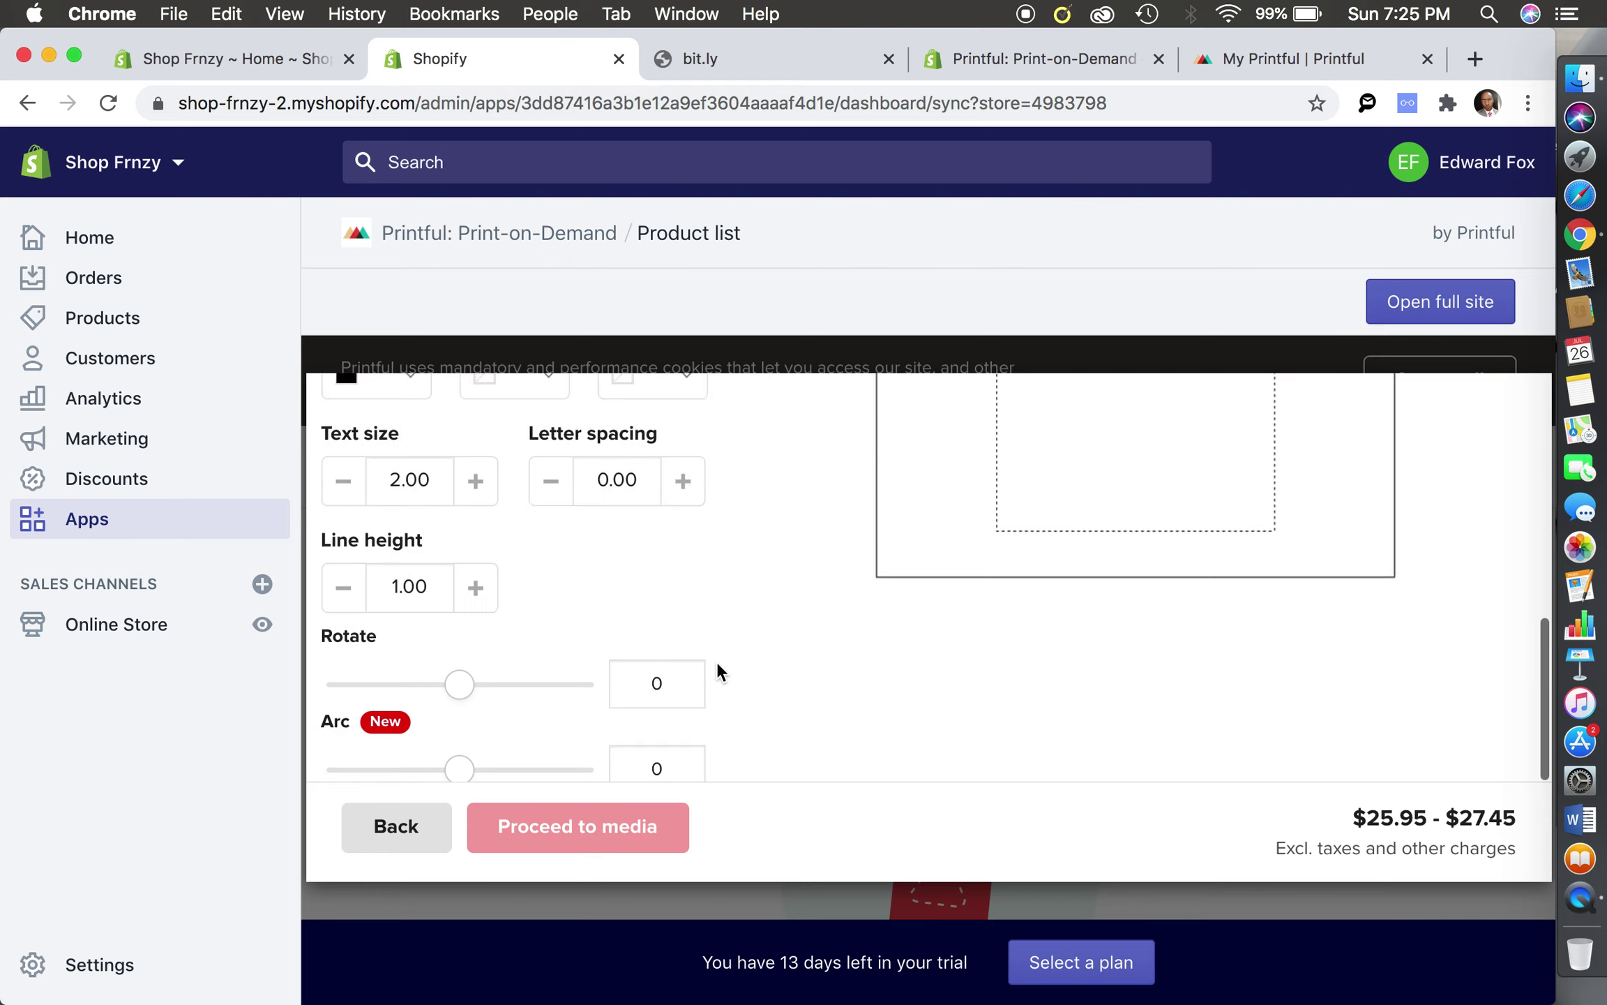
{"action": "scroll", "coordinate": [717, 662], "scroll_direction": "up", "scroll_amount": 8}
{"action": "scroll", "coordinate": [717, 660], "scroll_direction": "up", "scroll_amount": 2}
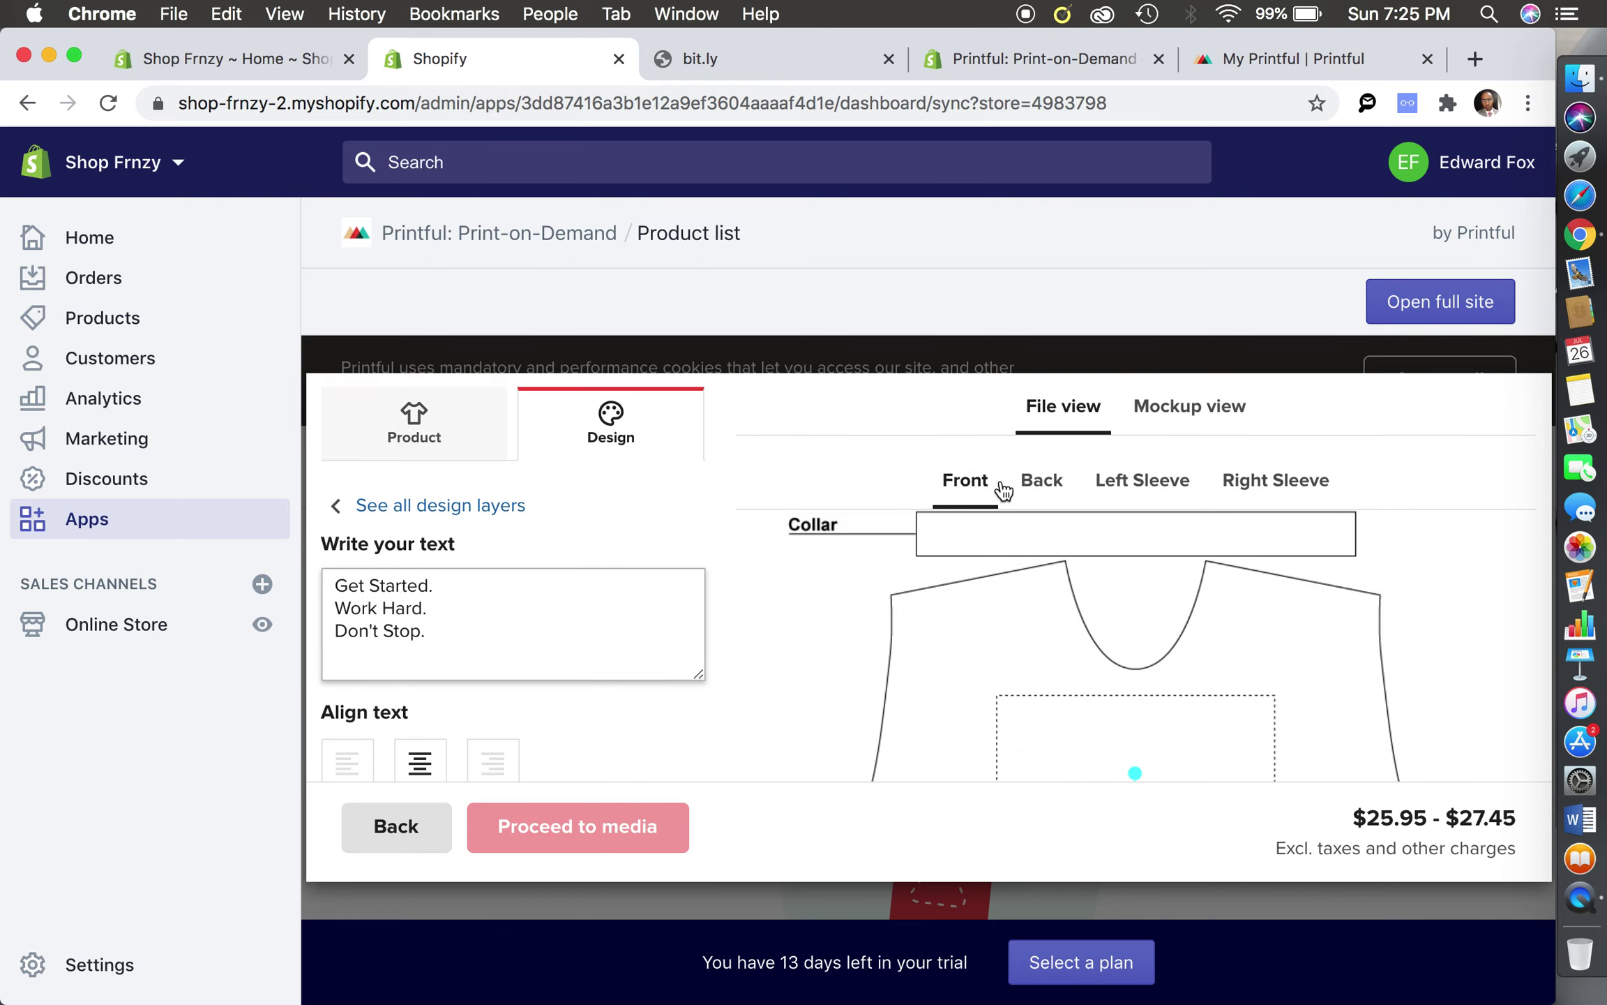
Step: Check the empty Back, Left Sleeve and Right Sleeve placements, then return to Front
{"action": "left_click", "coordinate": [1041, 479]}
{"action": "scroll", "coordinate": [1022, 490], "scroll_direction": "down", "scroll_amount": 3}
{"action": "scroll", "coordinate": [1020, 490], "scroll_direction": "up", "scroll_amount": 3}
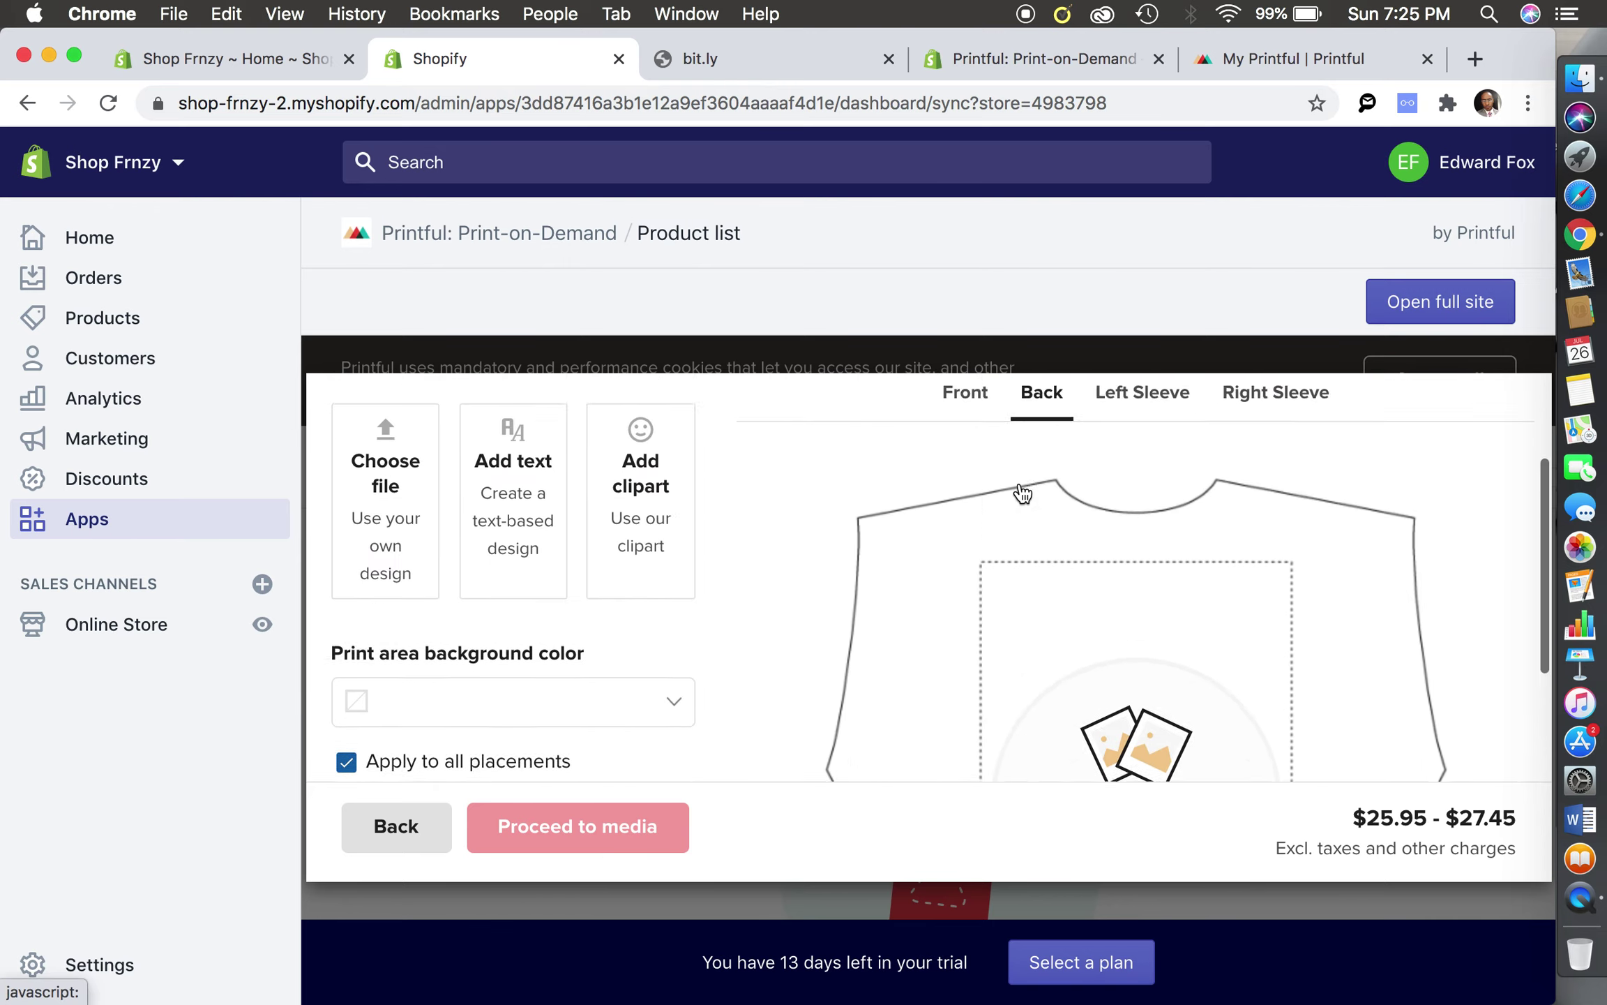
{"action": "scroll", "coordinate": [1022, 490], "scroll_direction": "up", "scroll_amount": 2}
{"action": "scroll", "coordinate": [1021, 491], "scroll_direction": "down", "scroll_amount": 1}
{"action": "scroll", "coordinate": [1021, 491], "scroll_direction": "down", "scroll_amount": 6}
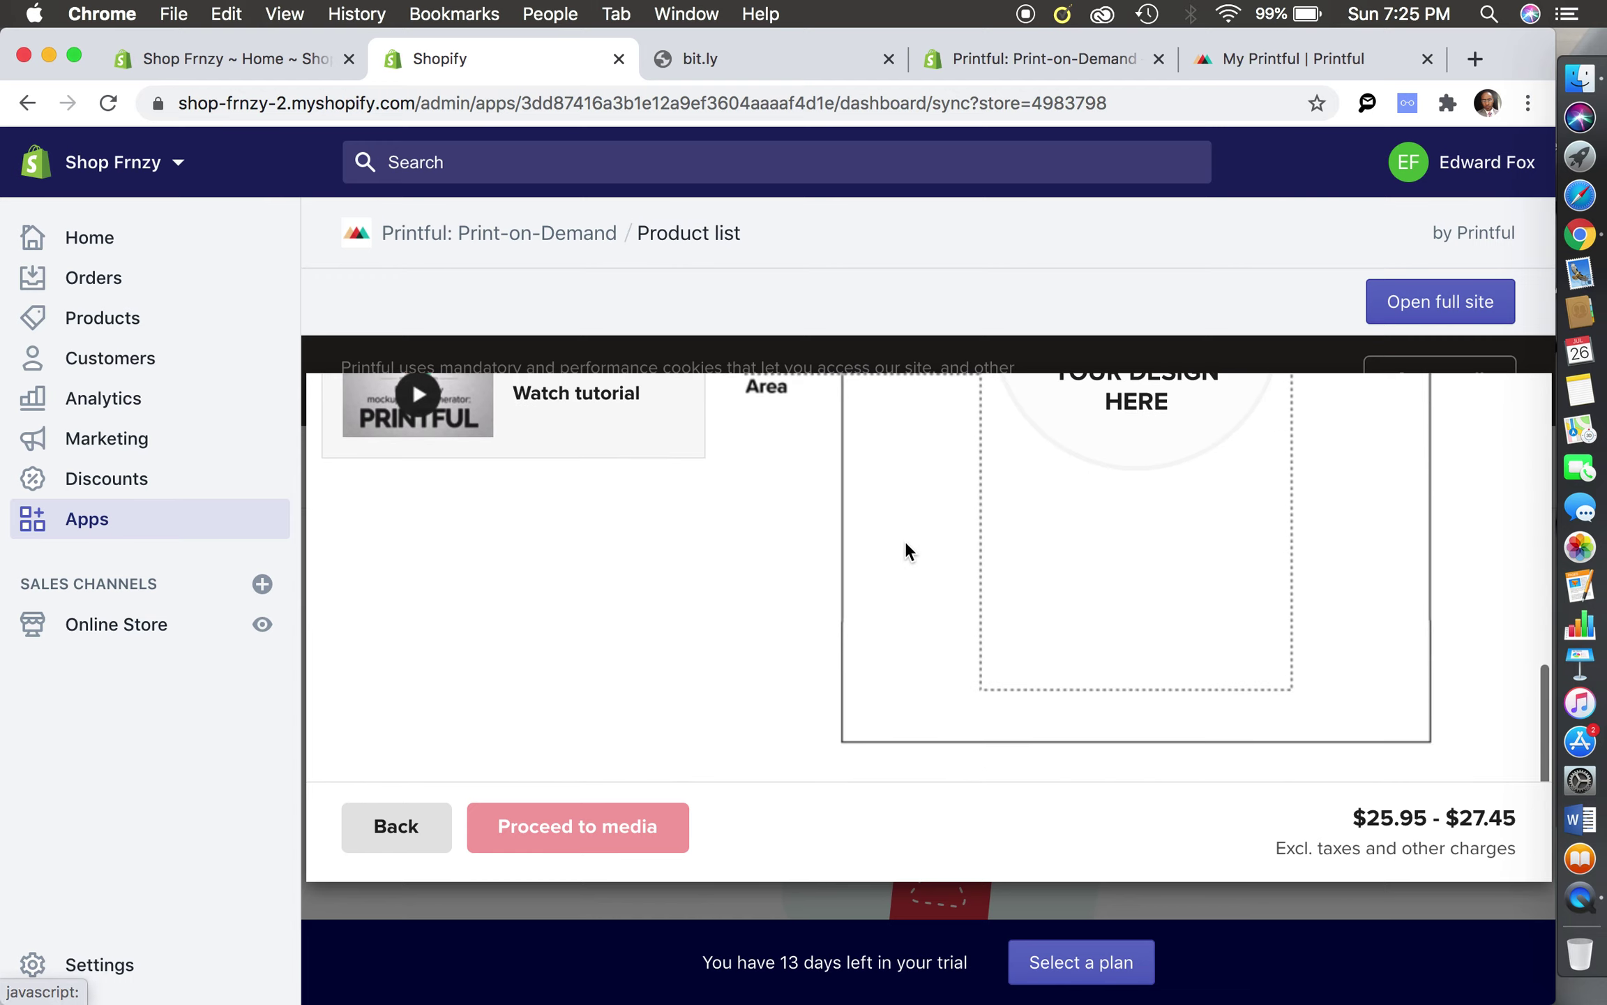
{"action": "scroll", "coordinate": [905, 542], "scroll_direction": "up", "scroll_amount": 3}
{"action": "scroll", "coordinate": [907, 541], "scroll_direction": "up", "scroll_amount": 2}
{"action": "scroll", "coordinate": [906, 541], "scroll_direction": "up", "scroll_amount": 3}
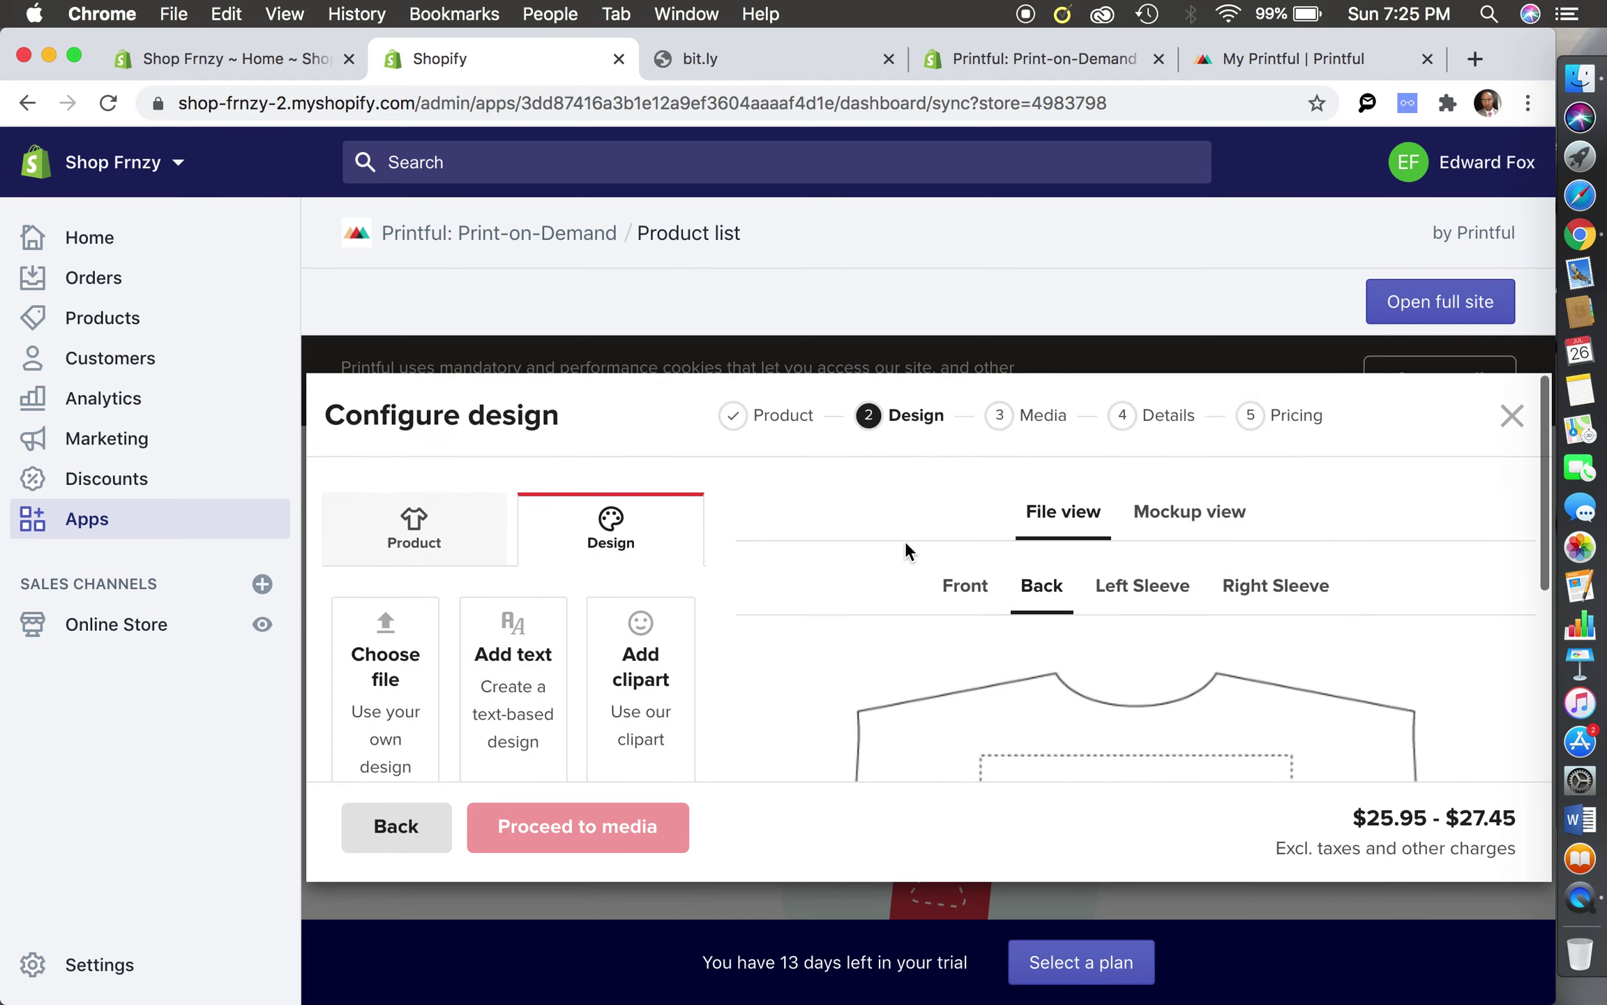
{"action": "scroll", "coordinate": [905, 541], "scroll_direction": "down", "scroll_amount": 2}
{"action": "left_click", "coordinate": [1142, 385]}
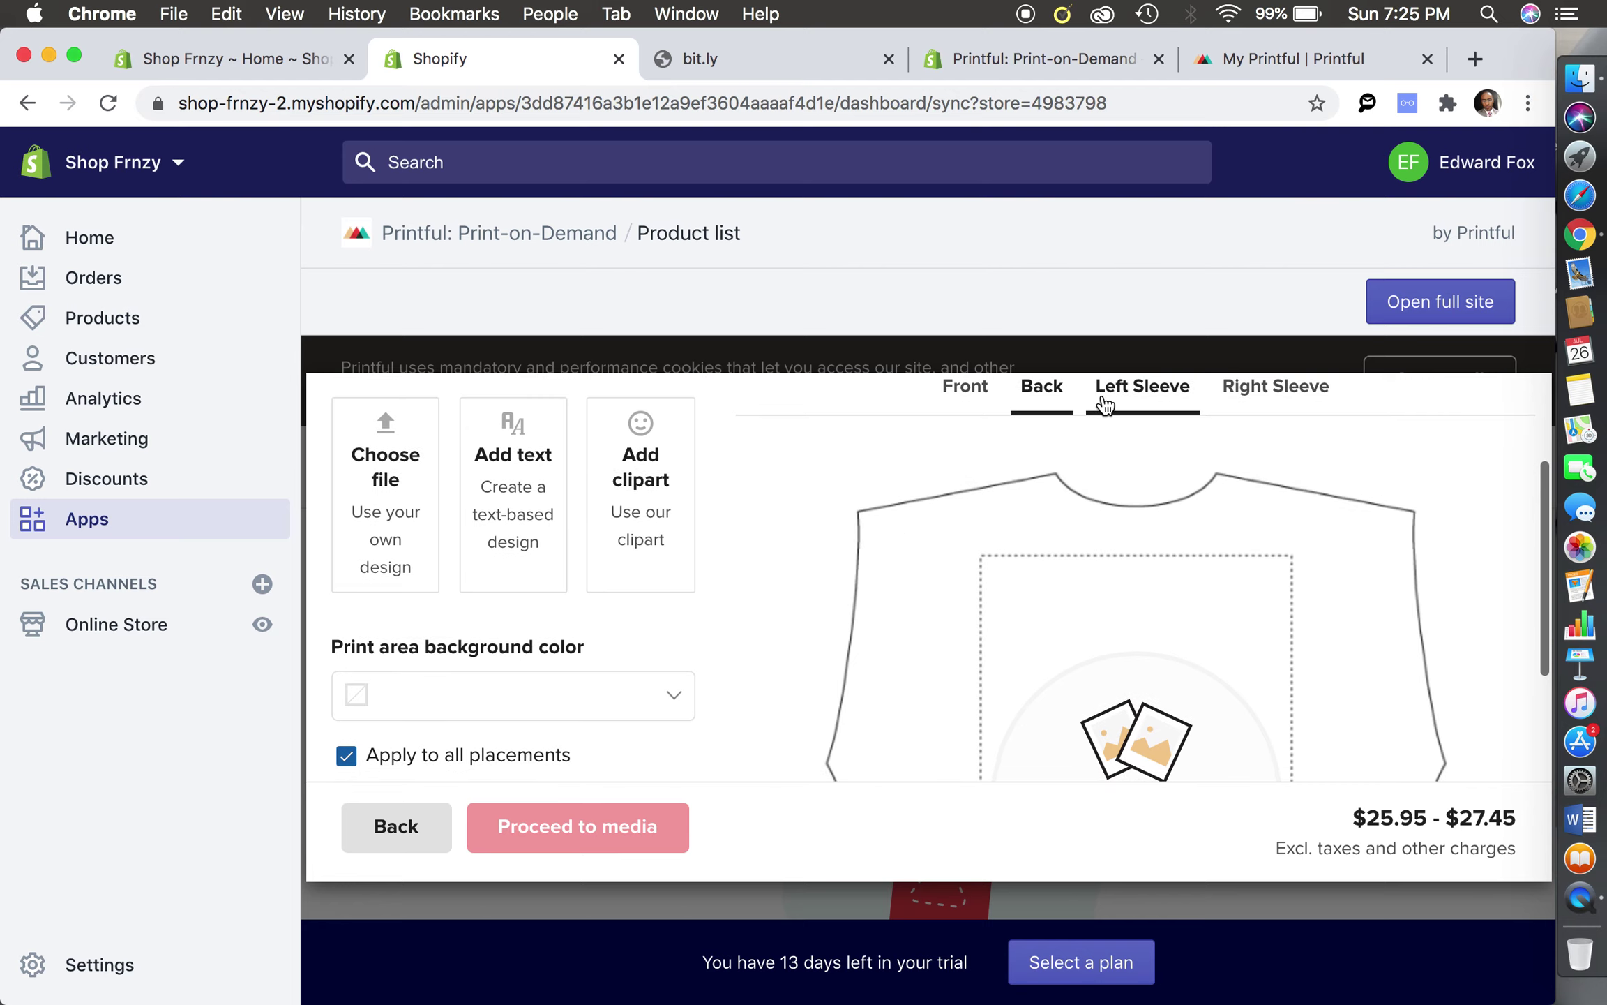
{"action": "left_click", "coordinate": [1262, 403]}
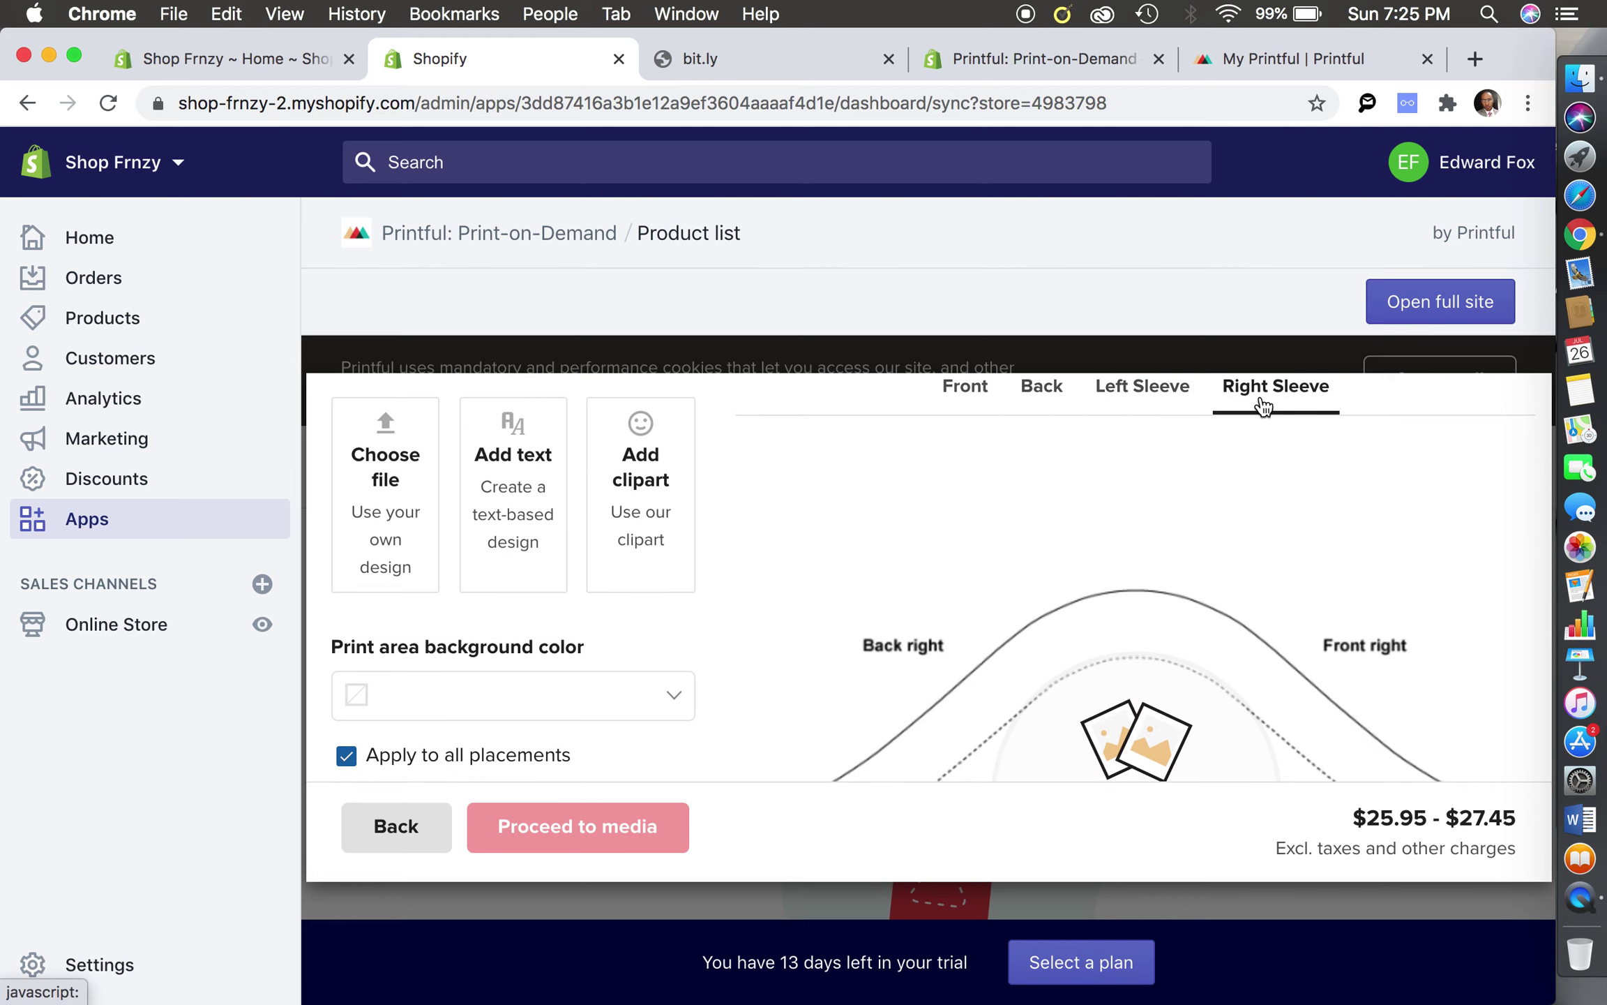
{"action": "left_click", "coordinate": [967, 389]}
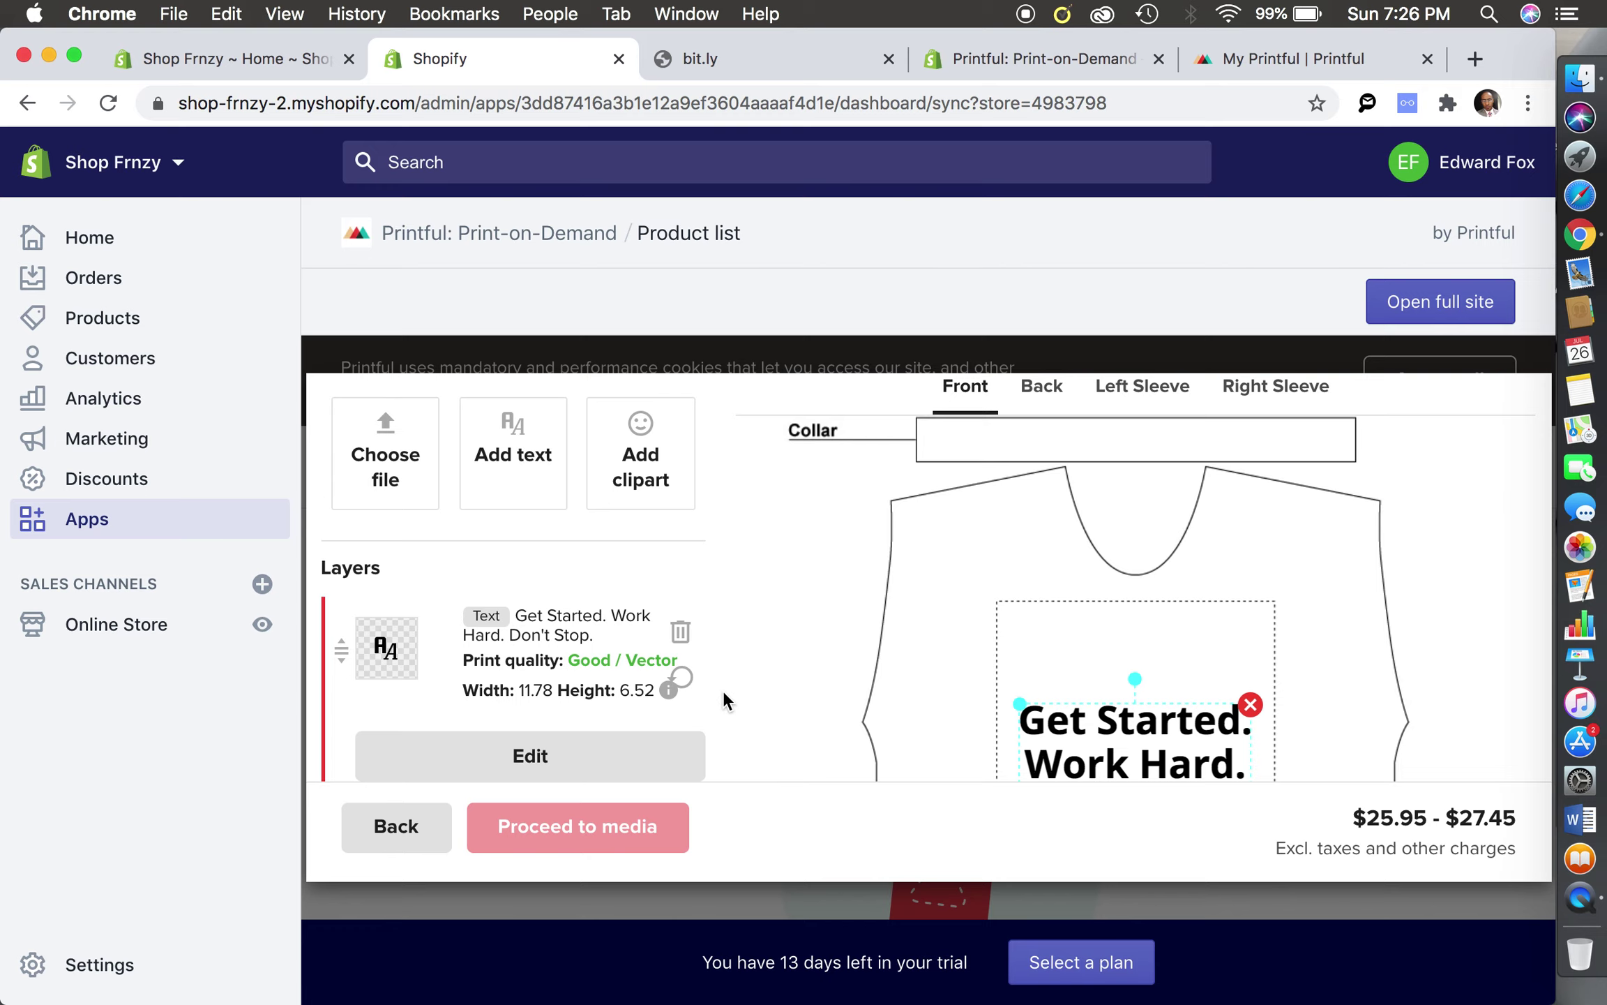
{"action": "scroll", "coordinate": [731, 664], "scroll_direction": "down", "scroll_amount": 5}
{"action": "scroll", "coordinate": [731, 665], "scroll_direction": "down", "scroll_amount": 5}
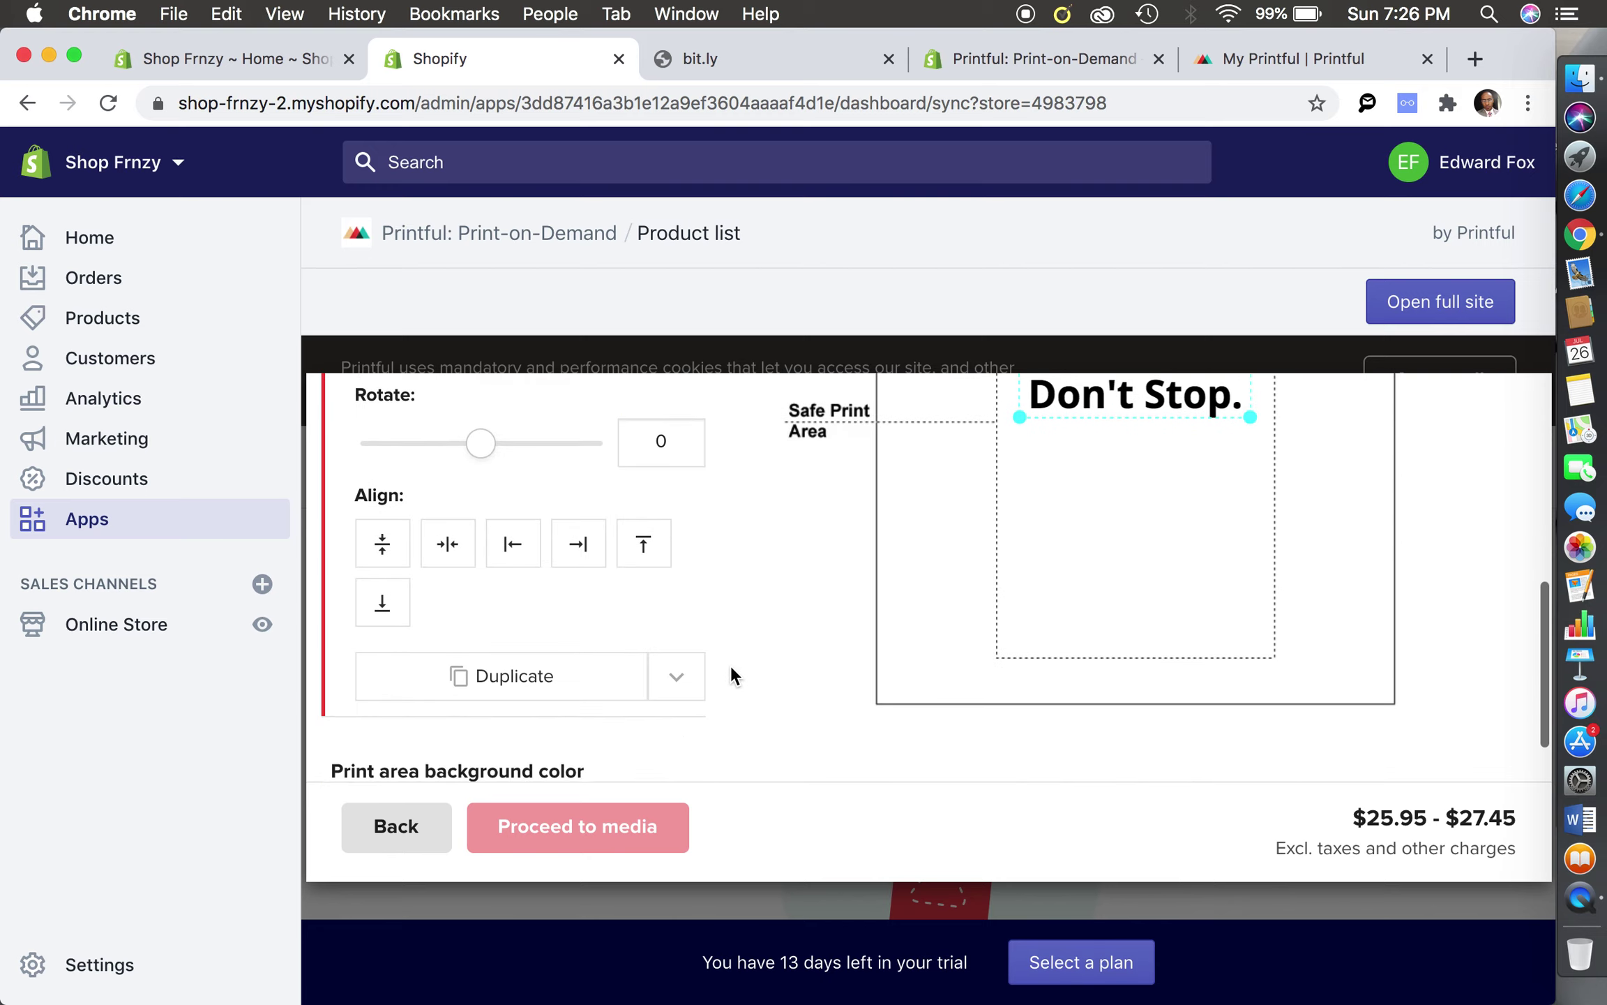
{"action": "scroll", "coordinate": [732, 664], "scroll_direction": "down", "scroll_amount": 5}
{"action": "scroll", "coordinate": [731, 664], "scroll_direction": "down", "scroll_amount": 3}
{"action": "scroll", "coordinate": [731, 664], "scroll_direction": "down", "scroll_amount": 1}
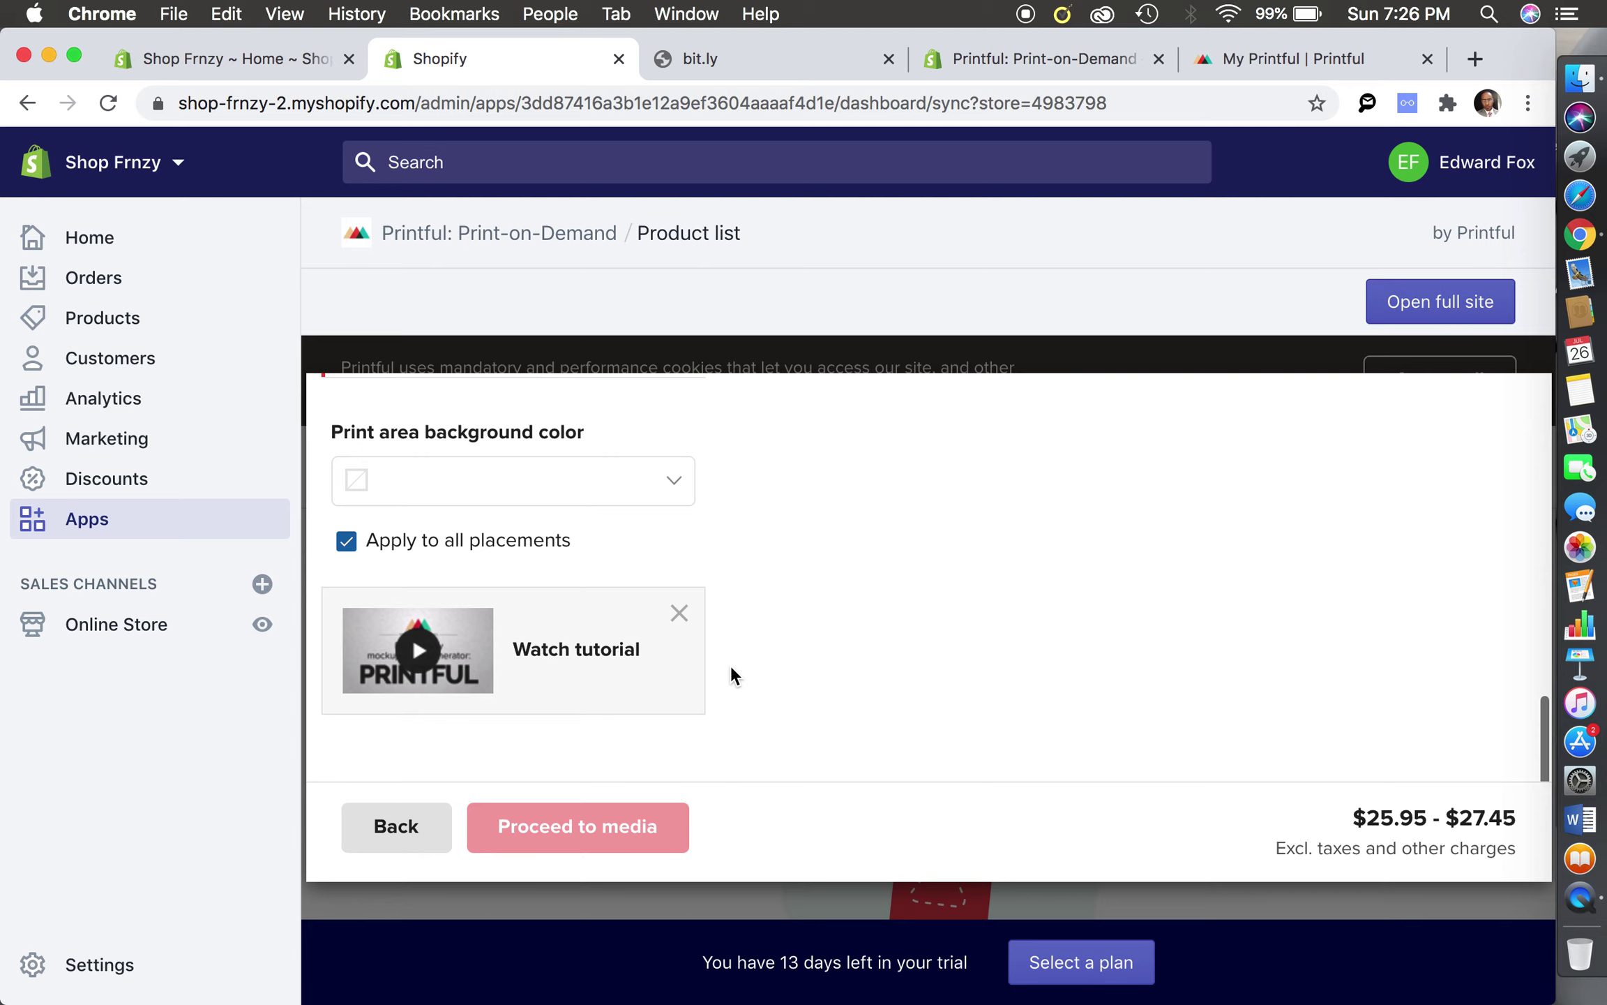
{"action": "scroll", "coordinate": [731, 665], "scroll_direction": "up", "scroll_amount": 2}
{"action": "scroll", "coordinate": [731, 665], "scroll_direction": "up", "scroll_amount": 8}
{"action": "scroll", "coordinate": [731, 665], "scroll_direction": "up", "scroll_amount": 4}
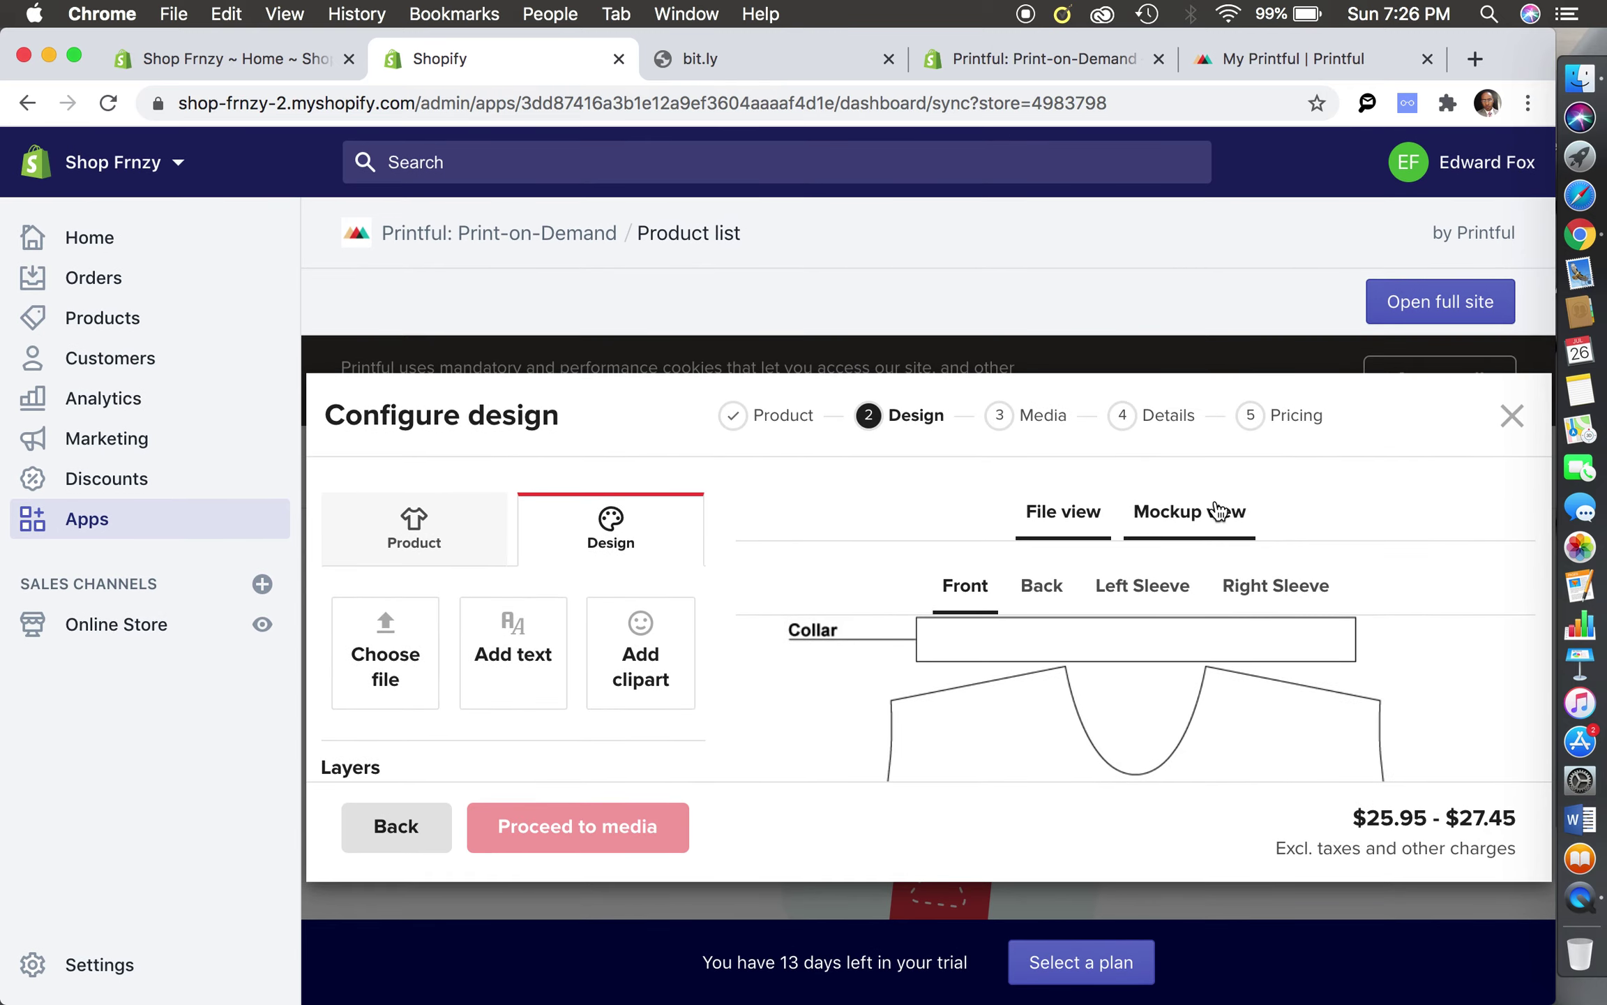
Step: Preview the mockup, return to the flat template and set the stitch colour to Black
{"action": "left_click", "coordinate": [1190, 513]}
{"action": "scroll", "coordinate": [1051, 591], "scroll_direction": "down", "scroll_amount": 1}
{"action": "scroll", "coordinate": [1053, 591], "scroll_direction": "down", "scroll_amount": 2}
{"action": "scroll", "coordinate": [1053, 592], "scroll_direction": "up", "scroll_amount": 3}
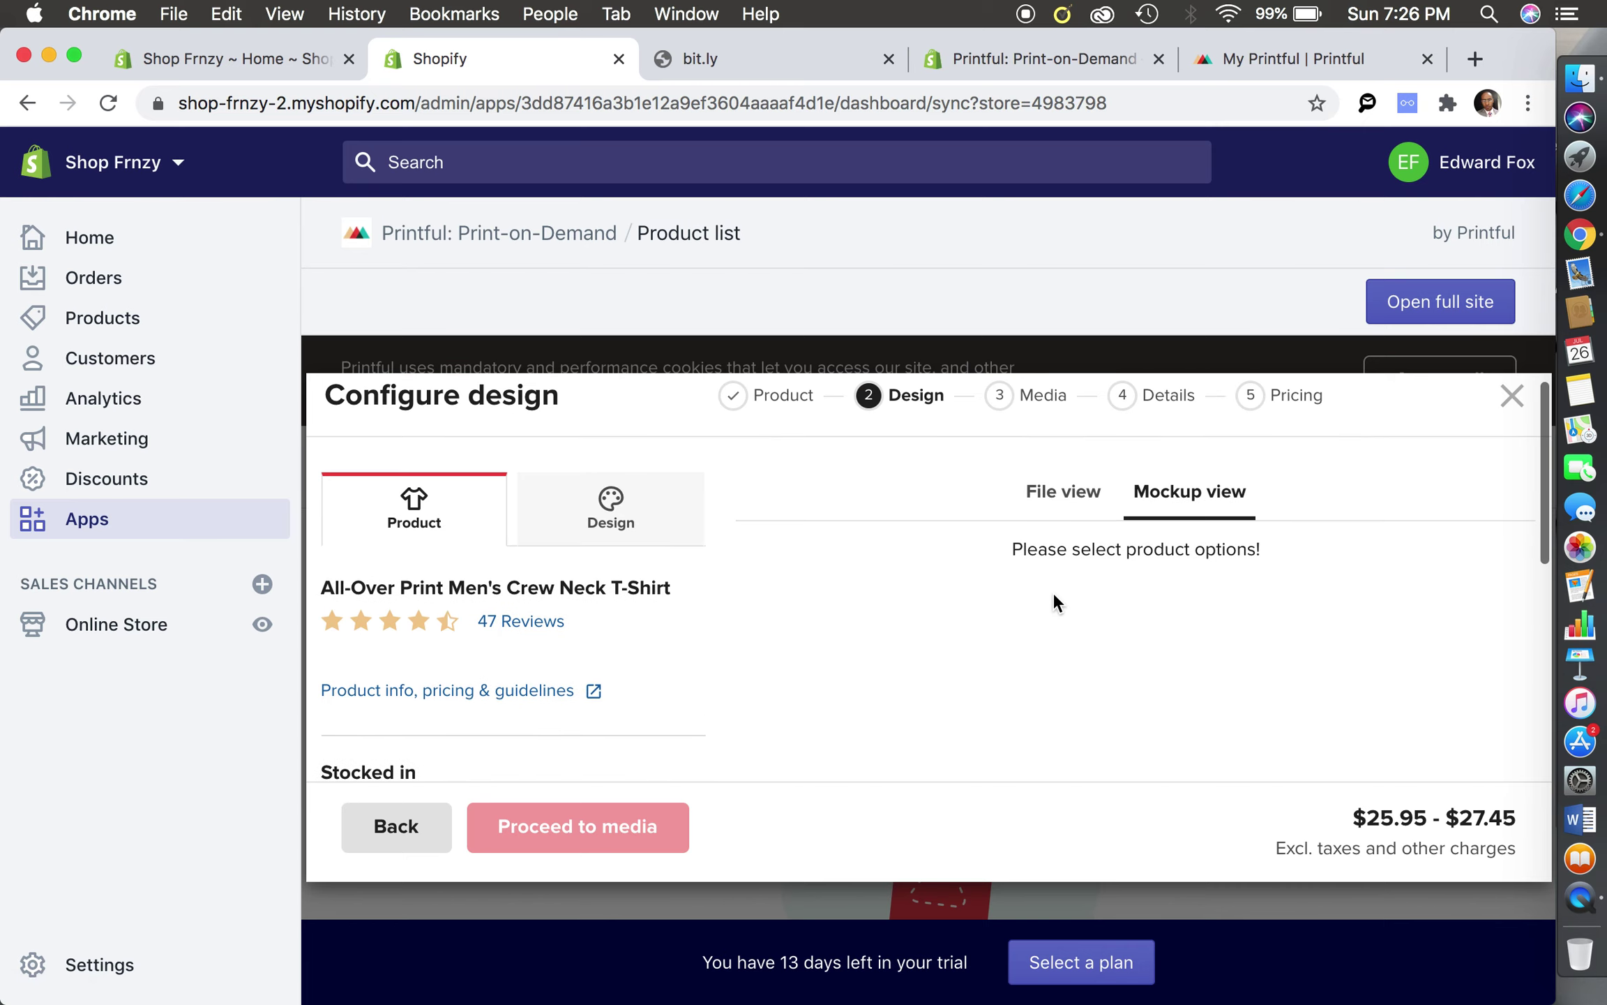
{"action": "scroll", "coordinate": [655, 561], "scroll_direction": "down", "scroll_amount": 2}
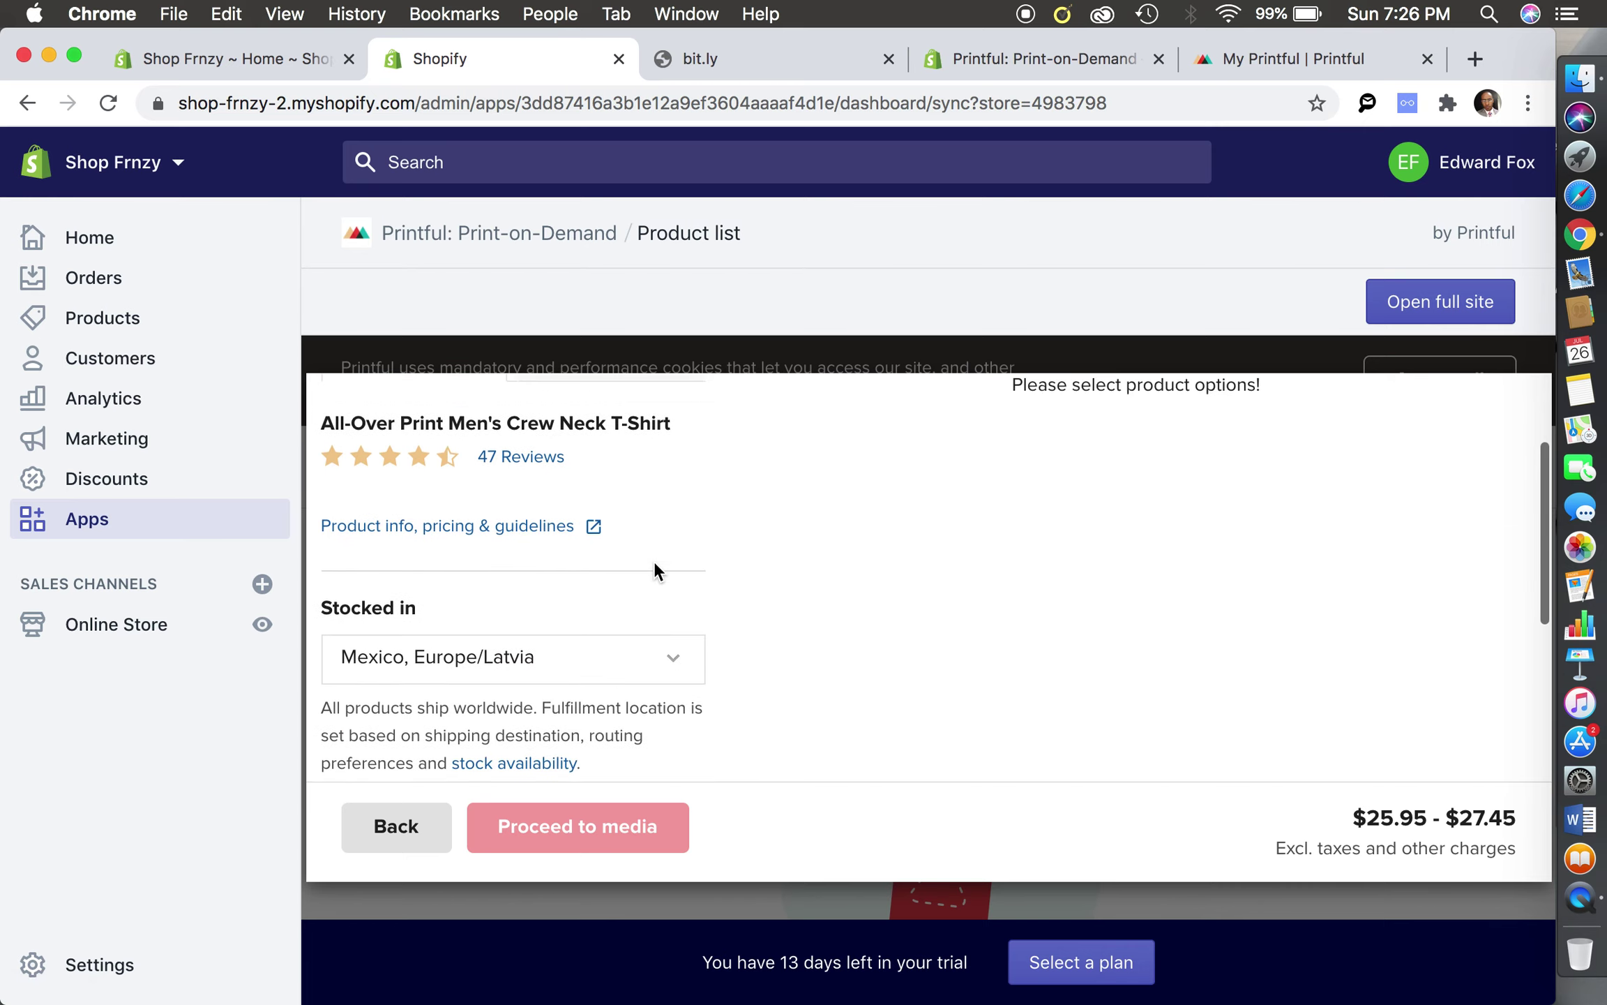
{"action": "scroll", "coordinate": [654, 560], "scroll_direction": "up", "scroll_amount": 3}
{"action": "left_click", "coordinate": [1074, 513]}
{"action": "scroll", "coordinate": [815, 607], "scroll_direction": "down", "scroll_amount": 5}
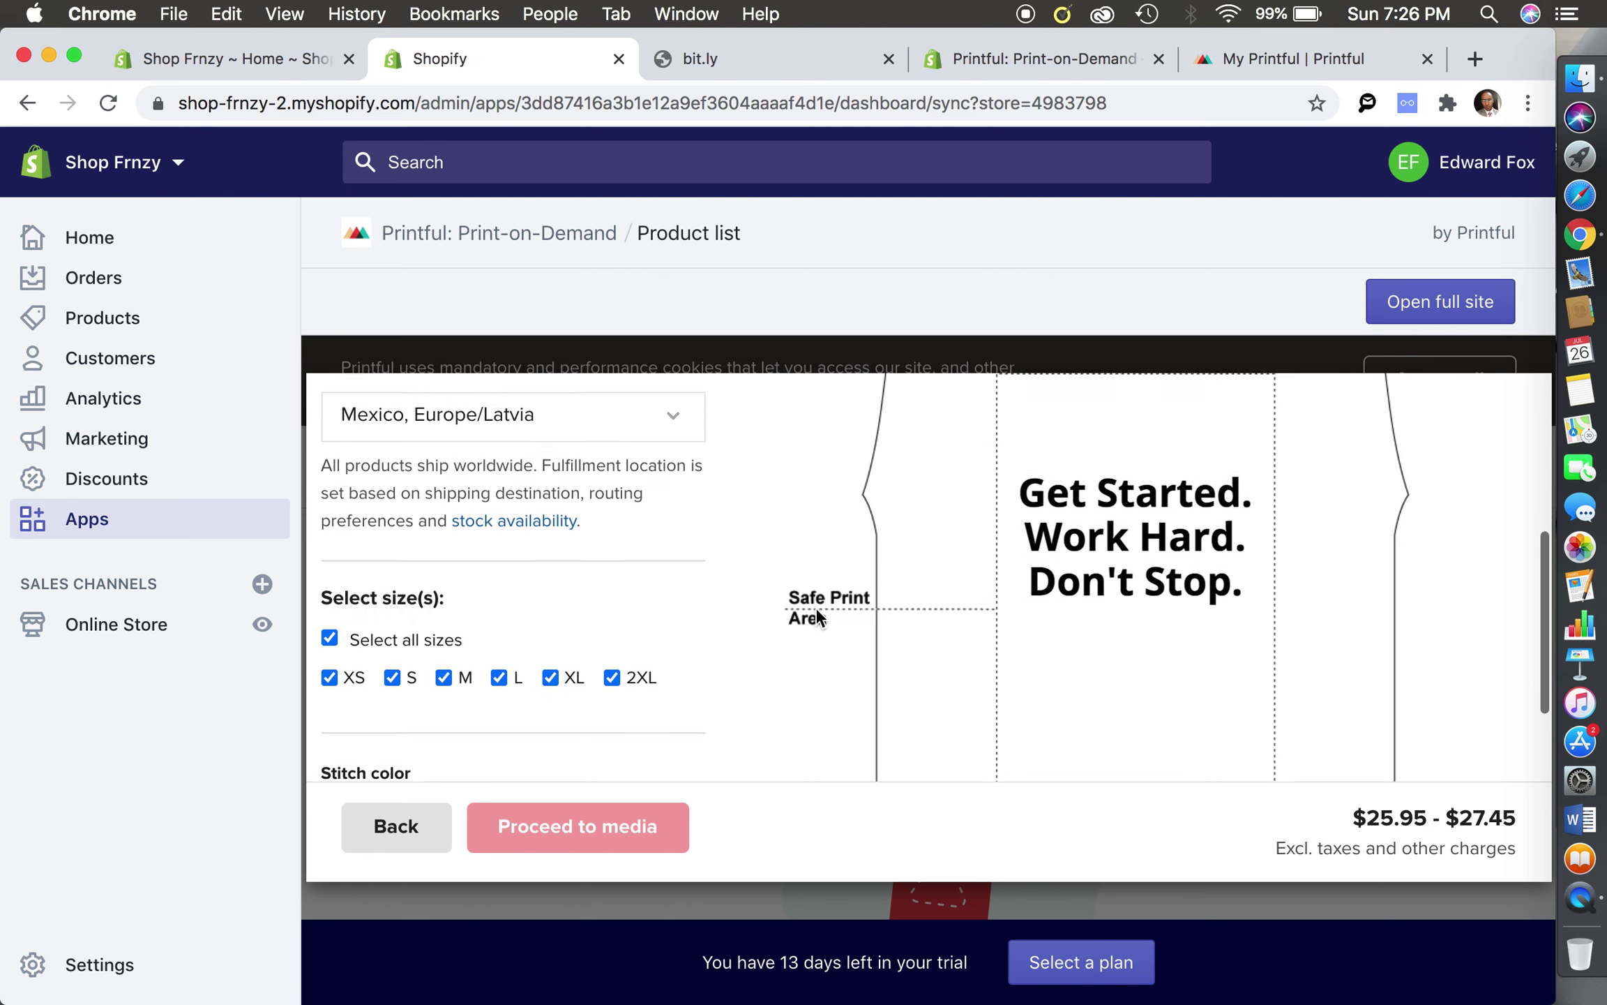
{"action": "scroll", "coordinate": [816, 607], "scroll_direction": "down", "scroll_amount": 5}
{"action": "scroll", "coordinate": [815, 607], "scroll_direction": "up", "scroll_amount": 4}
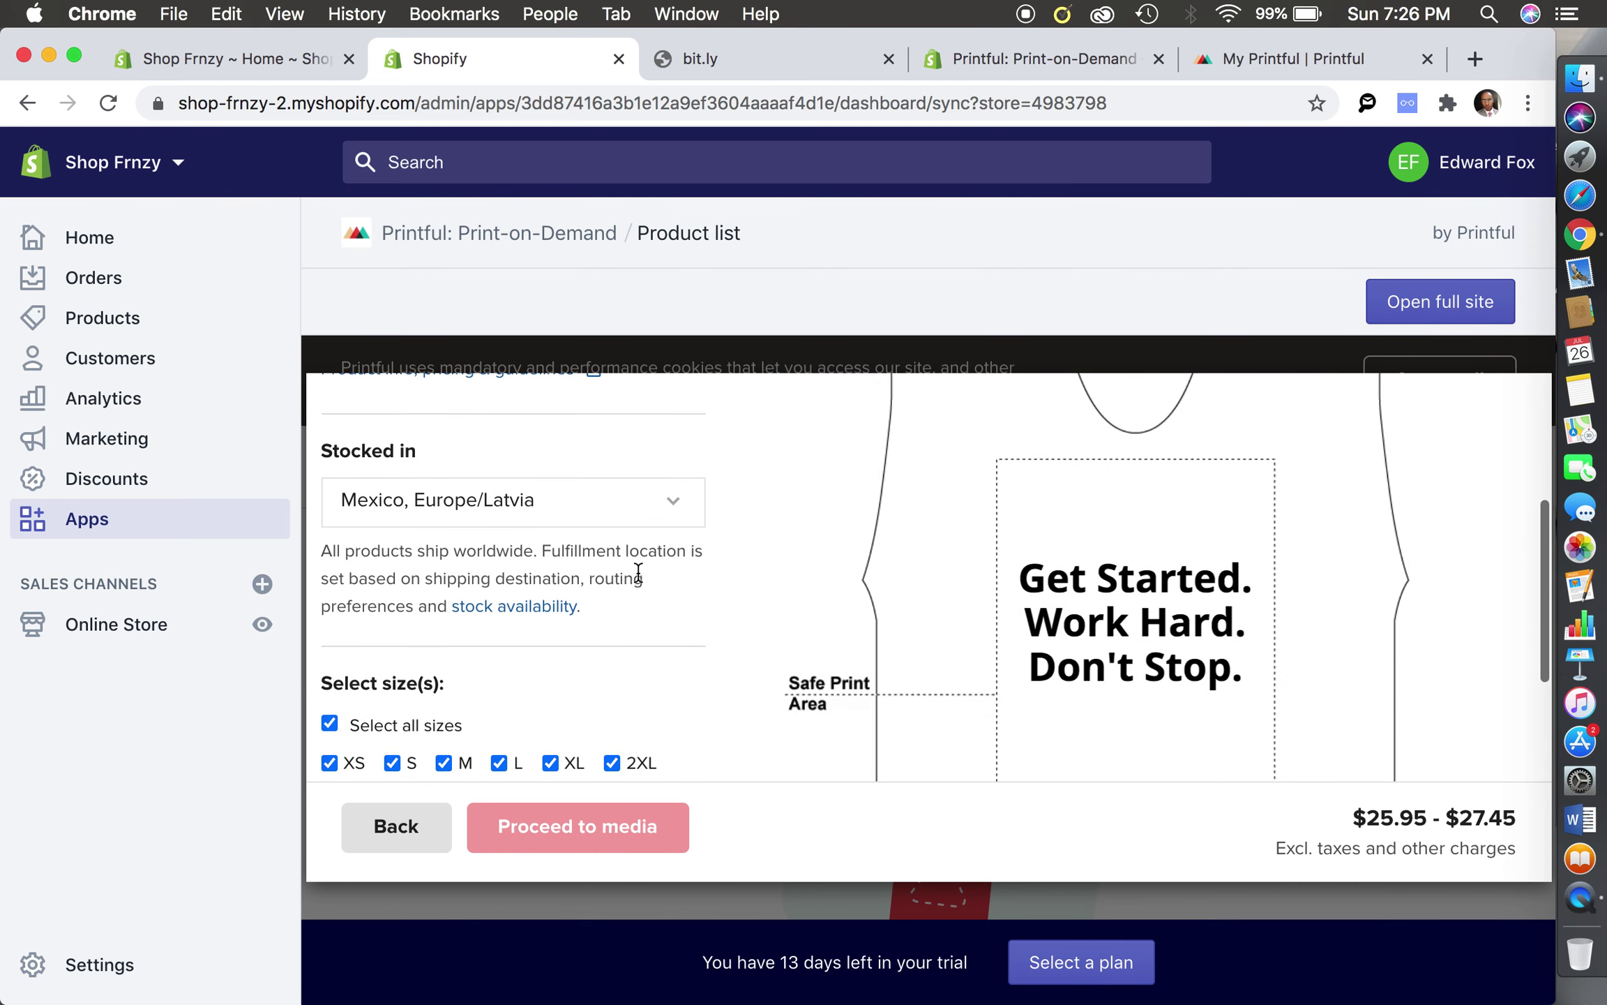
{"action": "scroll", "coordinate": [448, 636], "scroll_direction": "down", "scroll_amount": 3}
{"action": "scroll", "coordinate": [448, 669], "scroll_direction": "down", "scroll_amount": 2}
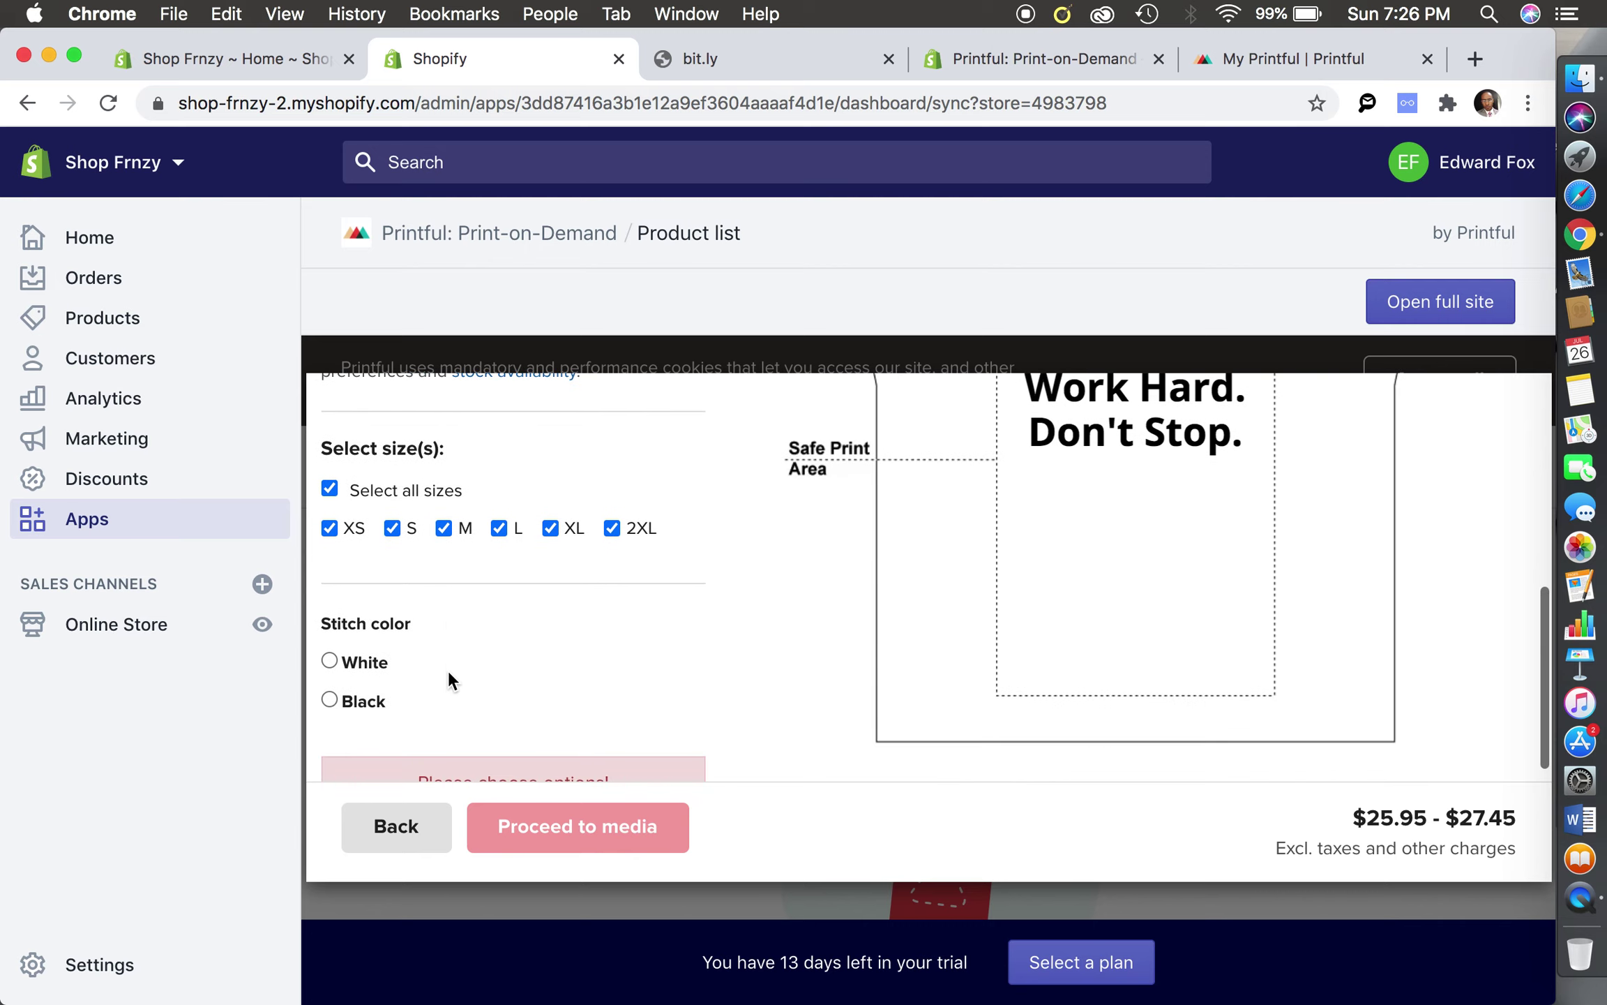
{"action": "scroll", "coordinate": [457, 666], "scroll_direction": "down", "scroll_amount": 3}
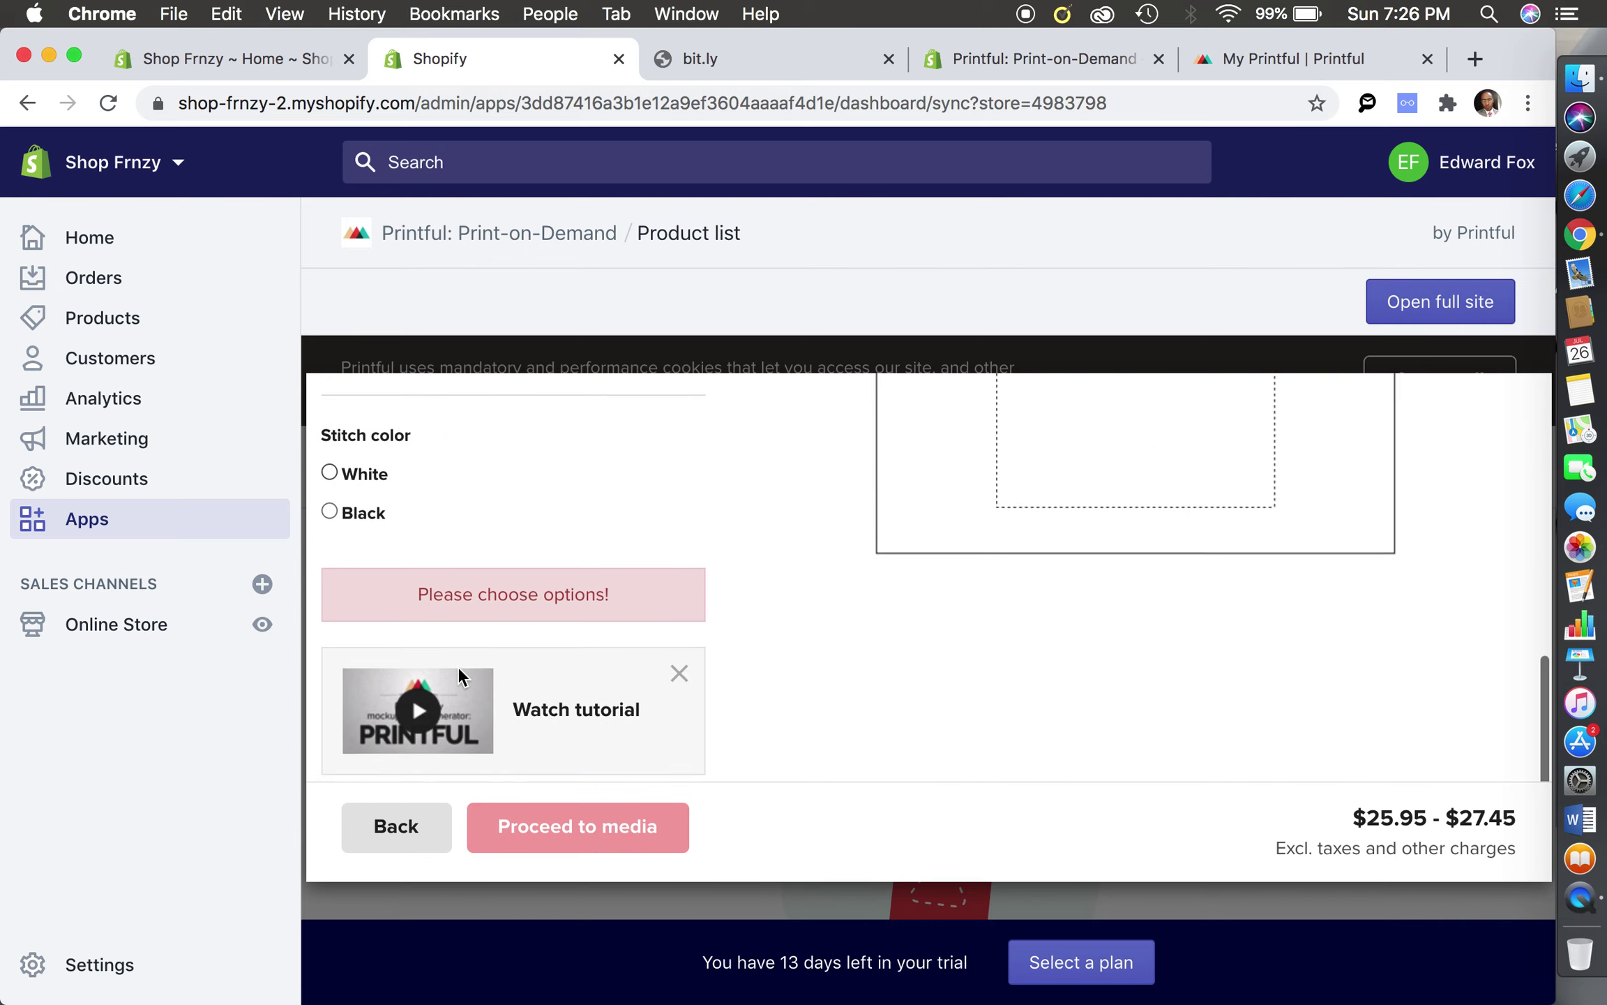
{"action": "scroll", "coordinate": [458, 666], "scroll_direction": "up", "scroll_amount": 1}
{"action": "left_click", "coordinate": [330, 597]}
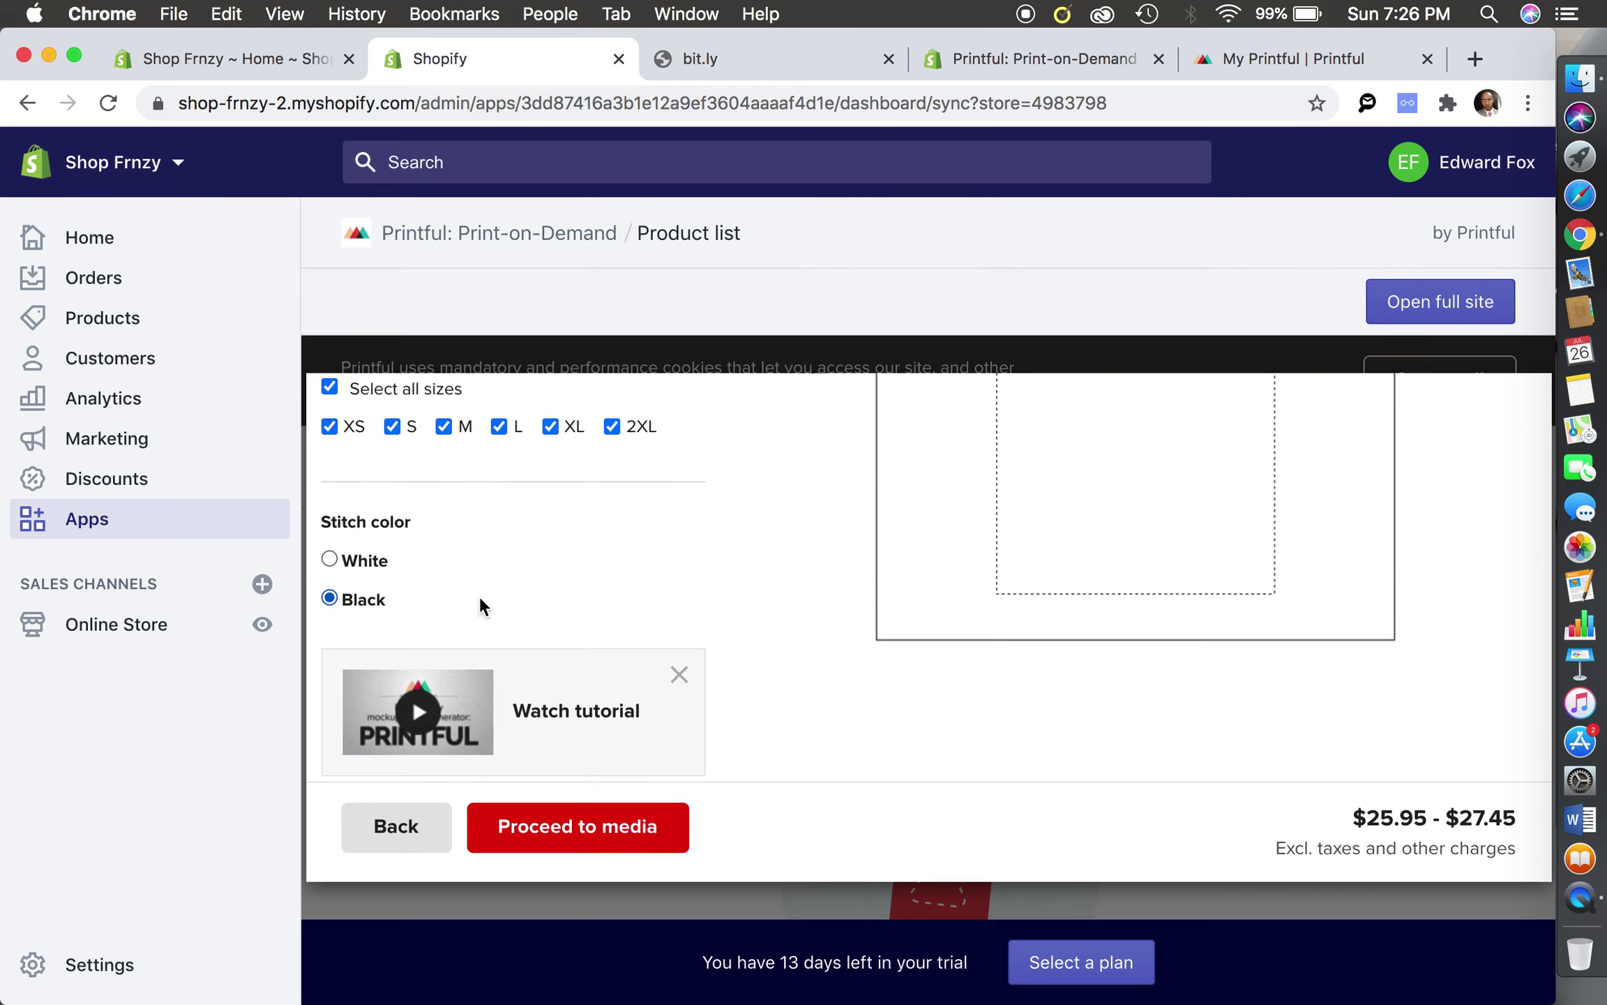
{"action": "scroll", "coordinate": [486, 595], "scroll_direction": "up", "scroll_amount": 5}
{"action": "scroll", "coordinate": [486, 596], "scroll_direction": "up", "scroll_amount": 3}
{"action": "scroll", "coordinate": [487, 596], "scroll_direction": "down", "scroll_amount": 5}
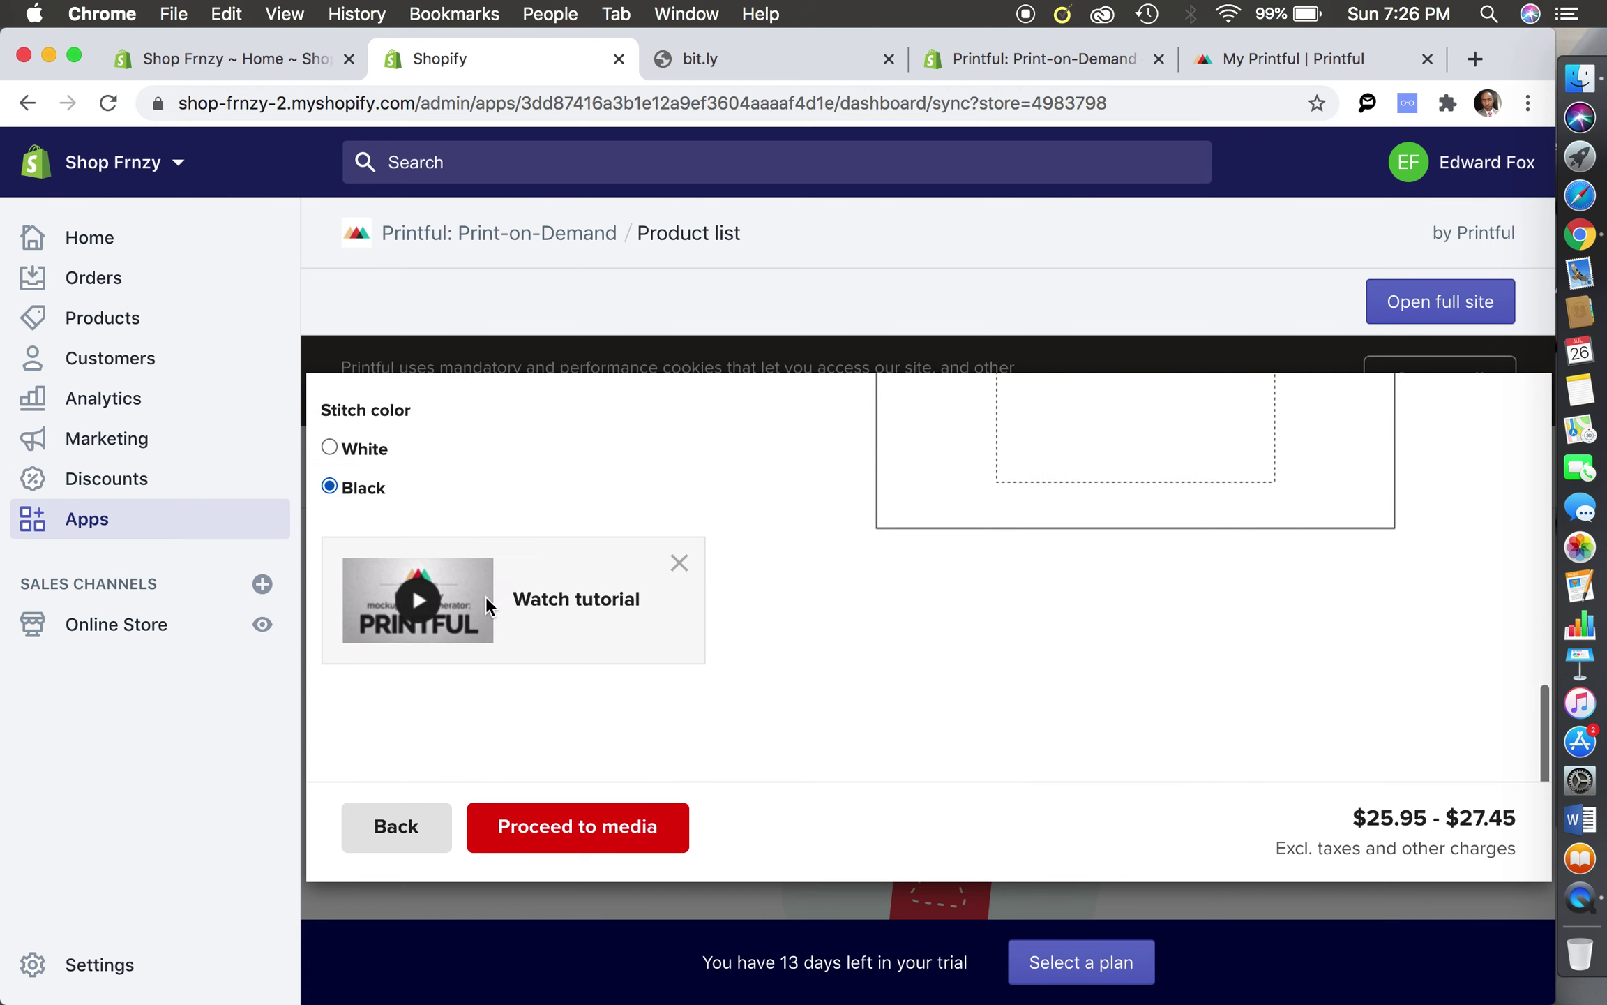
{"action": "scroll", "coordinate": [485, 595], "scroll_direction": "up", "scroll_amount": 10}
Step: Proceed to media, accepting the missing back and sleeve files warning
{"action": "left_click", "coordinate": [610, 496]}
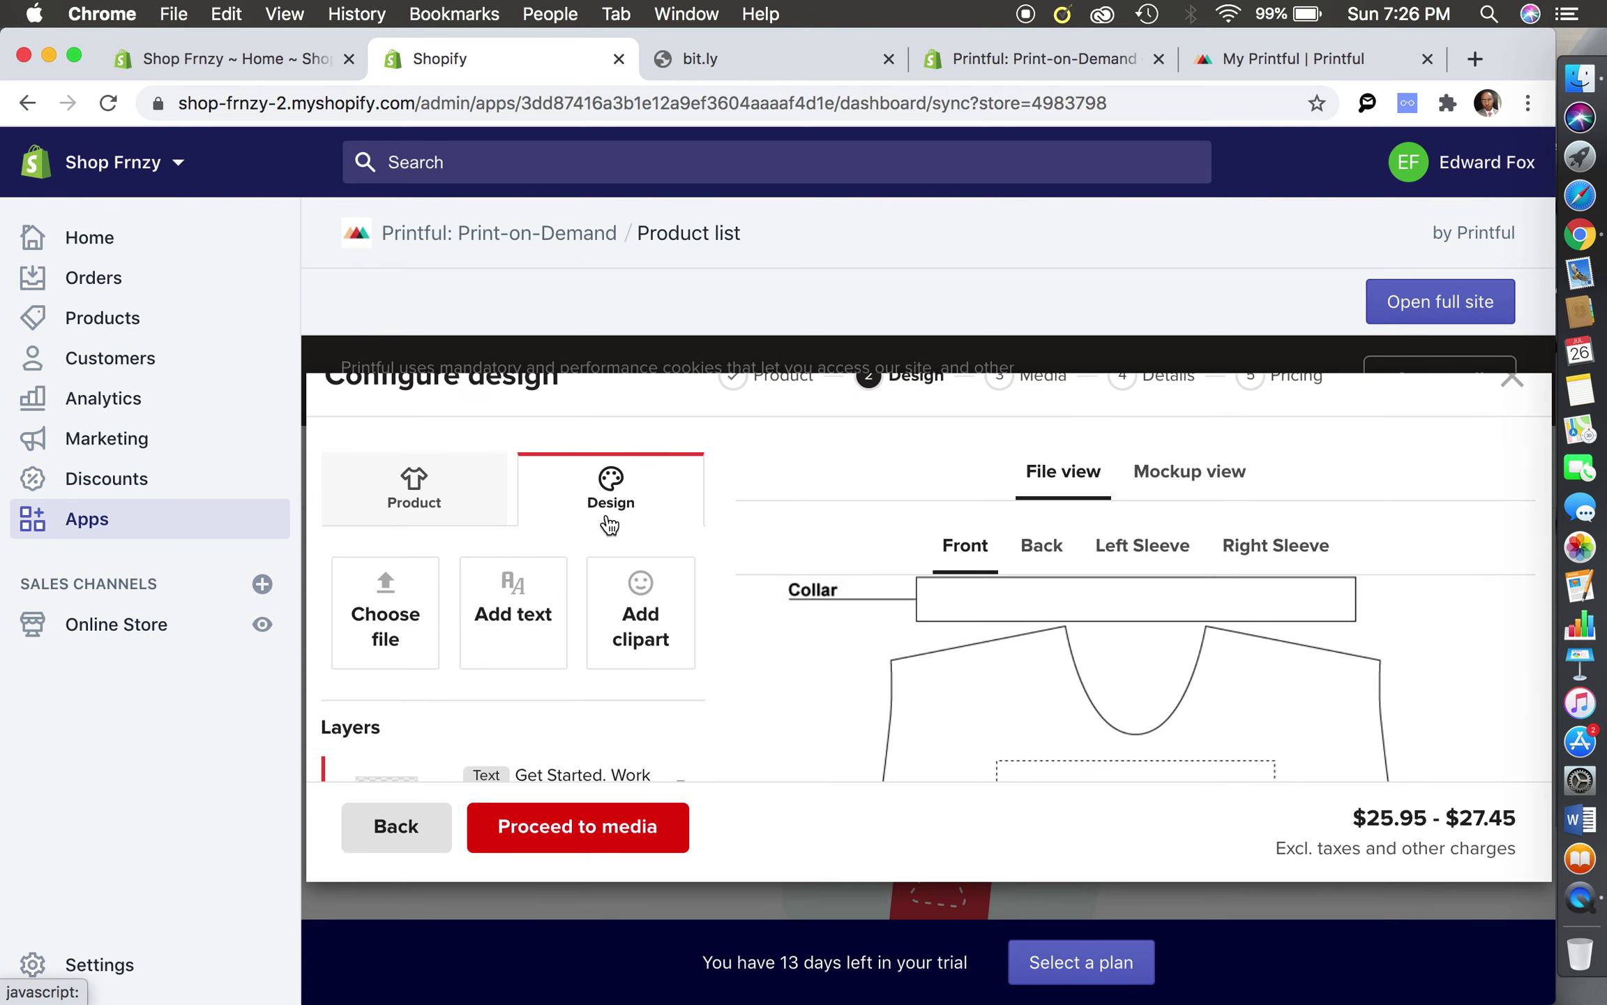
{"action": "left_click", "coordinate": [452, 497]}
{"action": "left_click", "coordinate": [552, 827]}
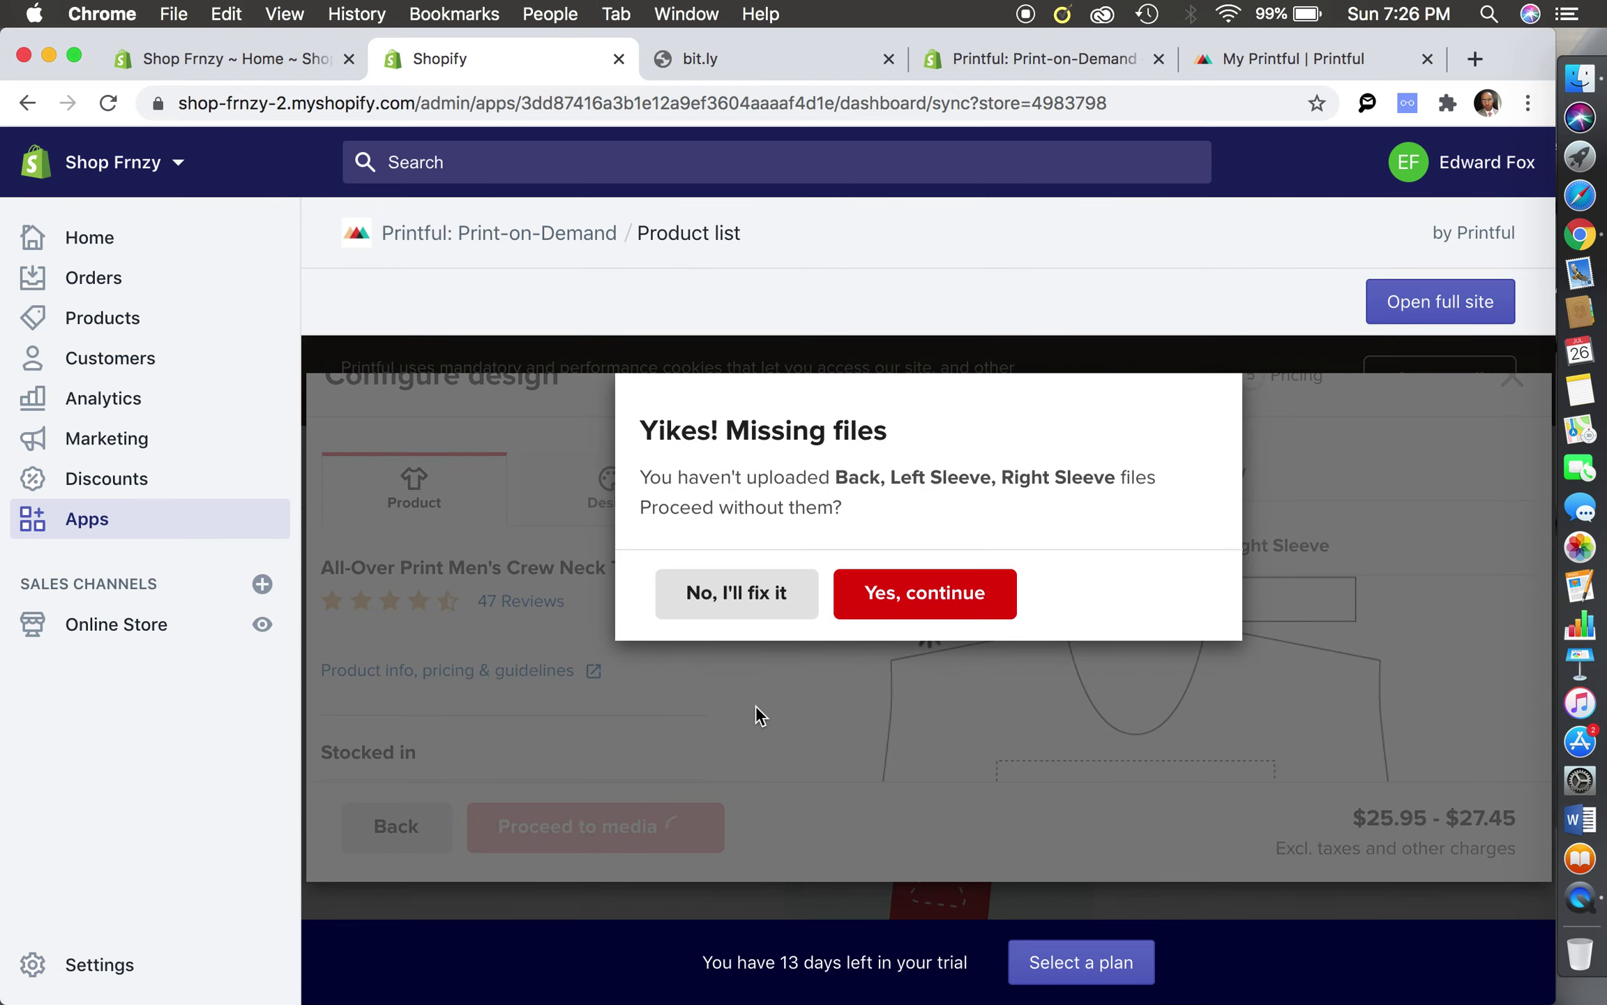
{"action": "left_click", "coordinate": [925, 593]}
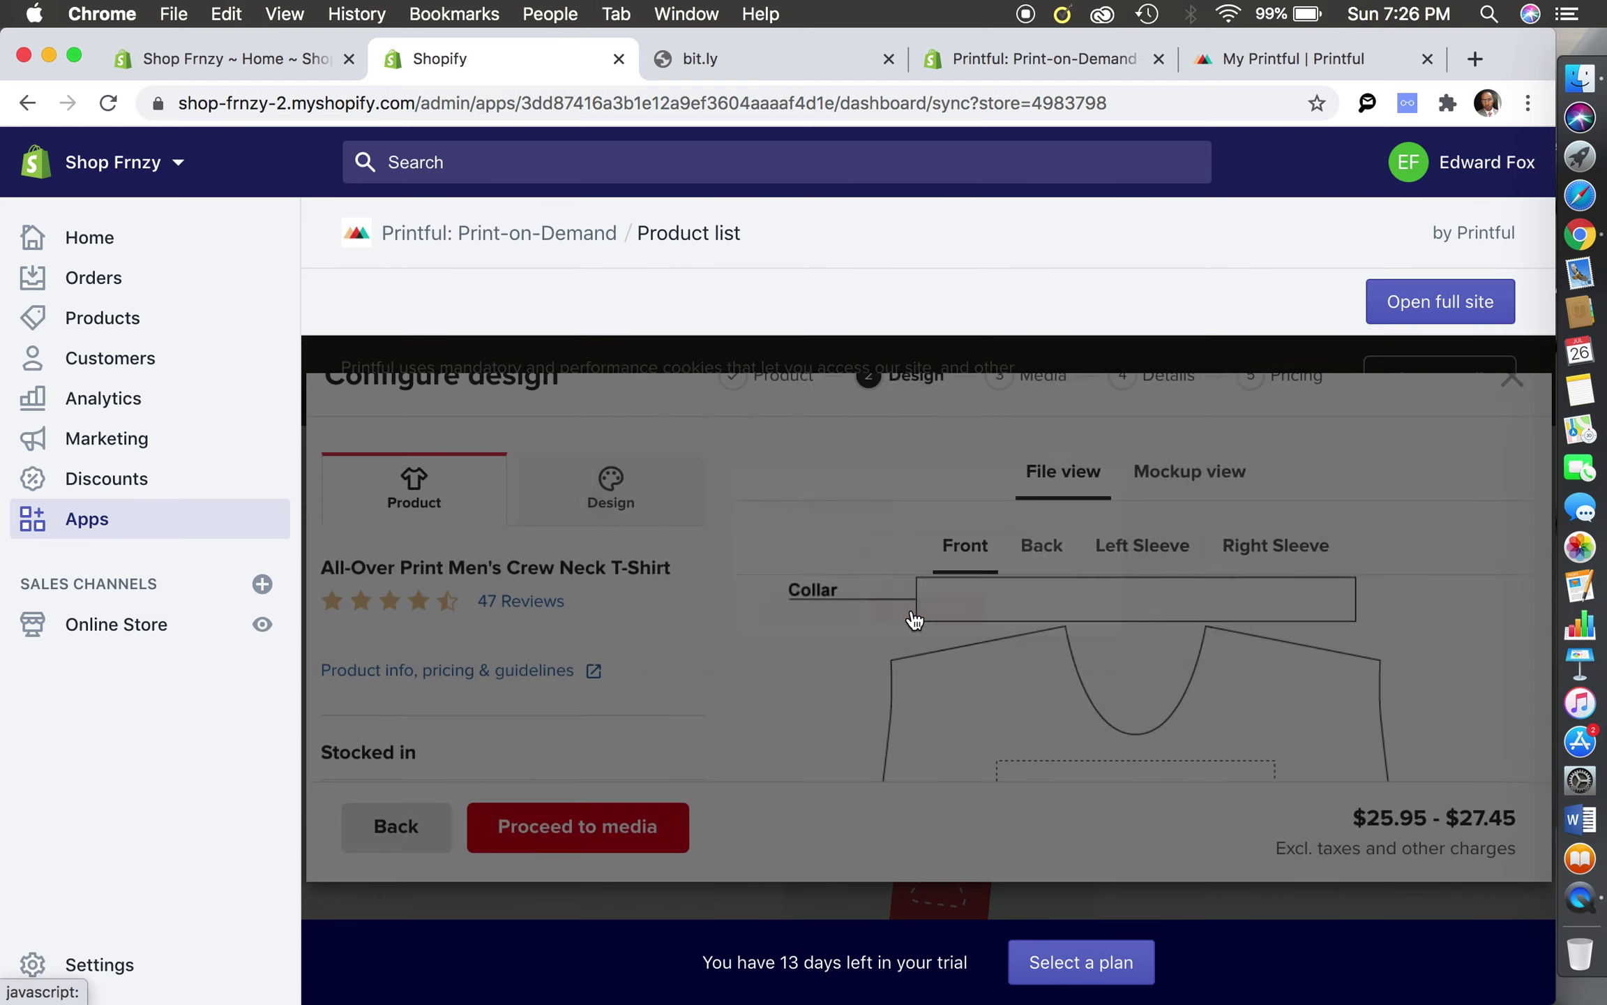
{"action": "scroll", "coordinate": [913, 678], "scroll_direction": "down", "scroll_amount": 2}
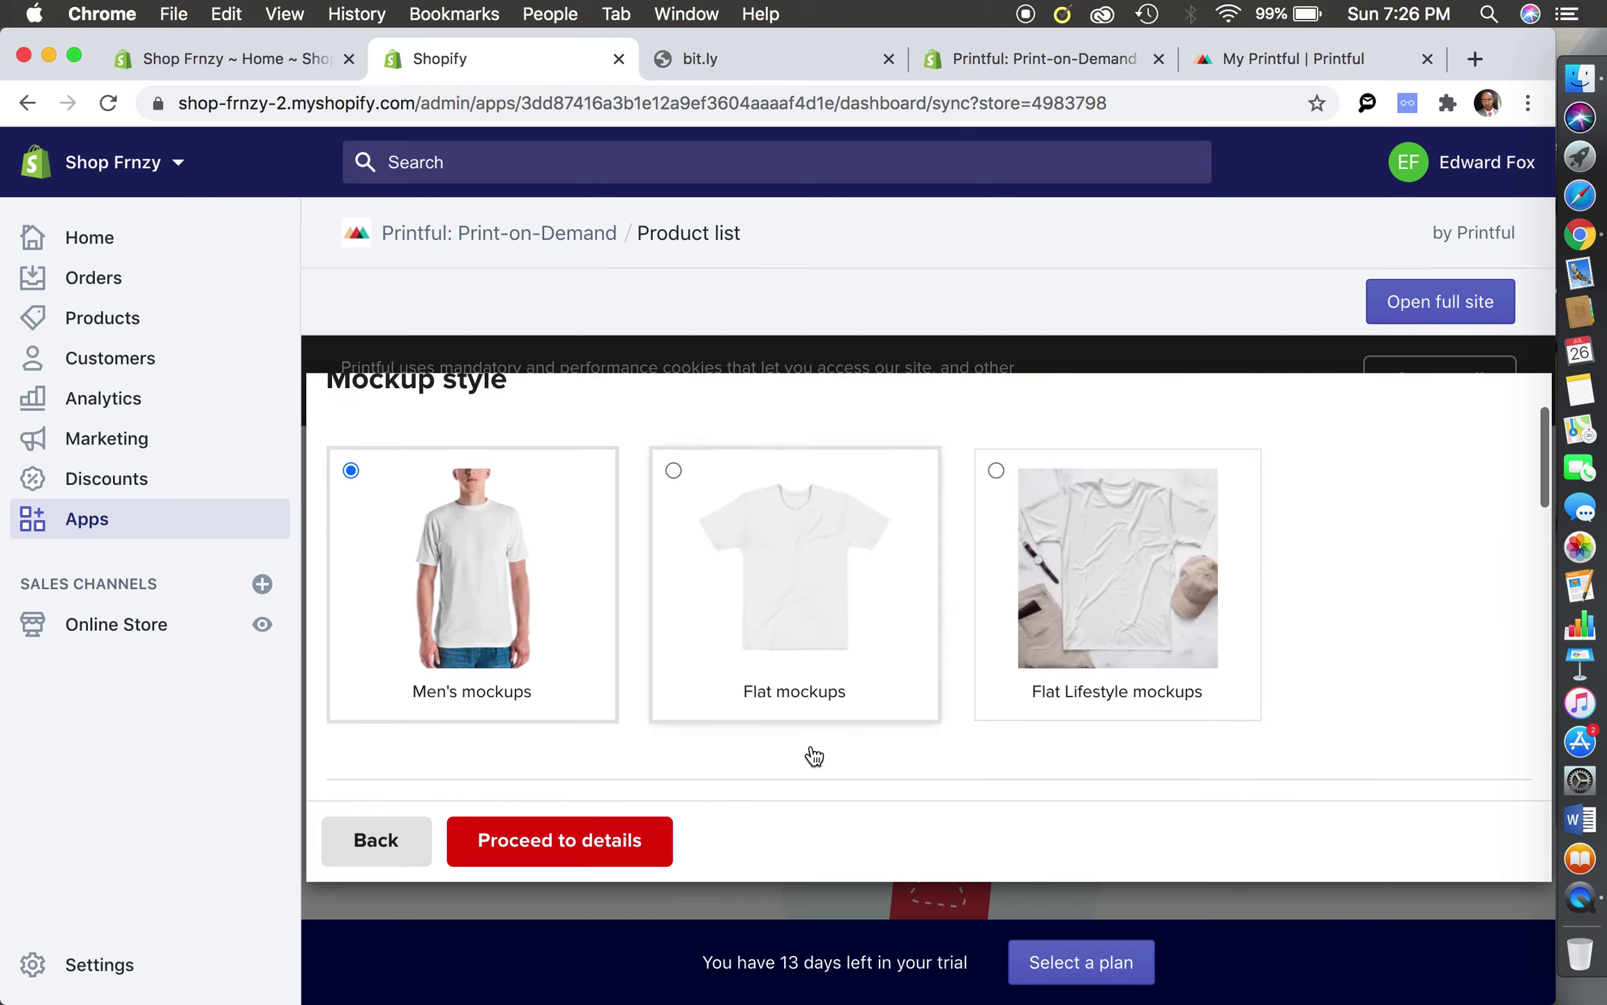
{"action": "scroll", "coordinate": [1236, 622], "scroll_direction": "down", "scroll_amount": 5}
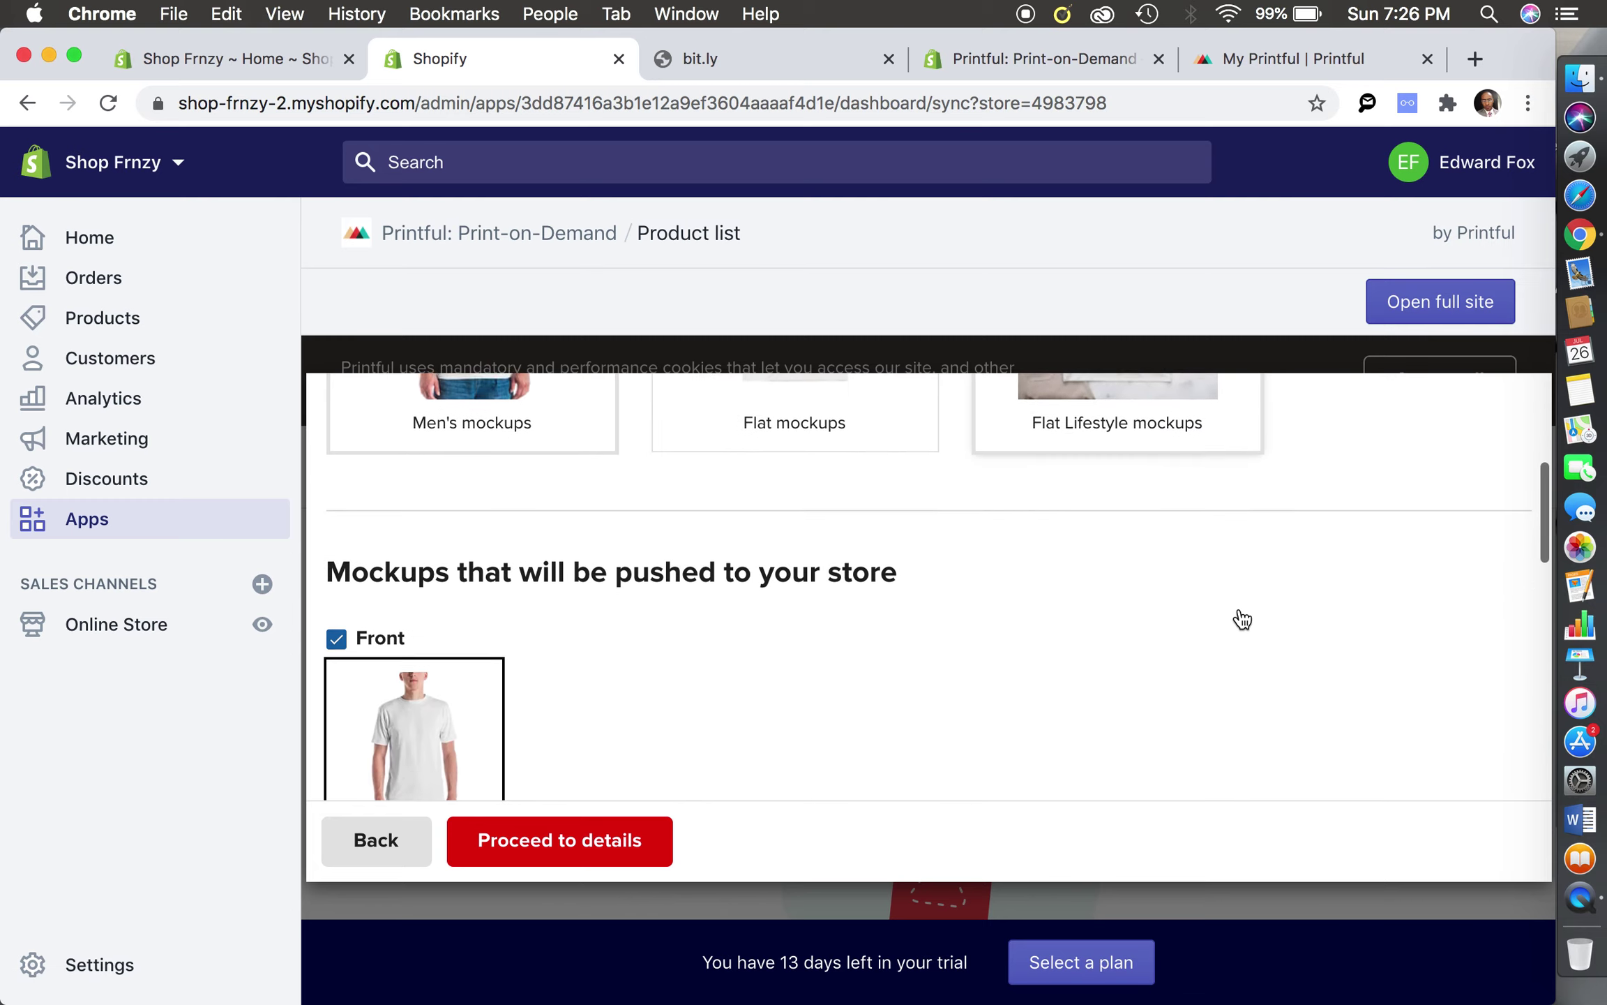
{"action": "scroll", "coordinate": [1237, 622], "scroll_direction": "down", "scroll_amount": 5}
{"action": "scroll", "coordinate": [1240, 618], "scroll_direction": "down", "scroll_amount": 5}
{"action": "scroll", "coordinate": [1240, 618], "scroll_direction": "down", "scroll_amount": 2}
{"action": "scroll", "coordinate": [1240, 618], "scroll_direction": "up", "scroll_amount": 3}
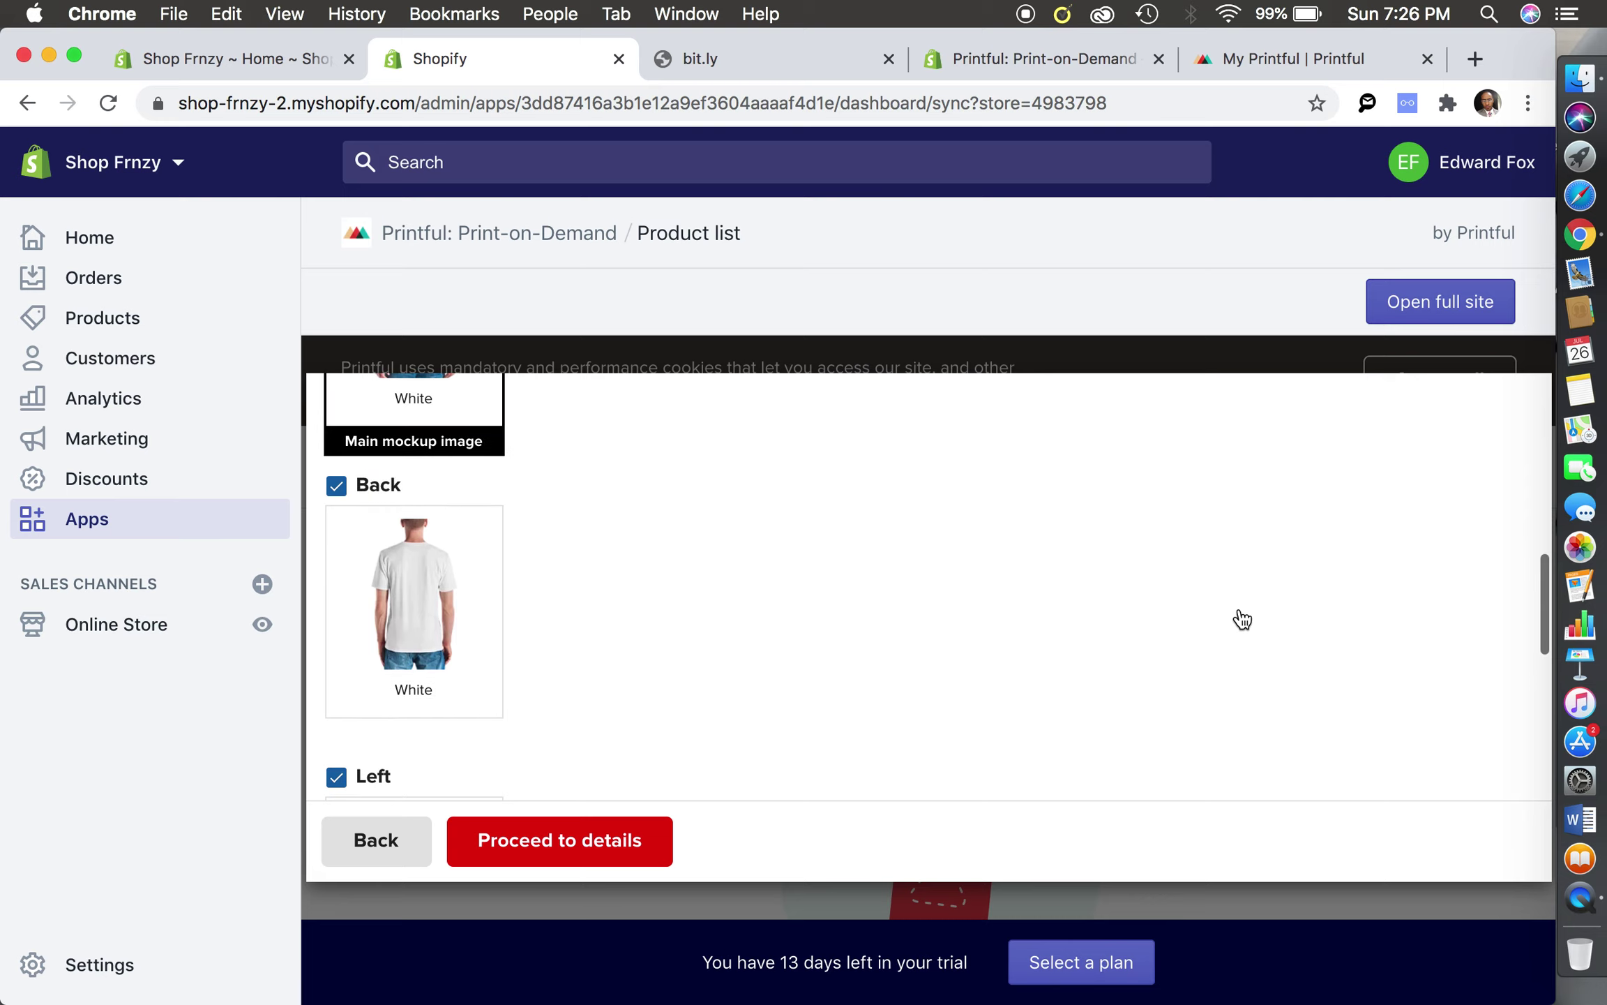
{"action": "scroll", "coordinate": [1241, 618], "scroll_direction": "up", "scroll_amount": 3}
{"action": "scroll", "coordinate": [1241, 618], "scroll_direction": "down", "scroll_amount": 5}
{"action": "scroll", "coordinate": [1241, 617], "scroll_direction": "down", "scroll_amount": 4}
{"action": "scroll", "coordinate": [1240, 618], "scroll_direction": "down", "scroll_amount": 4}
{"action": "scroll", "coordinate": [1241, 618], "scroll_direction": "down", "scroll_amount": 3}
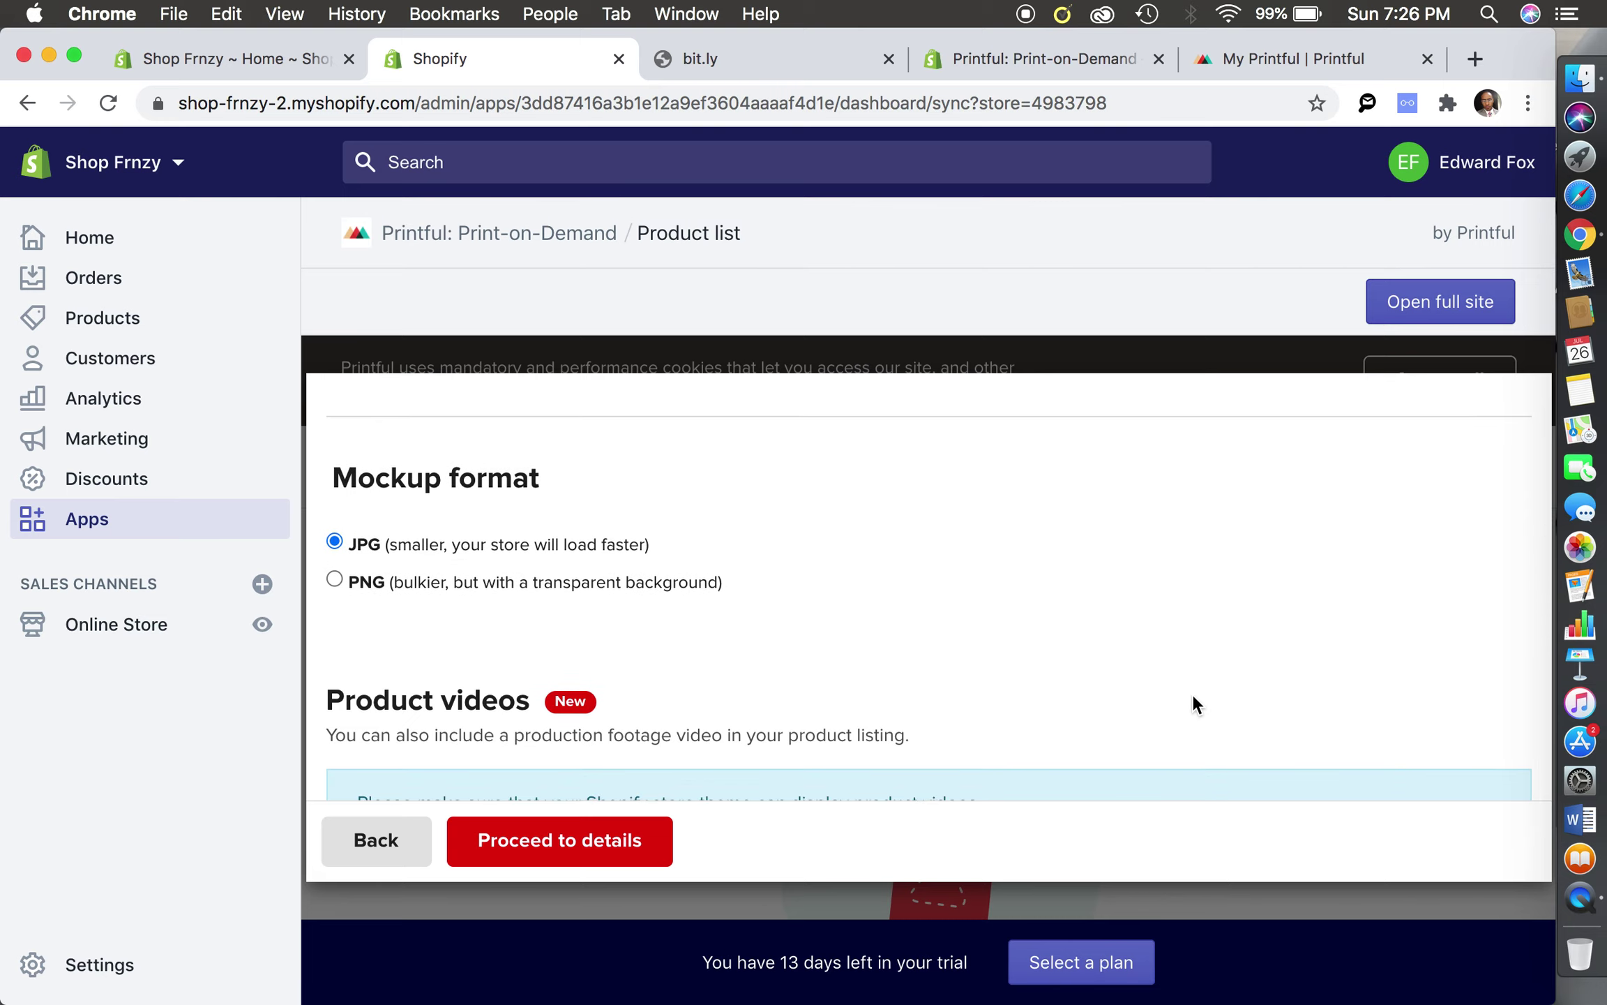
{"action": "scroll", "coordinate": [1191, 694], "scroll_direction": "down", "scroll_amount": 3}
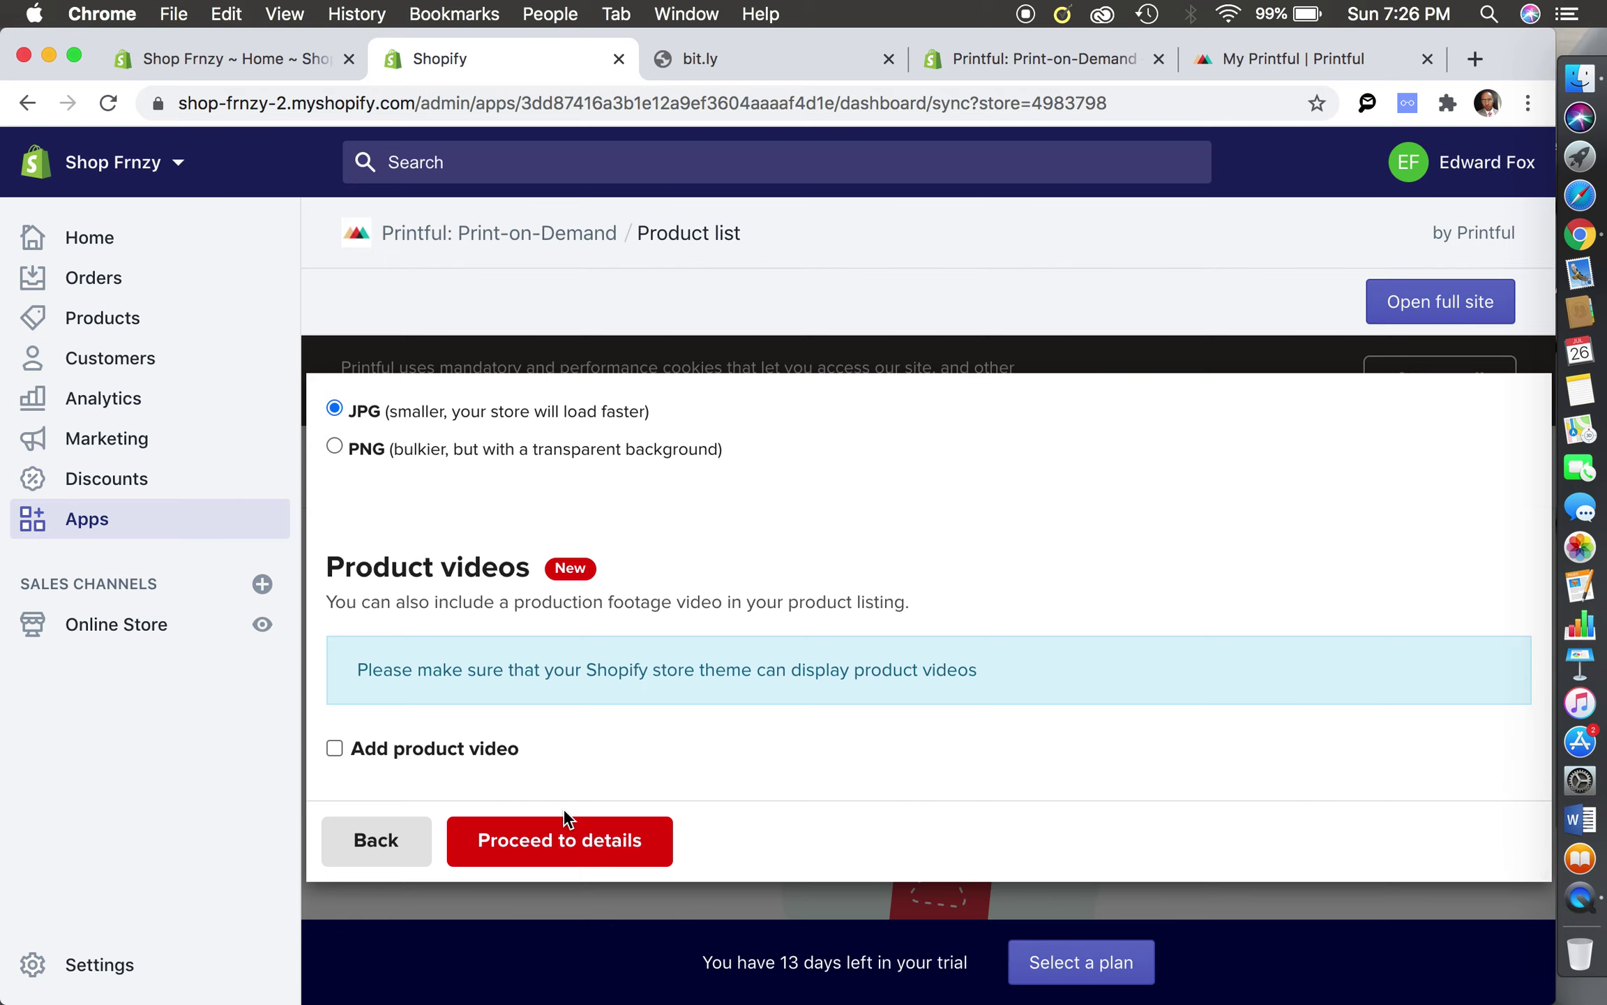
{"action": "left_click", "coordinate": [568, 840]}
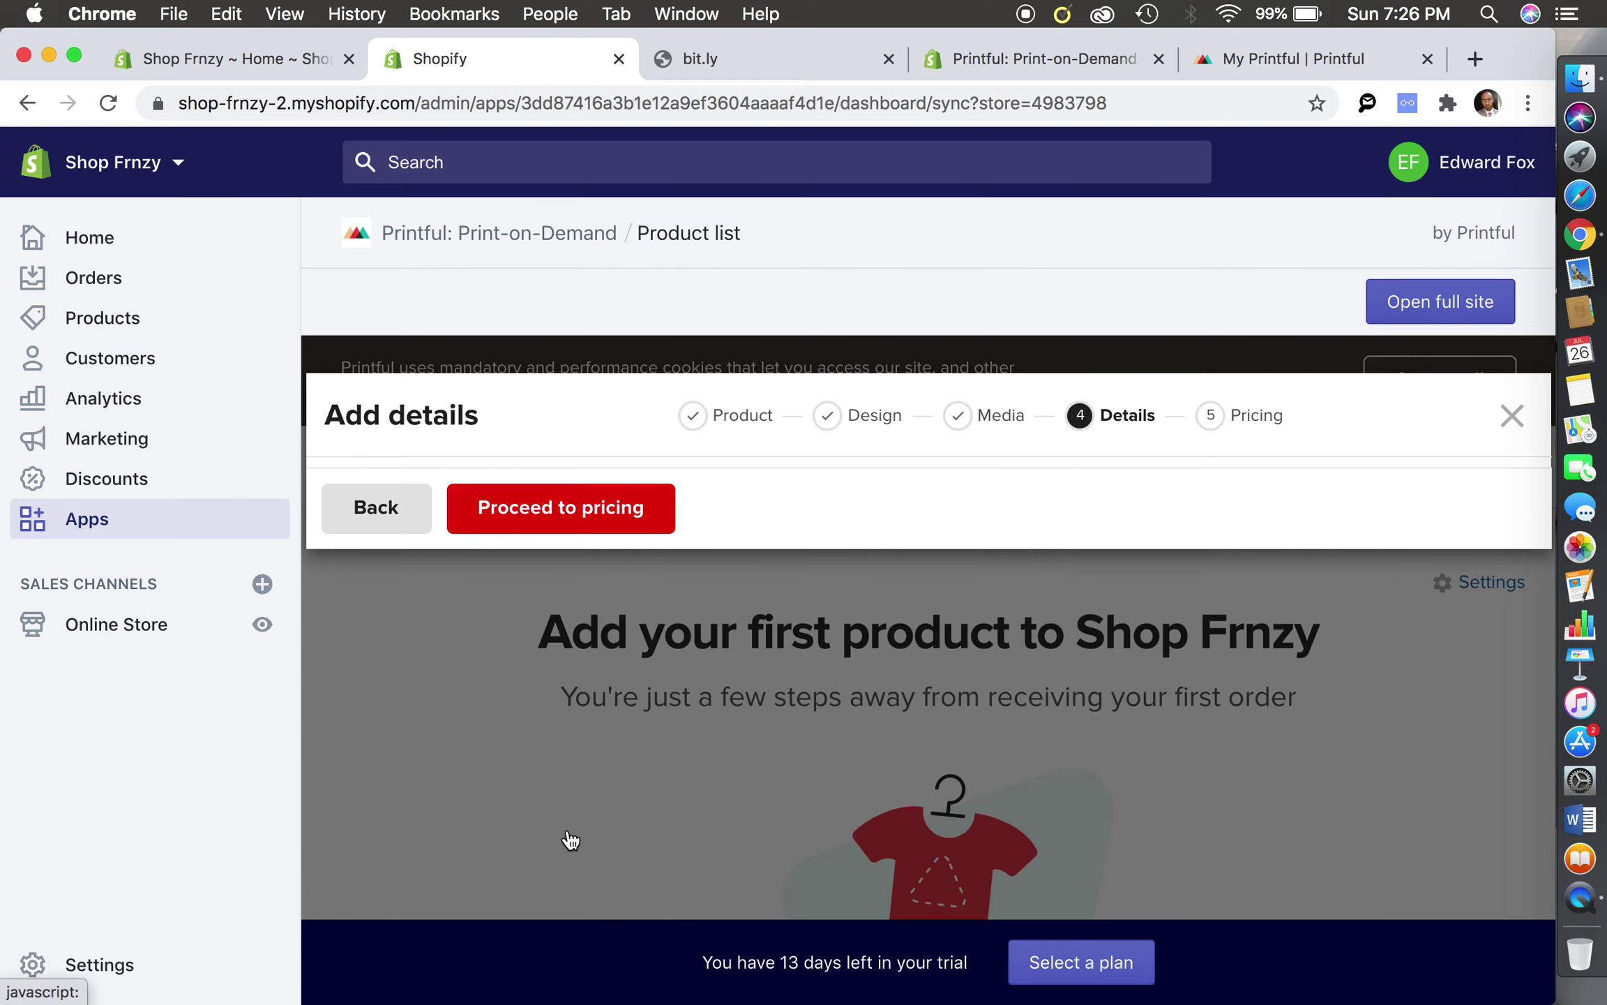
{"action": "scroll", "coordinate": [790, 692], "scroll_direction": "down", "scroll_amount": 2}
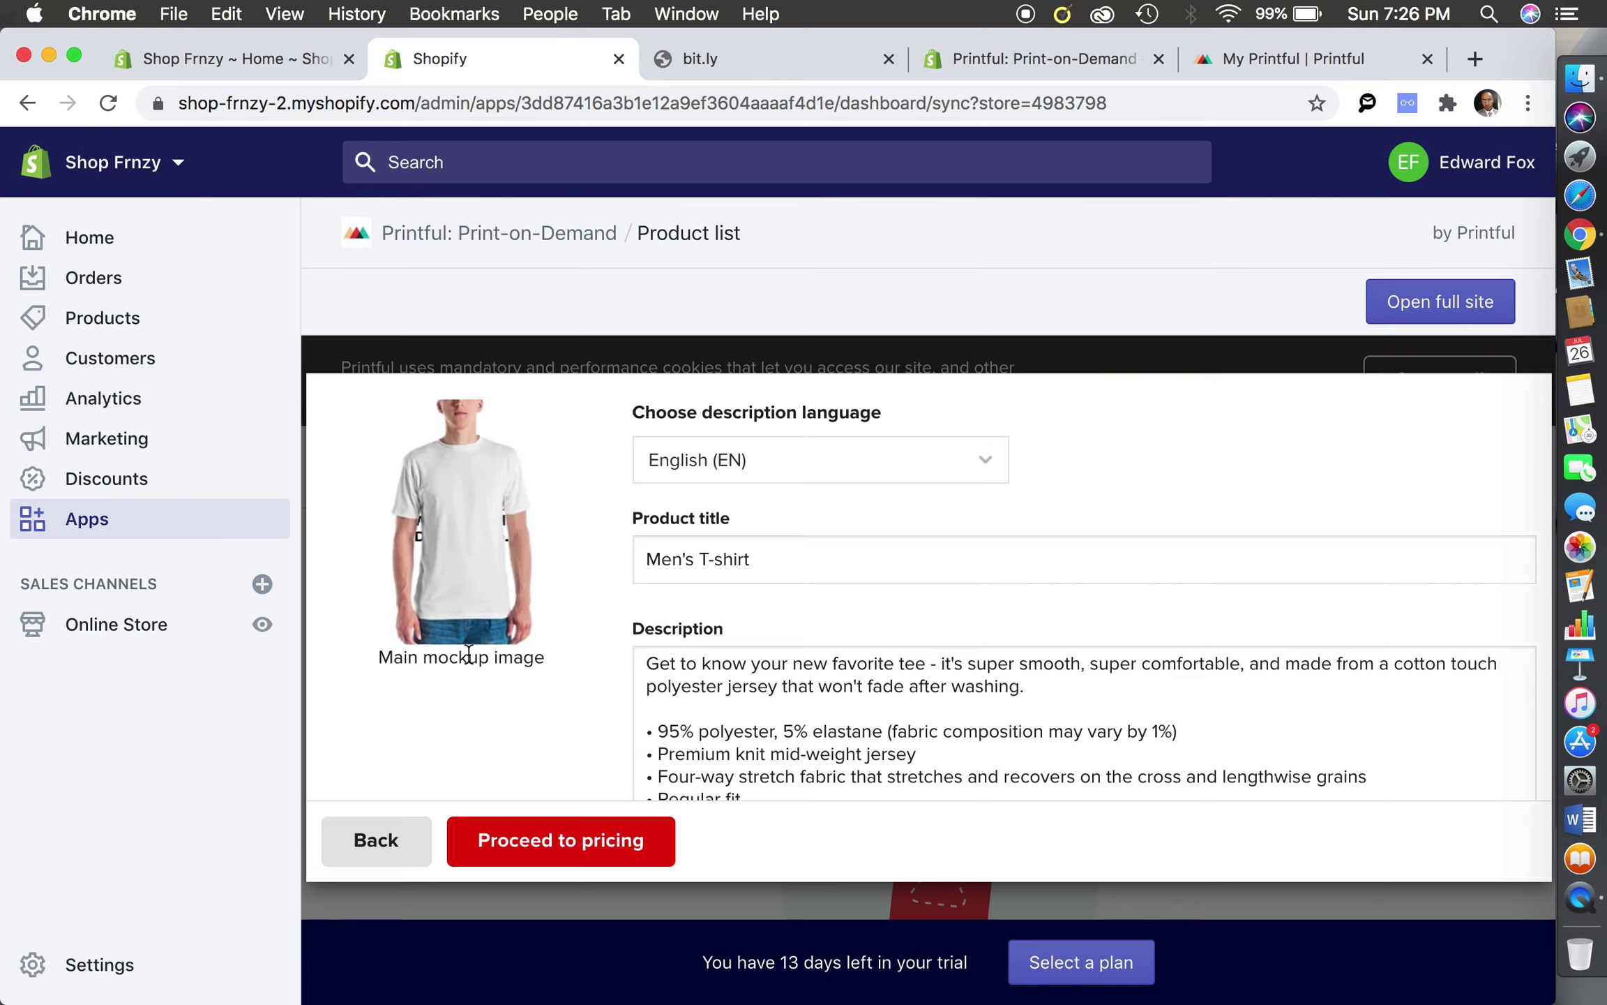
{"action": "scroll", "coordinate": [791, 666], "scroll_direction": "down", "scroll_amount": 3}
{"action": "scroll", "coordinate": [791, 665], "scroll_direction": "down", "scroll_amount": 2}
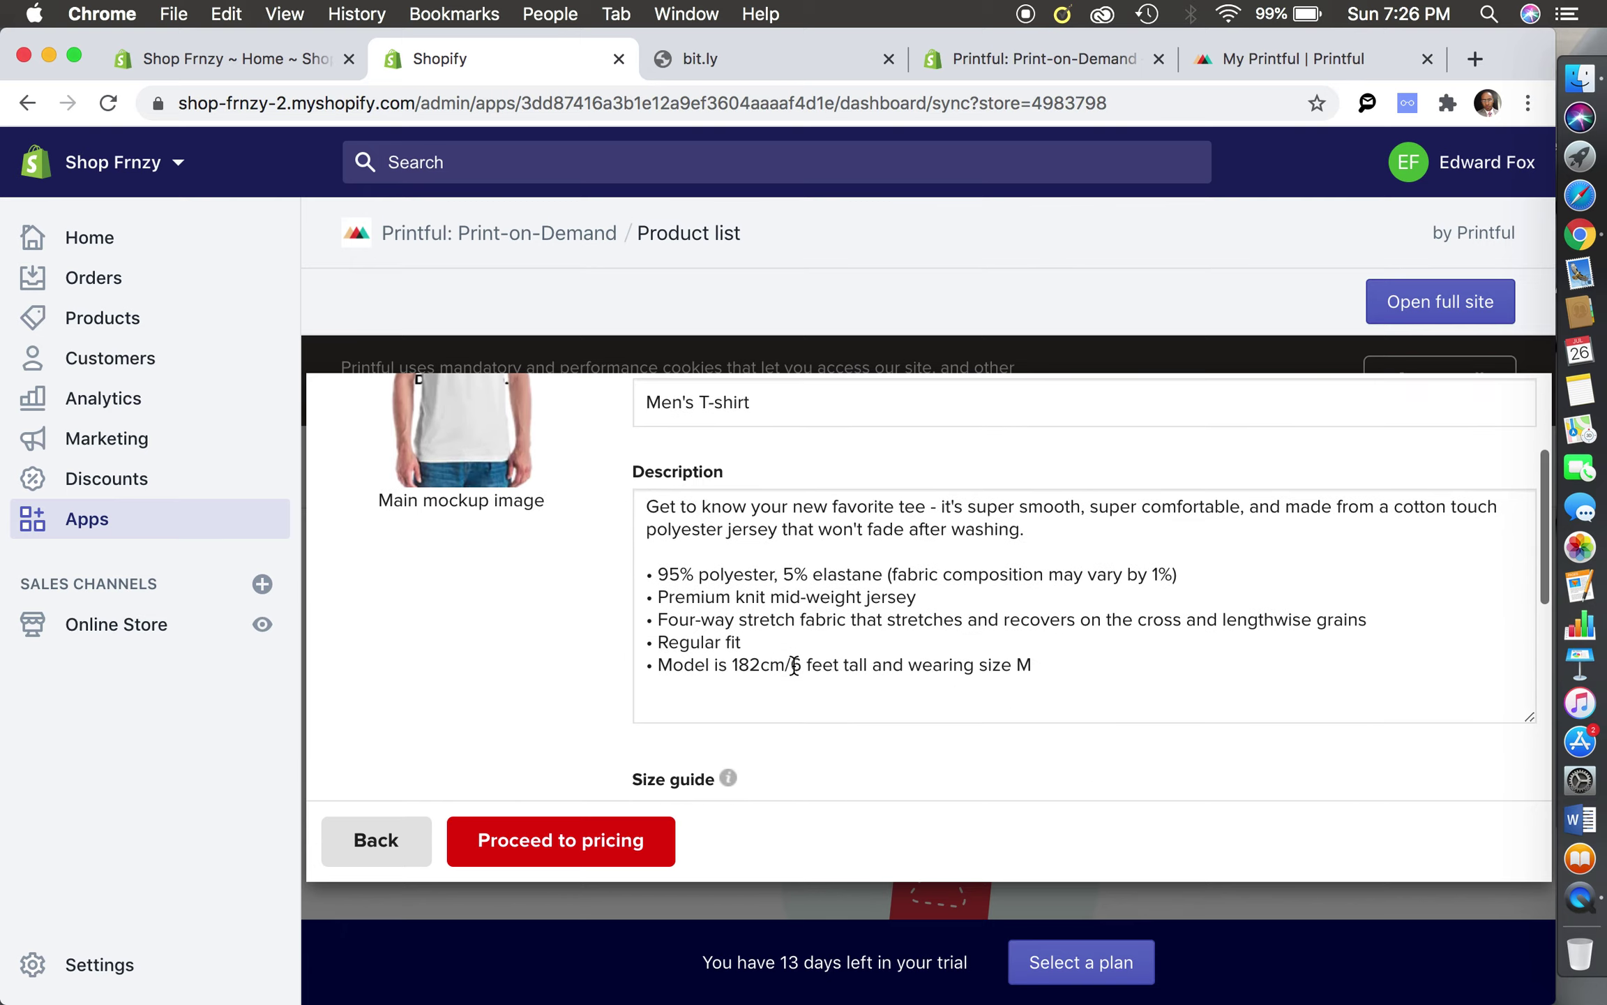
{"action": "scroll", "coordinate": [791, 665], "scroll_direction": "down", "scroll_amount": 5}
{"action": "scroll", "coordinate": [793, 666], "scroll_direction": "down", "scroll_amount": 3}
{"action": "scroll", "coordinate": [624, 639], "scroll_direction": "down", "scroll_amount": 3}
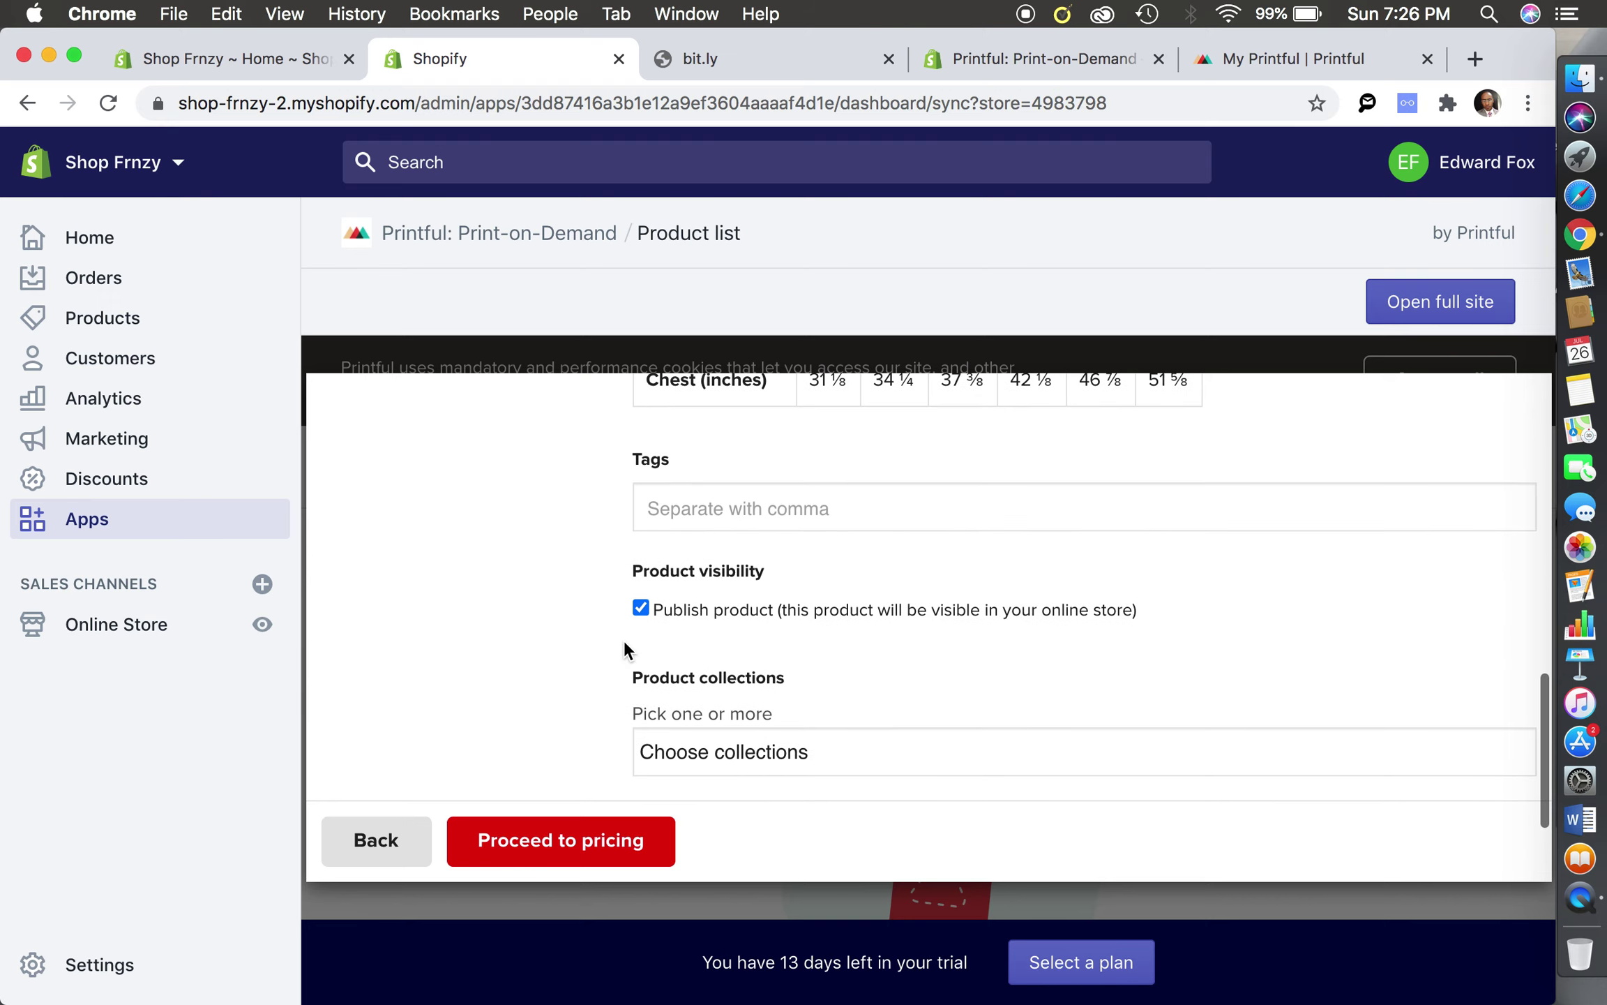
{"action": "scroll", "coordinate": [625, 640], "scroll_direction": "down", "scroll_amount": 1}
{"action": "scroll", "coordinate": [623, 639], "scroll_direction": "down", "scroll_amount": 2}
{"action": "scroll", "coordinate": [623, 639], "scroll_direction": "down", "scroll_amount": 2}
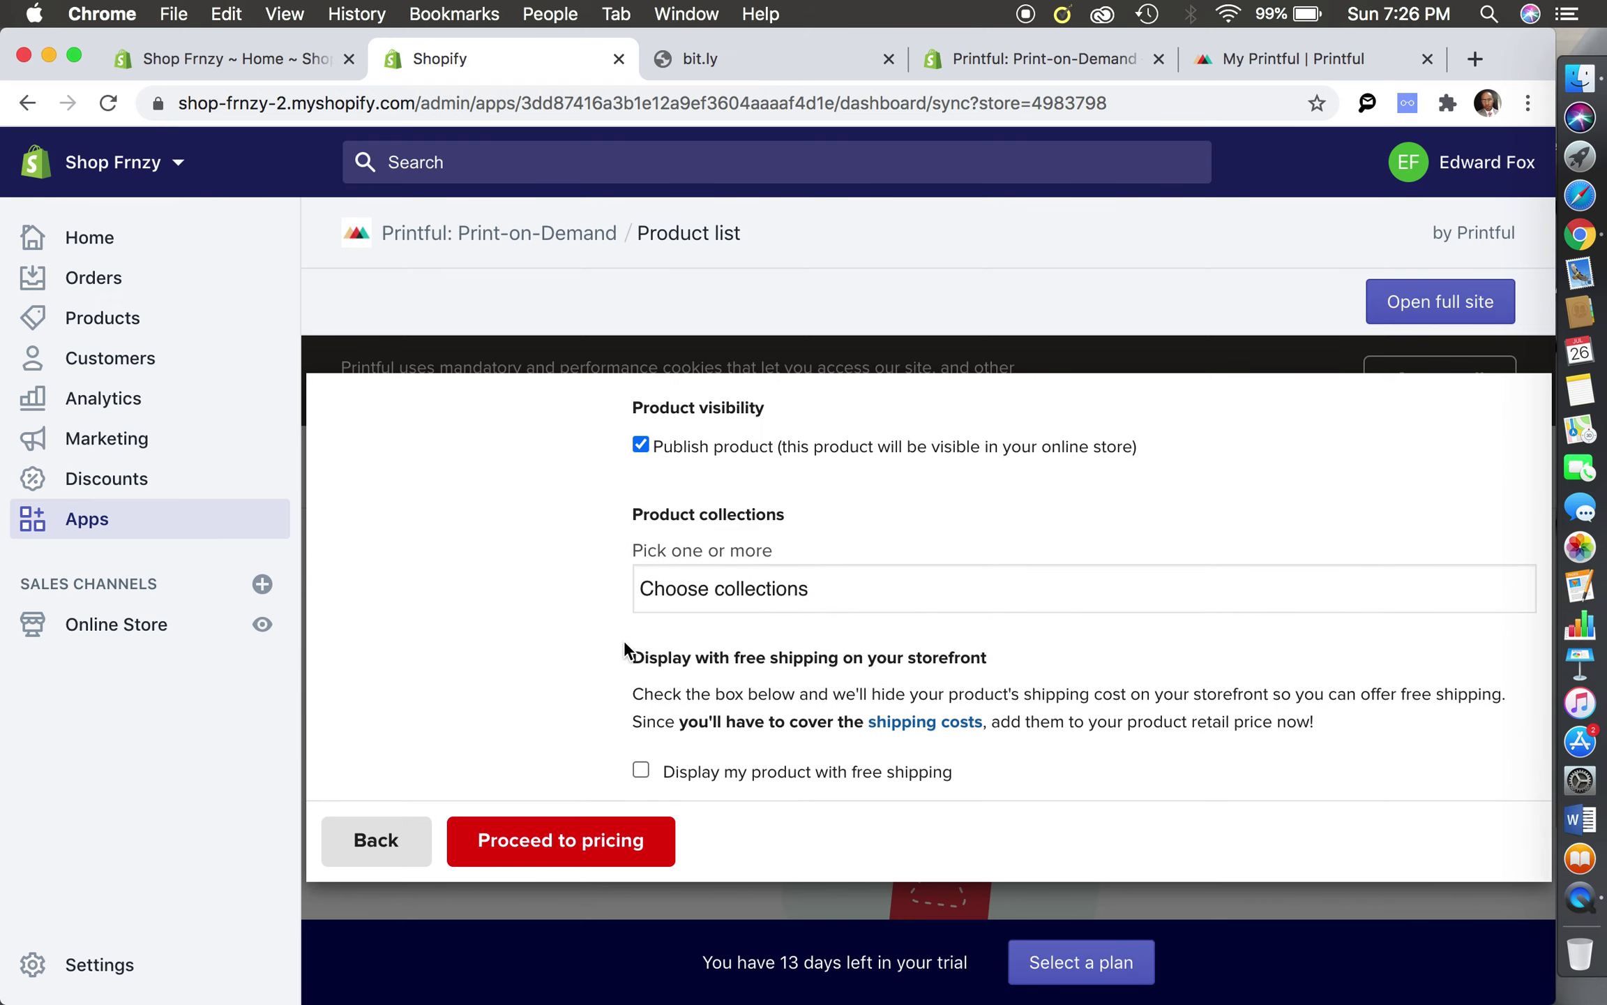
{"action": "left_click", "coordinate": [624, 849]}
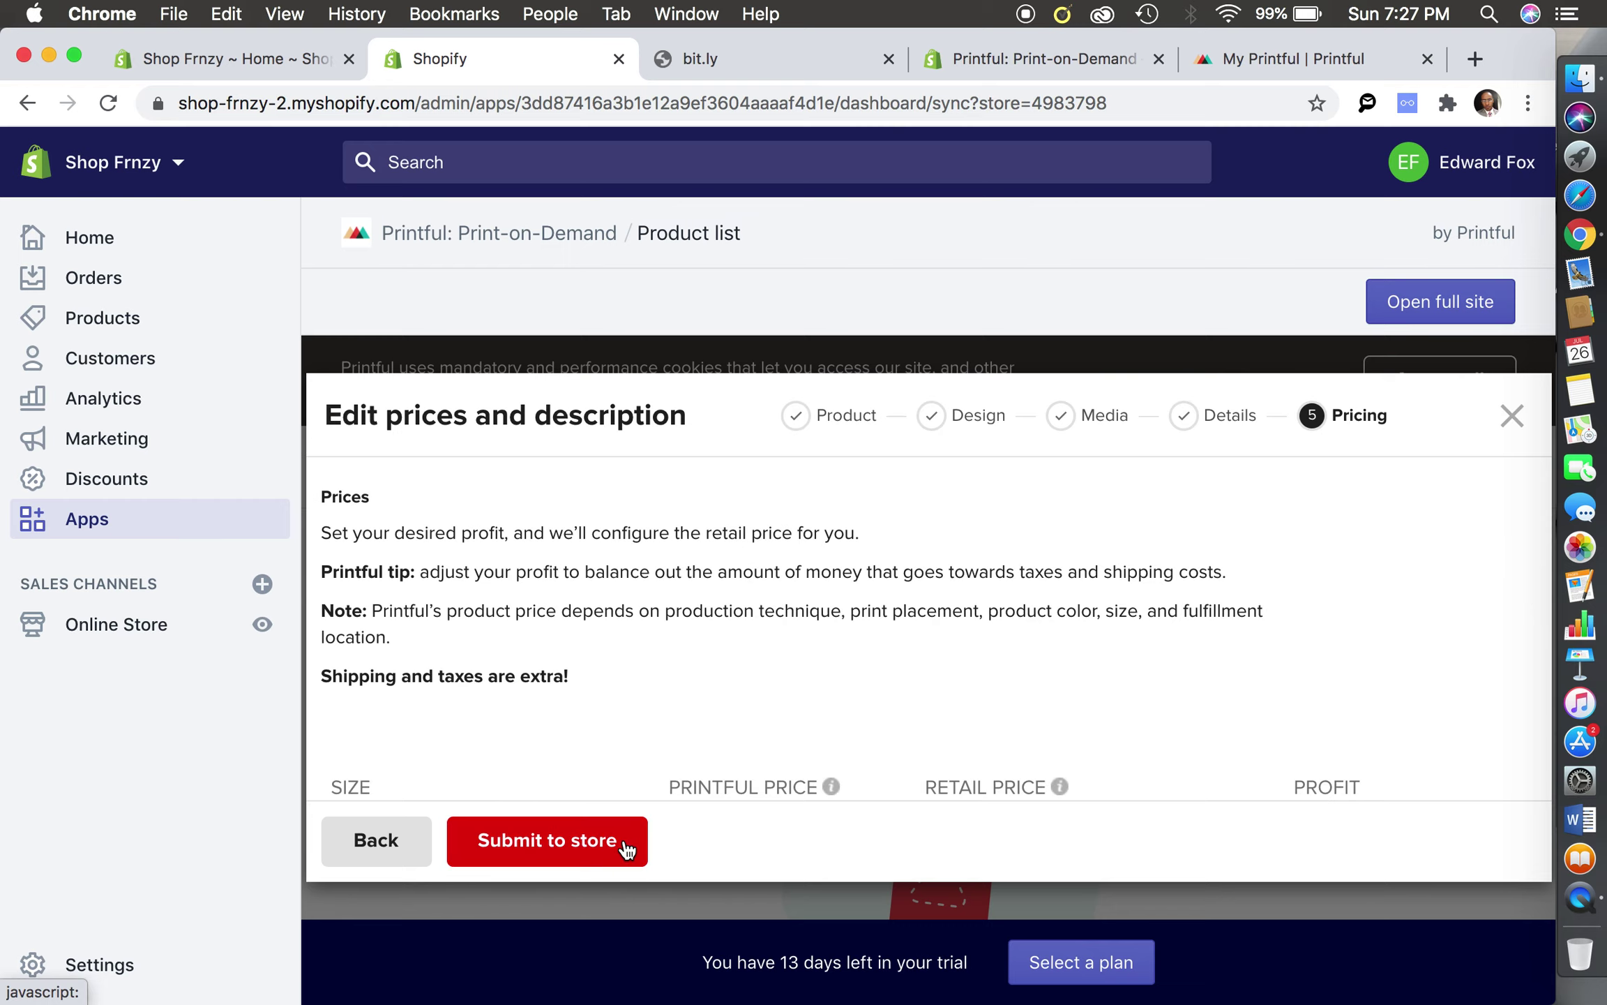
{"action": "scroll", "coordinate": [617, 616], "scroll_direction": "down", "scroll_amount": 3}
{"action": "scroll", "coordinate": [617, 616], "scroll_direction": "down", "scroll_amount": 1}
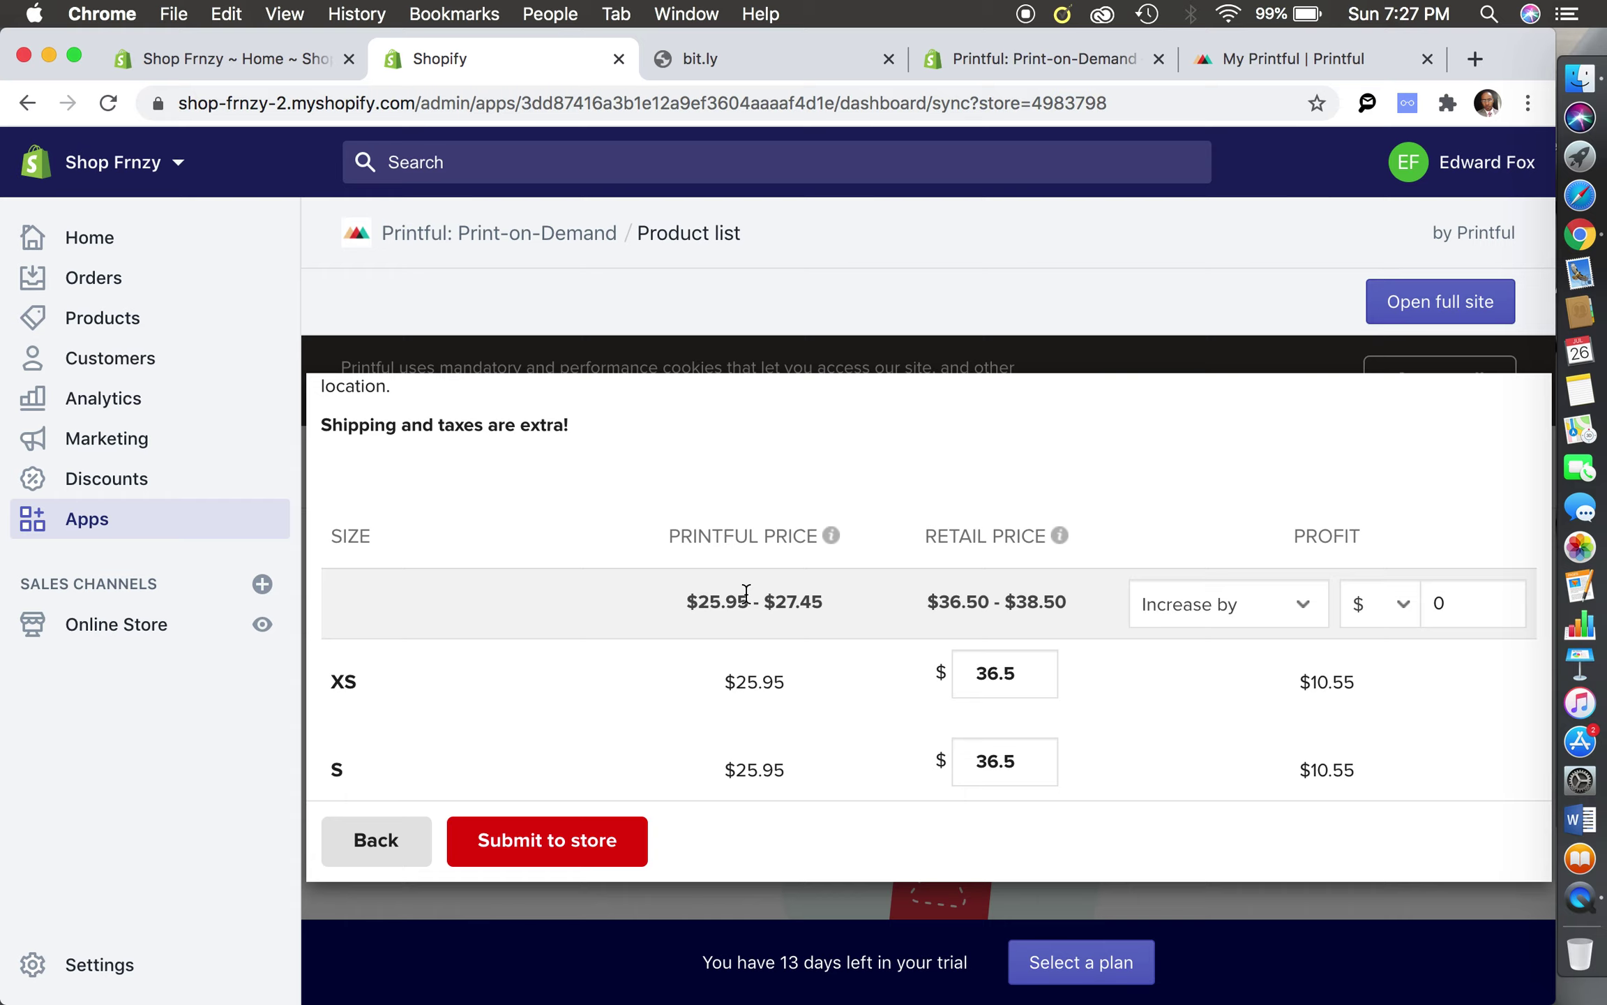
Step: Raise profit by 10 percent and submit the Men's T-shirt to Shop Frnzy
{"action": "left_click", "coordinate": [1461, 603]}
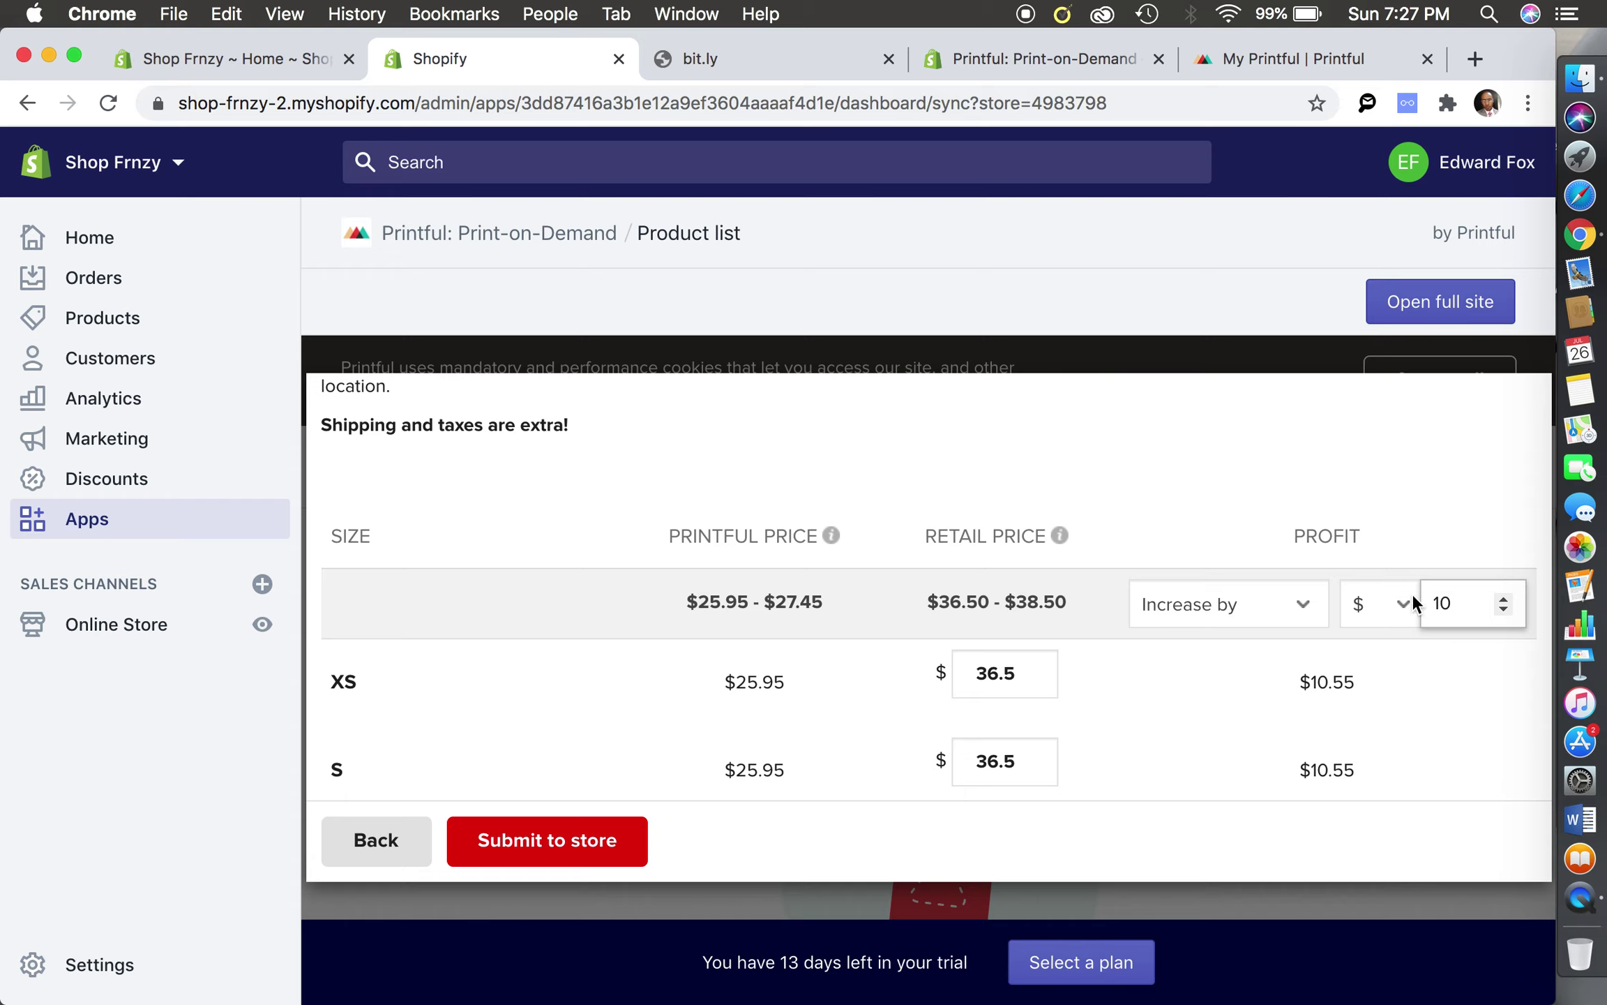
{"action": "left_click", "coordinate": [1379, 603]}
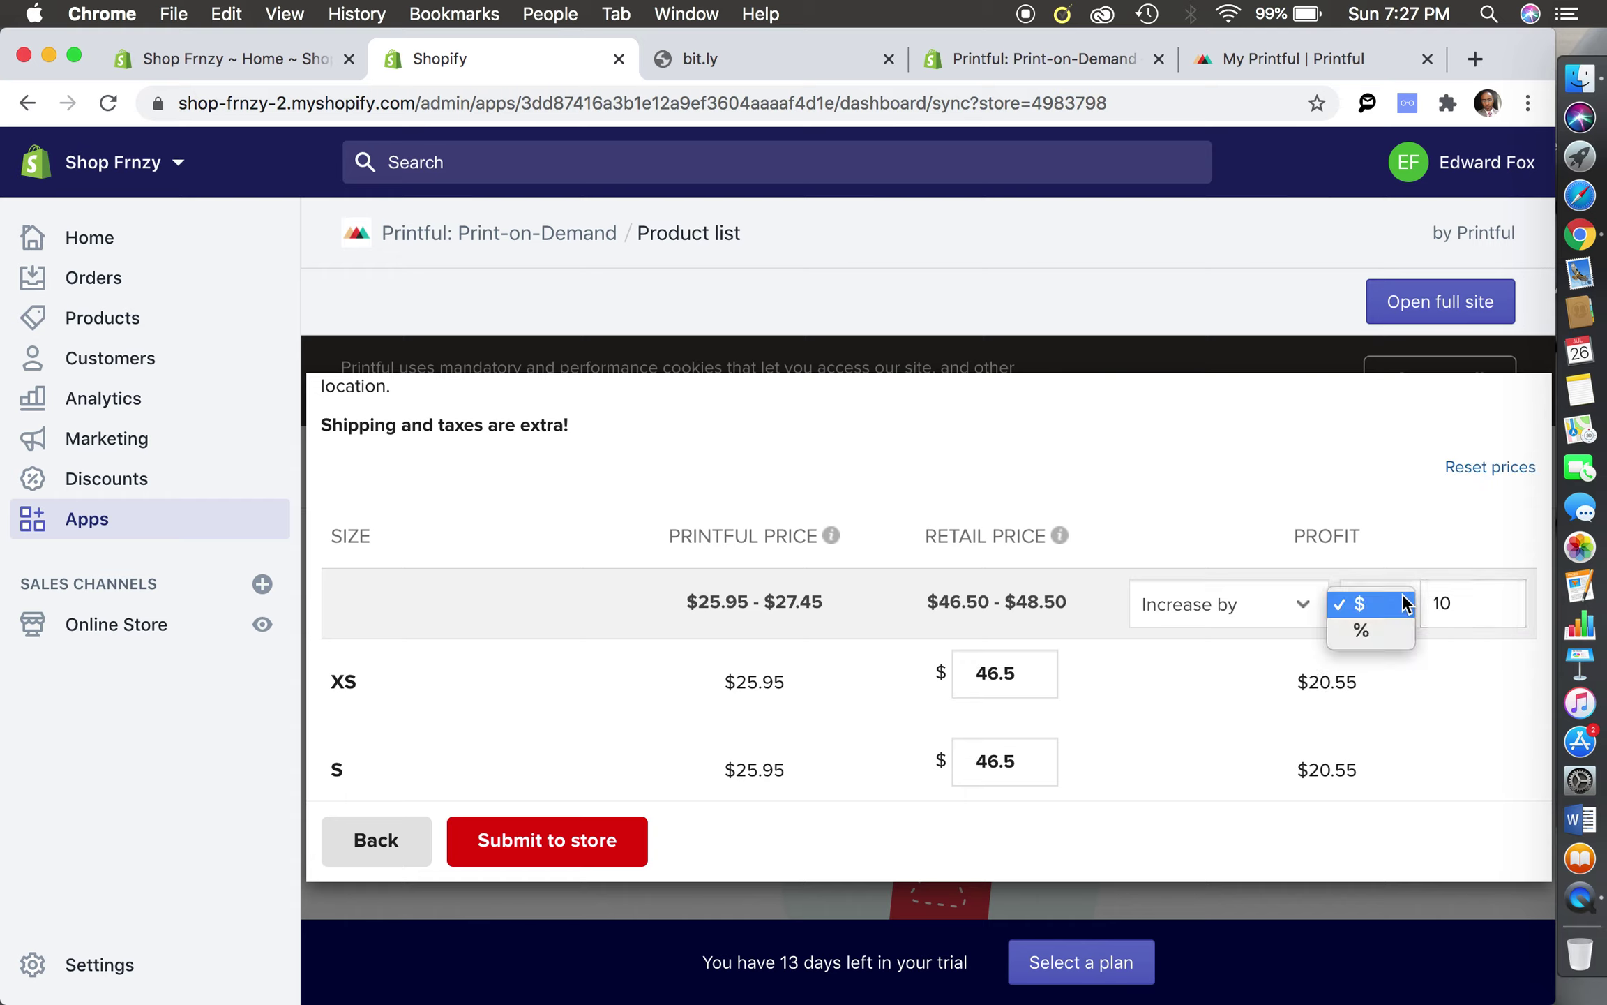
{"action": "left_click", "coordinate": [1398, 635]}
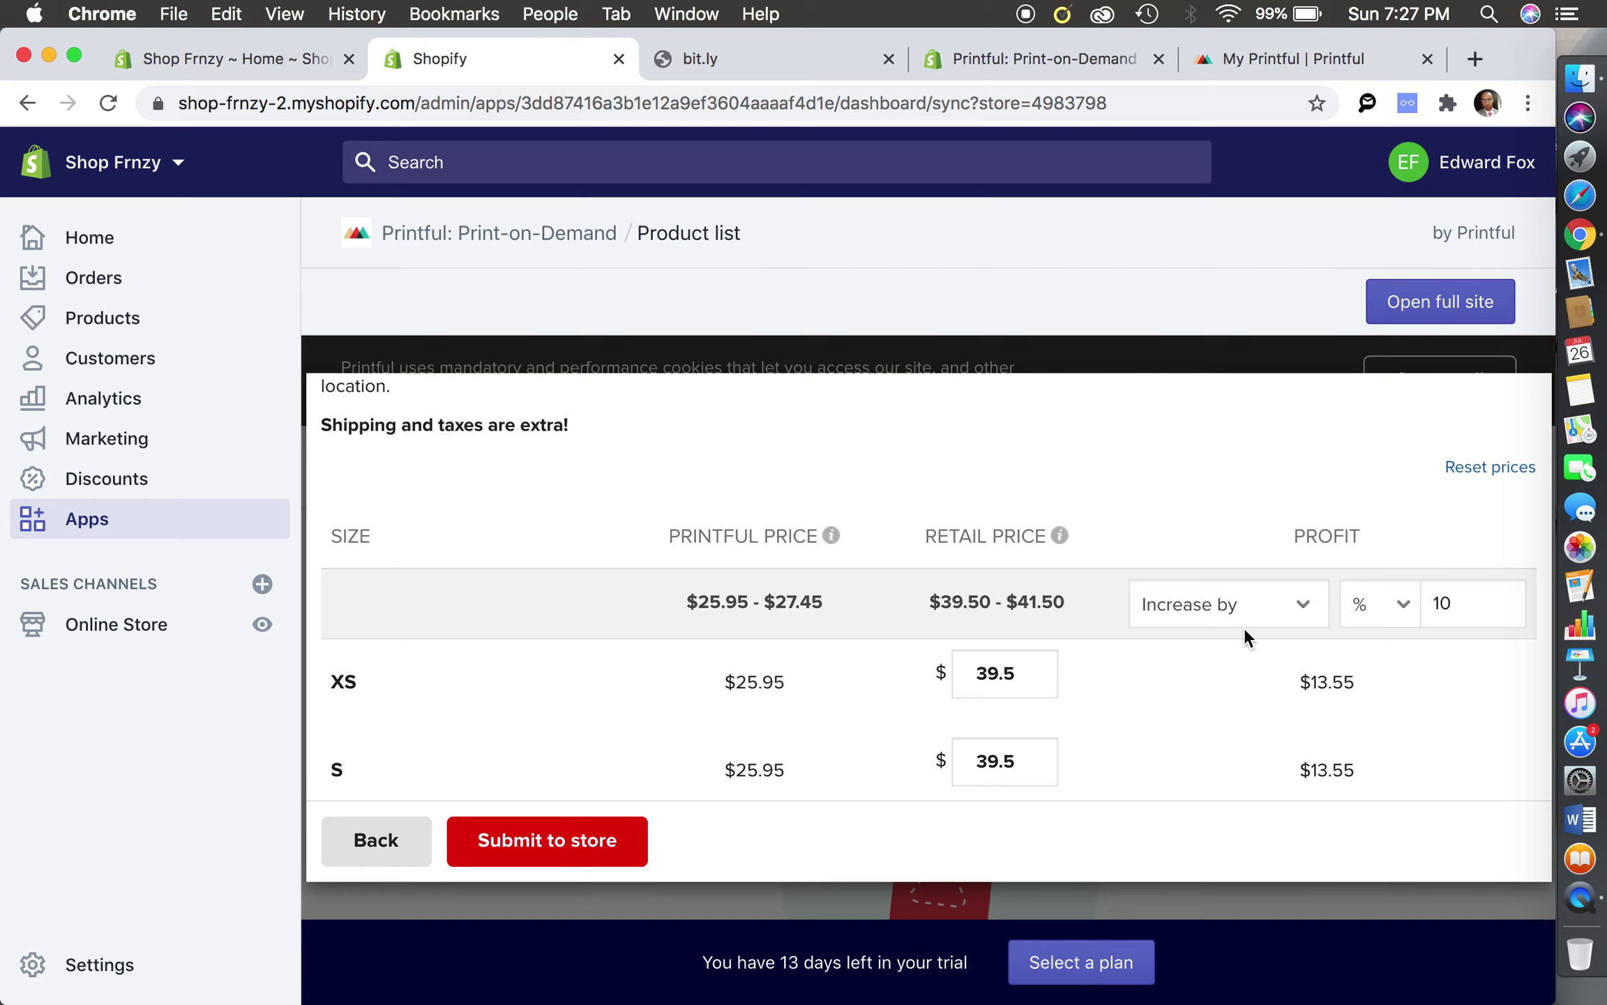
{"action": "scroll", "coordinate": [1178, 722], "scroll_direction": "down", "scroll_amount": 3}
{"action": "scroll", "coordinate": [1179, 722], "scroll_direction": "down", "scroll_amount": 3}
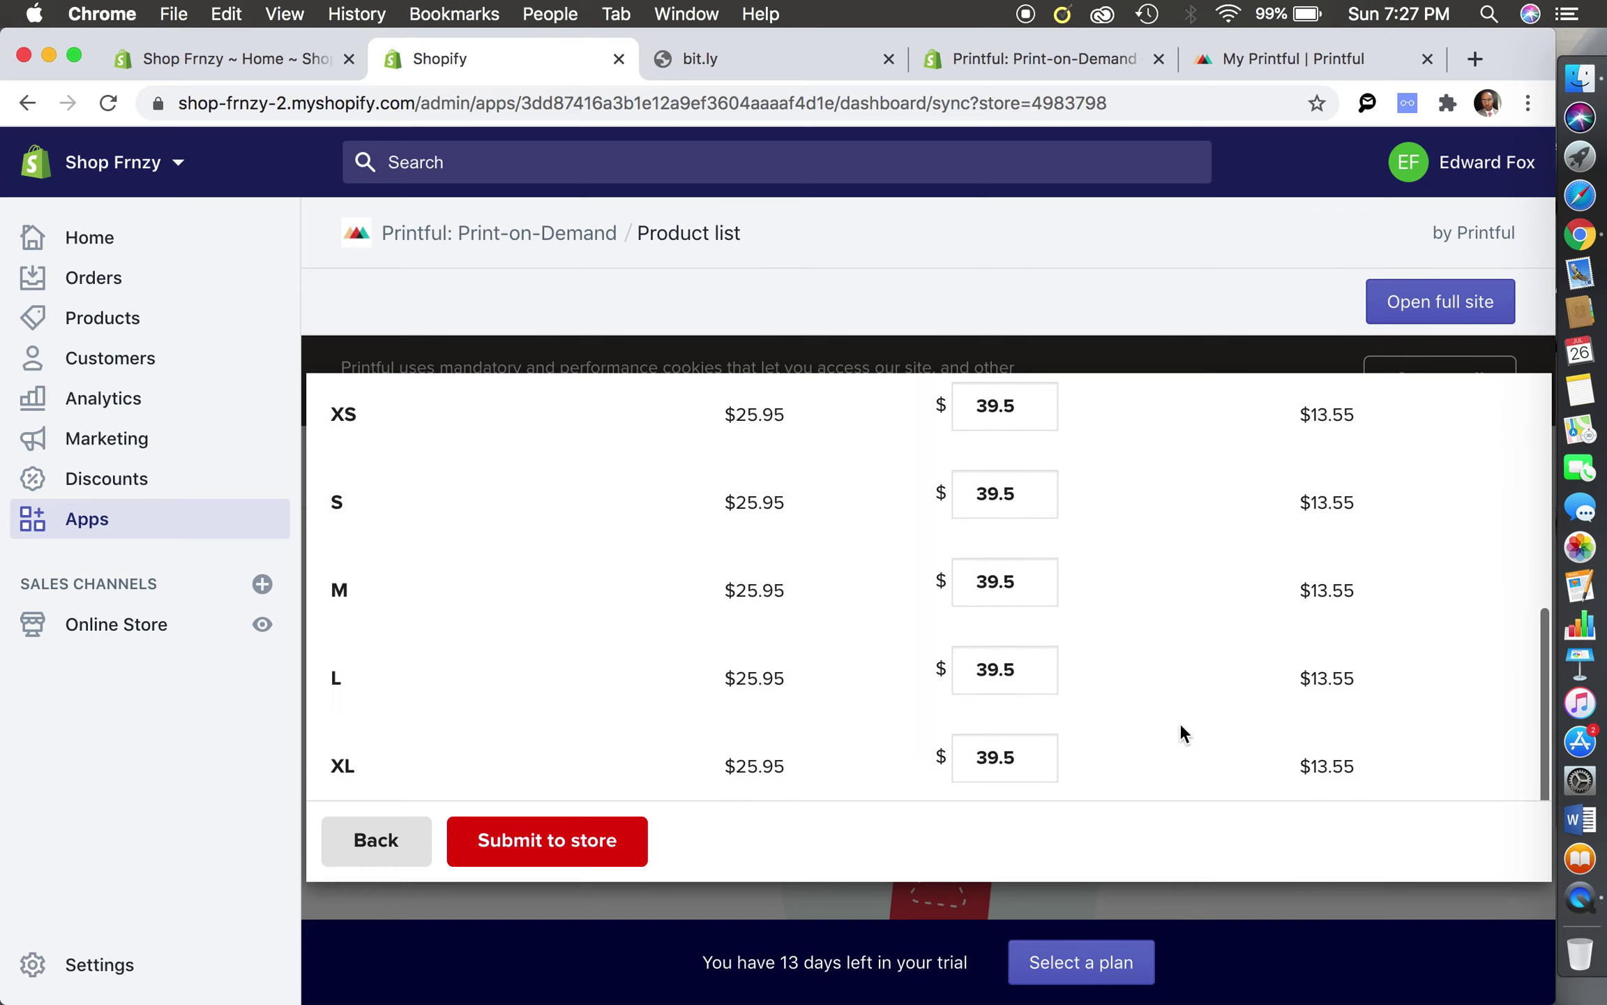
{"action": "scroll", "coordinate": [1179, 723], "scroll_direction": "down", "scroll_amount": 2}
{"action": "left_click", "coordinate": [569, 830]}
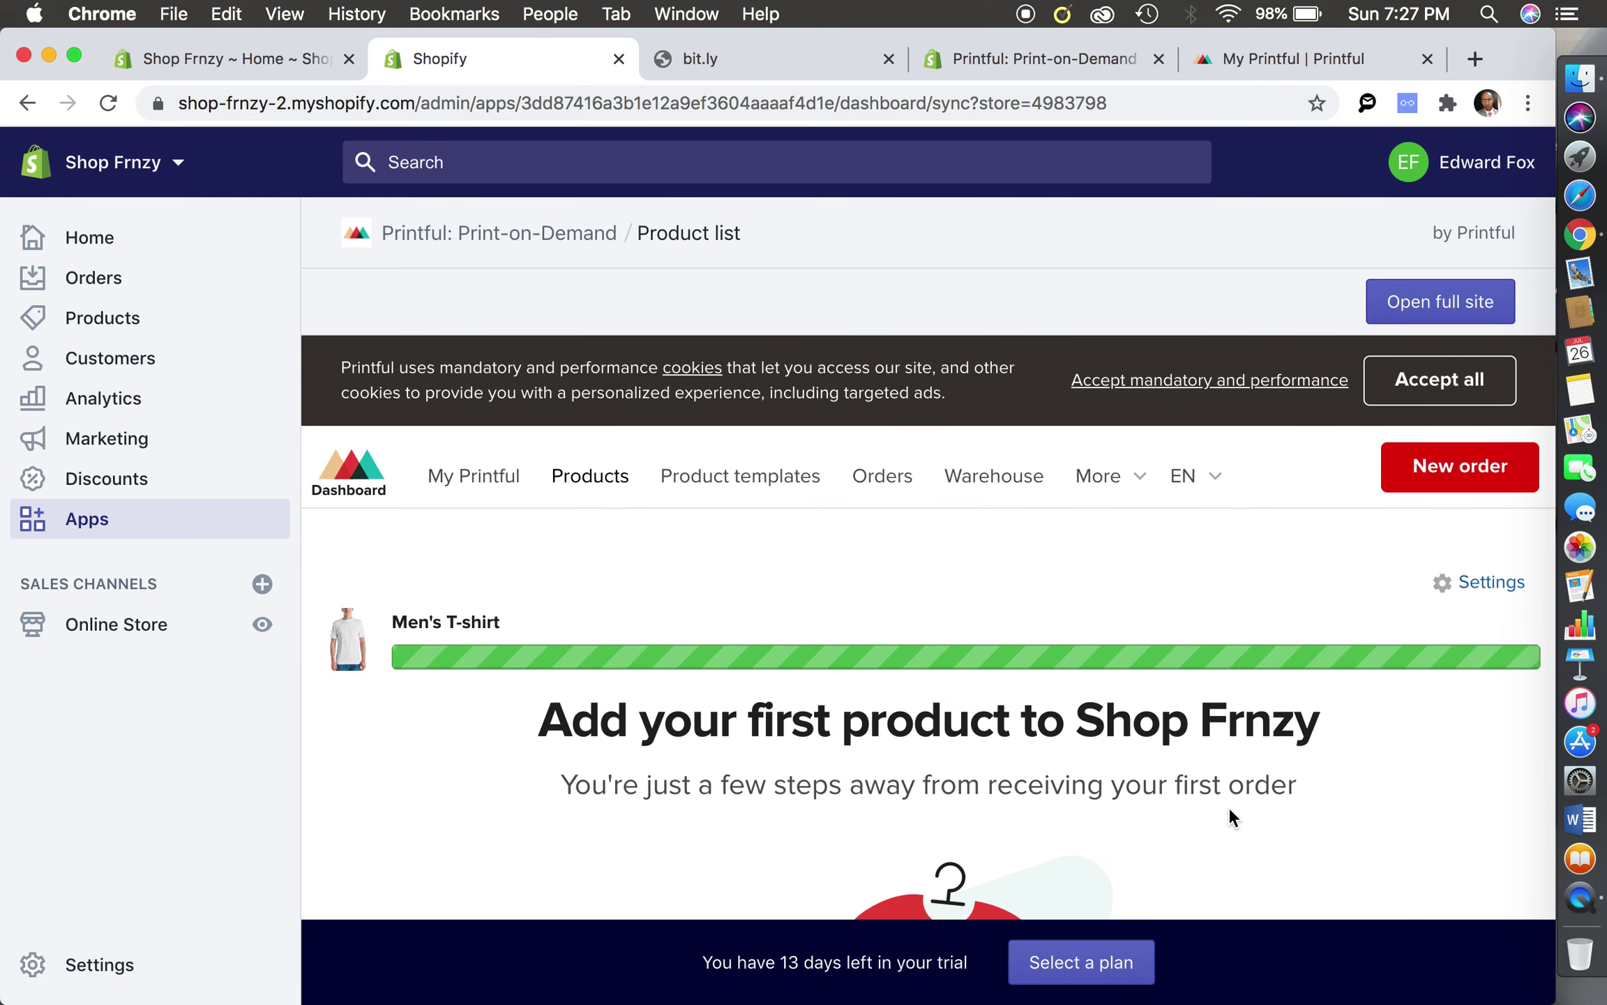
{"action": "scroll", "coordinate": [1228, 806], "scroll_direction": "down", "scroll_amount": 3}
{"action": "scroll", "coordinate": [1228, 806], "scroll_direction": "down", "scroll_amount": 2}
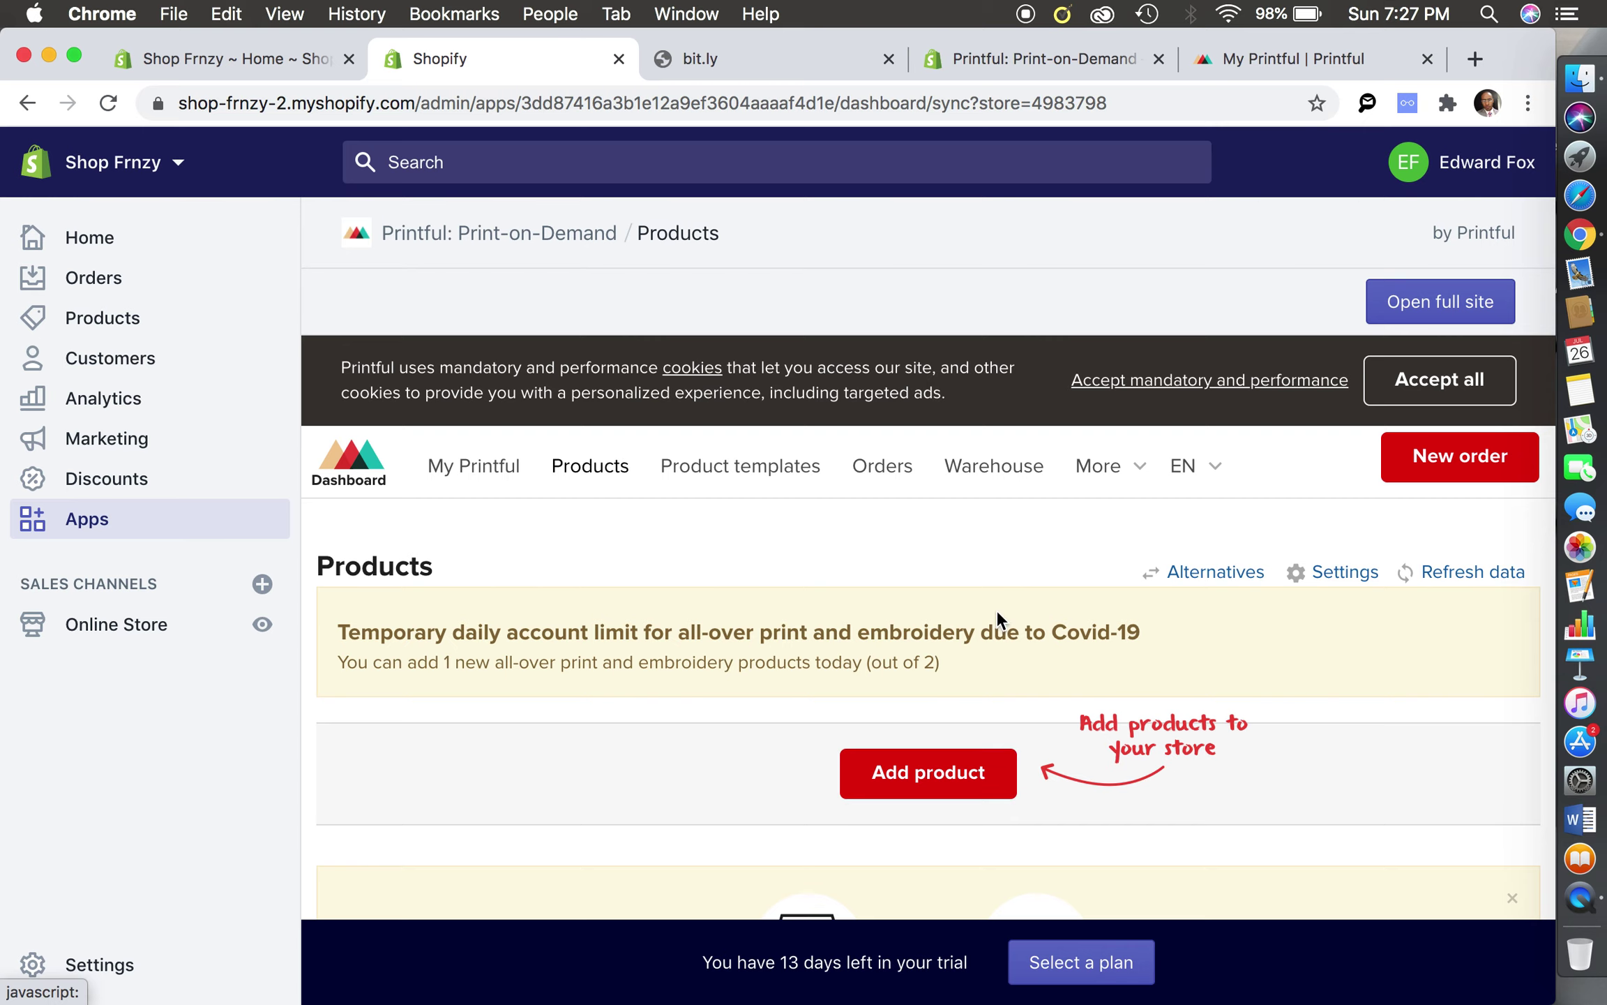
{"action": "scroll", "coordinate": [1123, 779], "scroll_direction": "down", "scroll_amount": 5}
{"action": "scroll", "coordinate": [1121, 786], "scroll_direction": "down", "scroll_amount": 5}
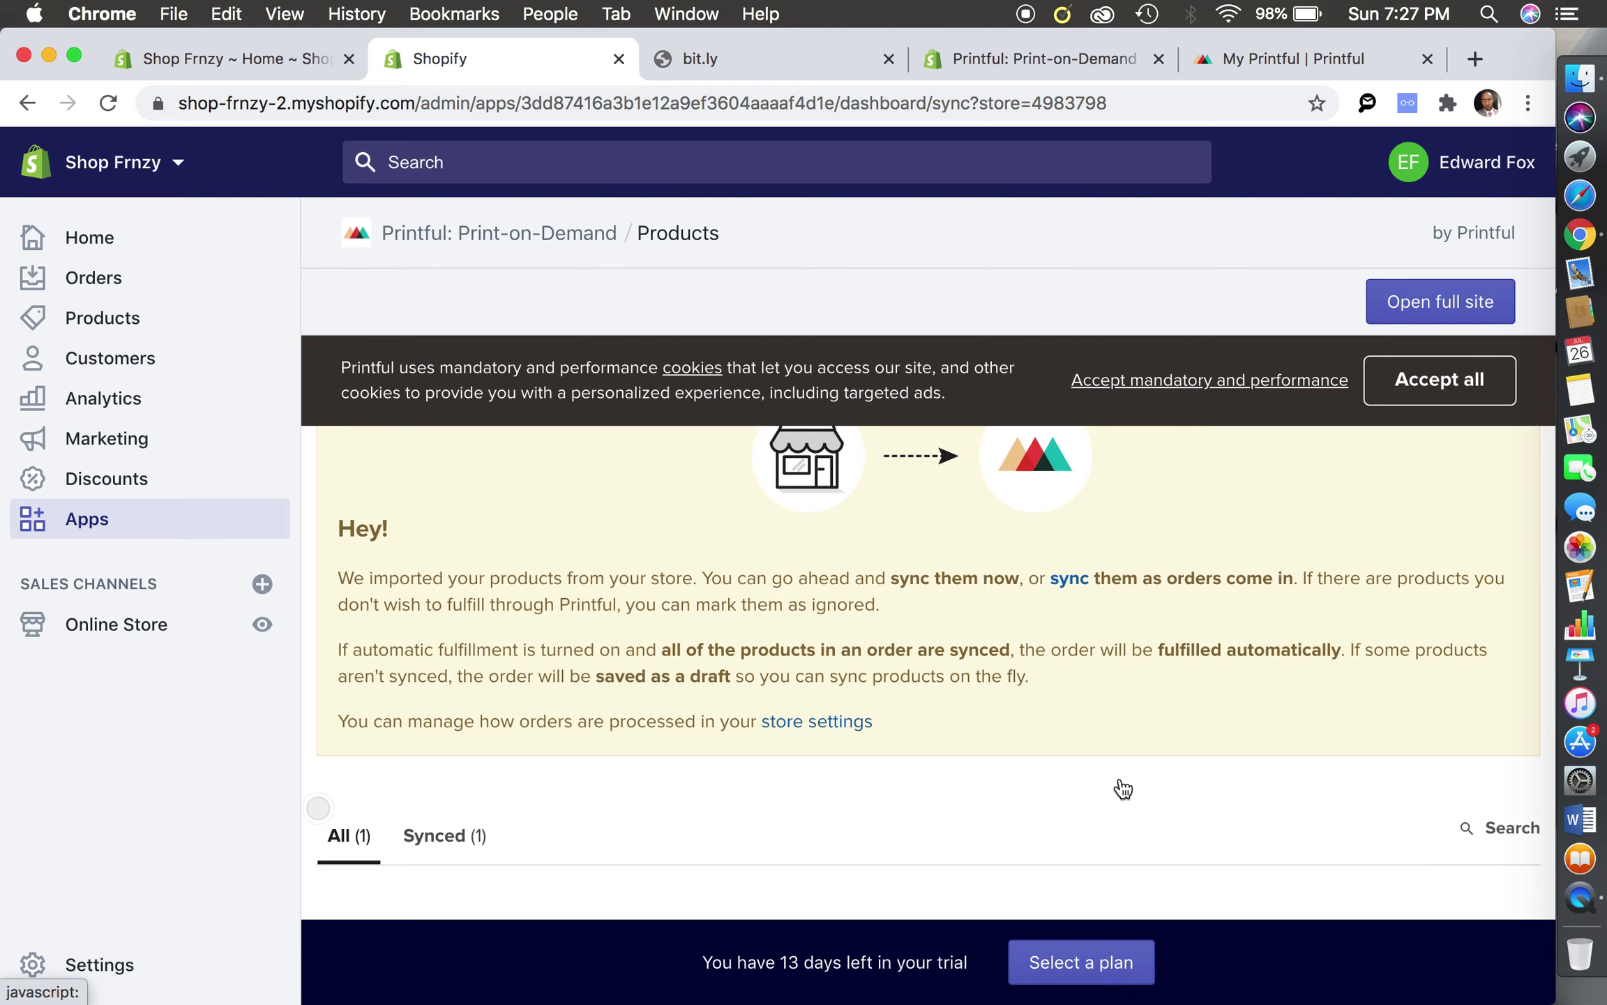
{"action": "scroll", "coordinate": [1122, 786], "scroll_direction": "down", "scroll_amount": 5}
{"action": "scroll", "coordinate": [1122, 787], "scroll_direction": "down", "scroll_amount": 5}
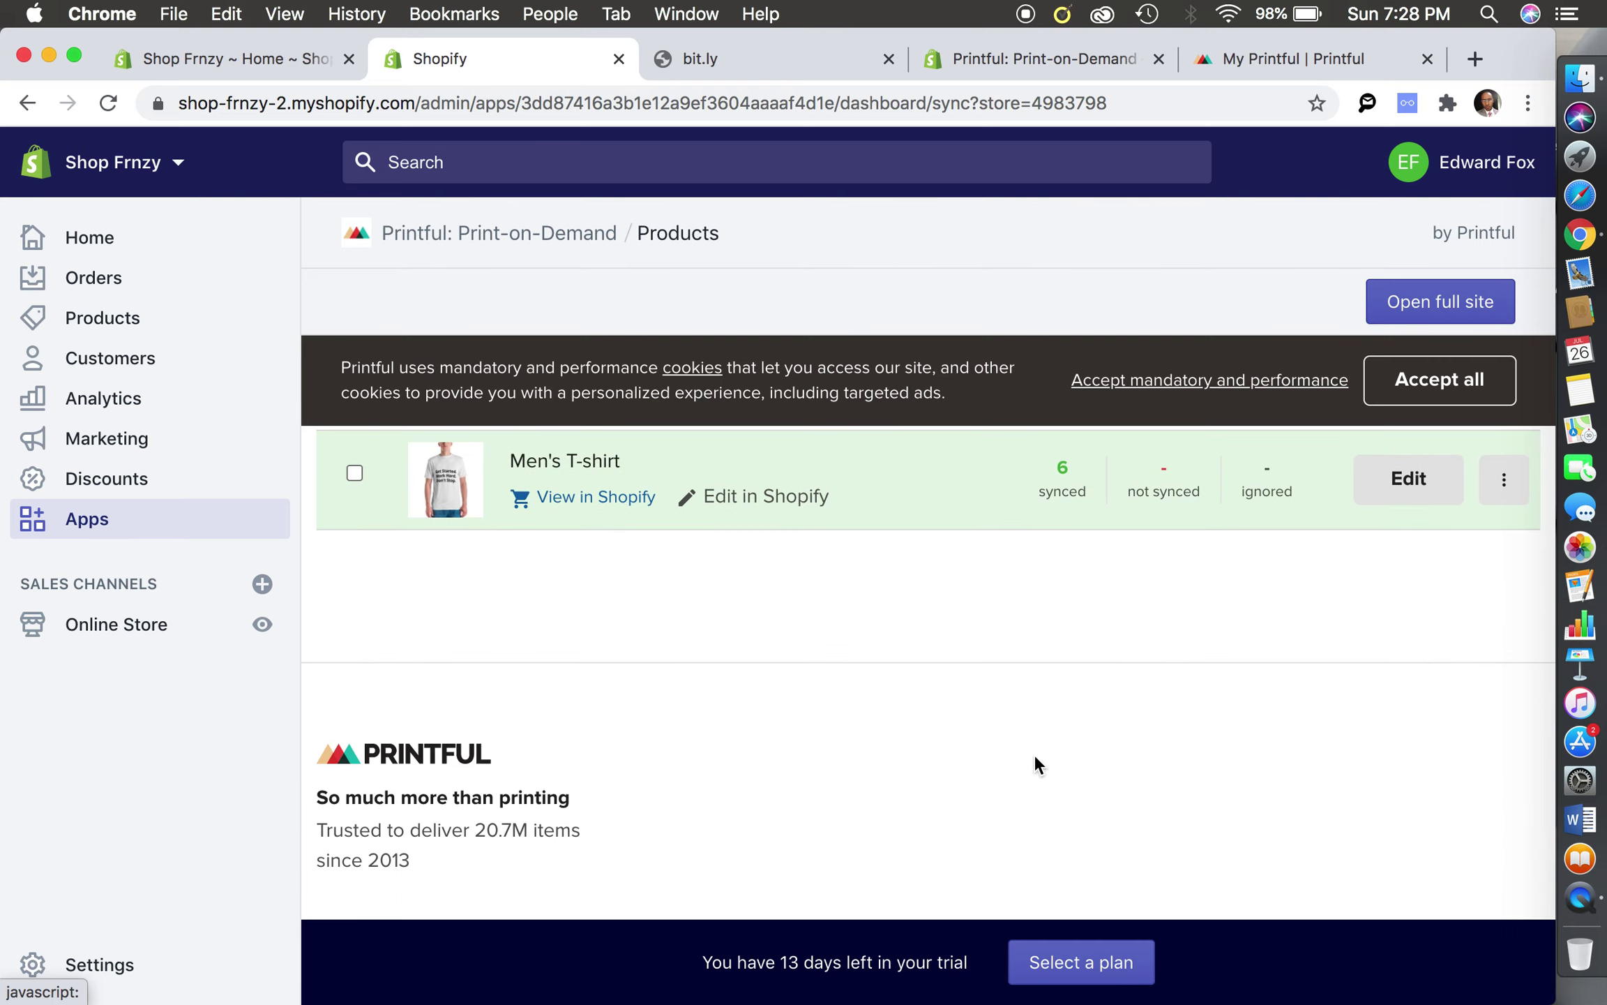
{"action": "scroll", "coordinate": [857, 667], "scroll_direction": "up", "scroll_amount": 2}
Step: Check the Men's T-shirt actions menu in the product list, then go to Printful store Settings
{"action": "left_click", "coordinate": [1505, 642]}
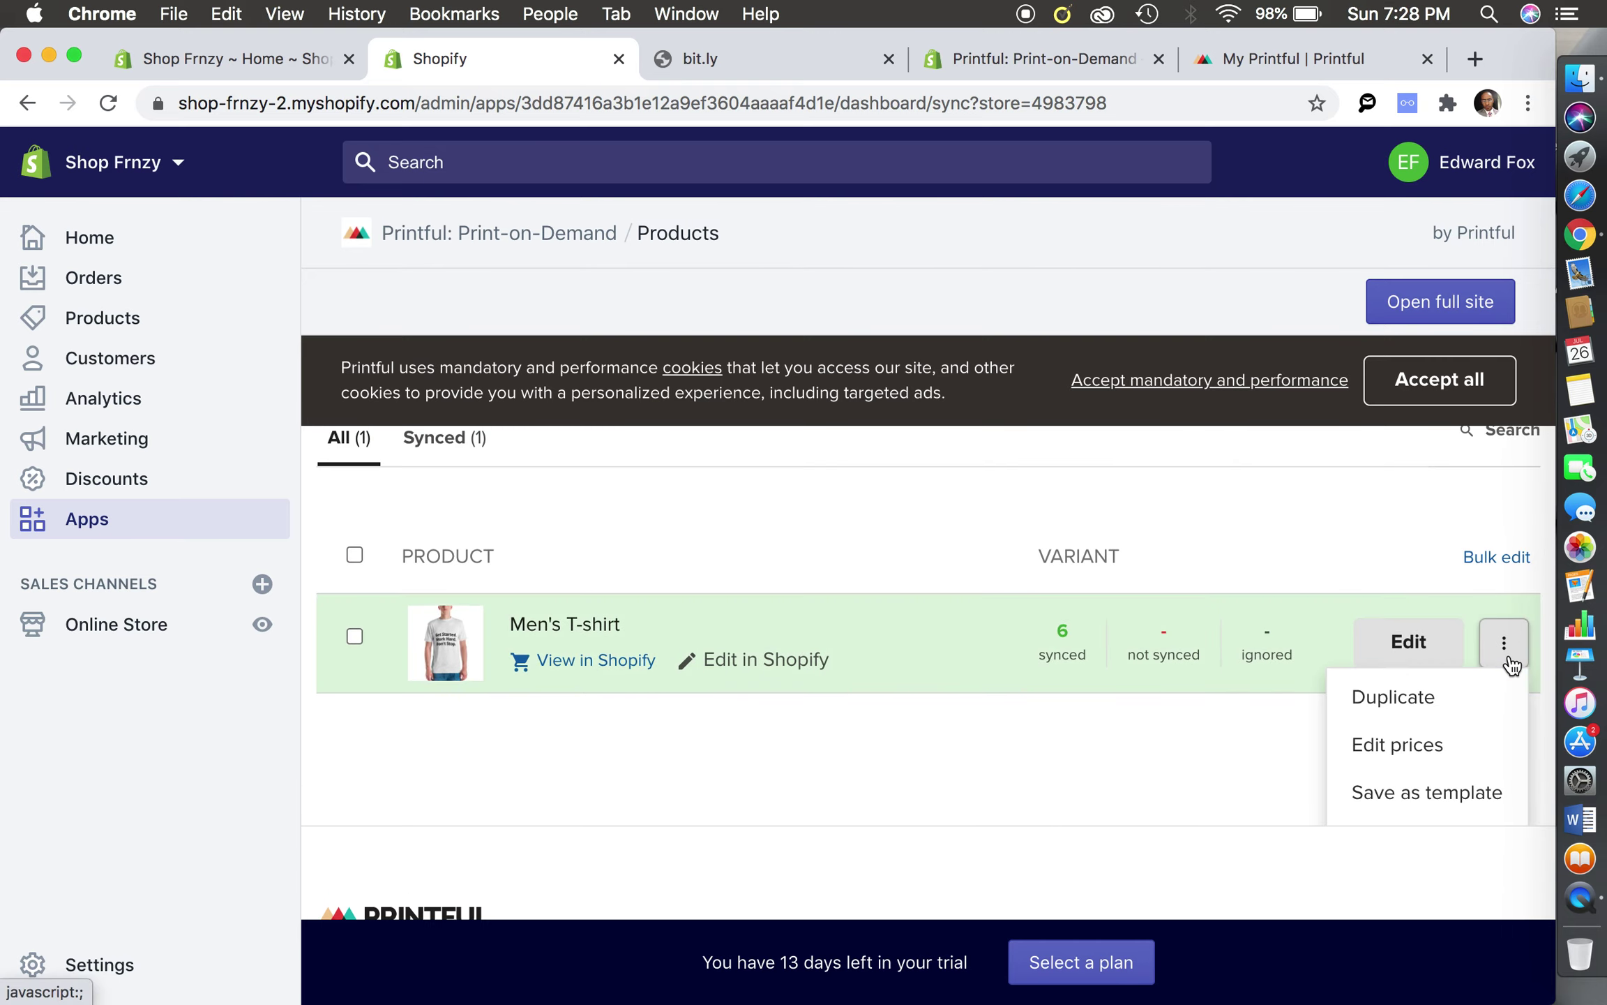
{"action": "scroll", "coordinate": [1464, 754], "scroll_direction": "down", "scroll_amount": 3}
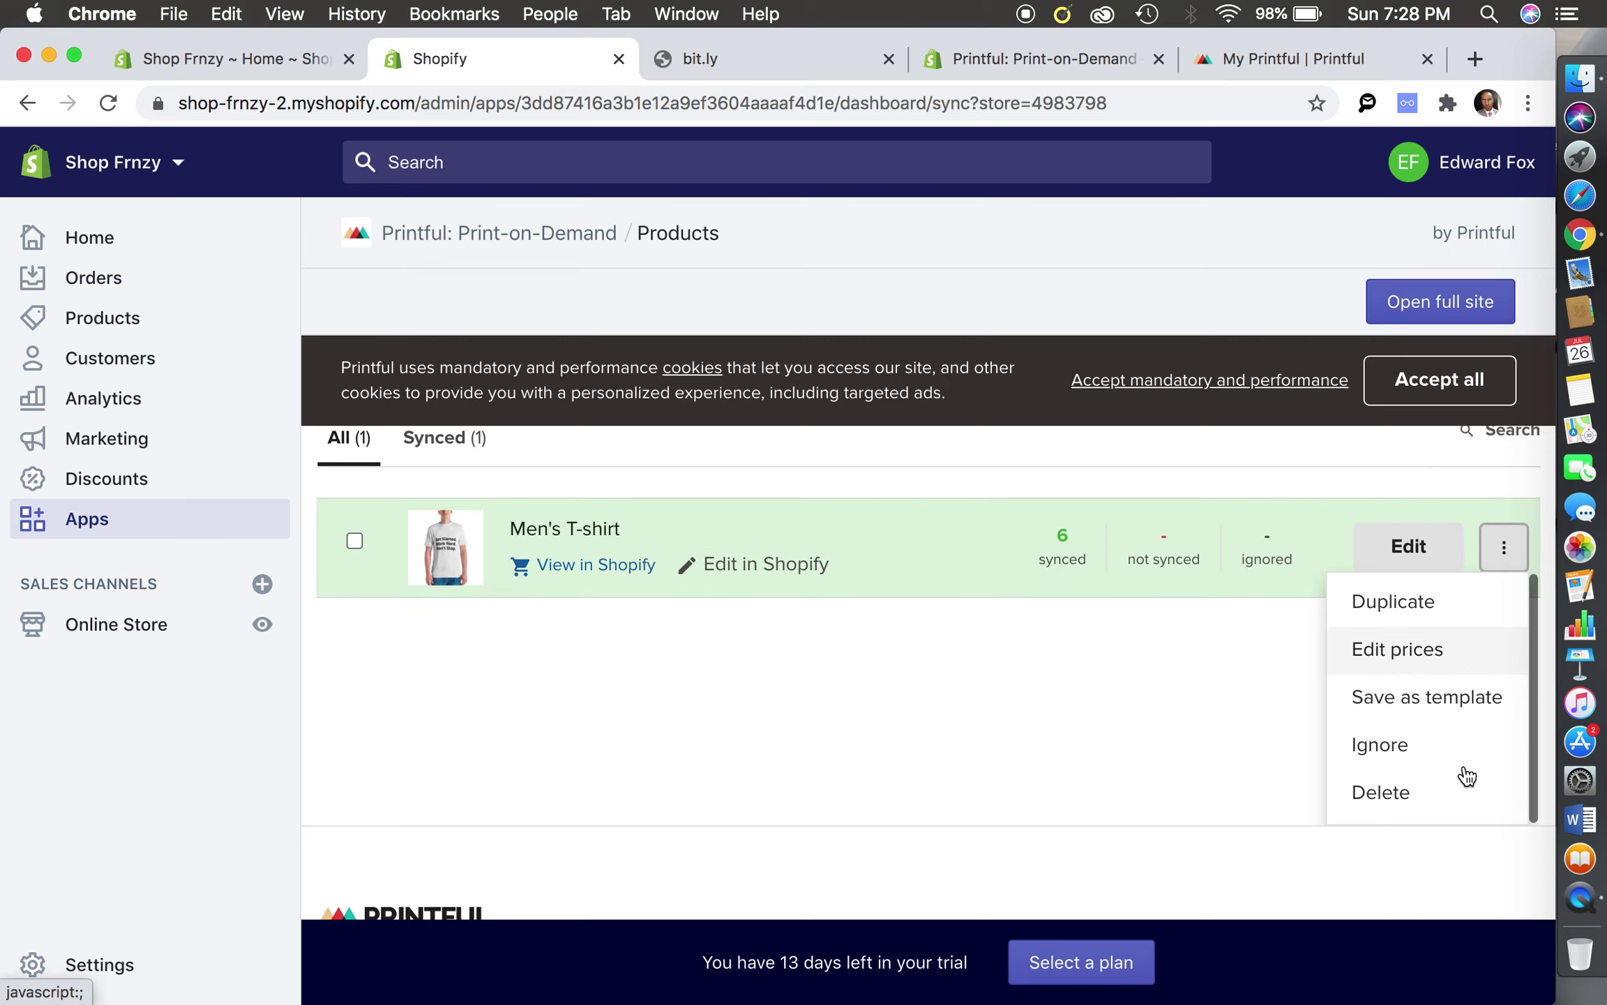
{"action": "left_click", "coordinate": [1191, 728]}
{"action": "scroll", "coordinate": [374, 742], "scroll_direction": "down", "scroll_amount": 3}
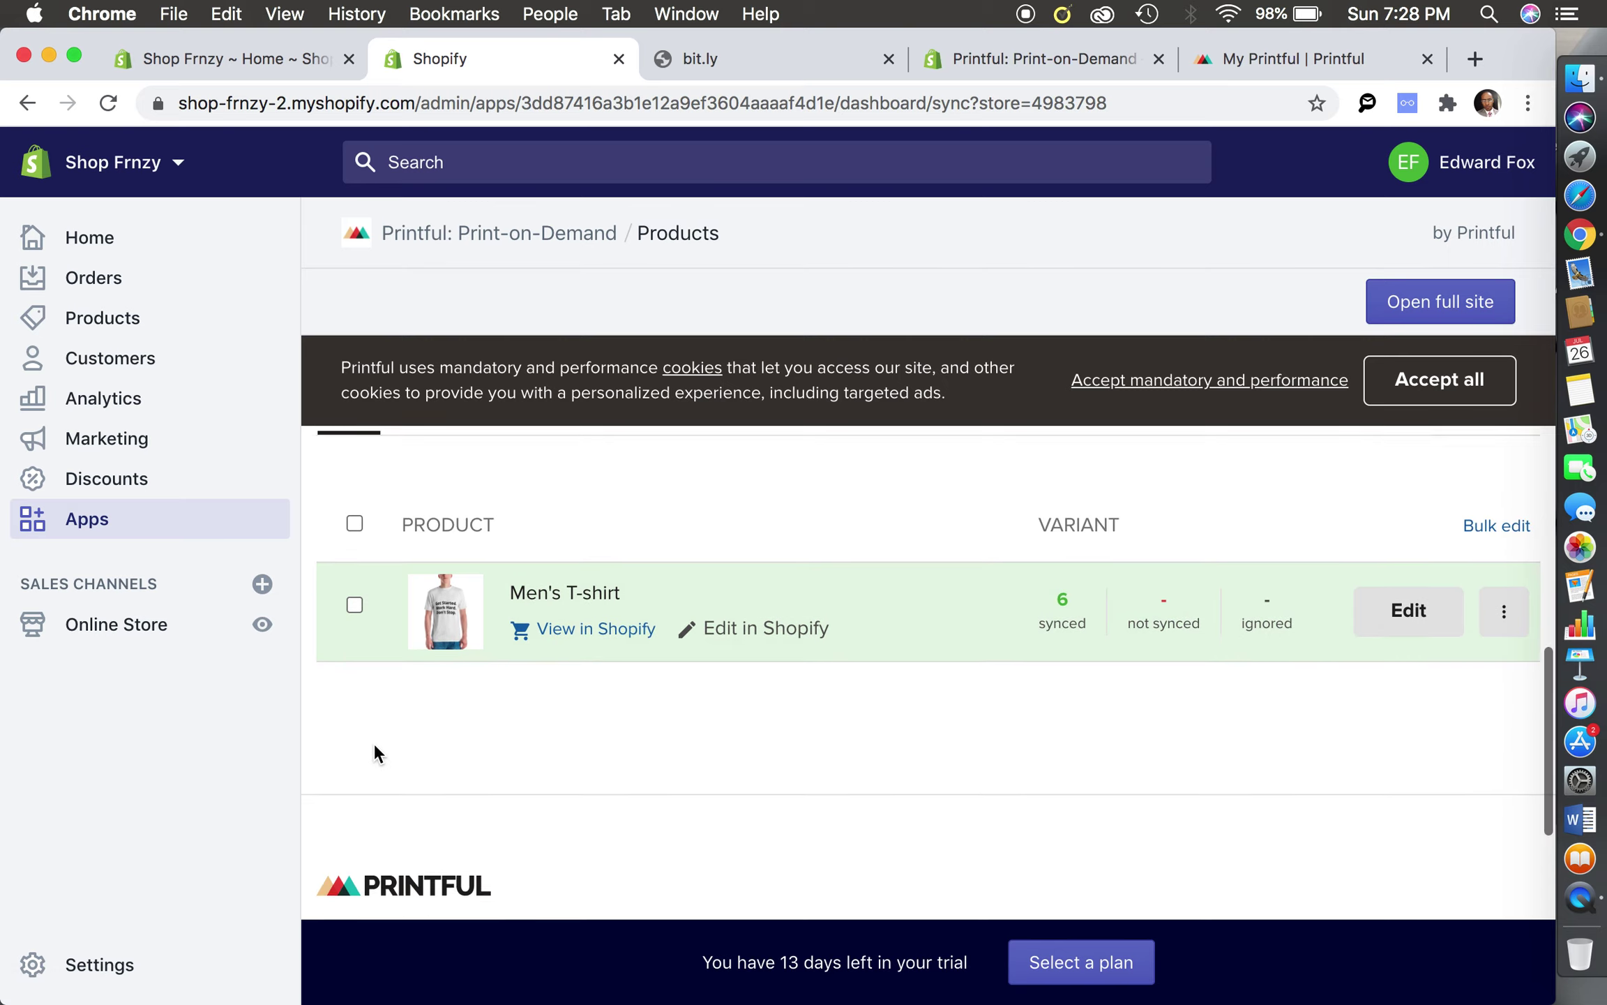
{"action": "scroll", "coordinate": [519, 602], "scroll_direction": "down", "scroll_amount": 2}
{"action": "scroll", "coordinate": [550, 668], "scroll_direction": "down", "scroll_amount": 3}
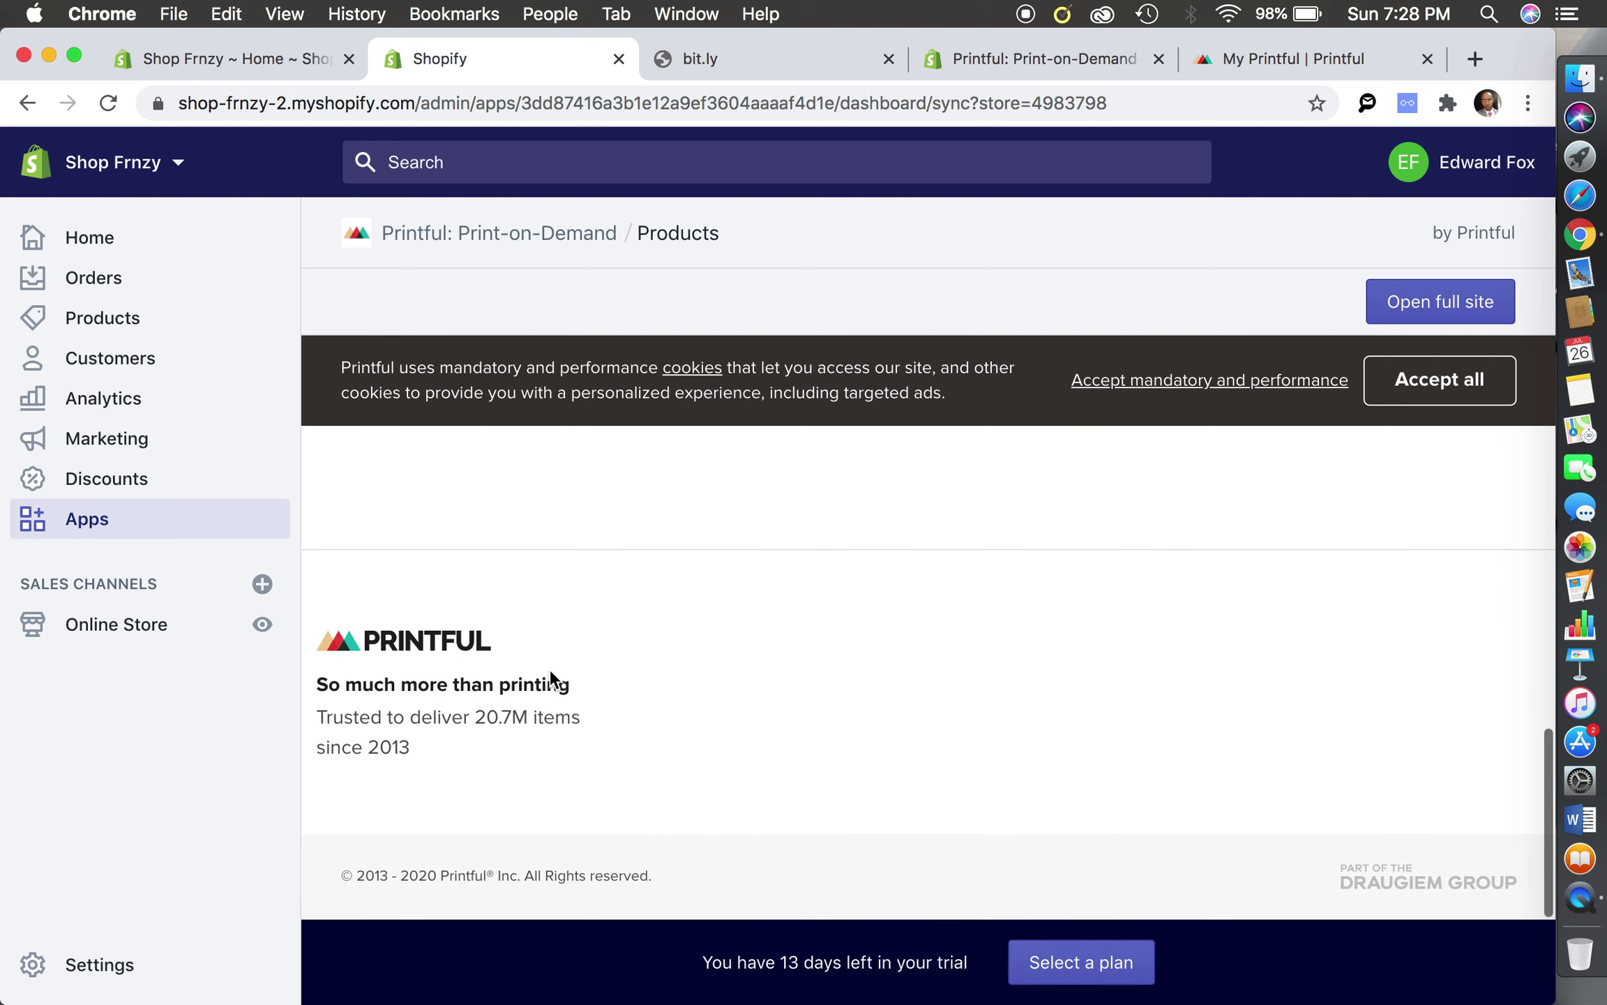
{"action": "scroll", "coordinate": [550, 669], "scroll_direction": "up", "scroll_amount": 3}
{"action": "scroll", "coordinate": [549, 669], "scroll_direction": "up", "scroll_amount": 3}
{"action": "scroll", "coordinate": [551, 667], "scroll_direction": "up", "scroll_amount": 1}
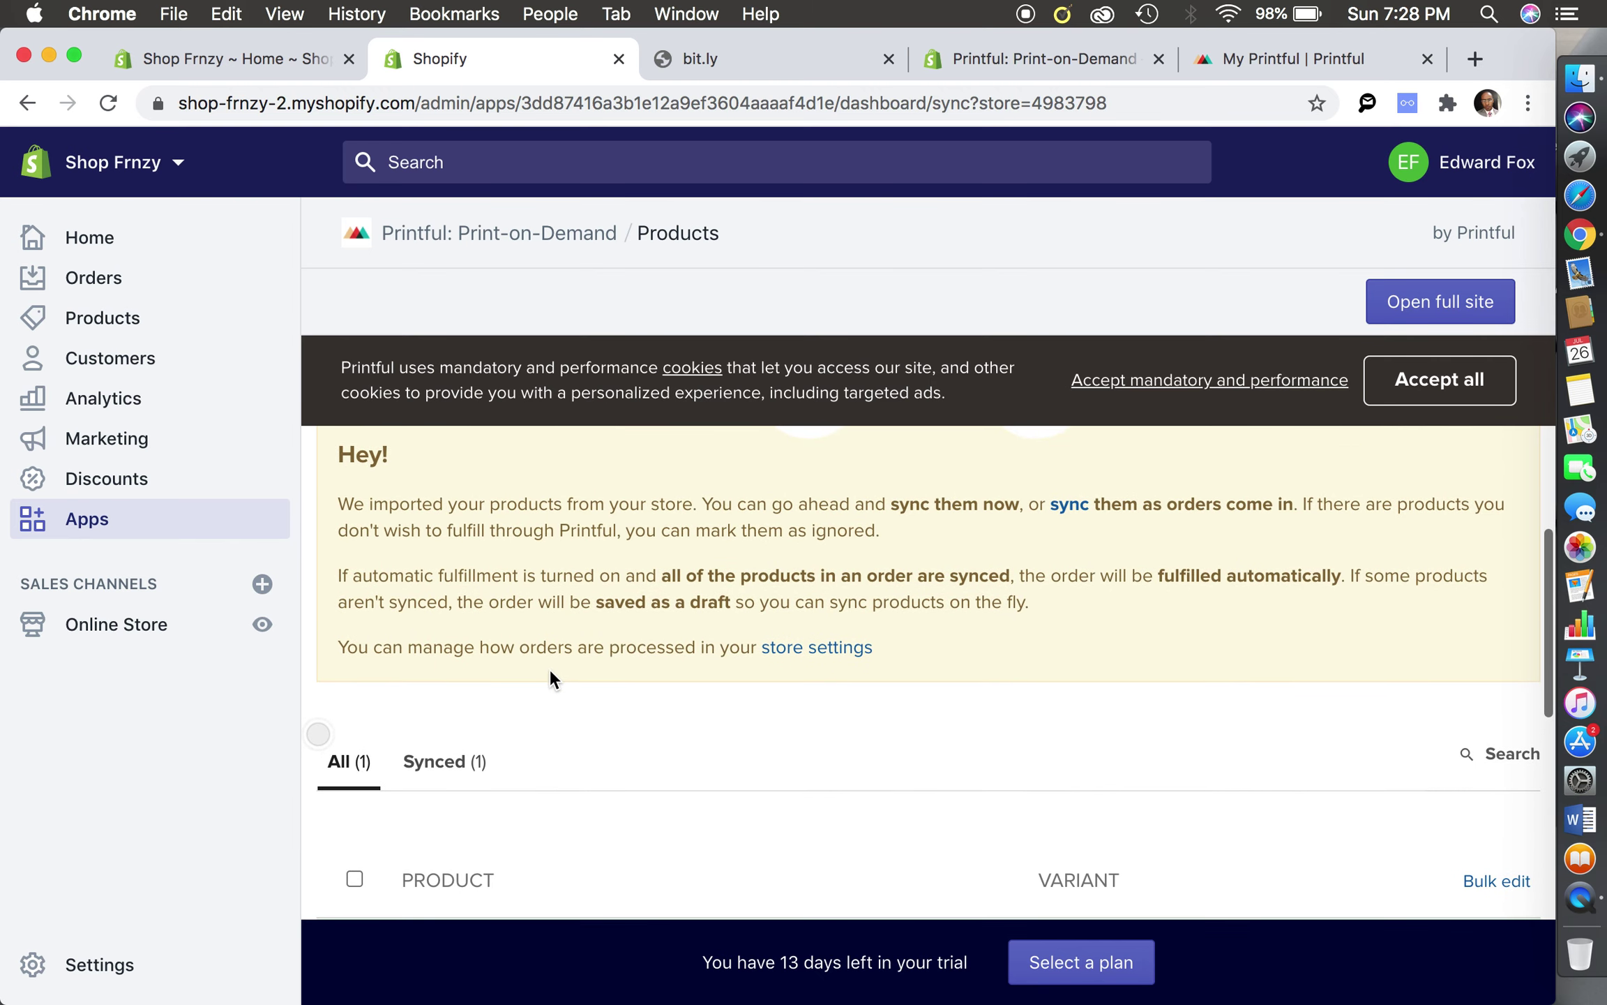
{"action": "left_click", "coordinate": [835, 646]}
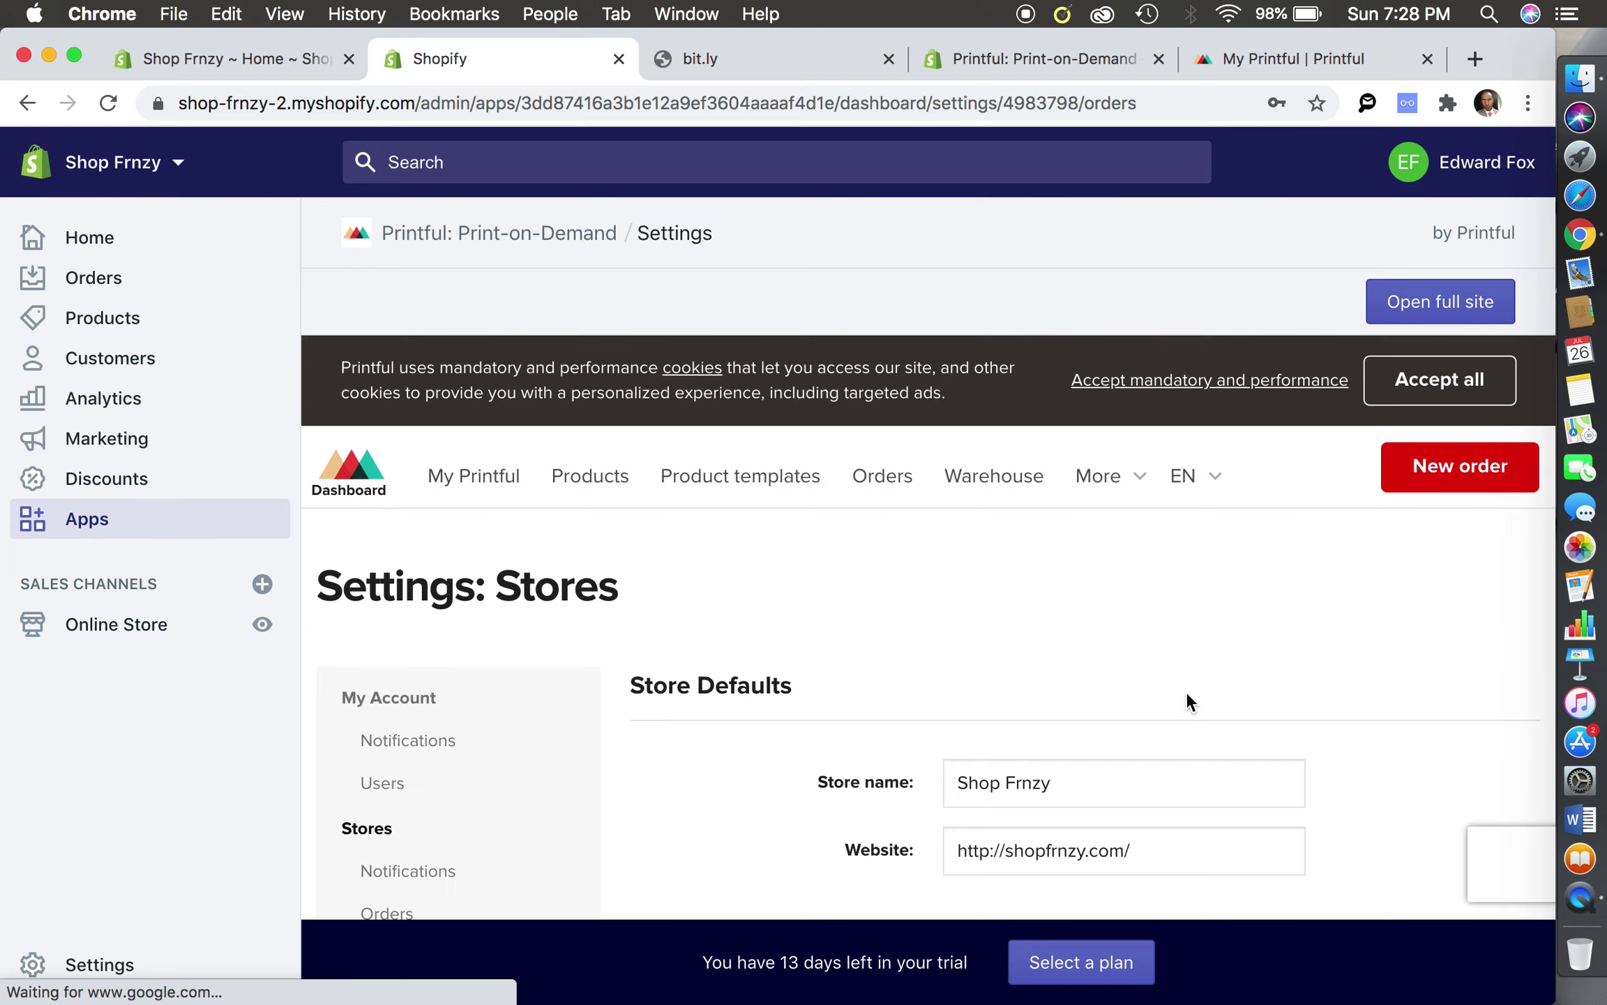
{"action": "scroll", "coordinate": [1186, 692], "scroll_direction": "down", "scroll_amount": 3}
{"action": "scroll", "coordinate": [1186, 691], "scroll_direction": "down", "scroll_amount": 2}
{"action": "scroll", "coordinate": [1185, 691], "scroll_direction": "down", "scroll_amount": 1}
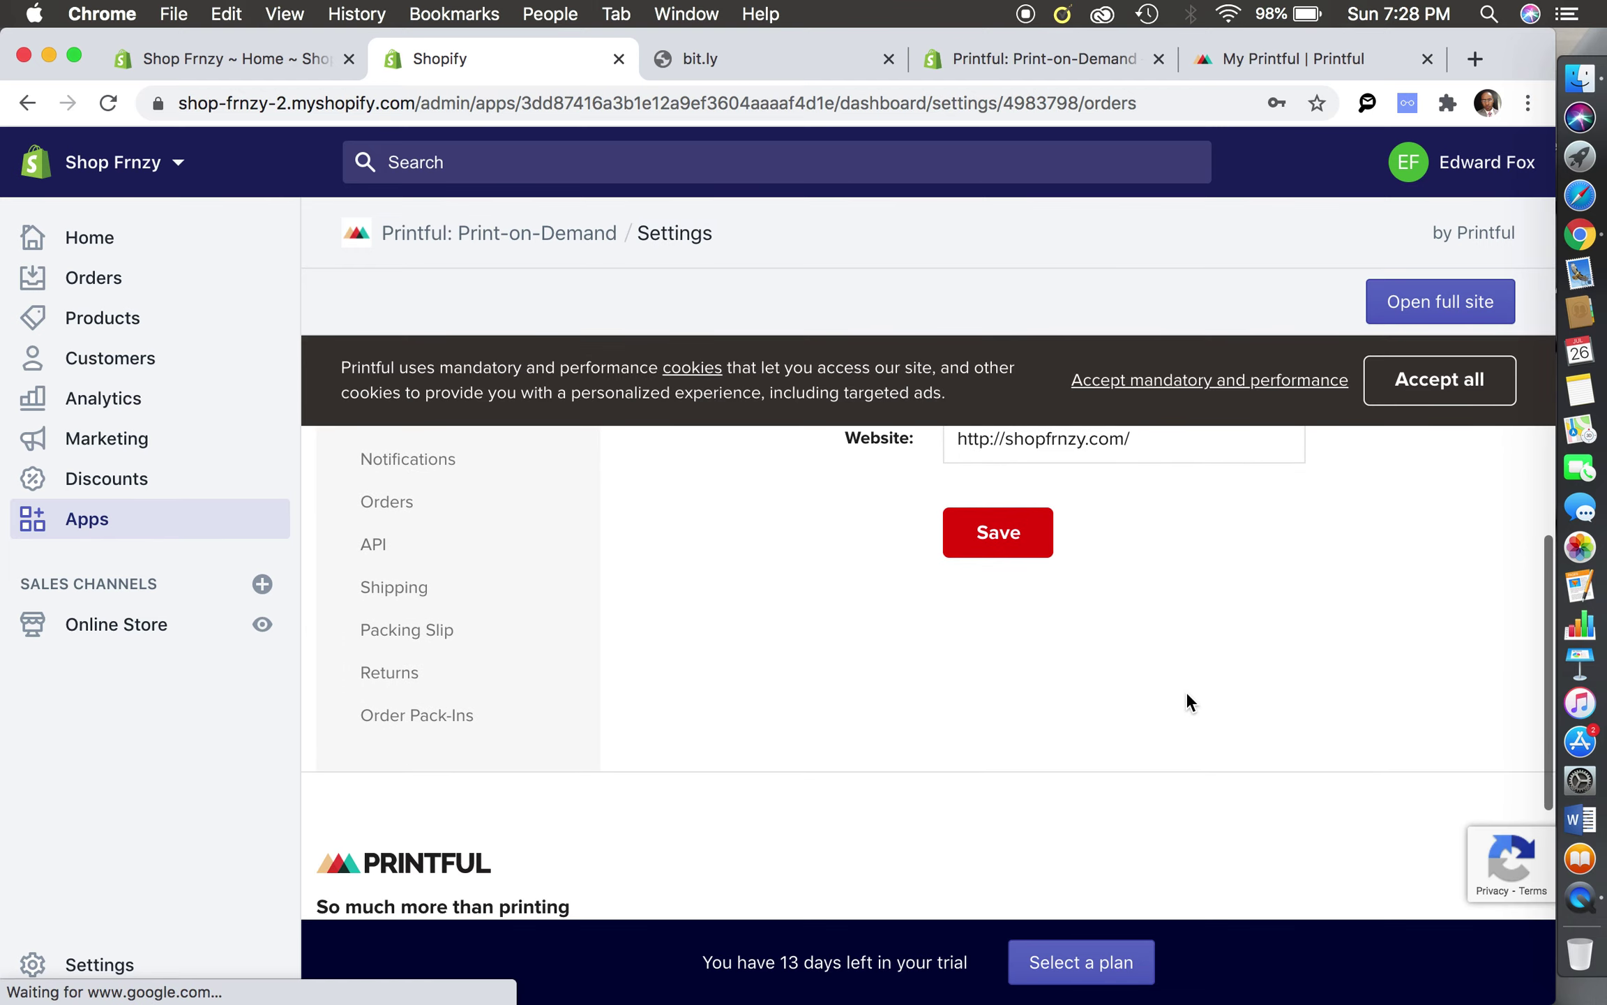
{"action": "scroll", "coordinate": [1185, 691], "scroll_direction": "up", "scroll_amount": 2}
{"action": "scroll", "coordinate": [396, 744], "scroll_direction": "up", "scroll_amount": 3}
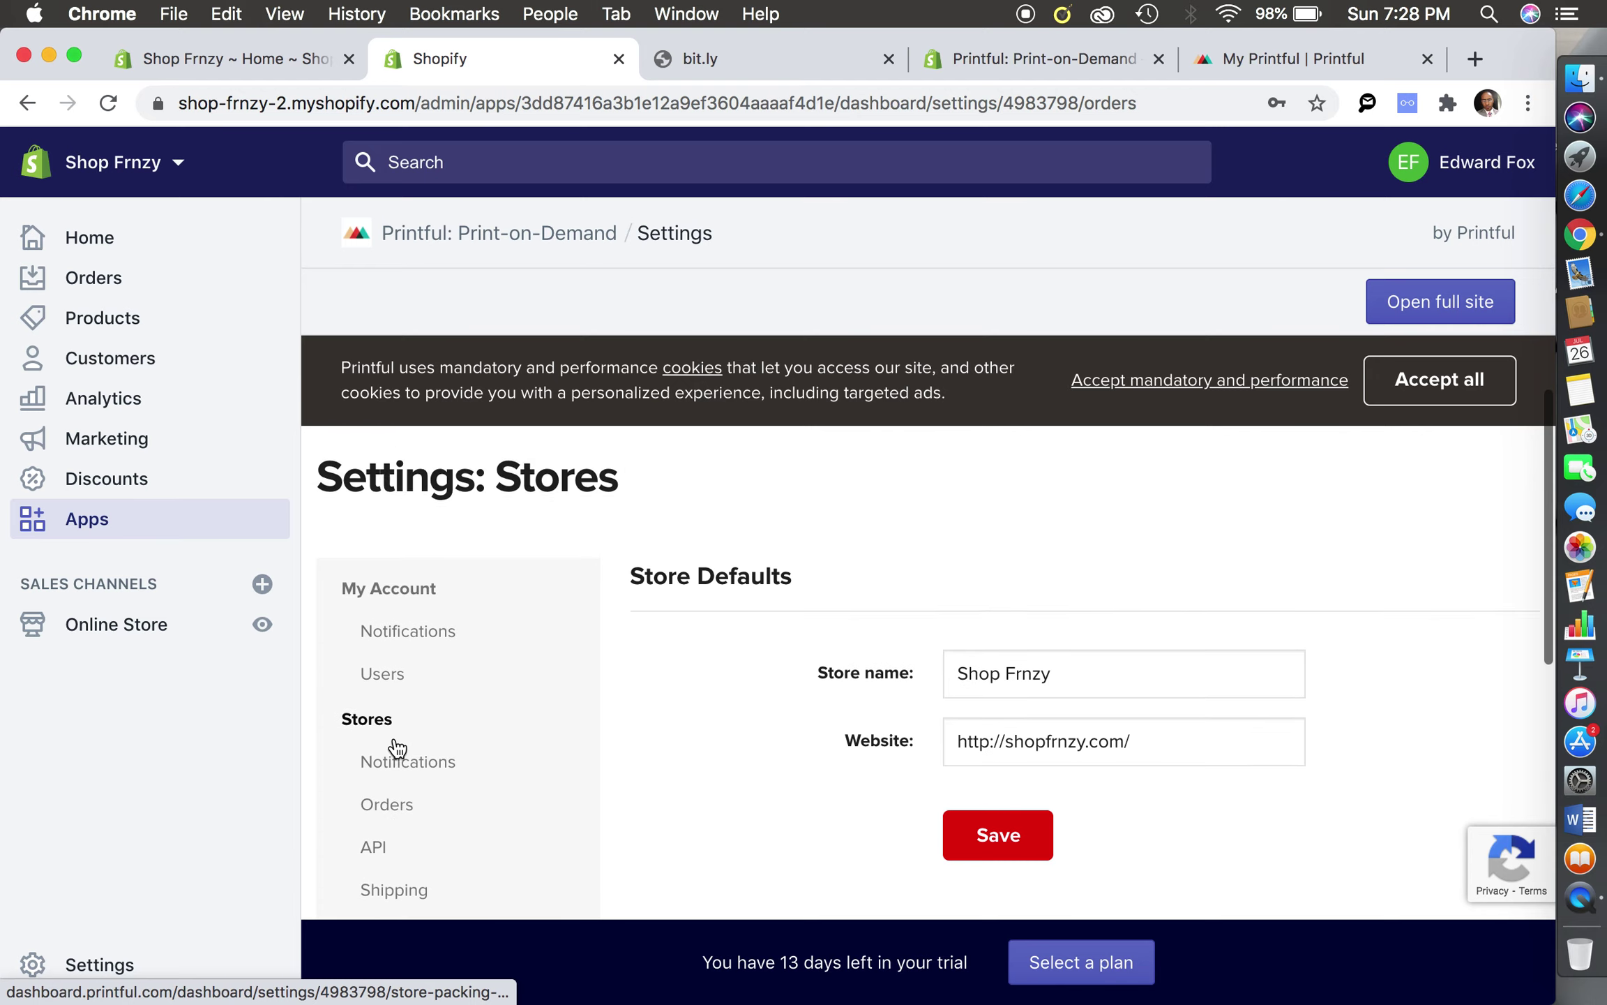
{"action": "scroll", "coordinate": [396, 740], "scroll_direction": "down", "scroll_amount": 2}
Step: Enable Dashboard alerts for Return address changes, Stats, File issues and Order status notifications
{"action": "left_click", "coordinate": [402, 590]}
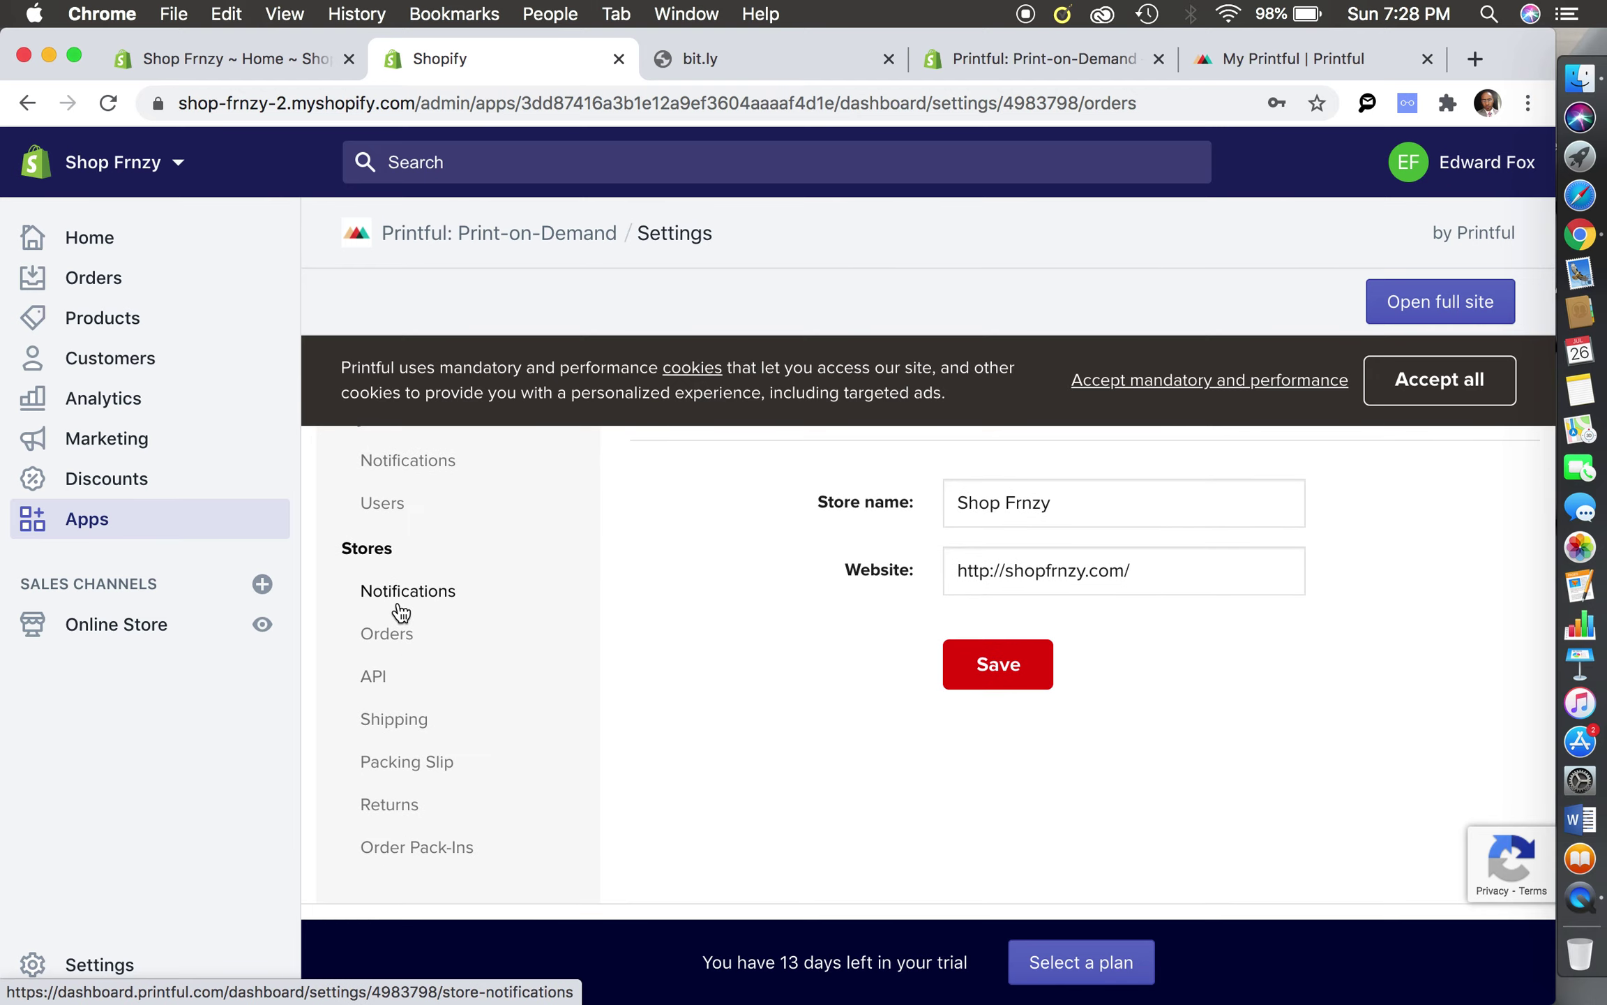
{"action": "scroll", "coordinate": [386, 646], "scroll_direction": "down", "scroll_amount": 3}
{"action": "scroll", "coordinate": [387, 645], "scroll_direction": "down", "scroll_amount": 1}
{"action": "scroll", "coordinate": [569, 719], "scroll_direction": "down", "scroll_amount": 3}
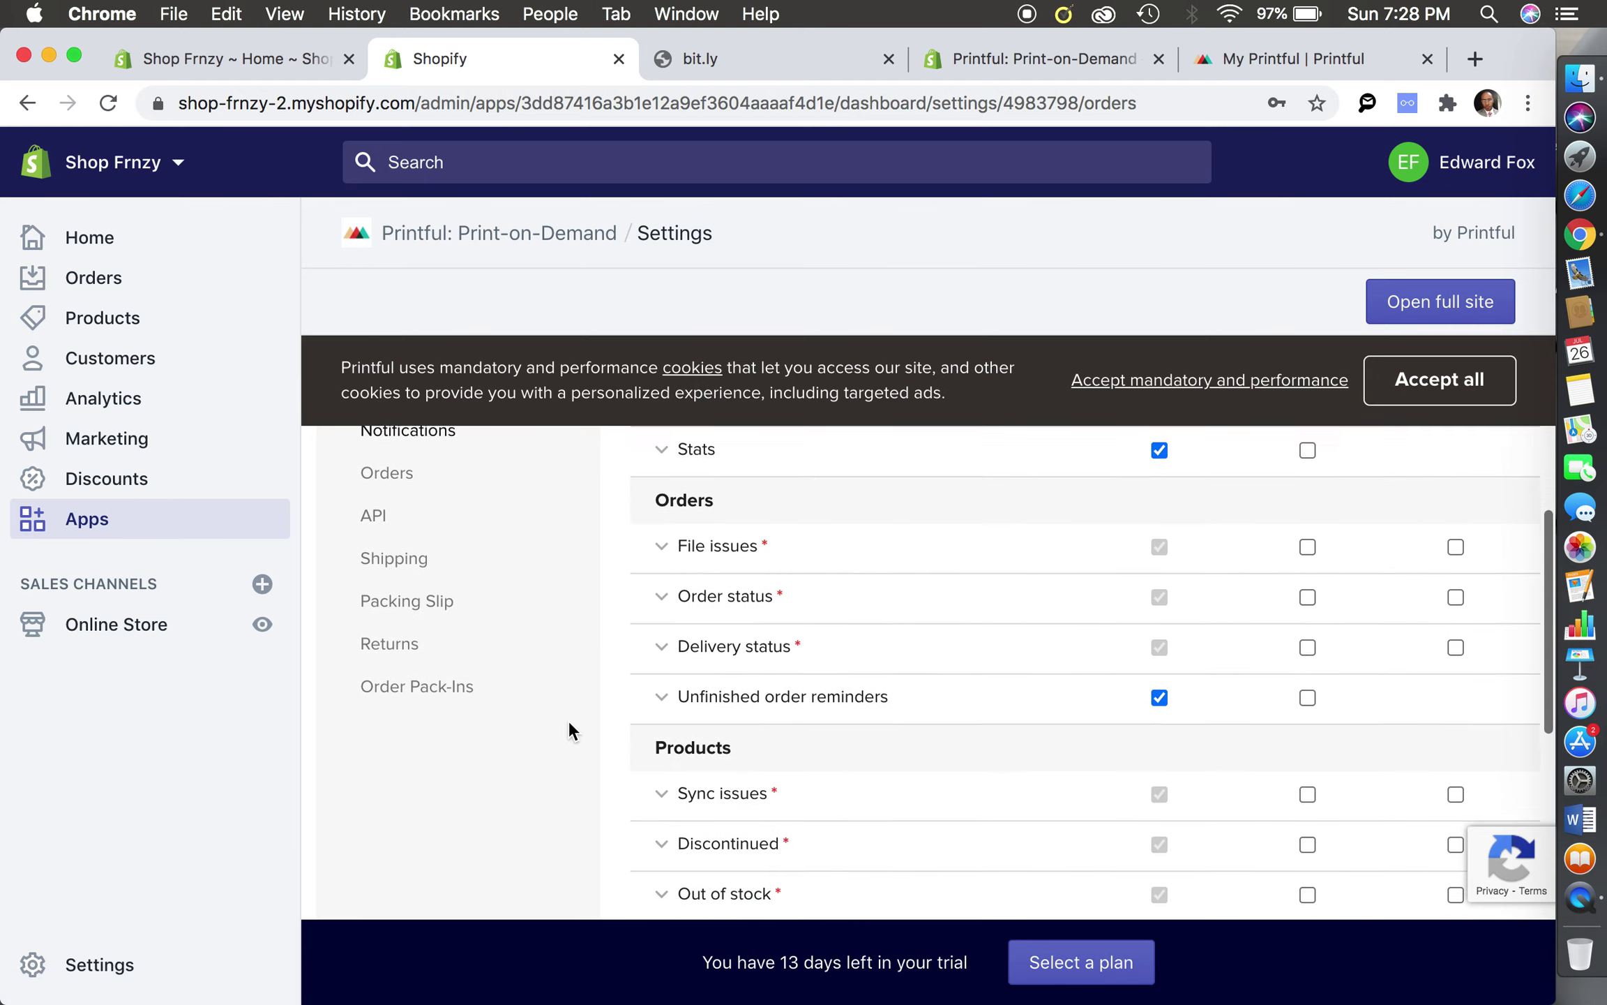
{"action": "scroll", "coordinate": [569, 719], "scroll_direction": "down", "scroll_amount": 2}
{"action": "scroll", "coordinate": [569, 720], "scroll_direction": "down", "scroll_amount": 1}
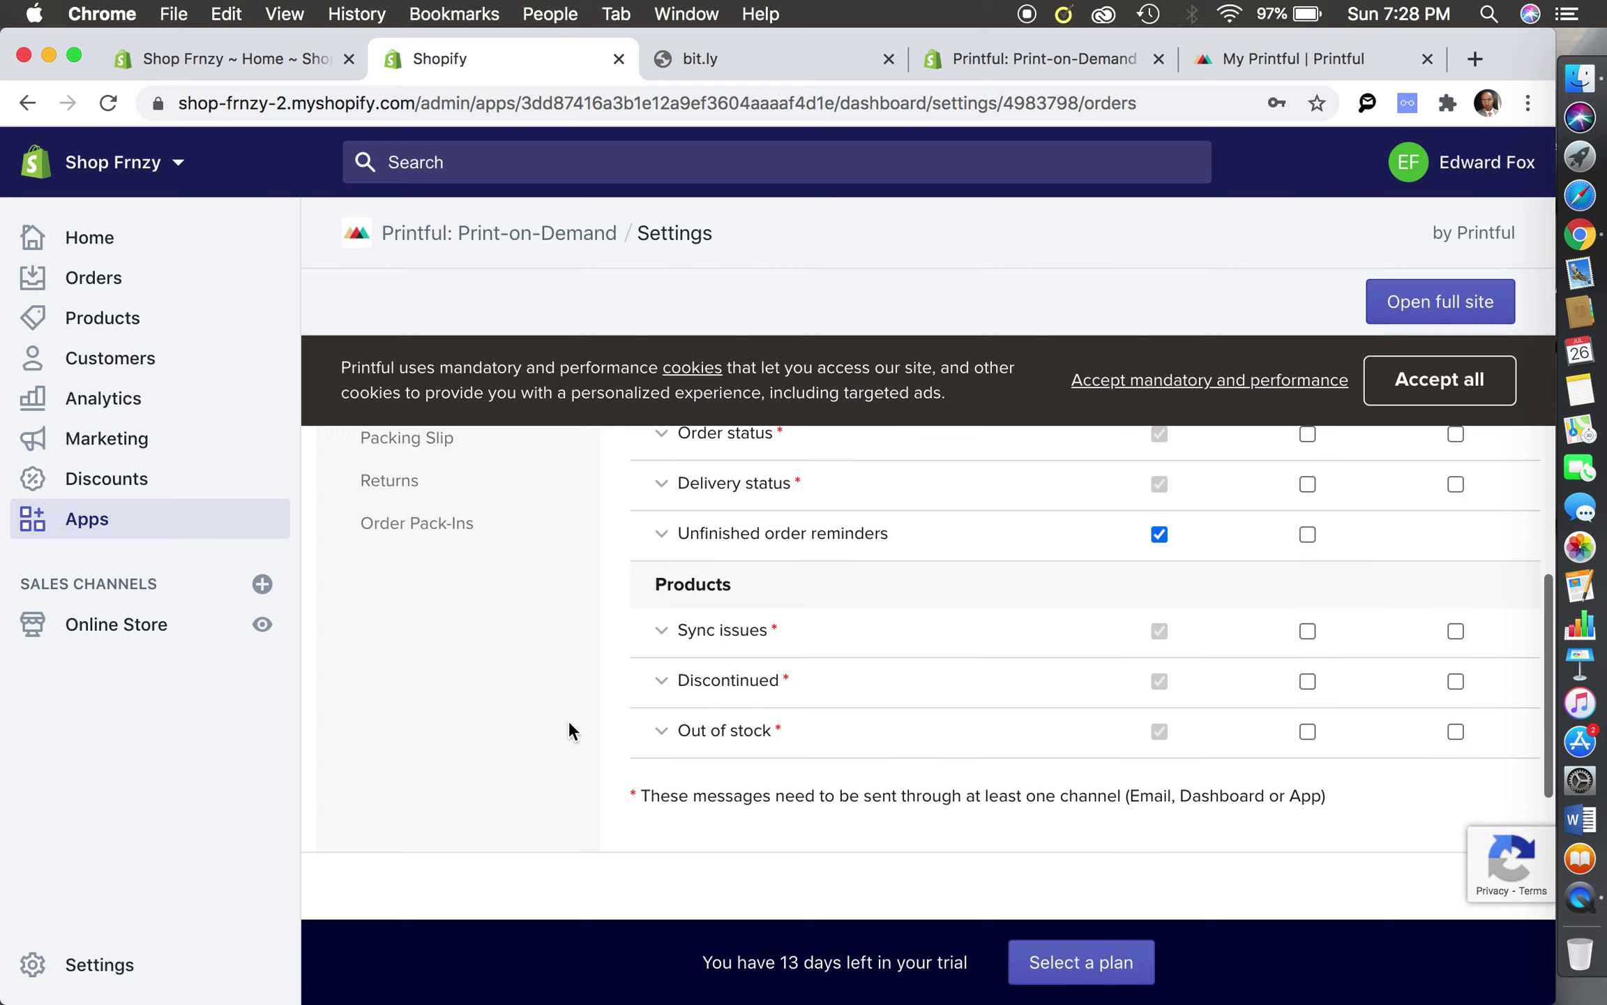
{"action": "scroll", "coordinate": [569, 720], "scroll_direction": "up", "scroll_amount": 2}
{"action": "scroll", "coordinate": [569, 720], "scroll_direction": "up", "scroll_amount": 4}
{"action": "scroll", "coordinate": [569, 719], "scroll_direction": "down", "scroll_amount": 2}
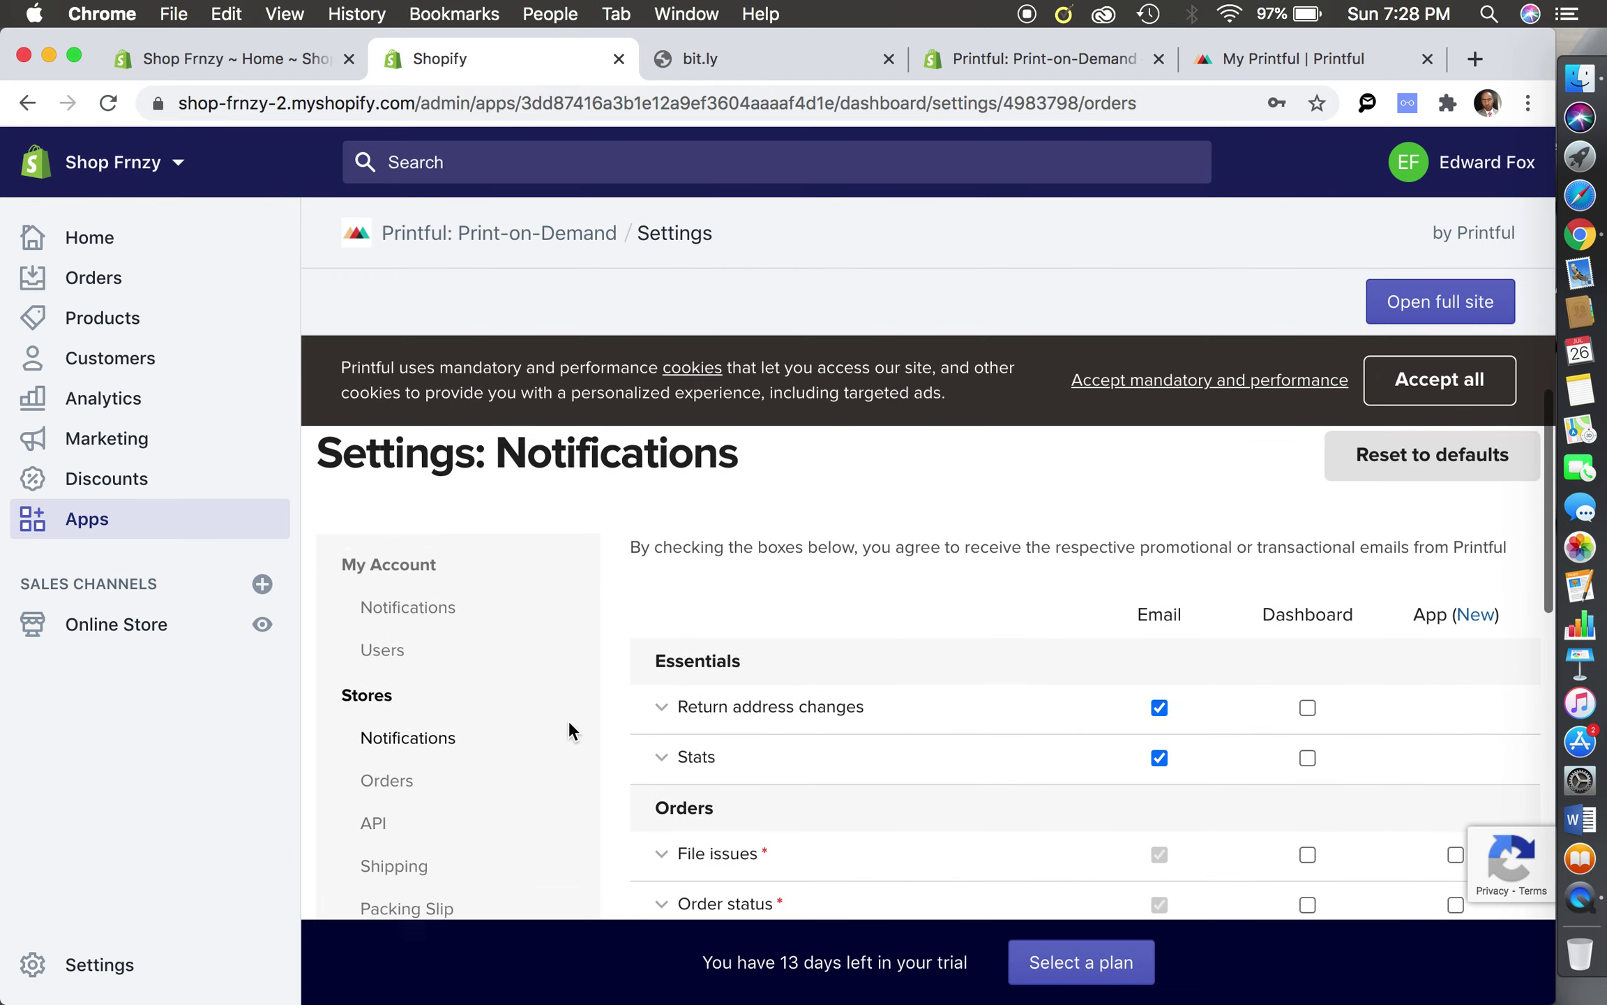
{"action": "scroll", "coordinate": [570, 720], "scroll_direction": "down", "scroll_amount": 1}
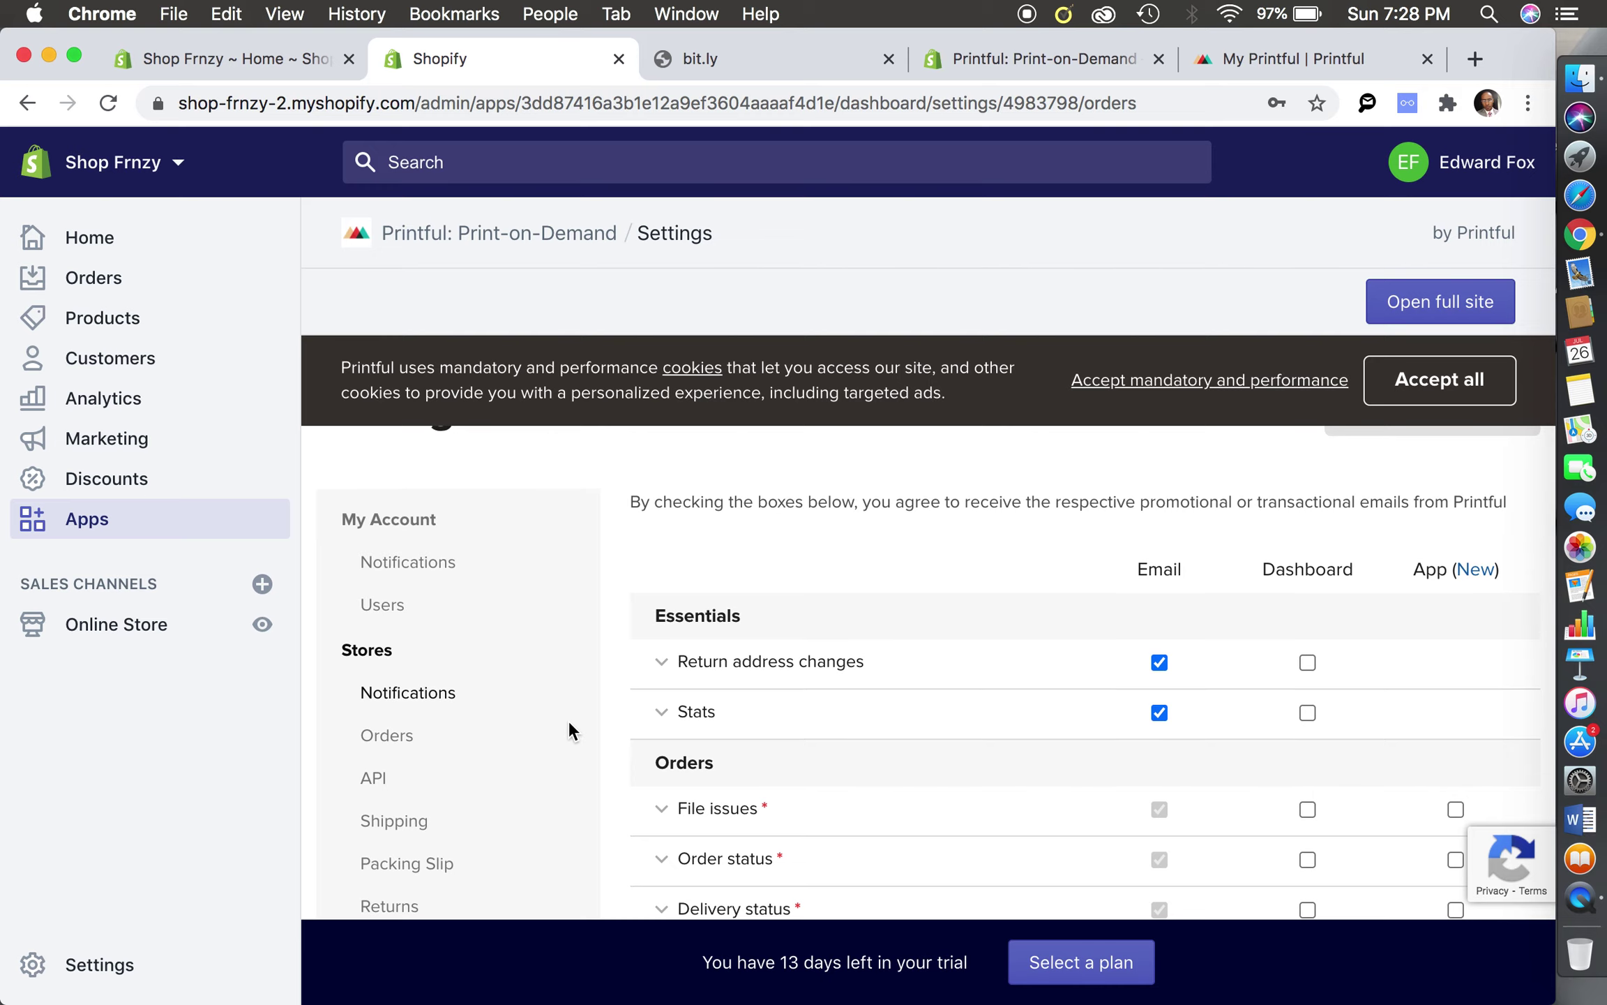
{"action": "left_click", "coordinate": [1307, 662]}
{"action": "left_click", "coordinate": [1307, 712]}
{"action": "scroll", "coordinate": [1308, 712], "scroll_direction": "down", "scroll_amount": 3}
{"action": "scroll", "coordinate": [1309, 706], "scroll_direction": "down", "scroll_amount": 1}
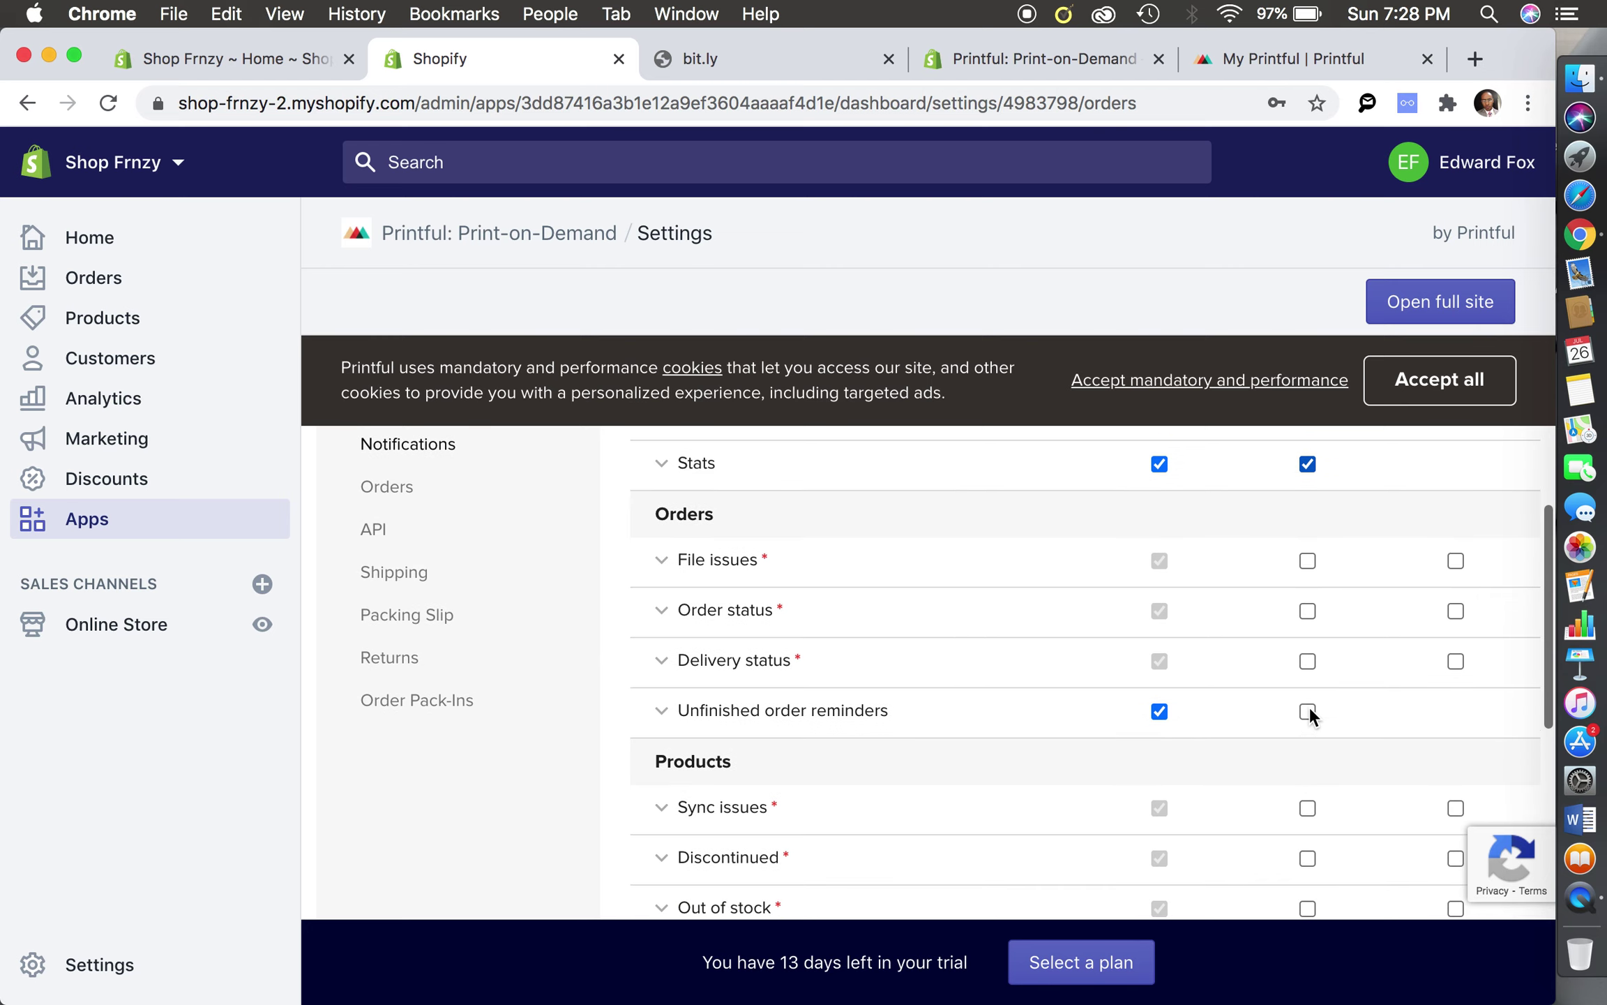
{"action": "left_click", "coordinate": [1308, 561]}
{"action": "left_click", "coordinate": [1309, 611]}
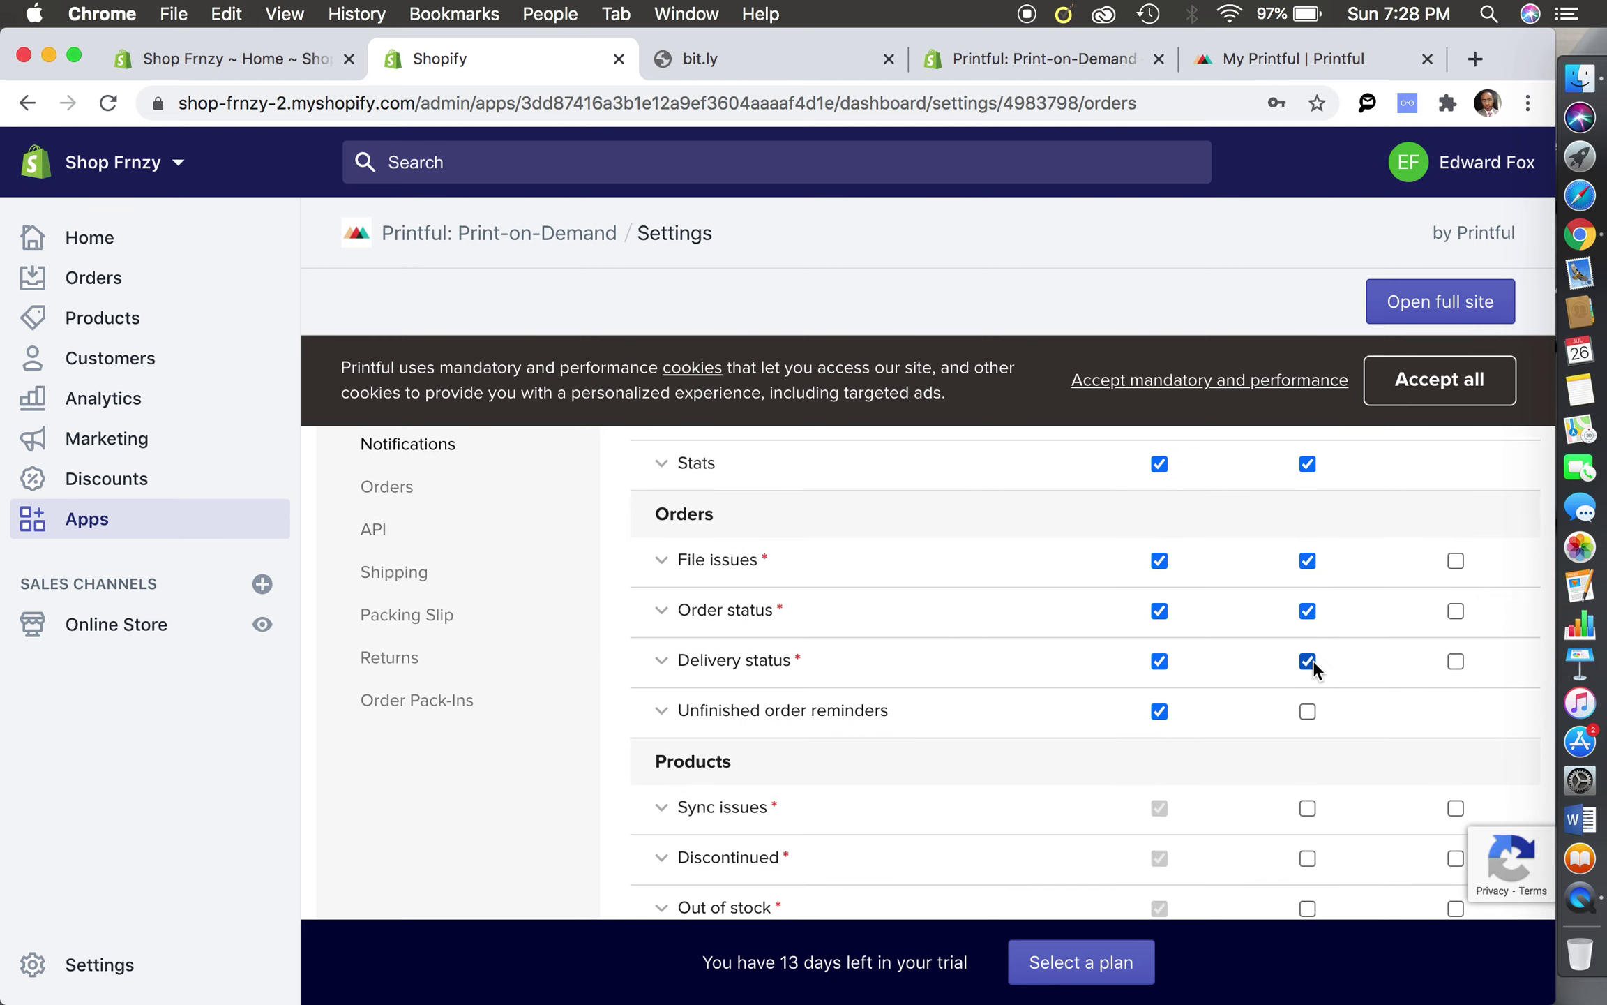
Step: Enable Dashboard alerts for Unfinished order reminders, Sync issues and Out of stock, then go to order settings
{"action": "left_click", "coordinate": [1313, 715]}
{"action": "scroll", "coordinate": [1314, 715], "scroll_direction": "down", "scroll_amount": 4}
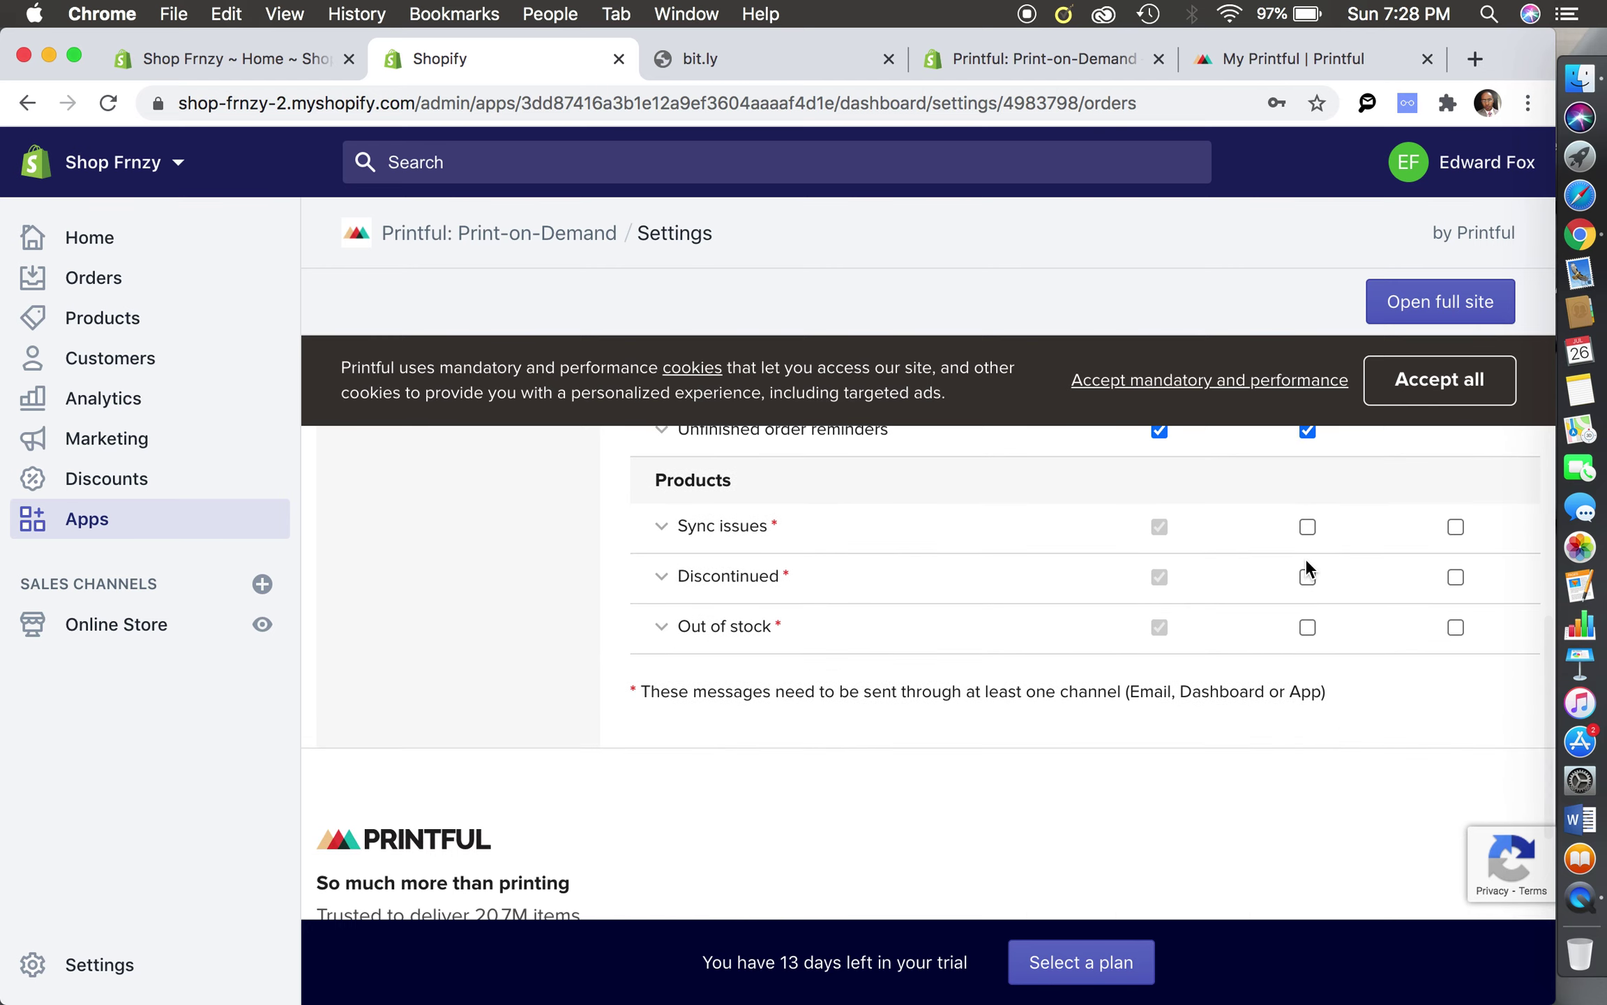
{"action": "left_click", "coordinate": [1308, 528]}
{"action": "left_click", "coordinate": [1306, 627]}
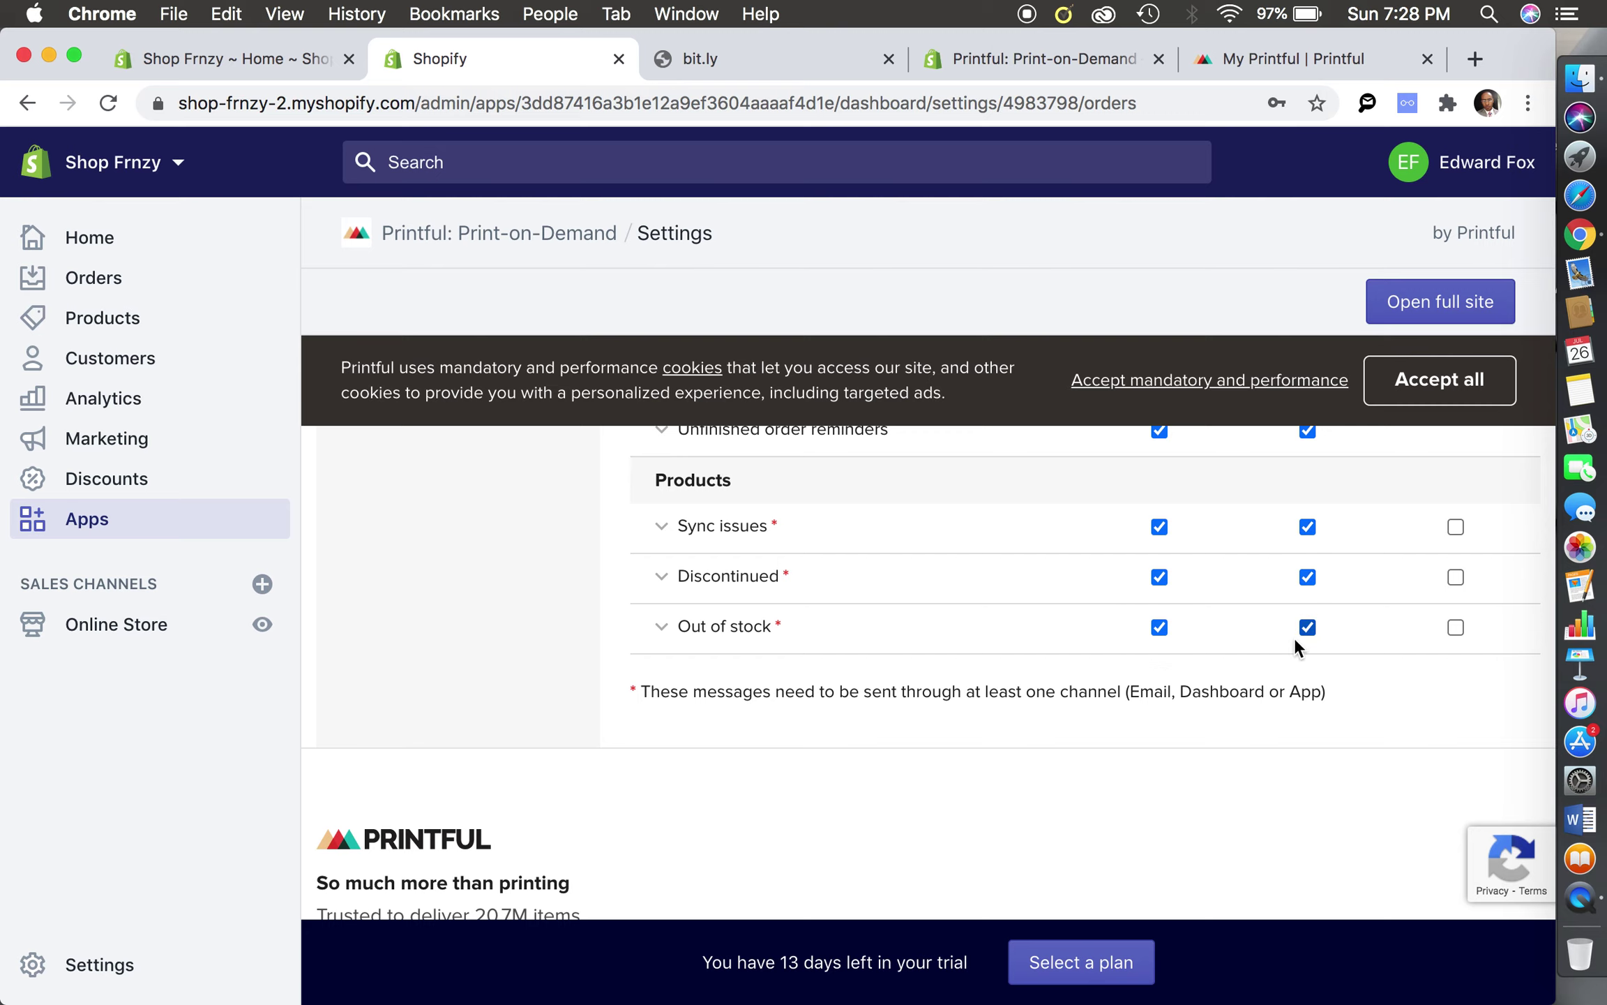
{"action": "scroll", "coordinate": [1147, 657], "scroll_direction": "up", "scroll_amount": 5}
{"action": "scroll", "coordinate": [695, 490], "scroll_direction": "up", "scroll_amount": 3}
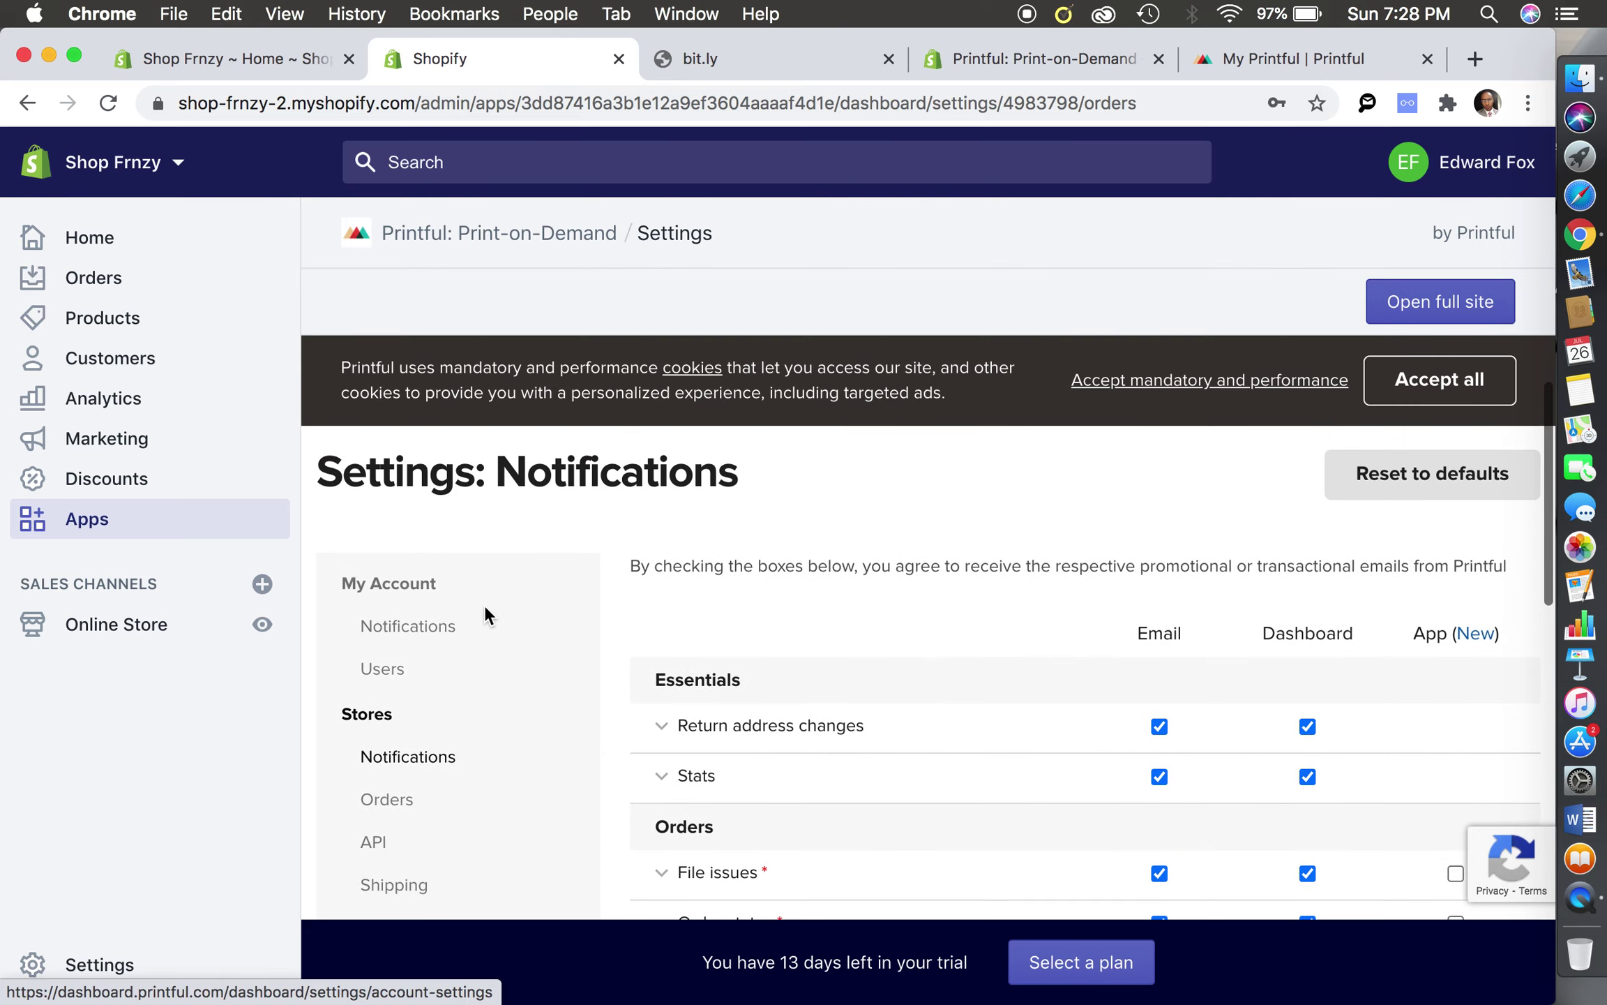
{"action": "left_click", "coordinate": [397, 807]}
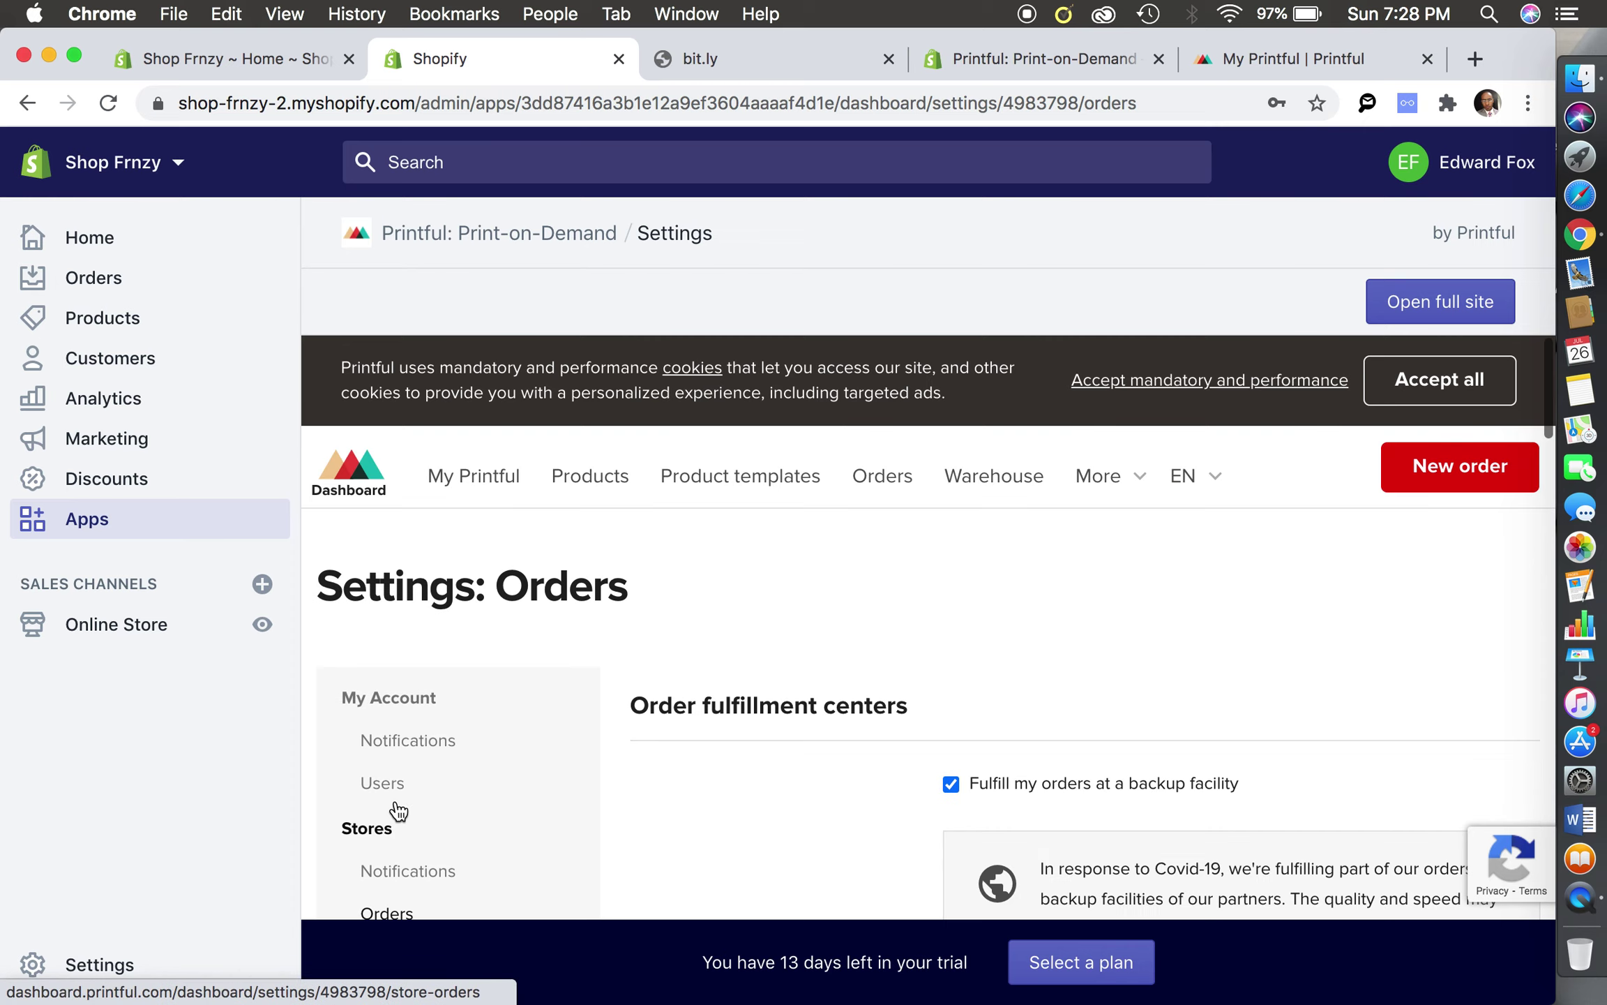
{"action": "scroll", "coordinate": [897, 726], "scroll_direction": "down", "scroll_amount": 4}
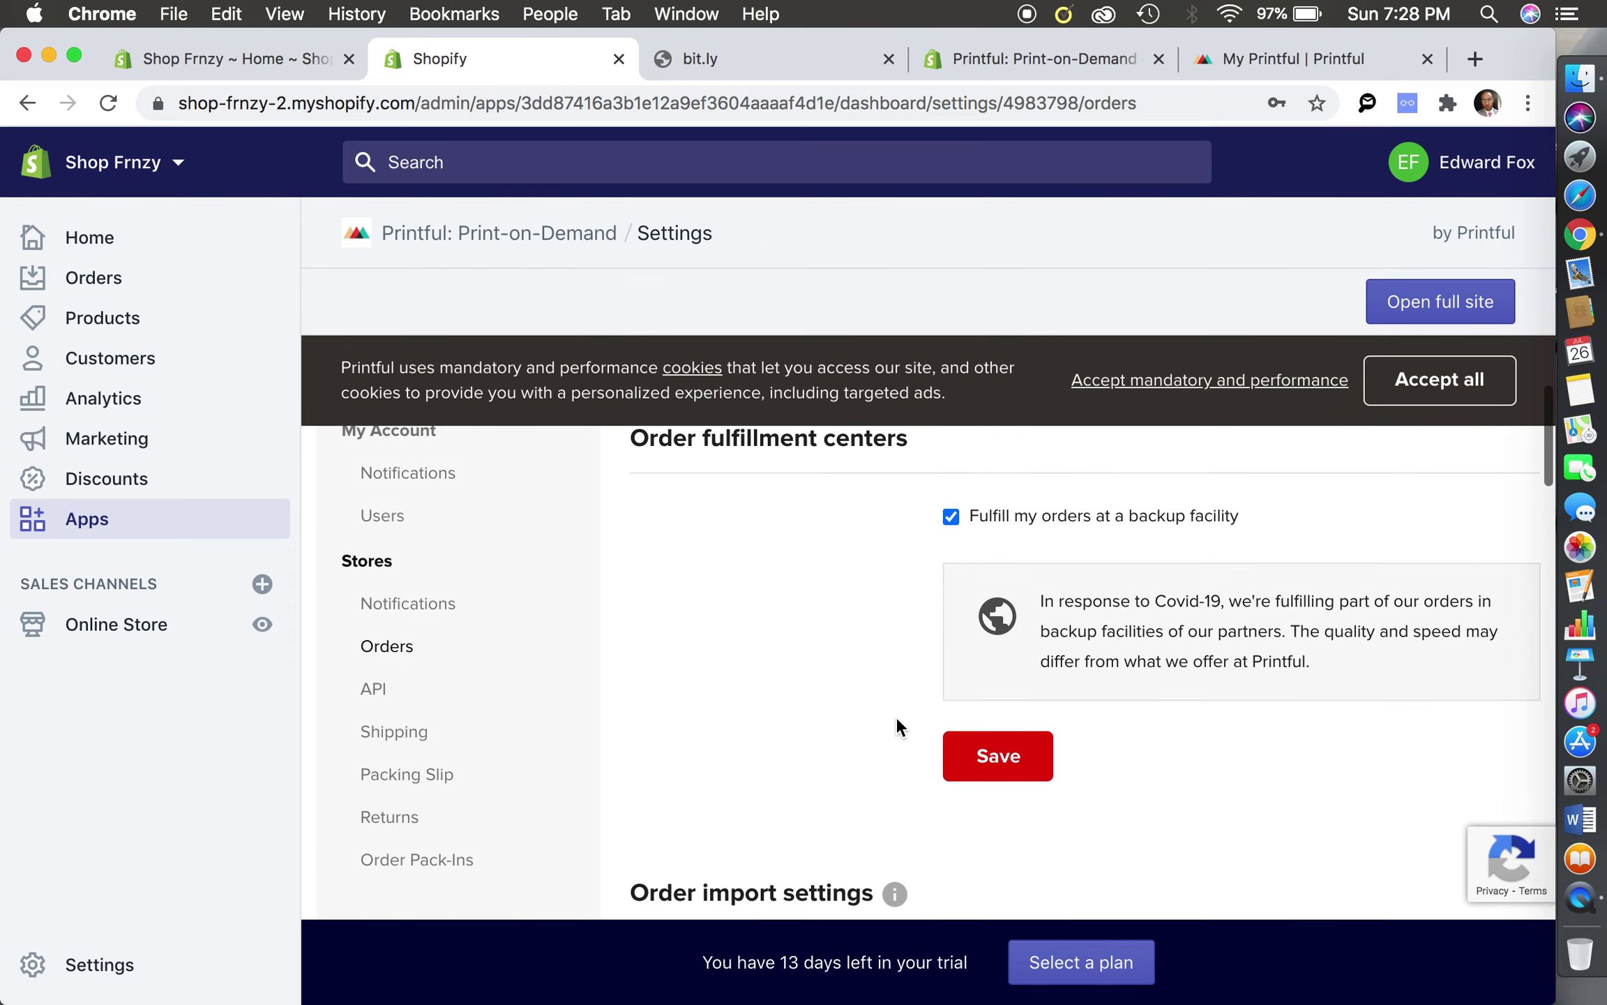
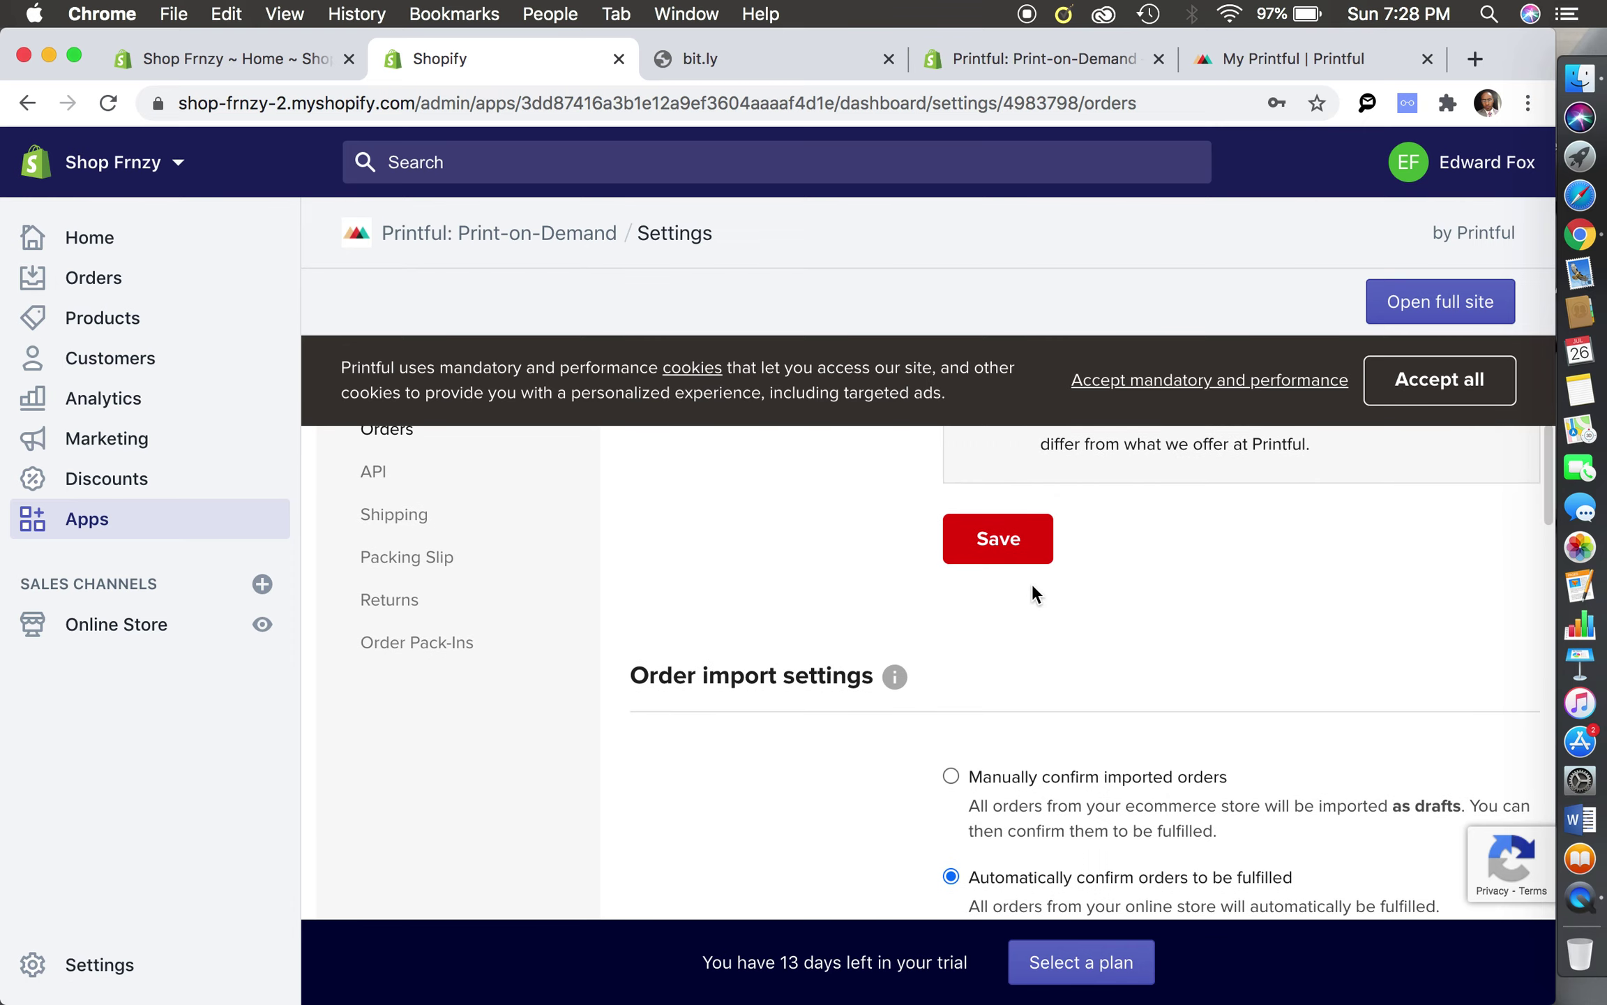
{"action": "scroll", "coordinate": [1032, 583], "scroll_direction": "down", "scroll_amount": 3}
{"action": "scroll", "coordinate": [1033, 583], "scroll_direction": "down", "scroll_amount": 2}
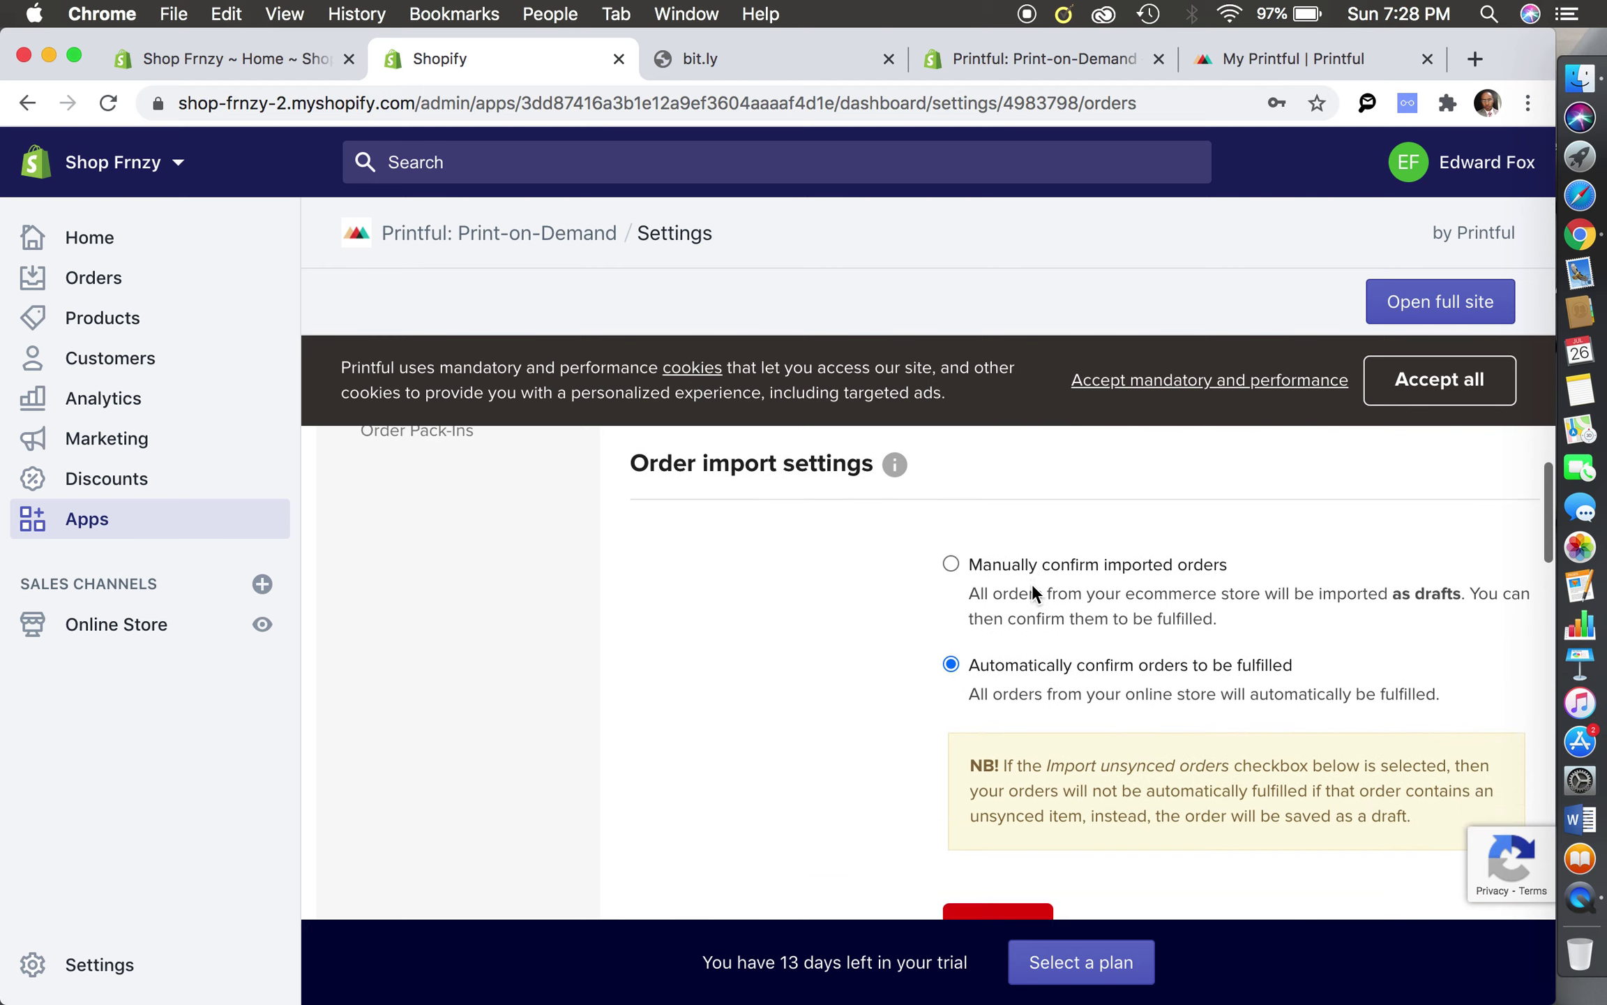
{"action": "scroll", "coordinate": [1031, 583], "scroll_direction": "down", "scroll_amount": 5}
{"action": "scroll", "coordinate": [1033, 583], "scroll_direction": "up", "scroll_amount": 1}
{"action": "scroll", "coordinate": [1033, 582], "scroll_direction": "up", "scroll_amount": 1}
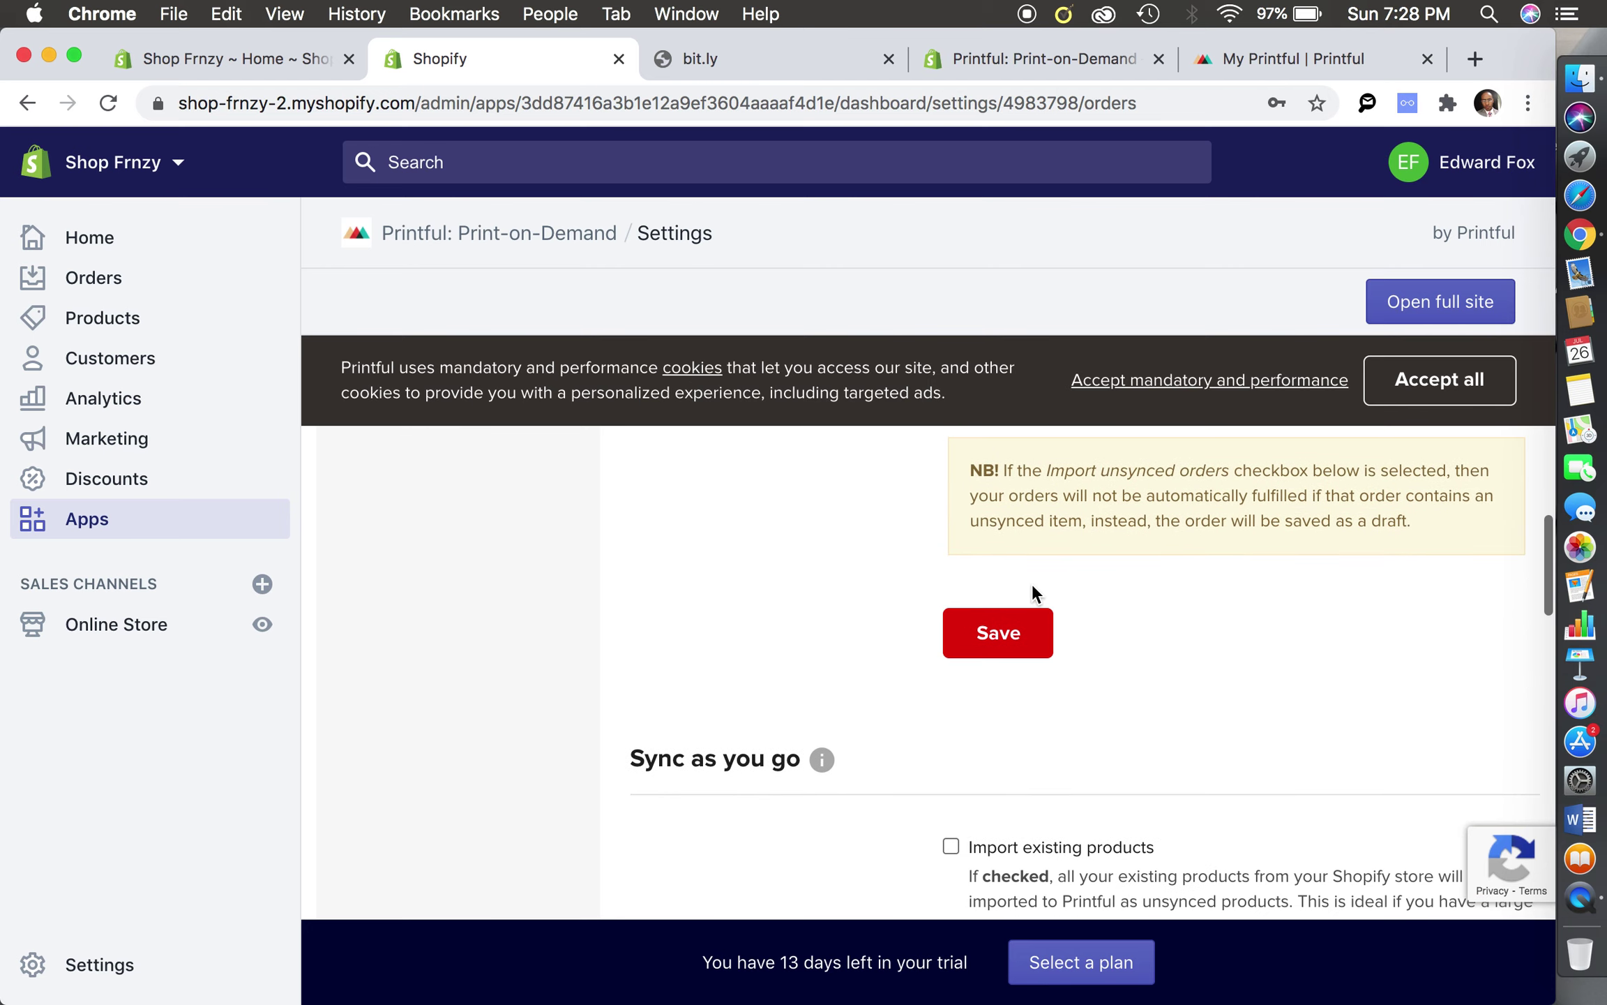
{"action": "scroll", "coordinate": [1033, 583], "scroll_direction": "down", "scroll_amount": 5}
Step: Enable 'Import unsynced orders', accept the cookie banner, and save the order settings
{"action": "left_click", "coordinate": [950, 664]}
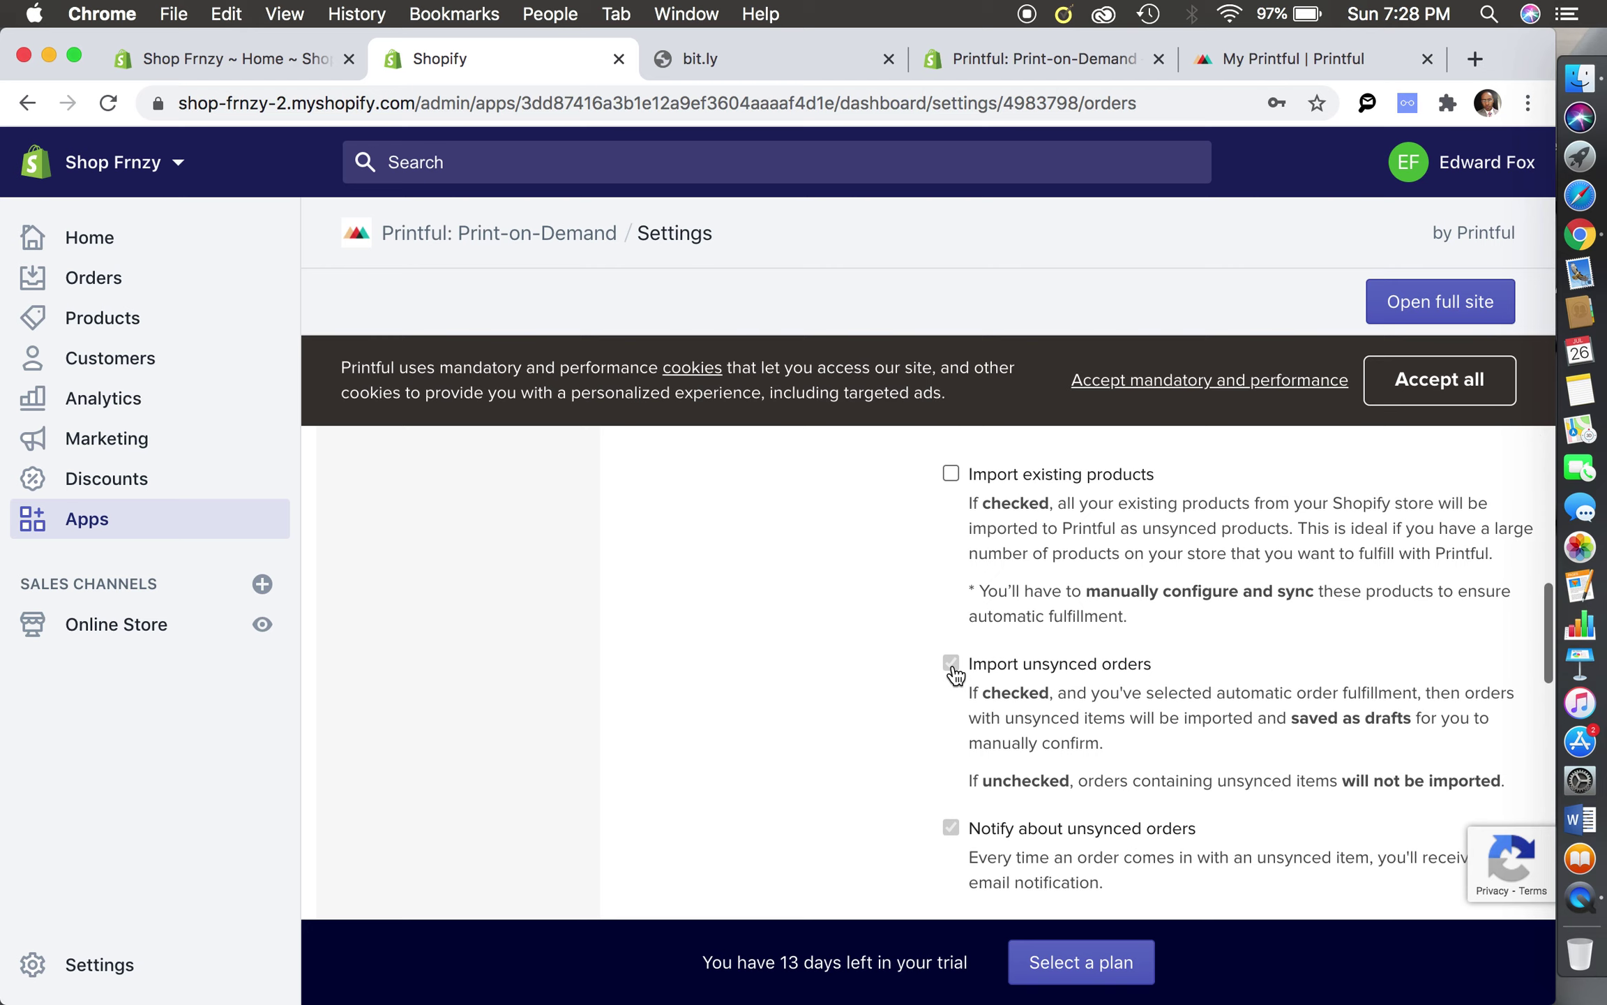
{"action": "scroll", "coordinate": [955, 674], "scroll_direction": "down", "scroll_amount": 1}
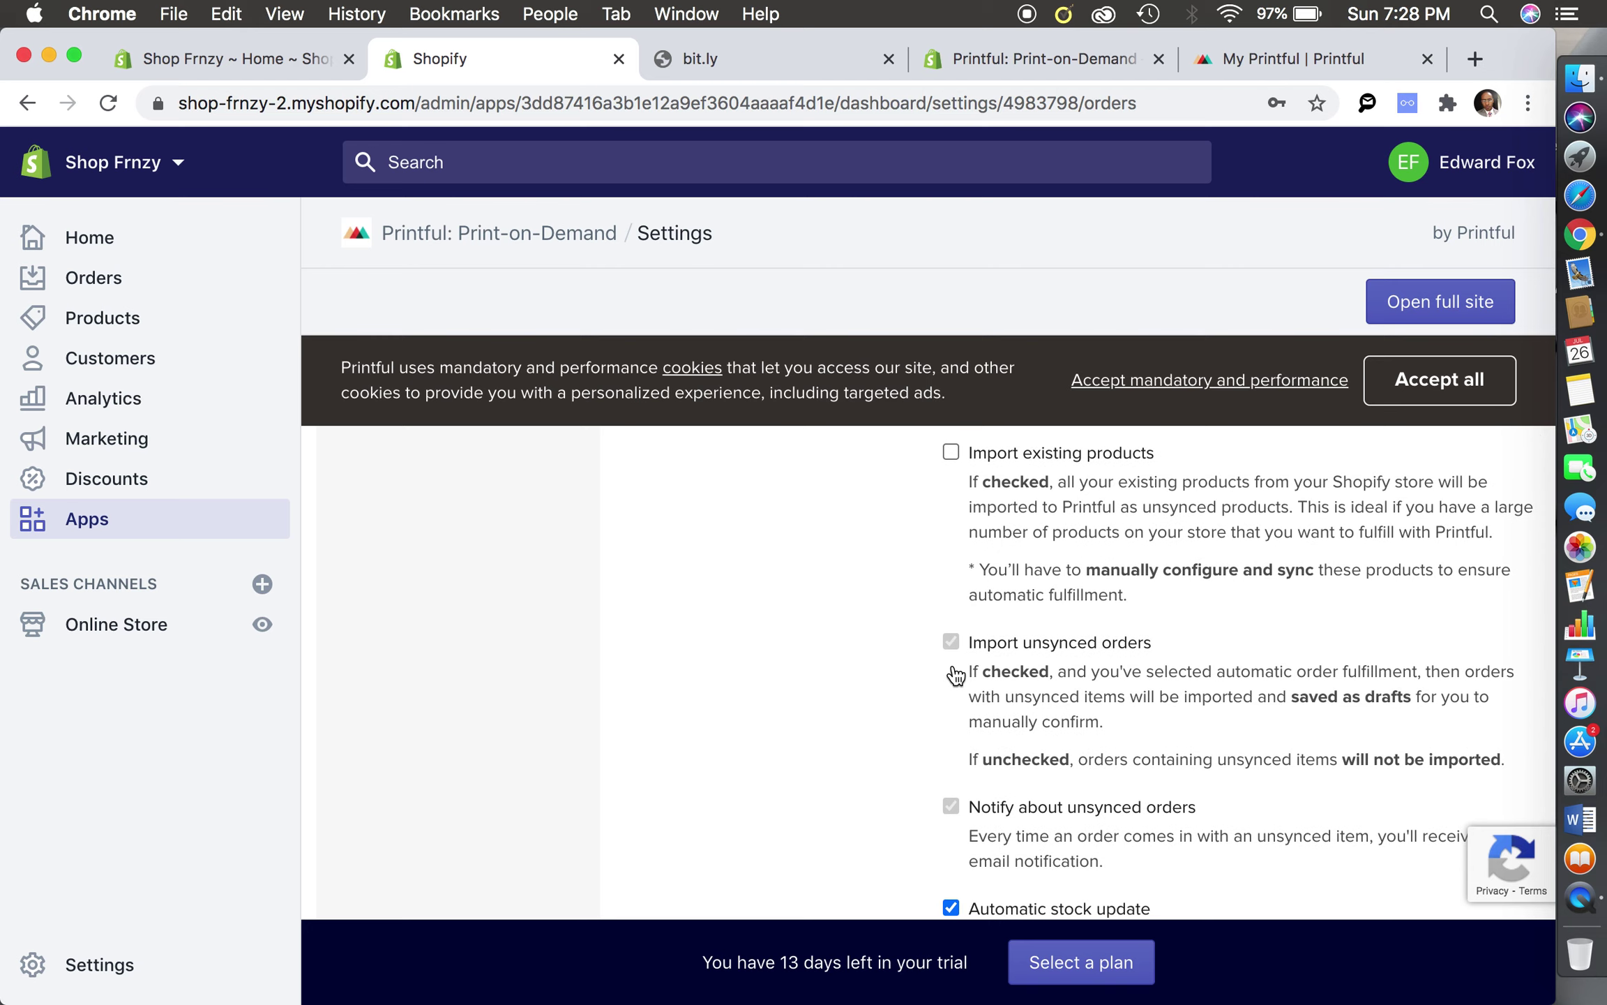
{"action": "scroll", "coordinate": [915, 643], "scroll_direction": "down", "scroll_amount": 5}
{"action": "scroll", "coordinate": [915, 643], "scroll_direction": "down", "scroll_amount": 2}
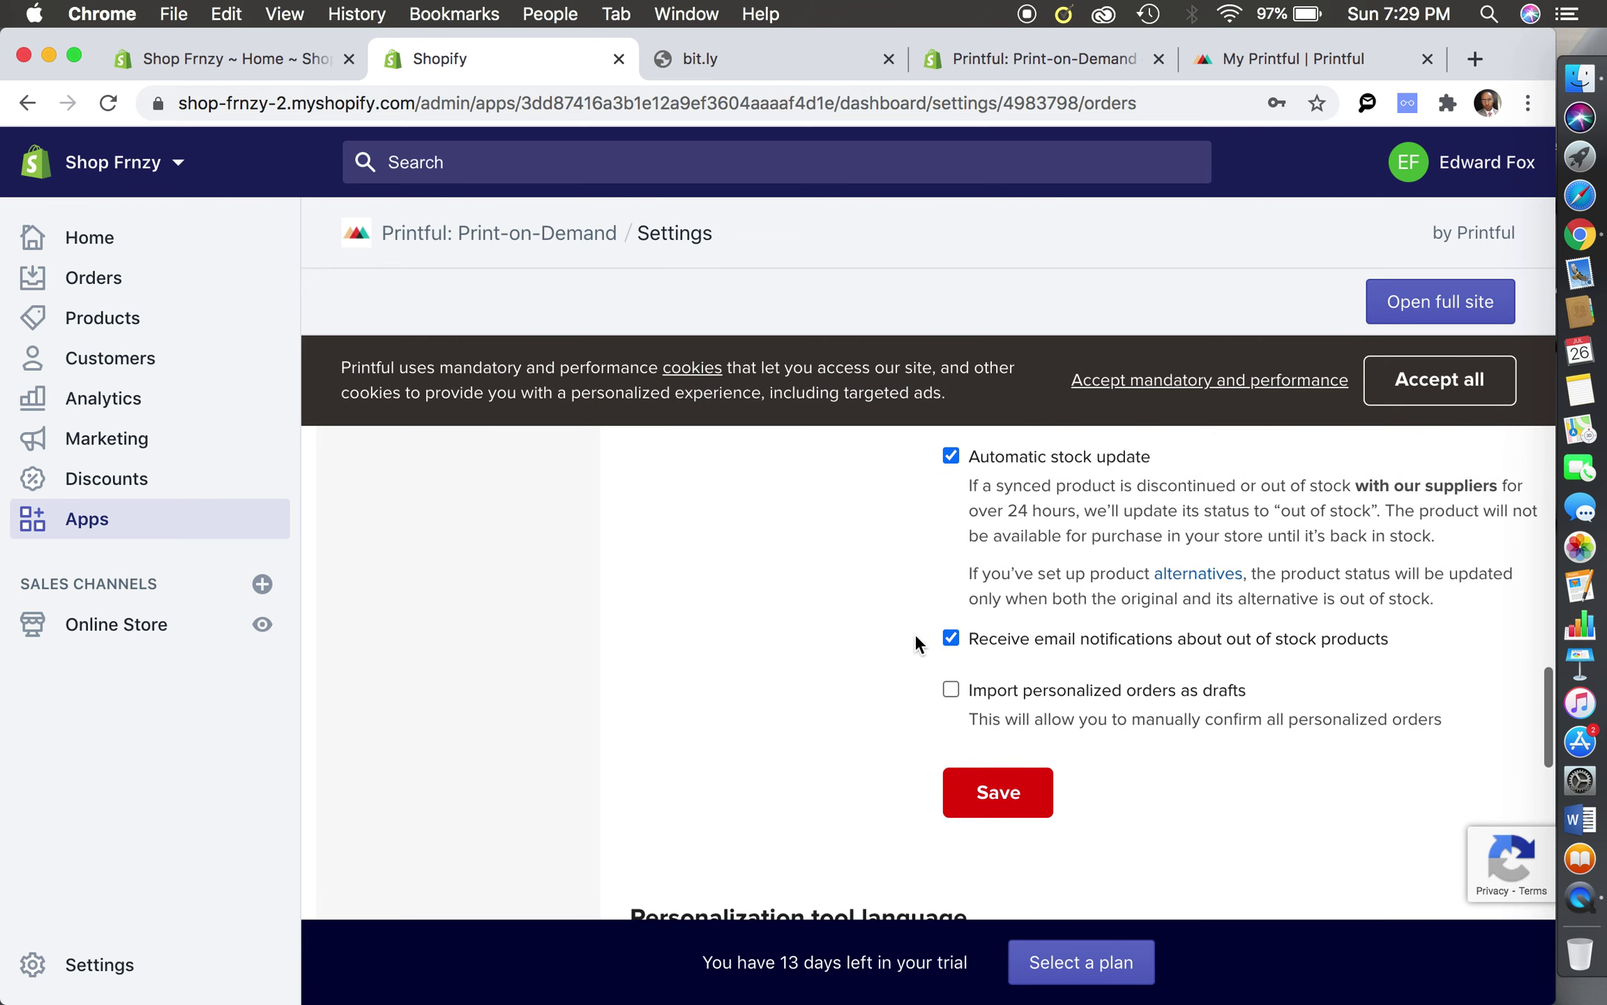
{"action": "scroll", "coordinate": [916, 644], "scroll_direction": "down", "scroll_amount": 1}
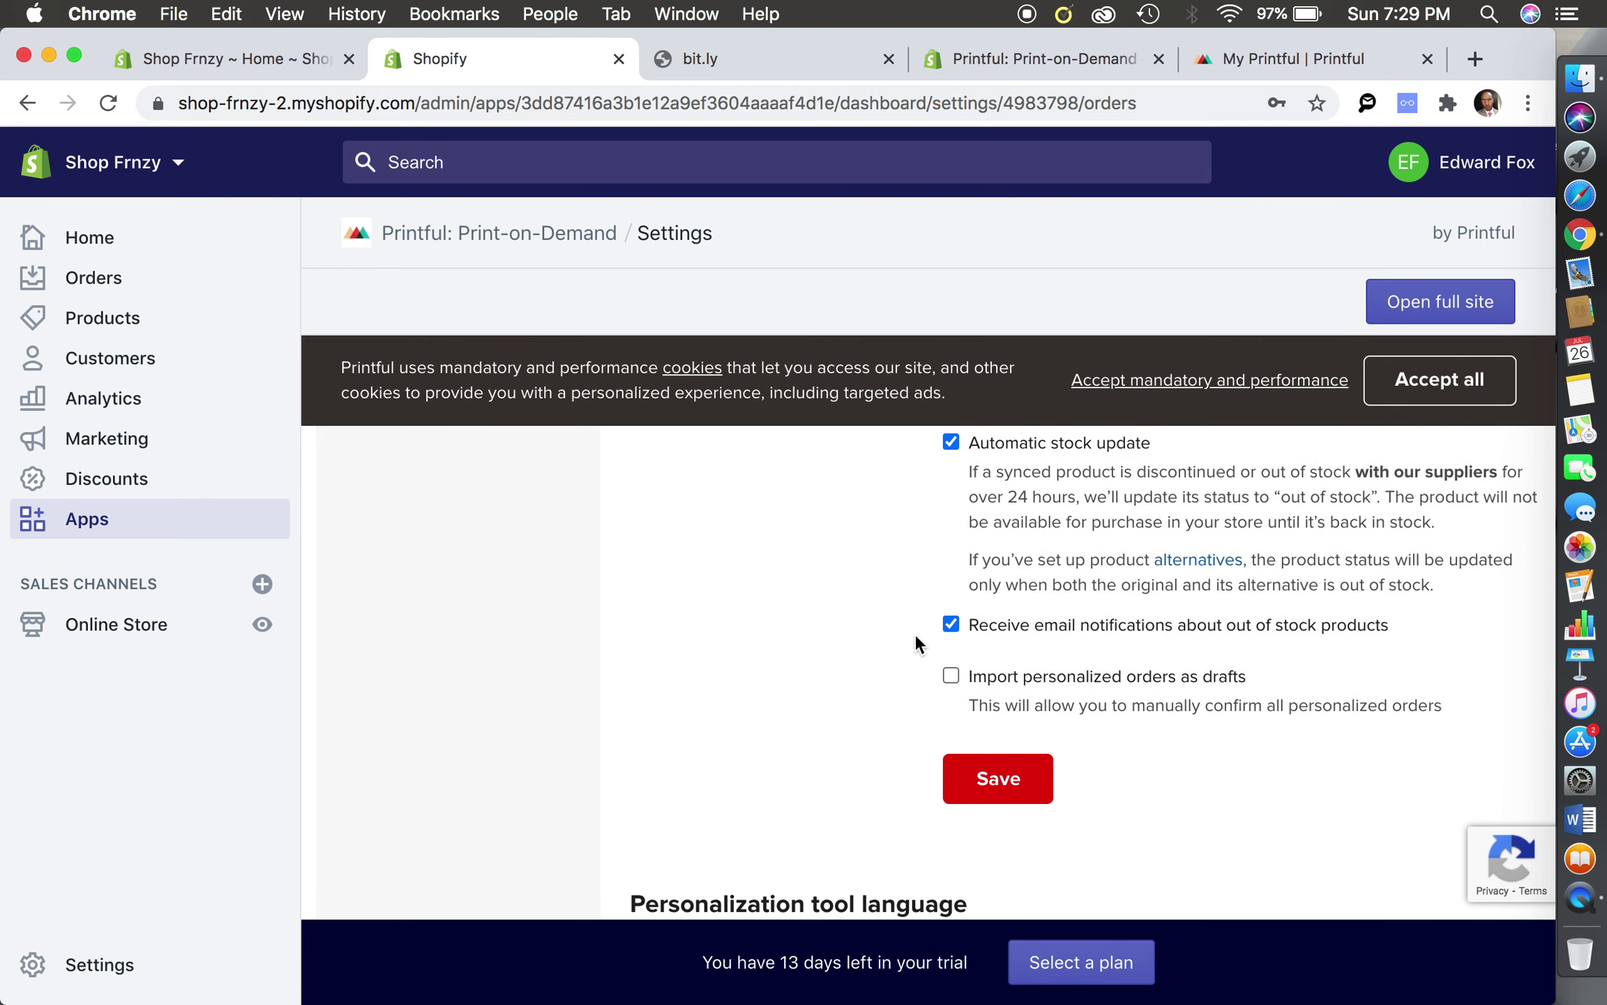
{"action": "scroll", "coordinate": [916, 642], "scroll_direction": "down", "scroll_amount": 3}
{"action": "scroll", "coordinate": [919, 628], "scroll_direction": "down", "scroll_amount": 2}
{"action": "scroll", "coordinate": [956, 595], "scroll_direction": "down", "scroll_amount": 2}
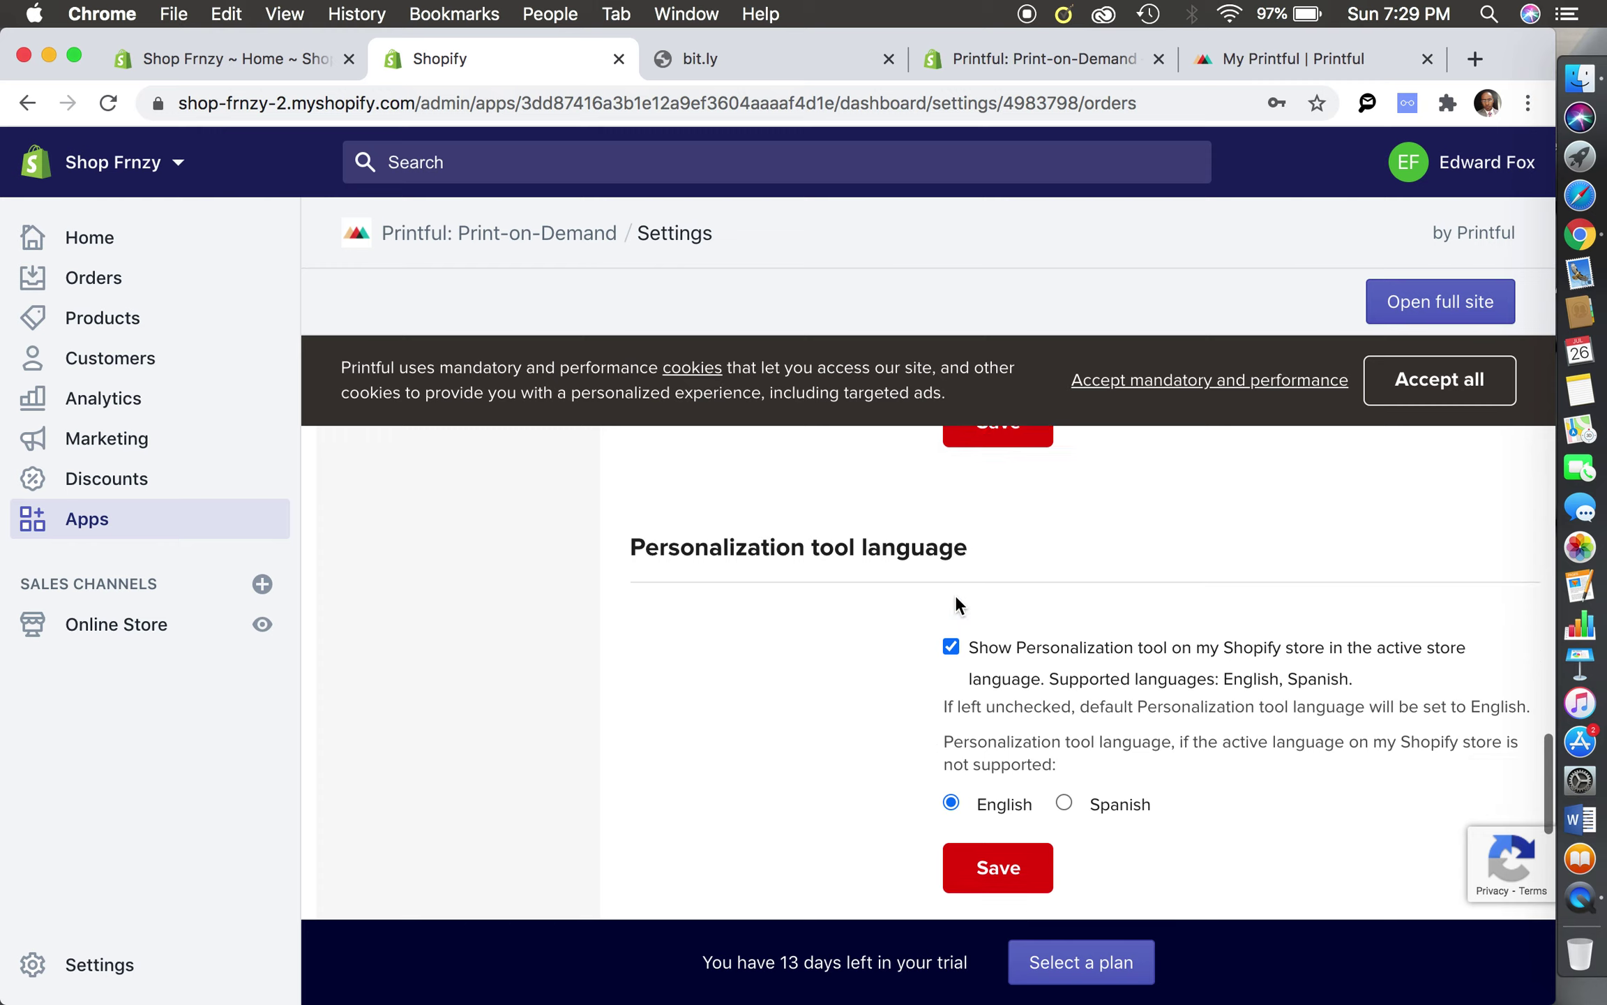
{"action": "scroll", "coordinate": [957, 594], "scroll_direction": "down", "scroll_amount": 1}
{"action": "scroll", "coordinate": [956, 595], "scroll_direction": "down", "scroll_amount": 1}
{"action": "scroll", "coordinate": [956, 596], "scroll_direction": "down", "scroll_amount": 1}
{"action": "scroll", "coordinate": [956, 594], "scroll_direction": "down", "scroll_amount": 1}
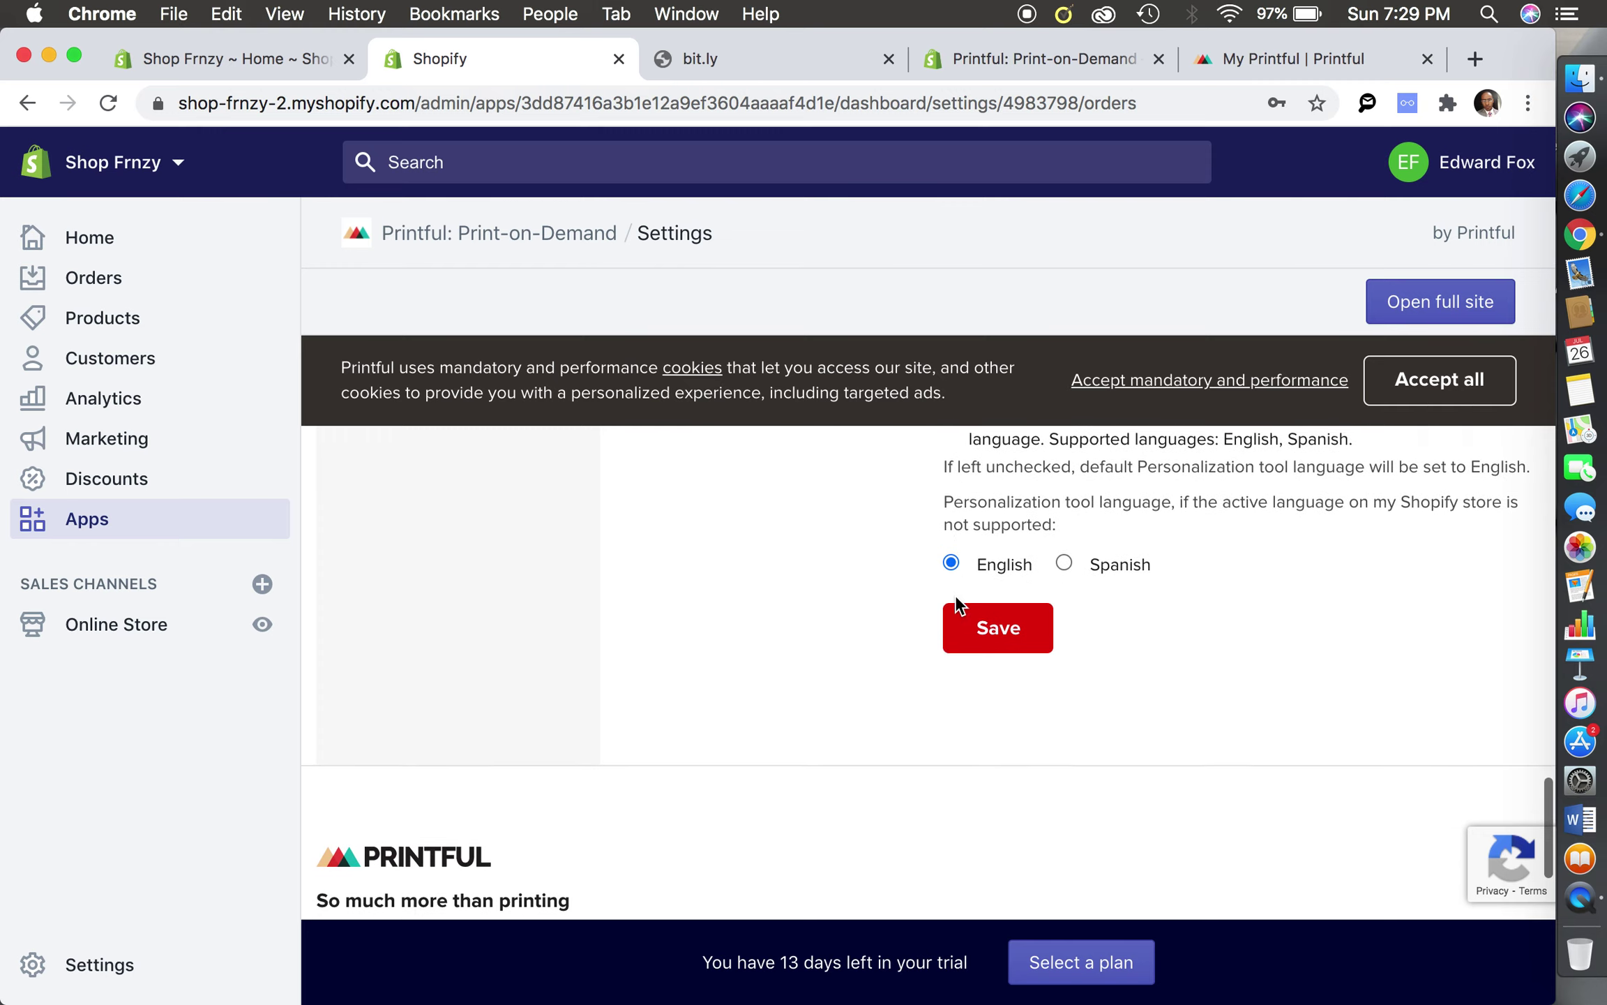
{"action": "scroll", "coordinate": [955, 595], "scroll_direction": "down", "scroll_amount": 2}
{"action": "left_click", "coordinate": [989, 515]}
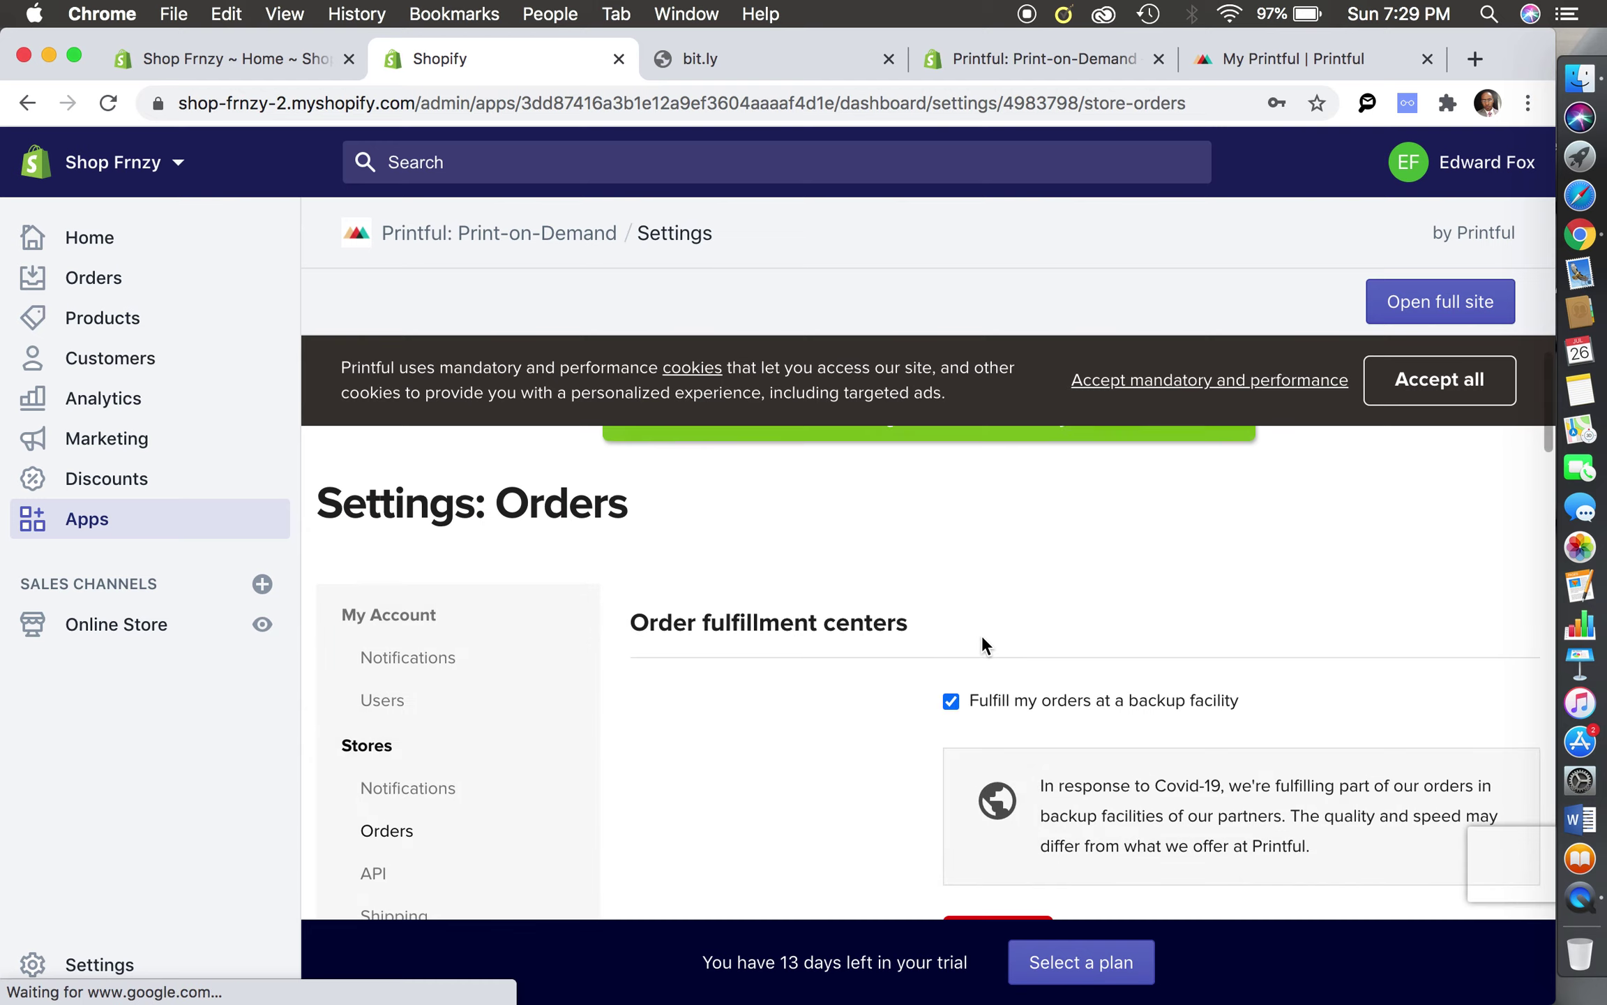
{"action": "scroll", "coordinate": [981, 636], "scroll_direction": "up", "scroll_amount": 3}
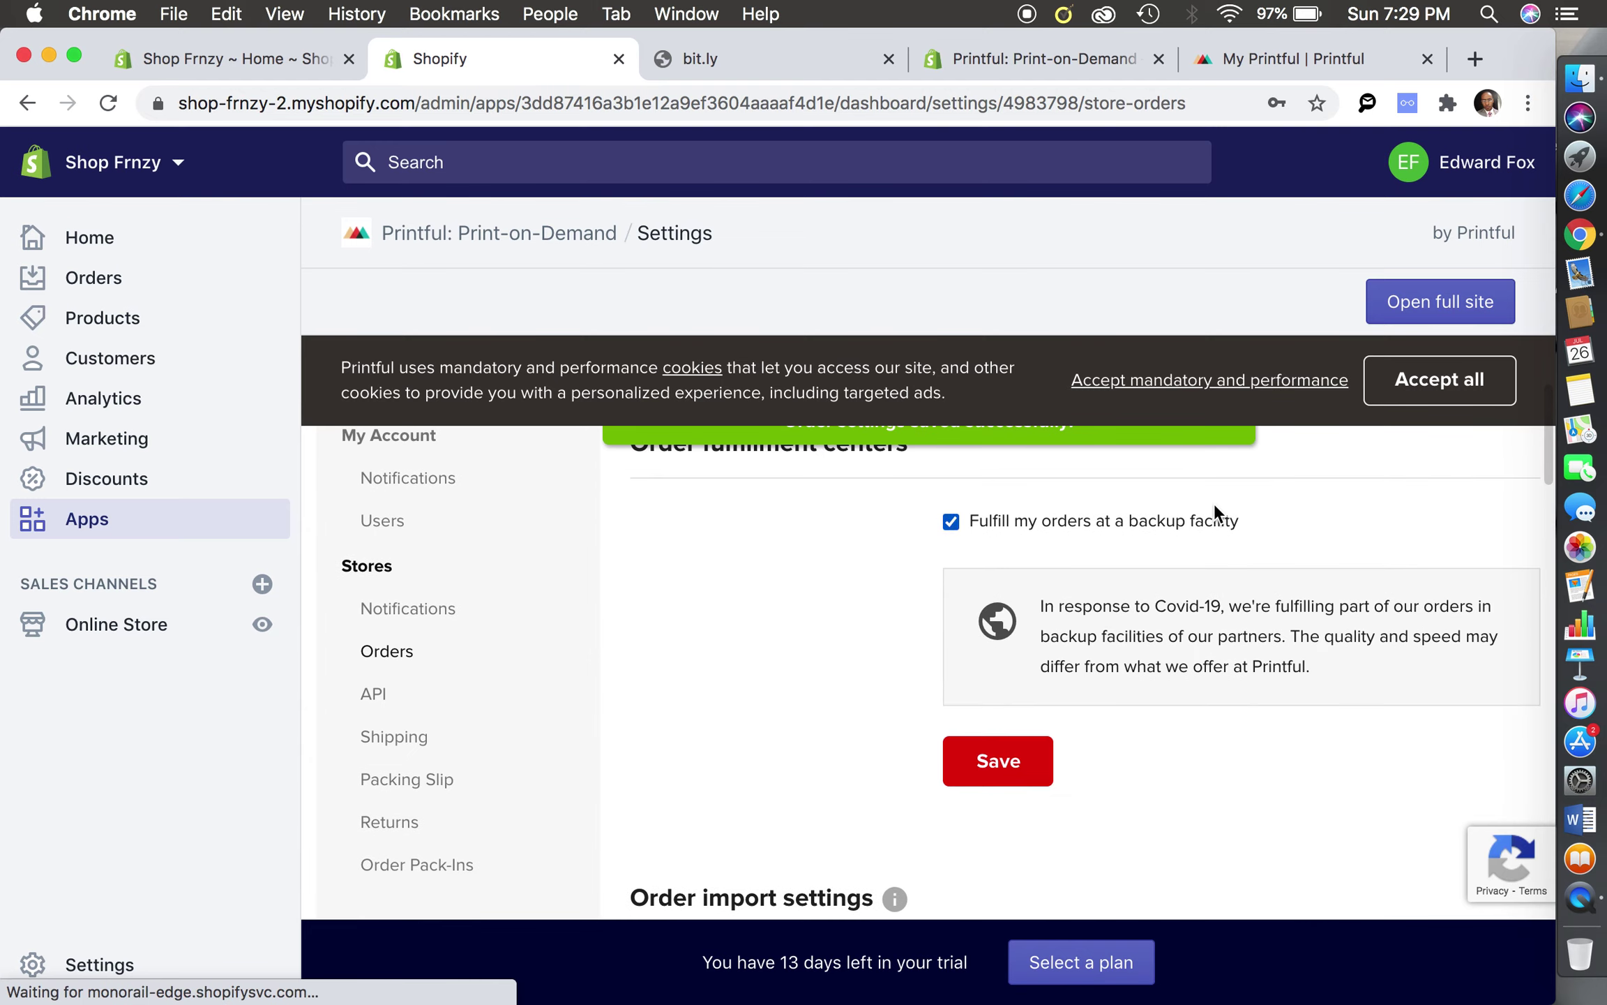
{"action": "left_click", "coordinate": [1440, 379]}
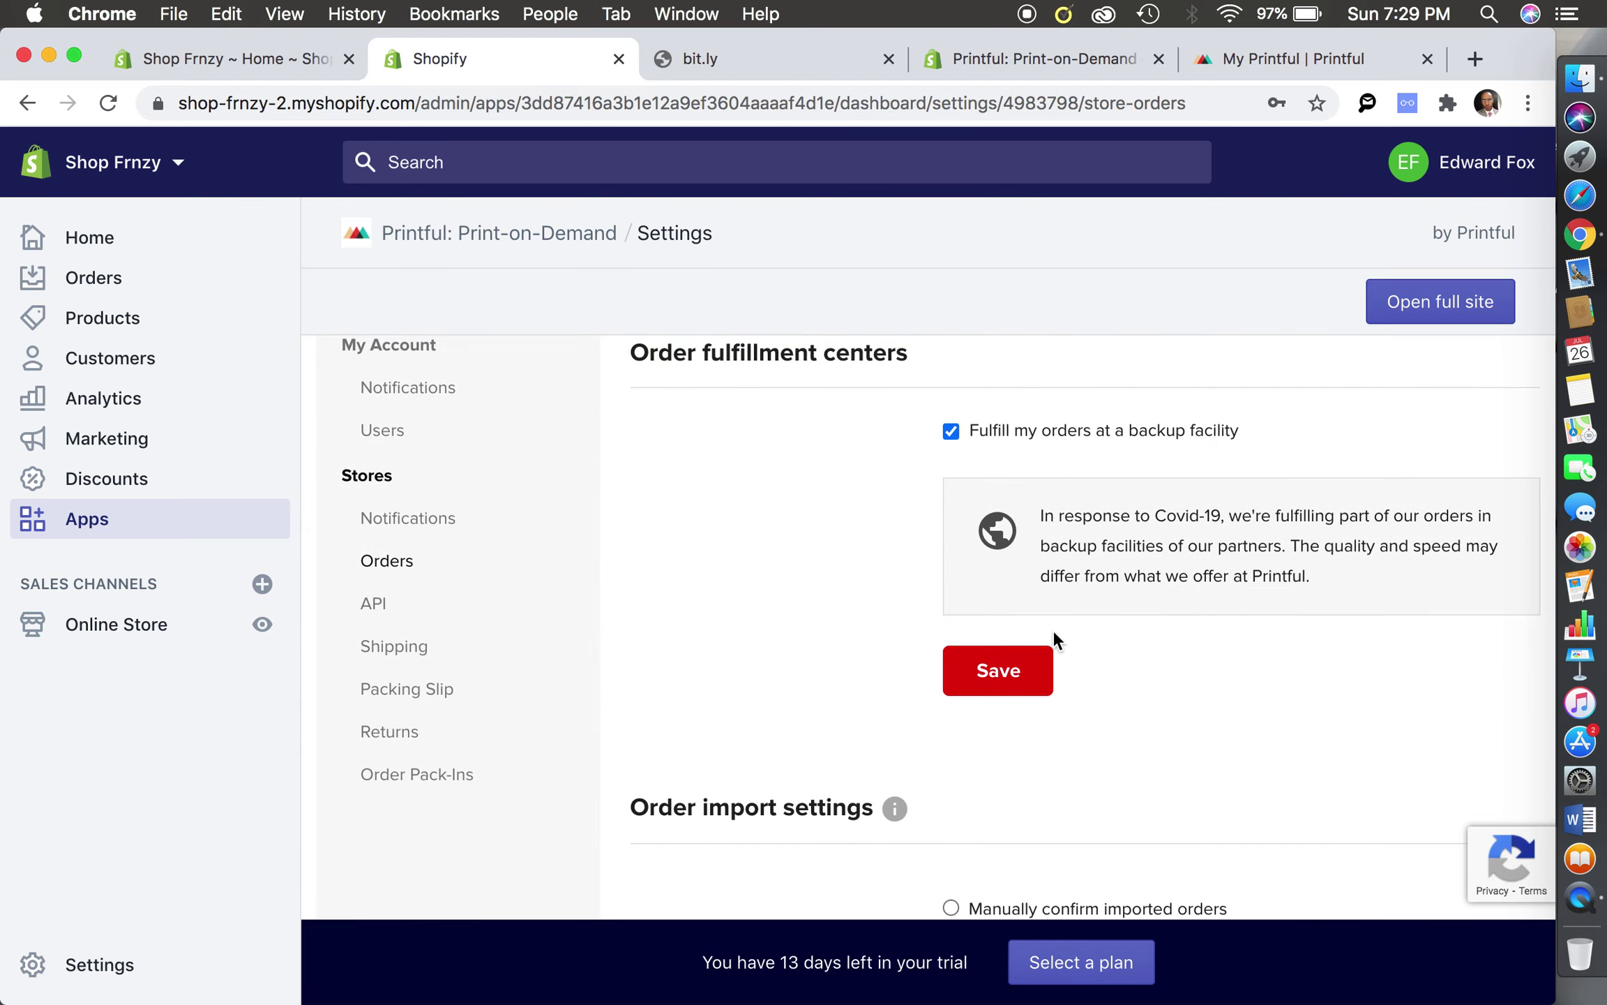
{"action": "scroll", "coordinate": [1053, 630], "scroll_direction": "down", "scroll_amount": 5}
{"action": "scroll", "coordinate": [1053, 630], "scroll_direction": "down", "scroll_amount": 5}
{"action": "scroll", "coordinate": [1053, 629], "scroll_direction": "down", "scroll_amount": 5}
{"action": "scroll", "coordinate": [1052, 629], "scroll_direction": "down", "scroll_amount": 1}
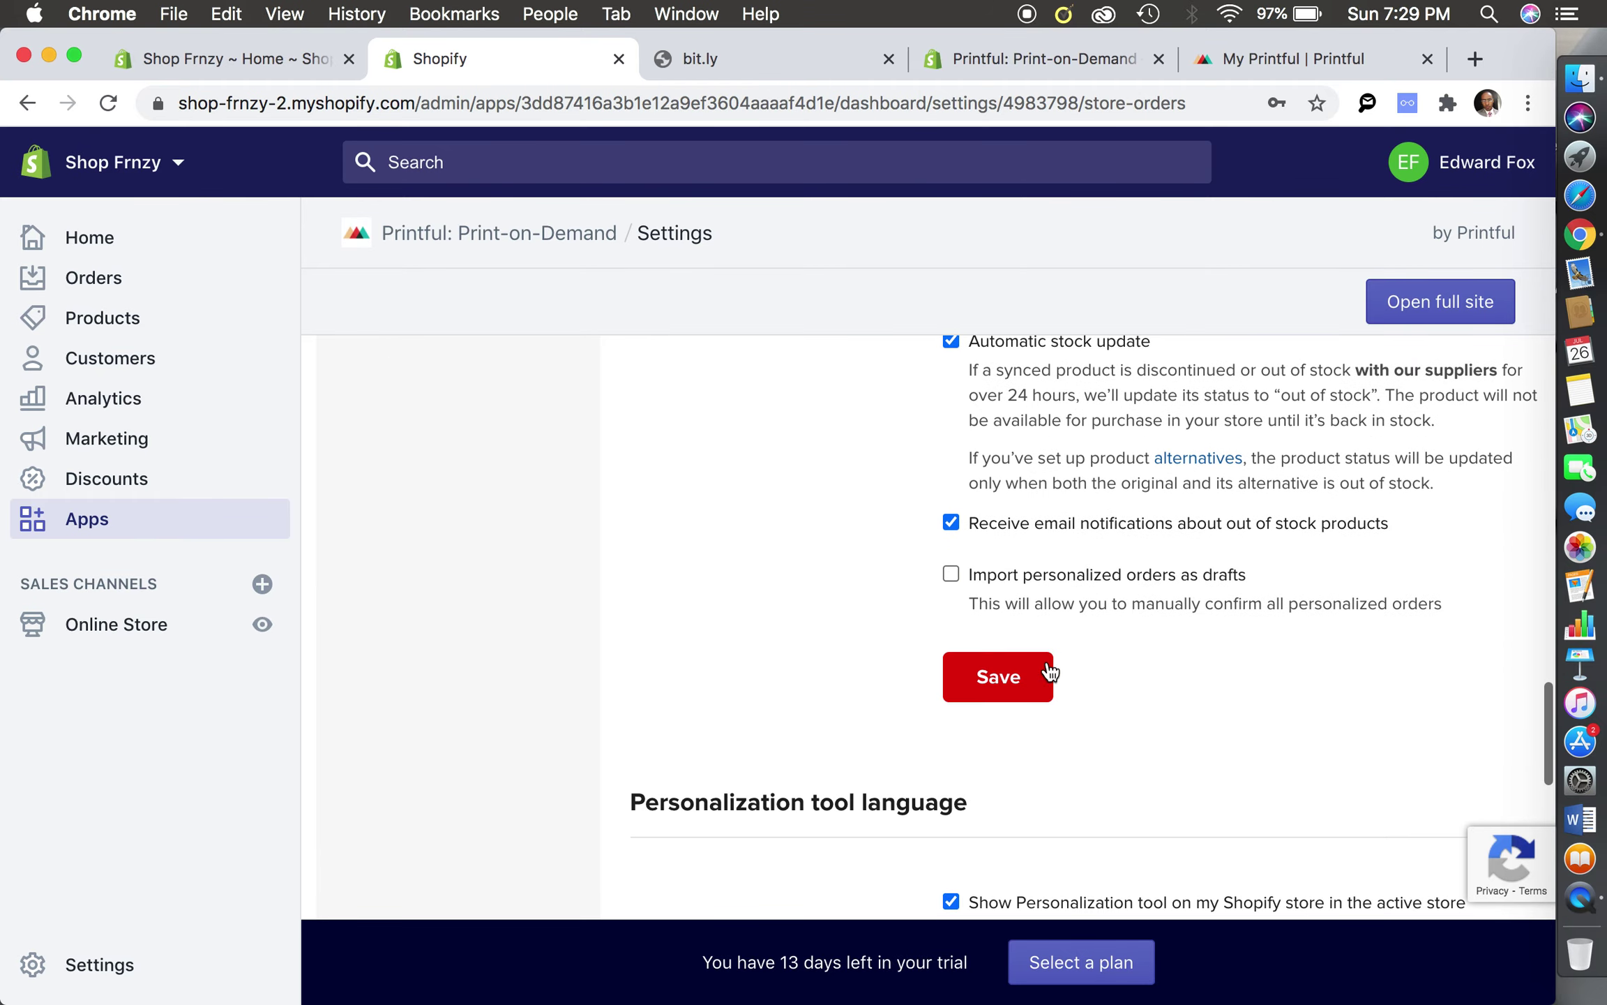
{"action": "left_click", "coordinate": [1025, 692]}
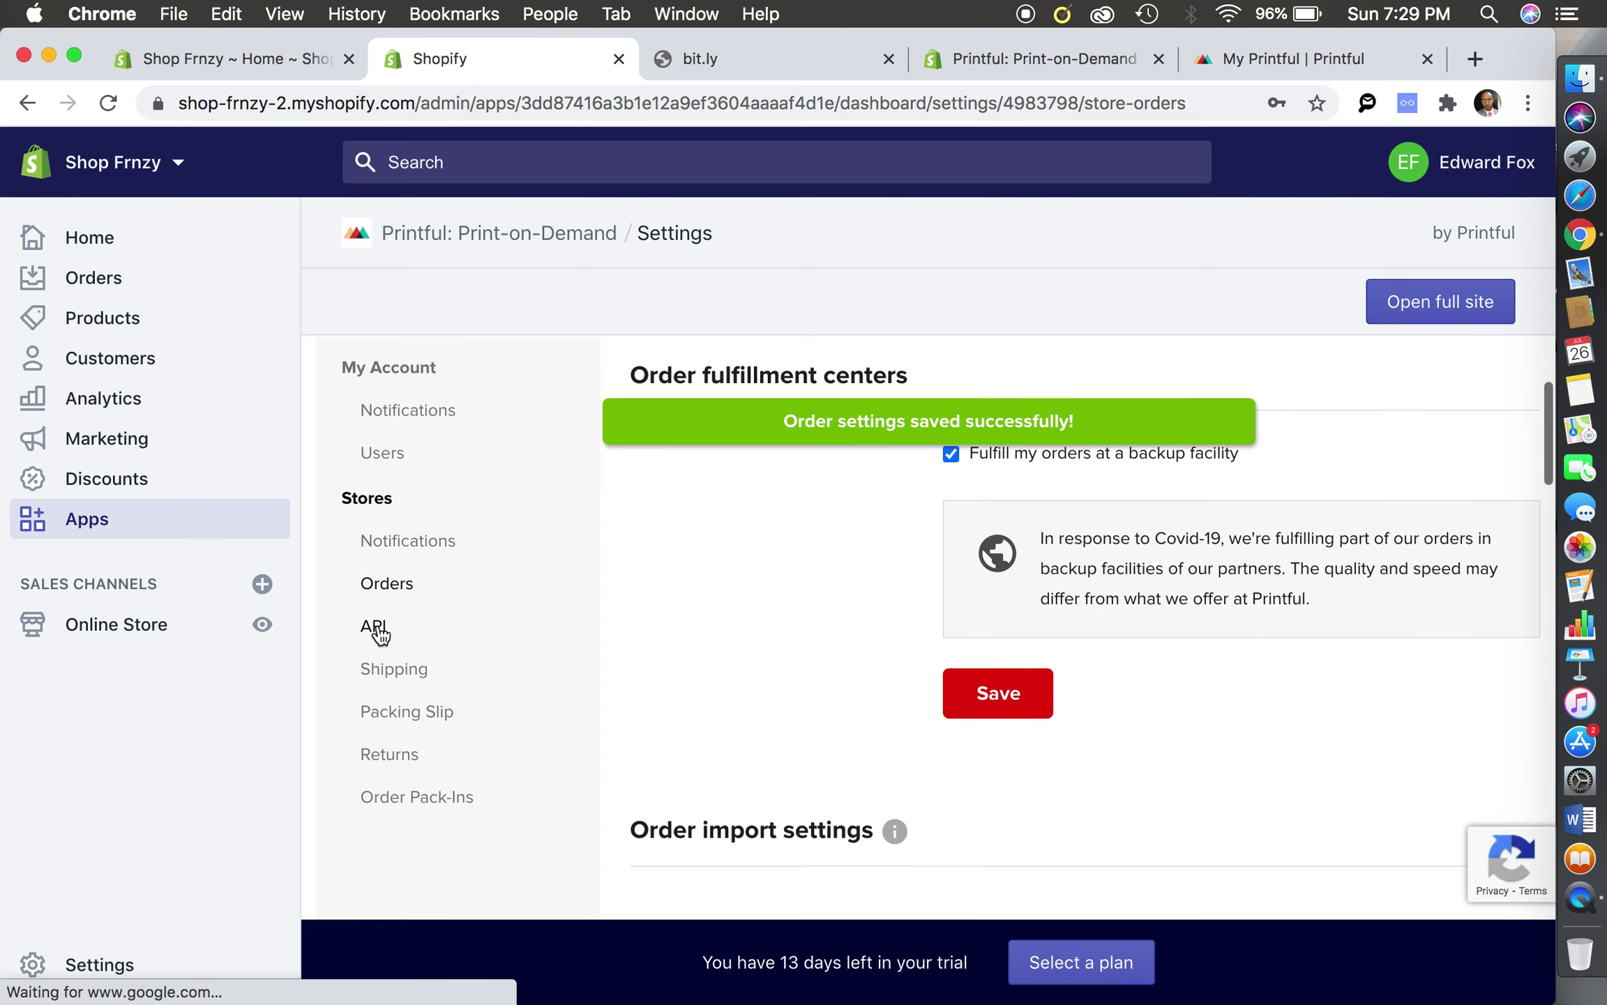
{"action": "left_click", "coordinate": [377, 624]}
{"action": "scroll", "coordinate": [389, 703], "scroll_direction": "down", "scroll_amount": 5}
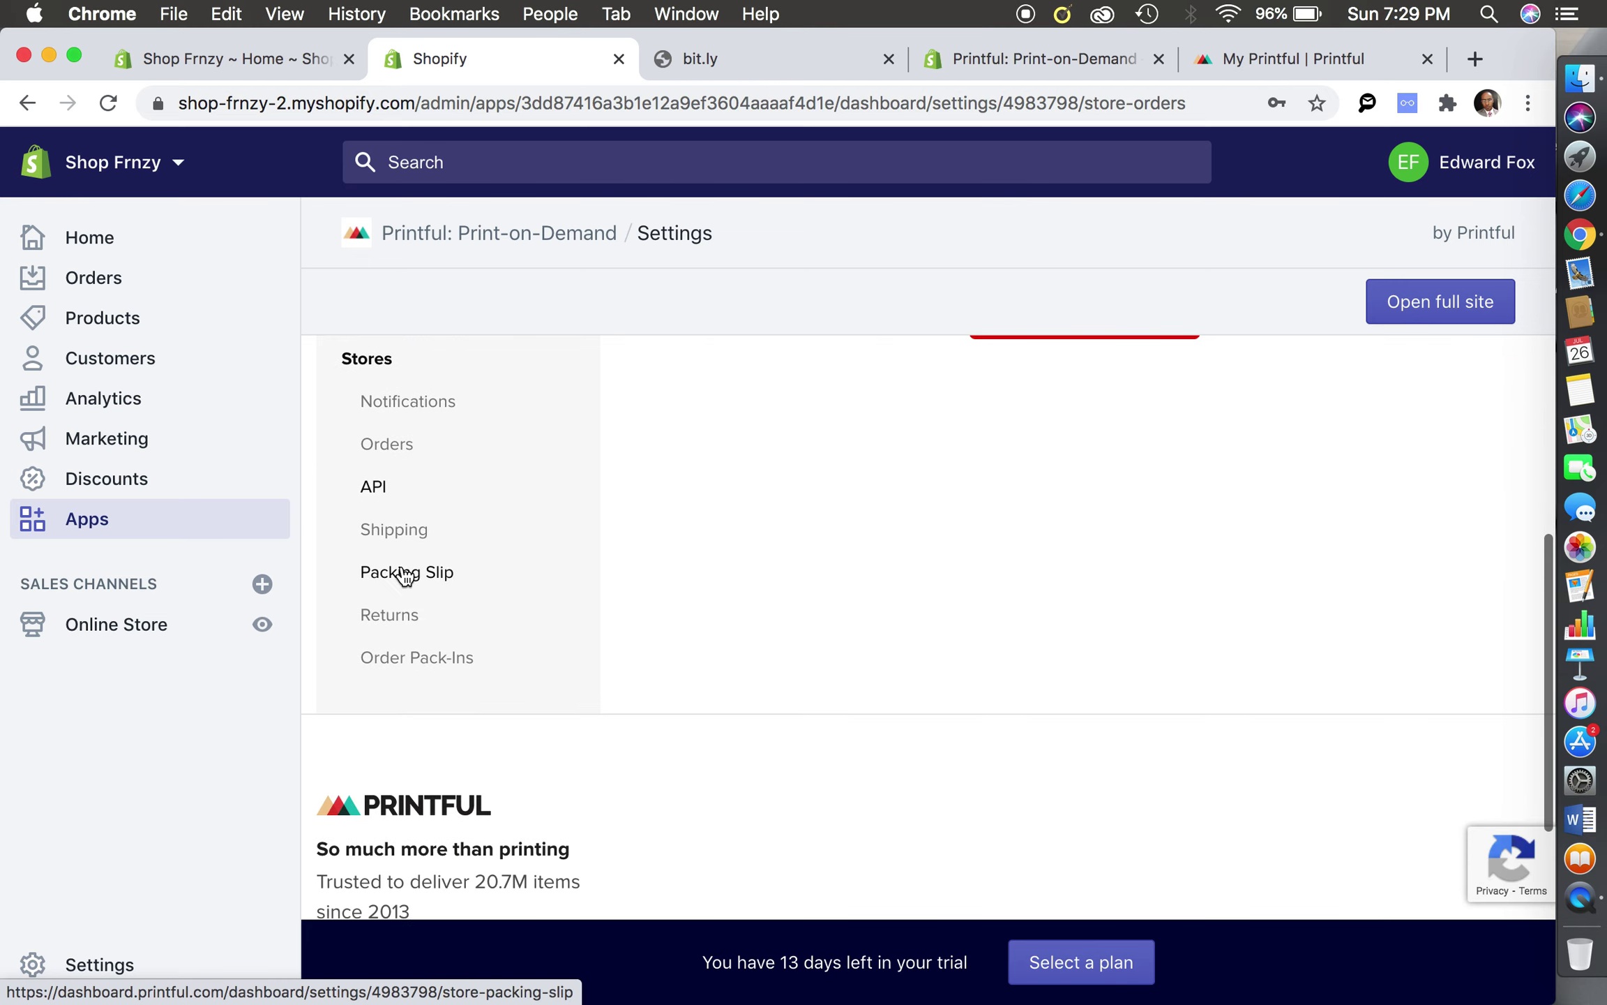
Step: Save Printful's shipping settings from the Stores submenu
{"action": "left_click", "coordinate": [394, 529]}
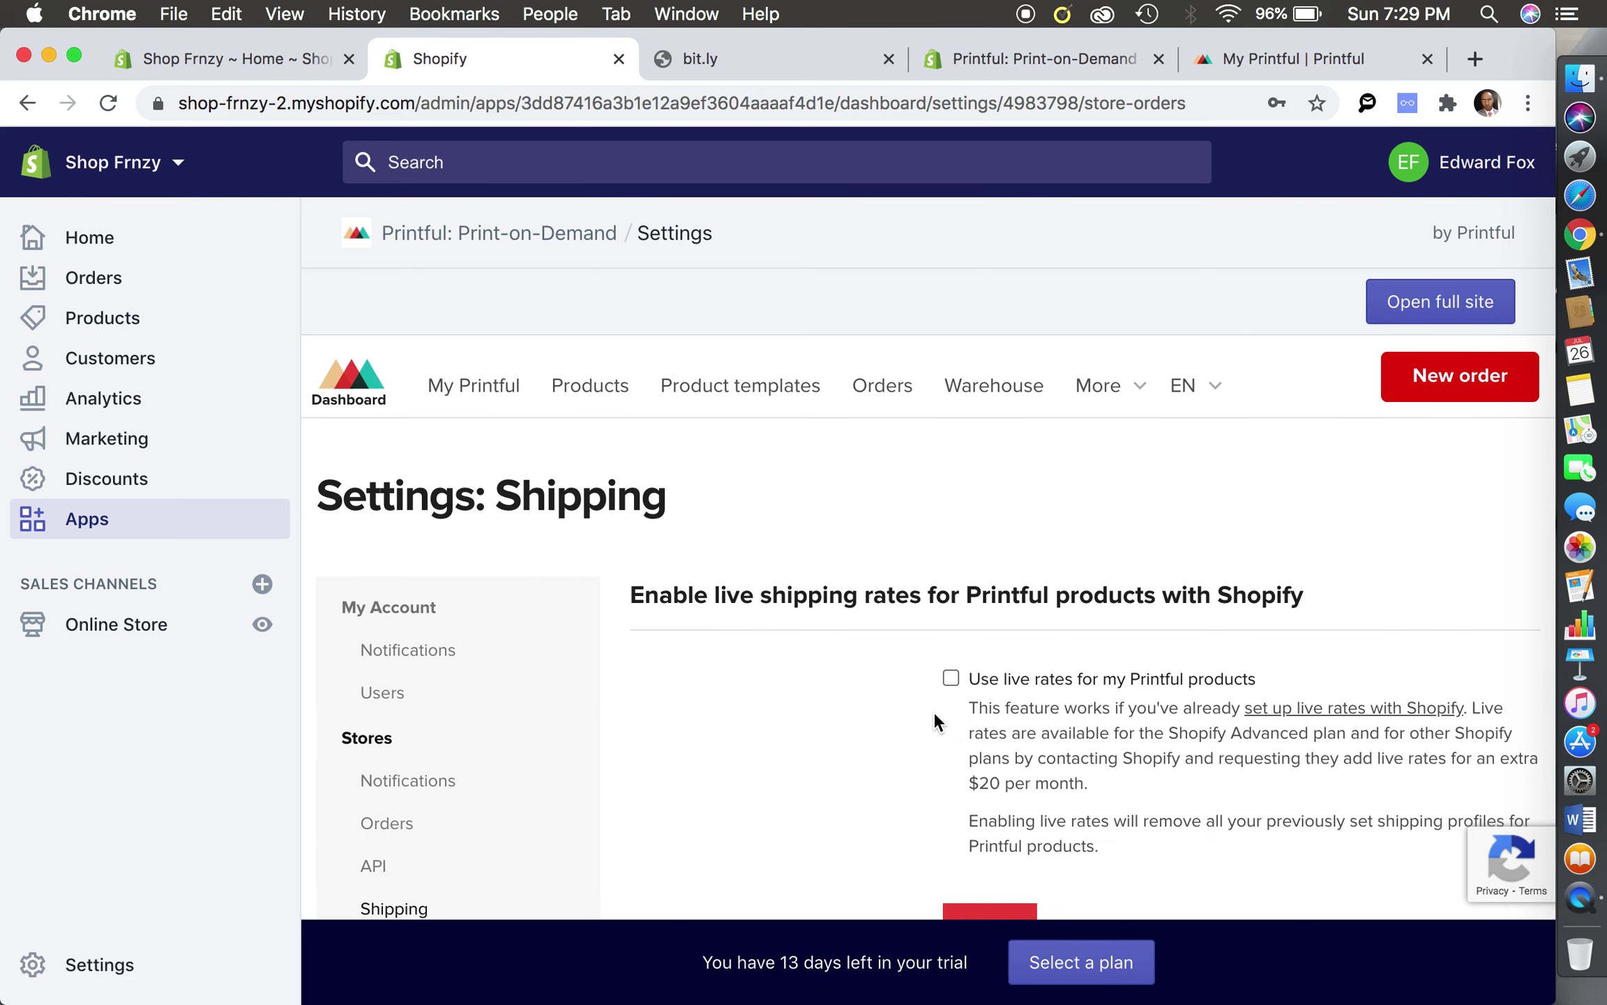
{"action": "scroll", "coordinate": [933, 711], "scroll_direction": "down", "scroll_amount": 3}
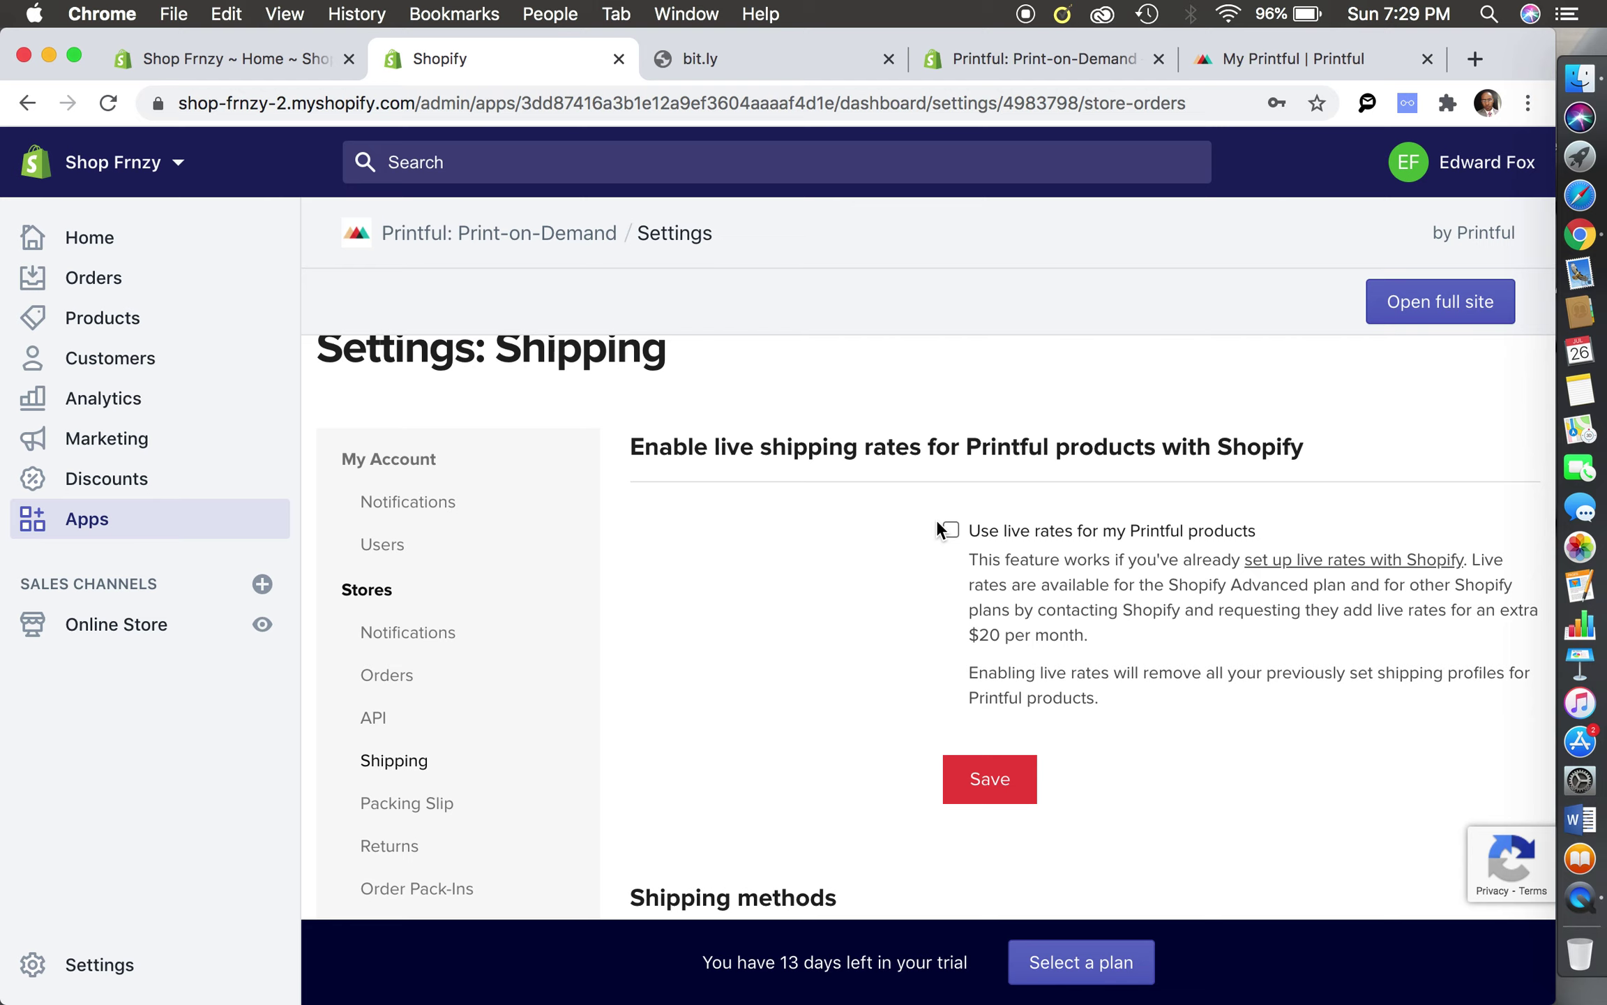
{"action": "scroll", "coordinate": [940, 629], "scroll_direction": "down", "scroll_amount": 5}
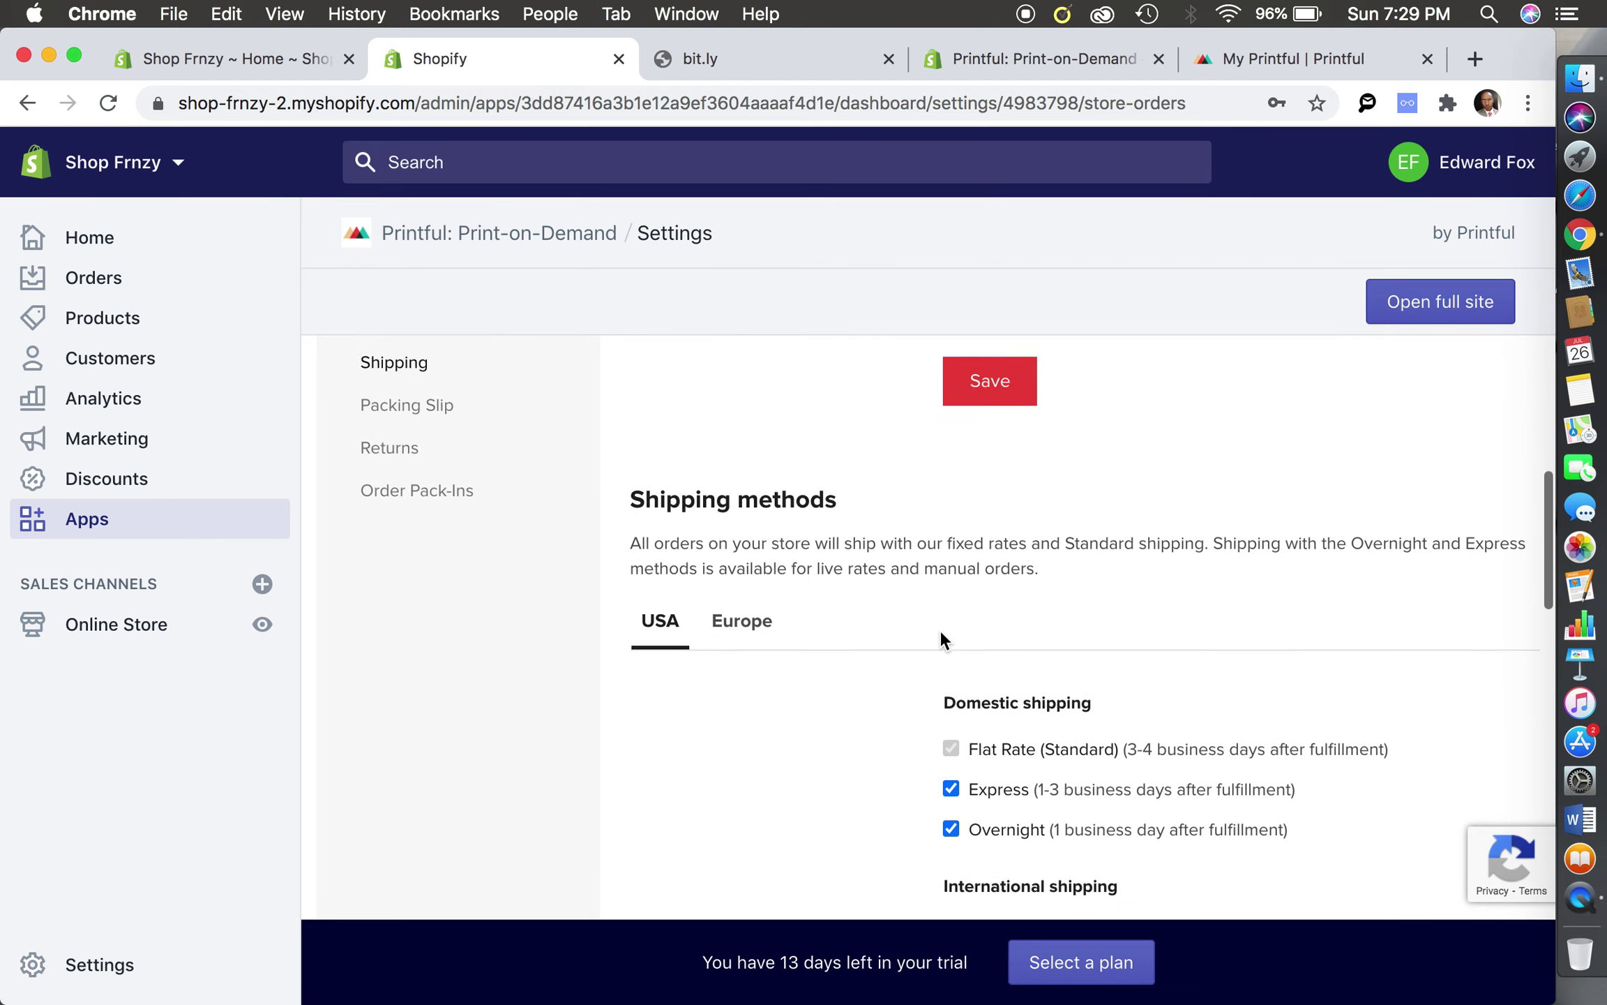
{"action": "scroll", "coordinate": [940, 629], "scroll_direction": "down", "scroll_amount": 4}
{"action": "scroll", "coordinate": [940, 630], "scroll_direction": "down", "scroll_amount": 2}
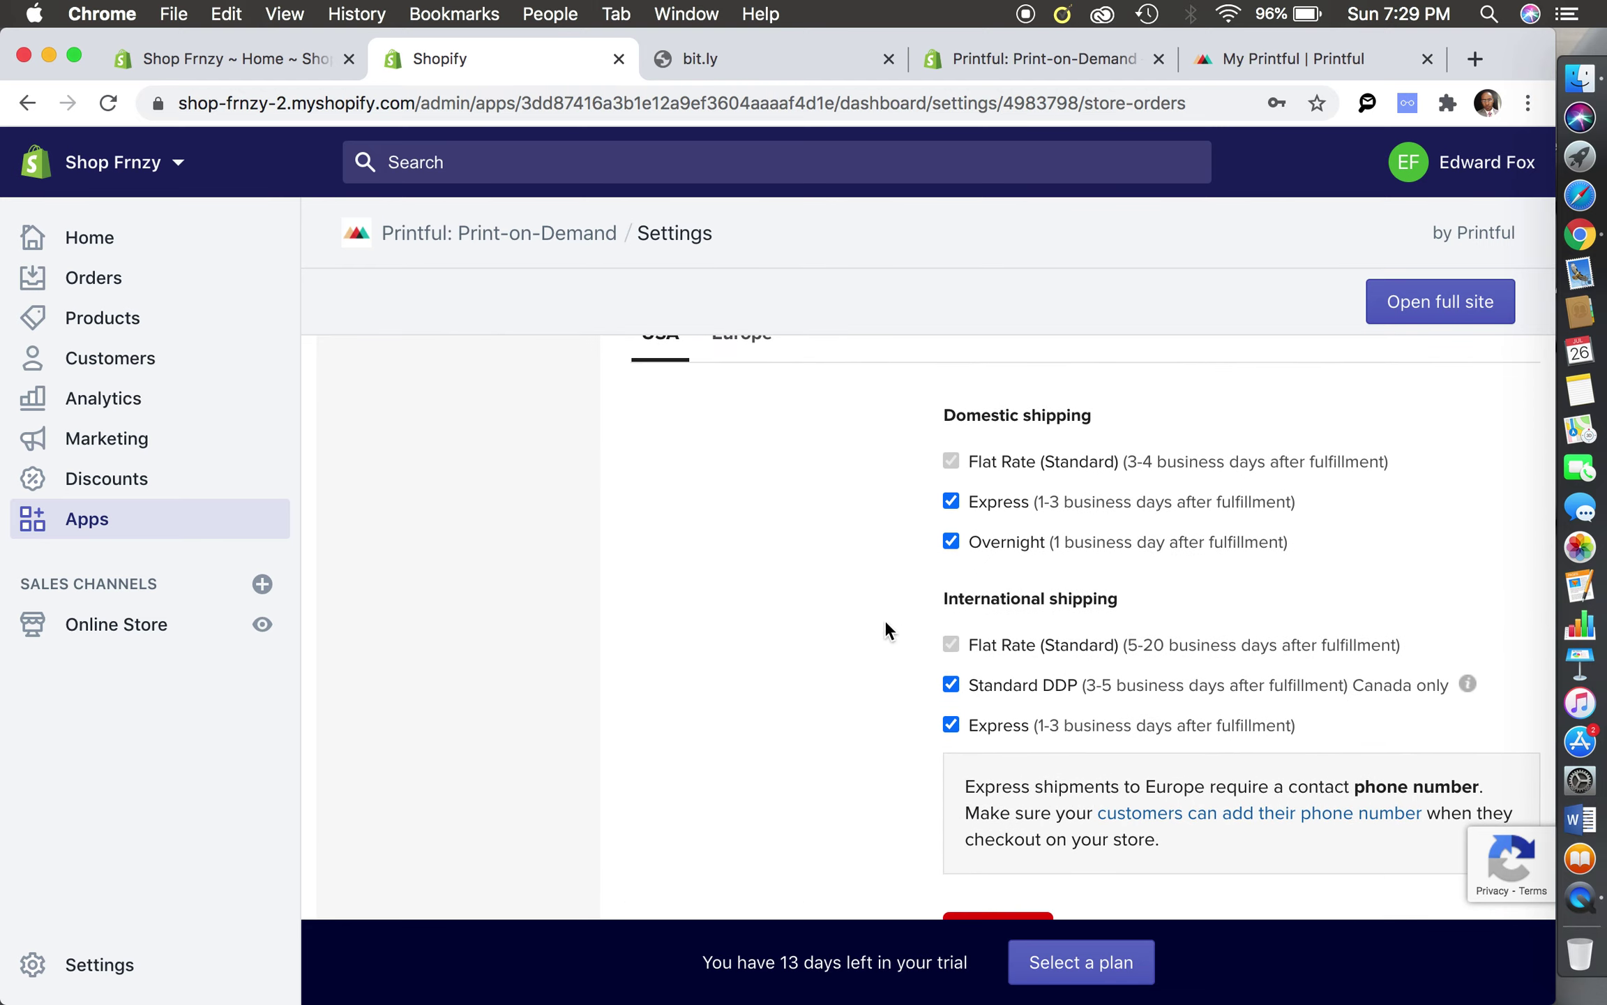
{"action": "scroll", "coordinate": [839, 606], "scroll_direction": "down", "scroll_amount": 4}
{"action": "scroll", "coordinate": [839, 607], "scroll_direction": "down", "scroll_amount": 3}
{"action": "left_click", "coordinate": [998, 650]}
{"action": "scroll", "coordinate": [1009, 645], "scroll_direction": "down", "scroll_amount": 5}
{"action": "scroll", "coordinate": [677, 638], "scroll_direction": "up", "scroll_amount": 3}
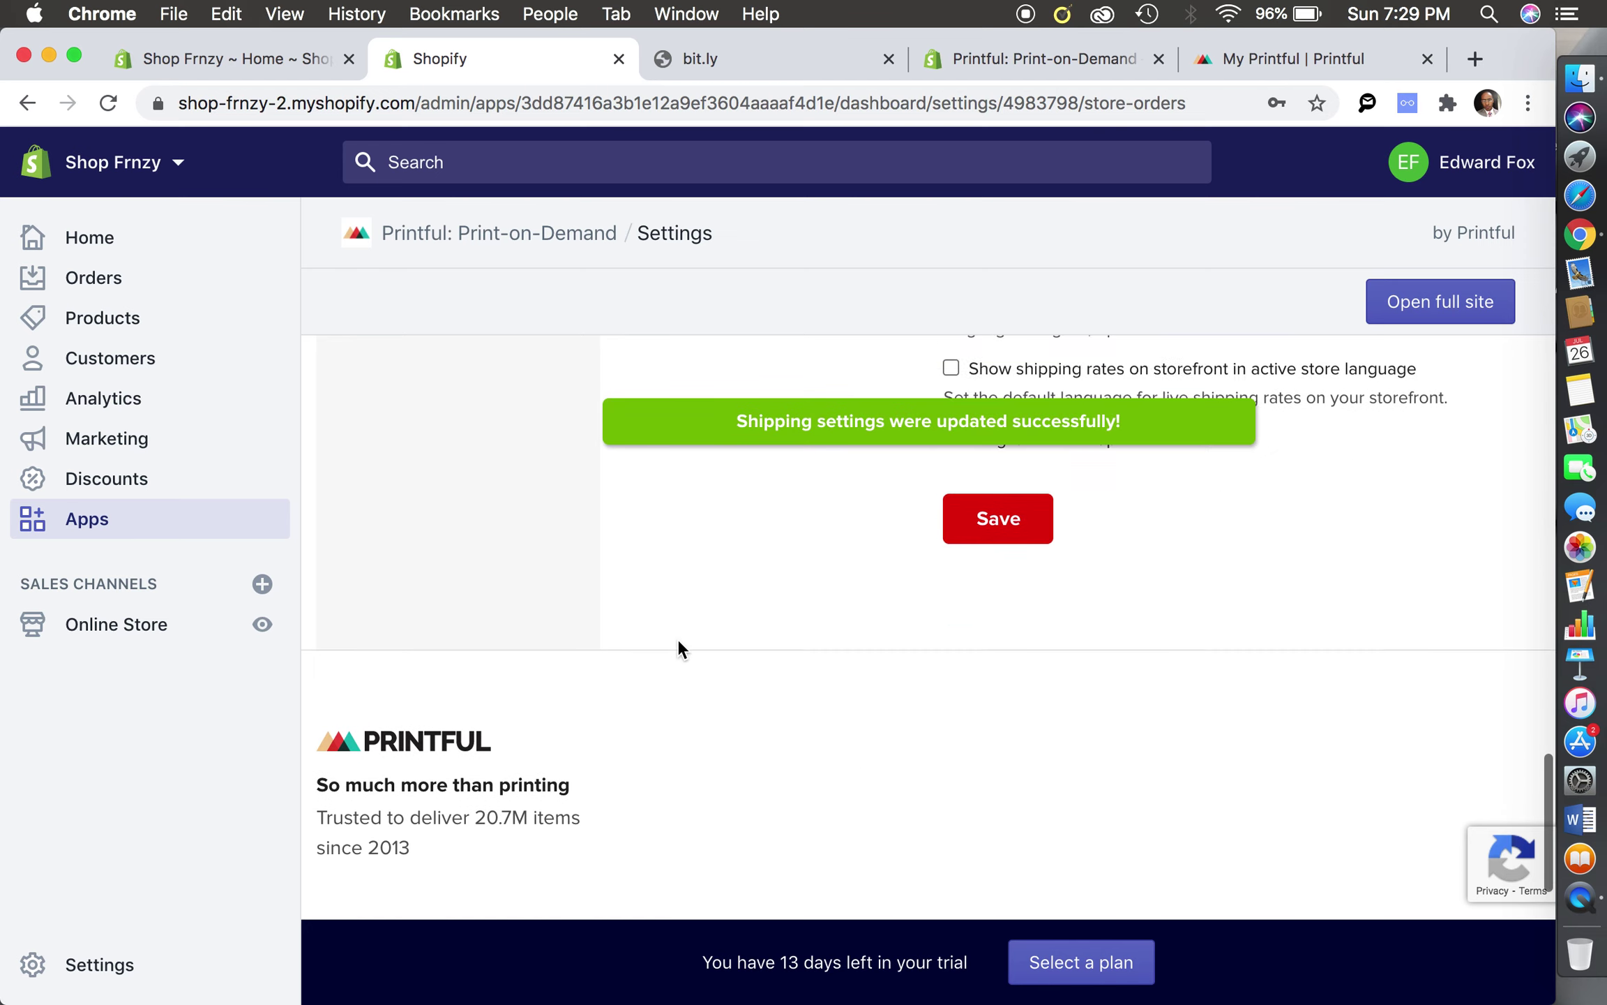
{"action": "scroll", "coordinate": [677, 637], "scroll_direction": "up", "scroll_amount": 4}
{"action": "scroll", "coordinate": [677, 639], "scroll_direction": "up", "scroll_amount": 4}
{"action": "scroll", "coordinate": [549, 613], "scroll_direction": "up", "scroll_amount": 5}
{"action": "scroll", "coordinate": [548, 613], "scroll_direction": "up", "scroll_amount": 3}
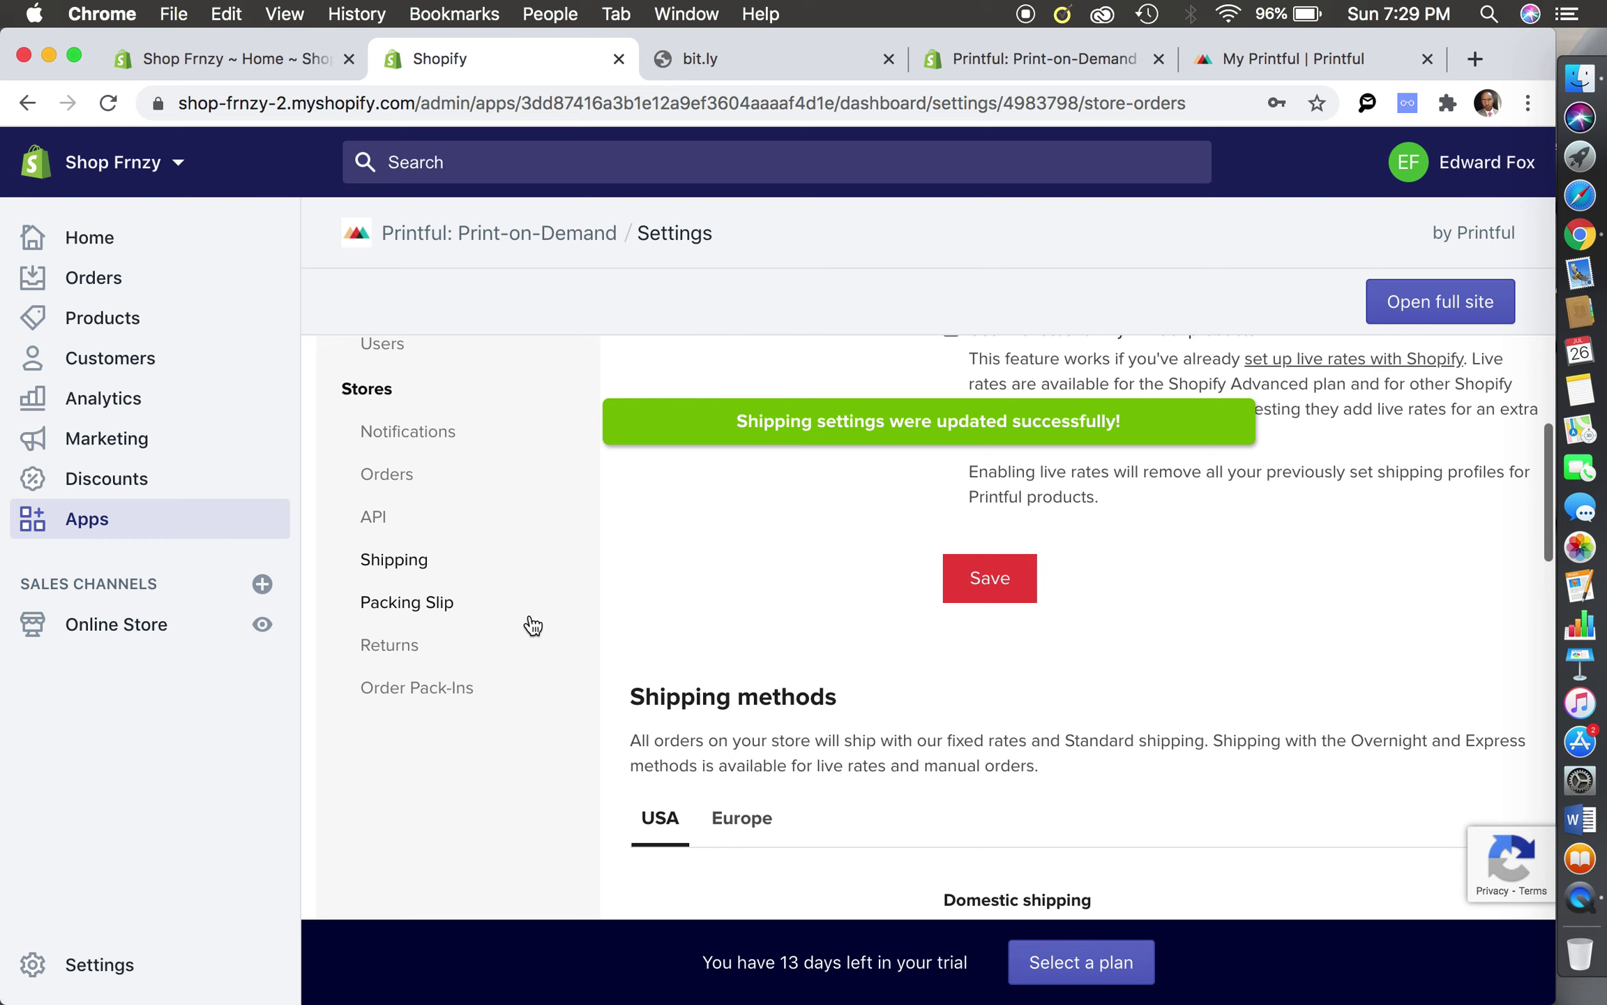
Step: Review the packing slip settings, opening and cancelling the logo image picker
{"action": "left_click", "coordinate": [439, 608]}
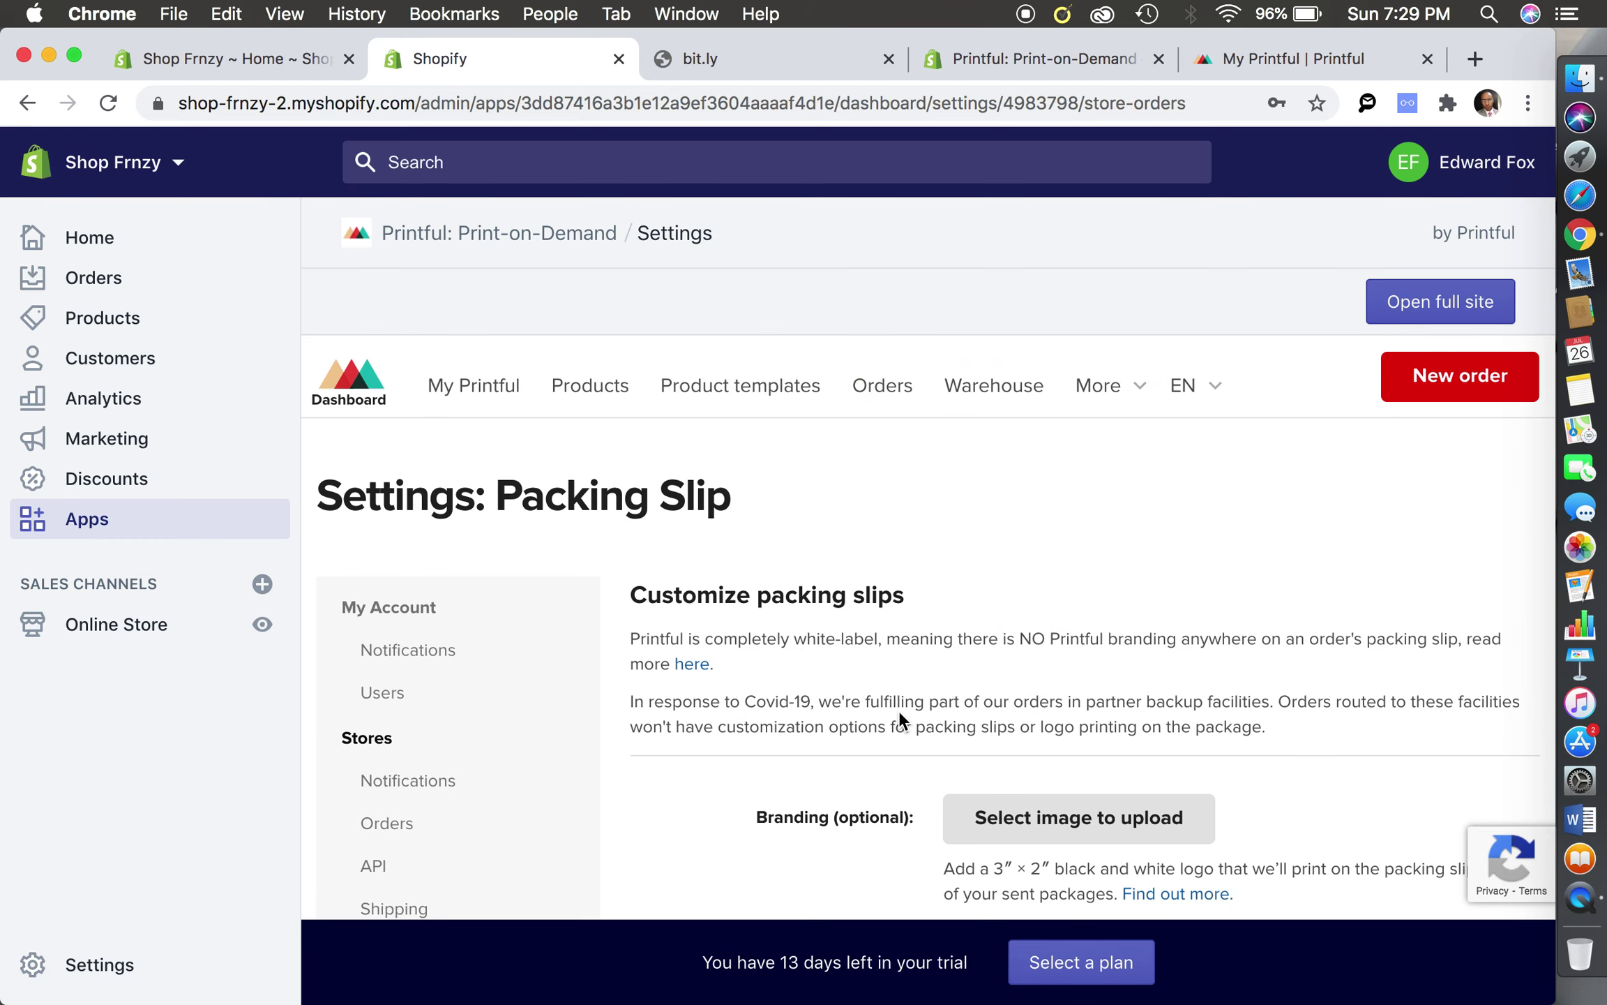
{"action": "scroll", "coordinate": [899, 710], "scroll_direction": "down", "scroll_amount": 5}
{"action": "scroll", "coordinate": [864, 516], "scroll_direction": "up", "scroll_amount": 3}
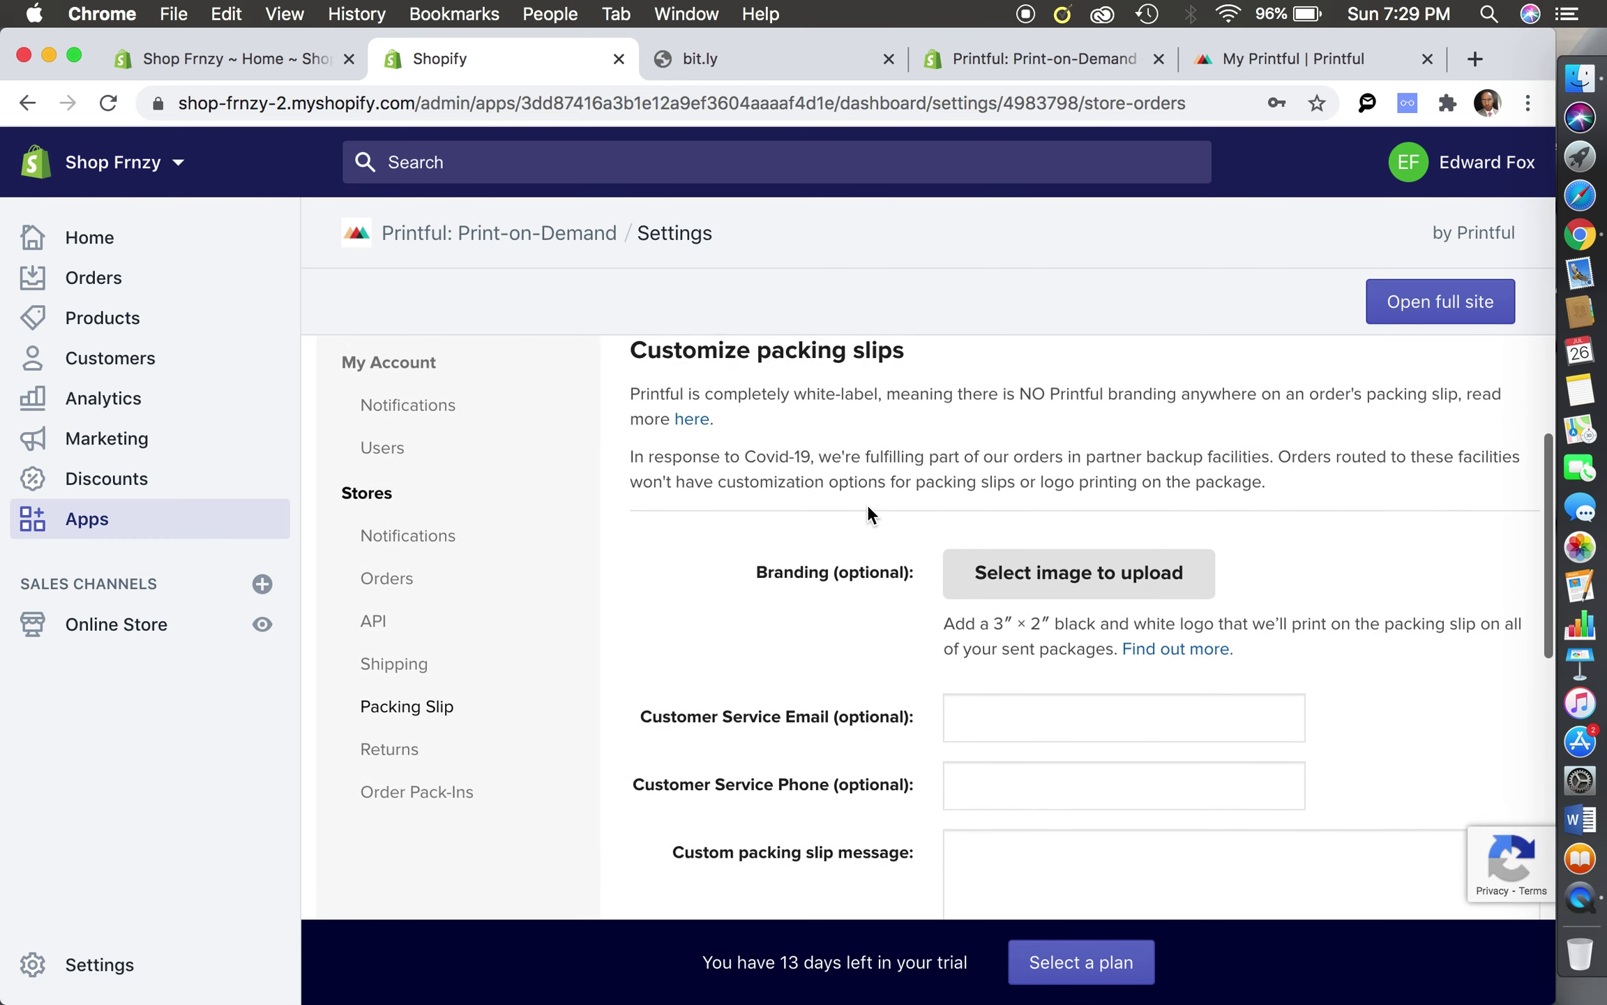
{"action": "scroll", "coordinate": [868, 504], "scroll_direction": "up", "scroll_amount": 1}
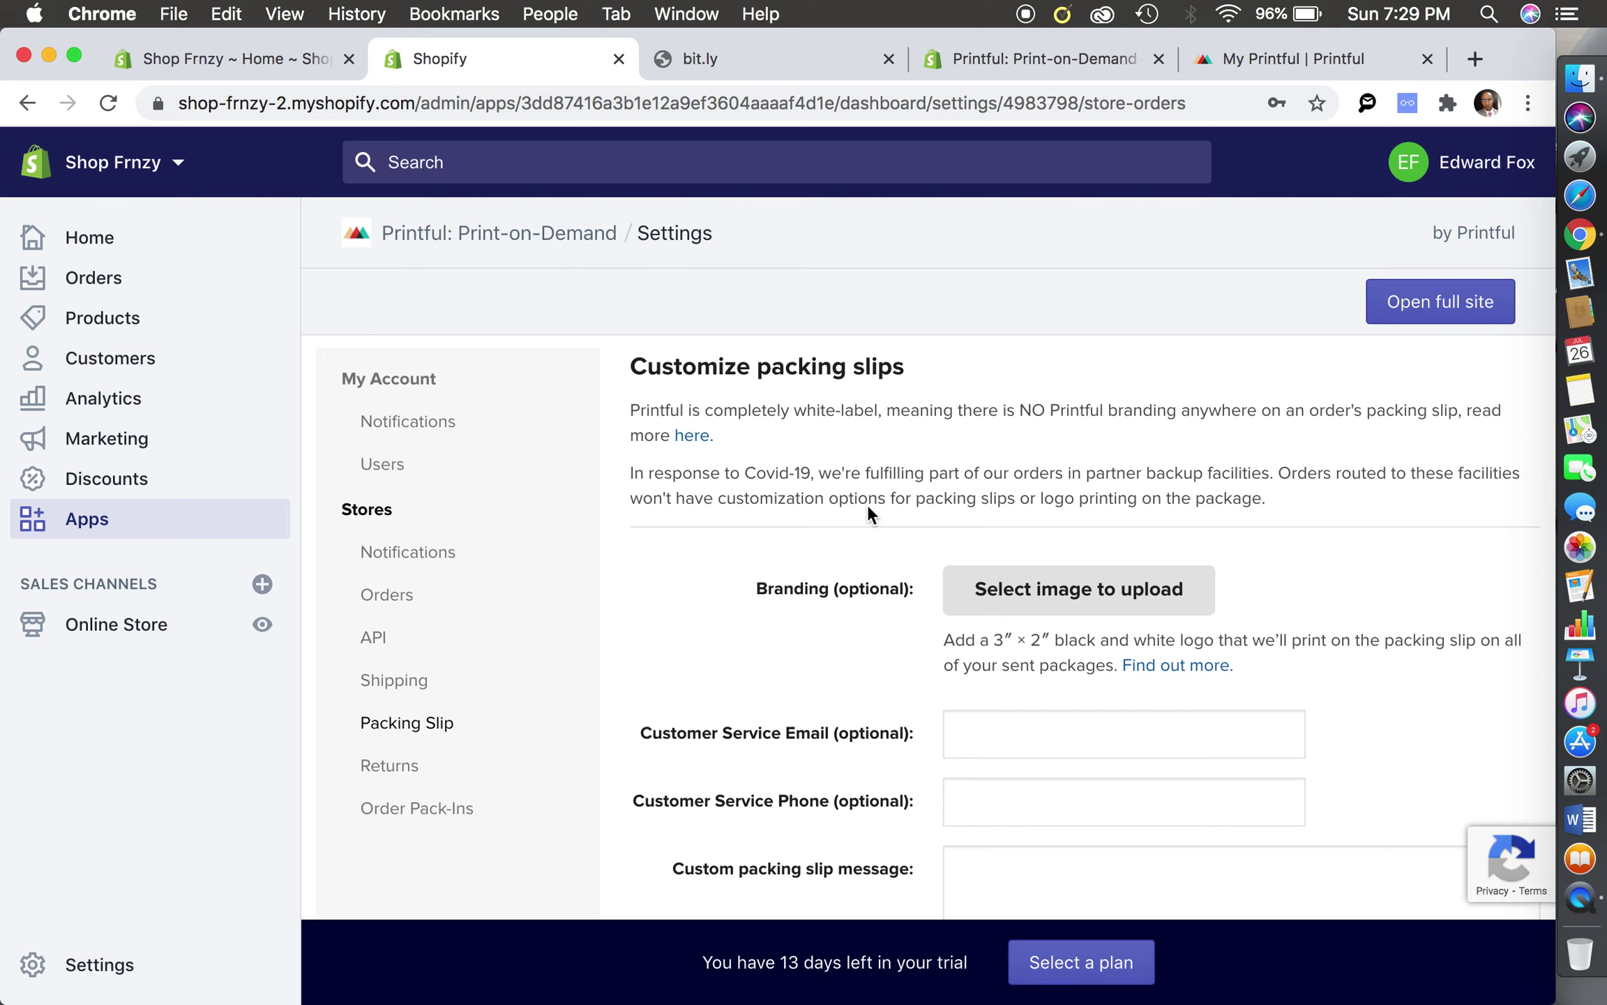
{"action": "scroll", "coordinate": [869, 504], "scroll_direction": "down", "scroll_amount": 1}
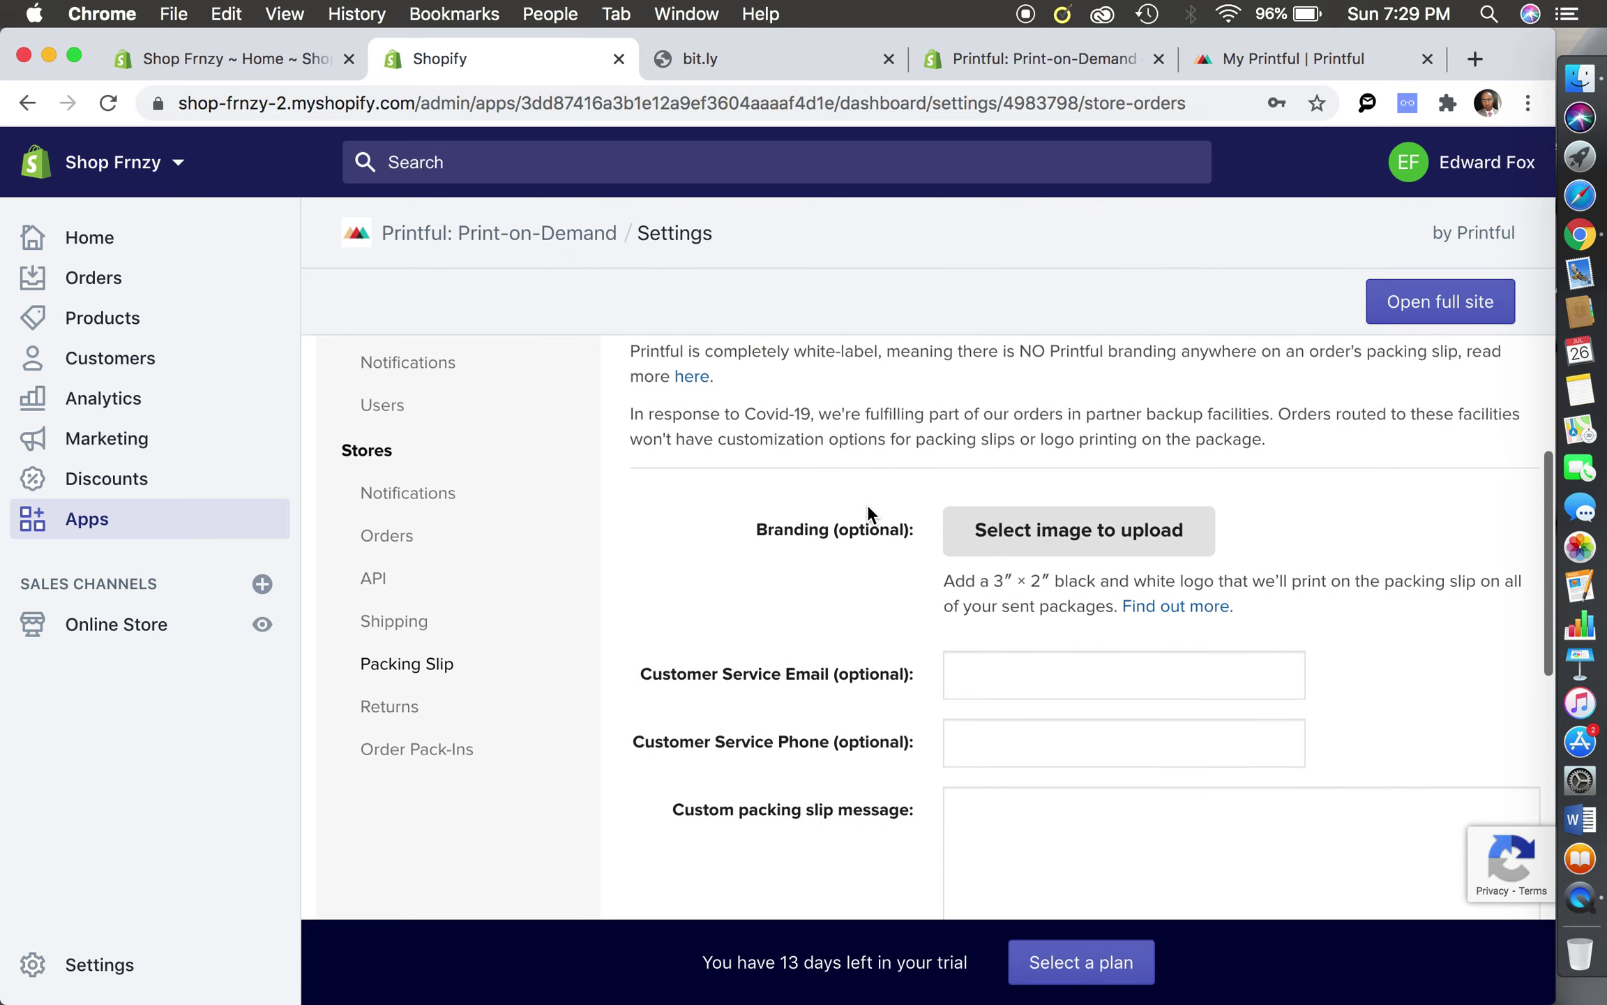
{"action": "left_click", "coordinate": [1040, 535]}
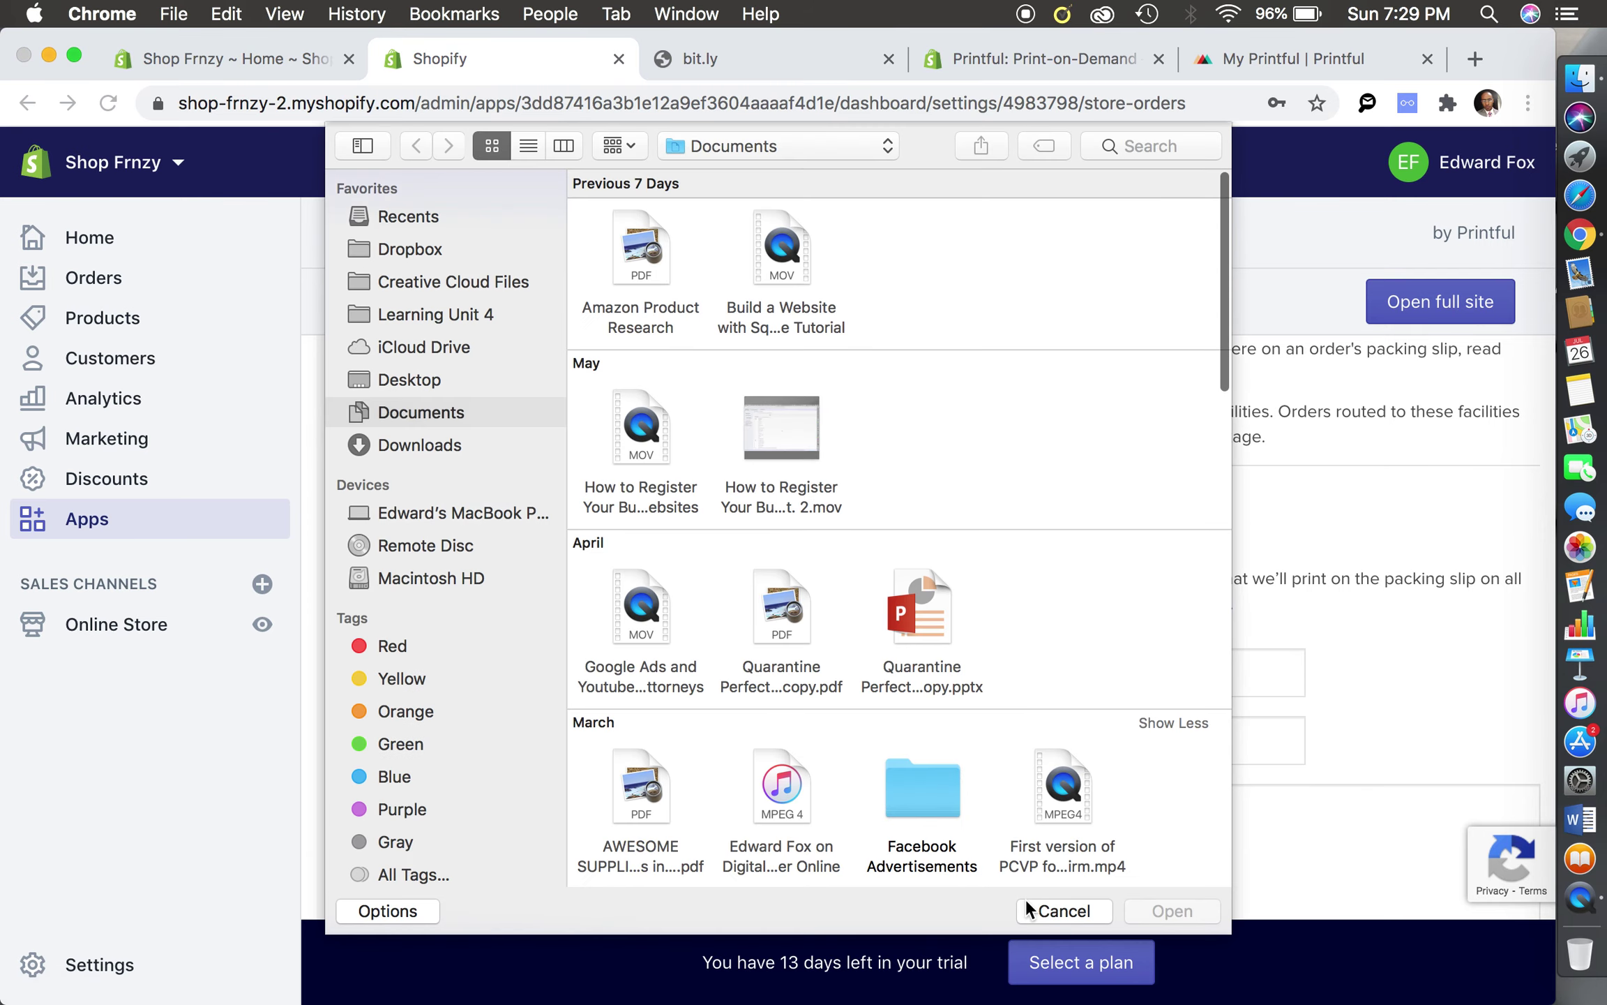
{"action": "left_click", "coordinate": [1061, 911]}
{"action": "scroll", "coordinate": [896, 809], "scroll_direction": "down", "scroll_amount": 1}
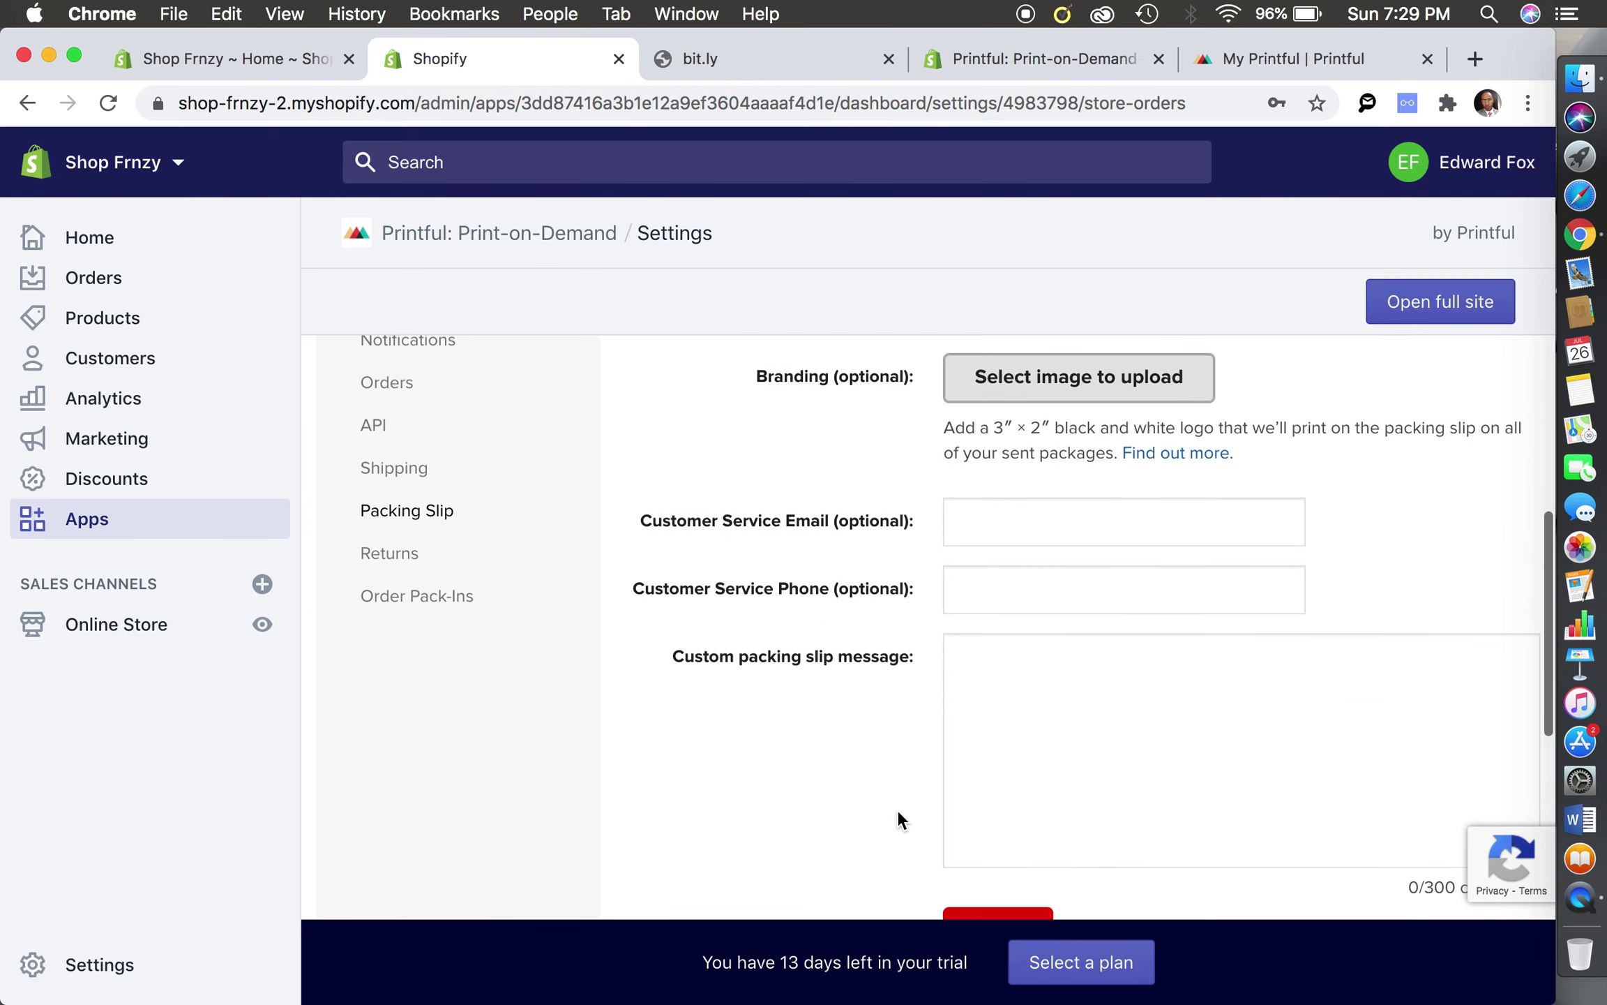
{"action": "scroll", "coordinate": [897, 808], "scroll_direction": "down", "scroll_amount": 3}
{"action": "scroll", "coordinate": [897, 809], "scroll_direction": "down", "scroll_amount": 4}
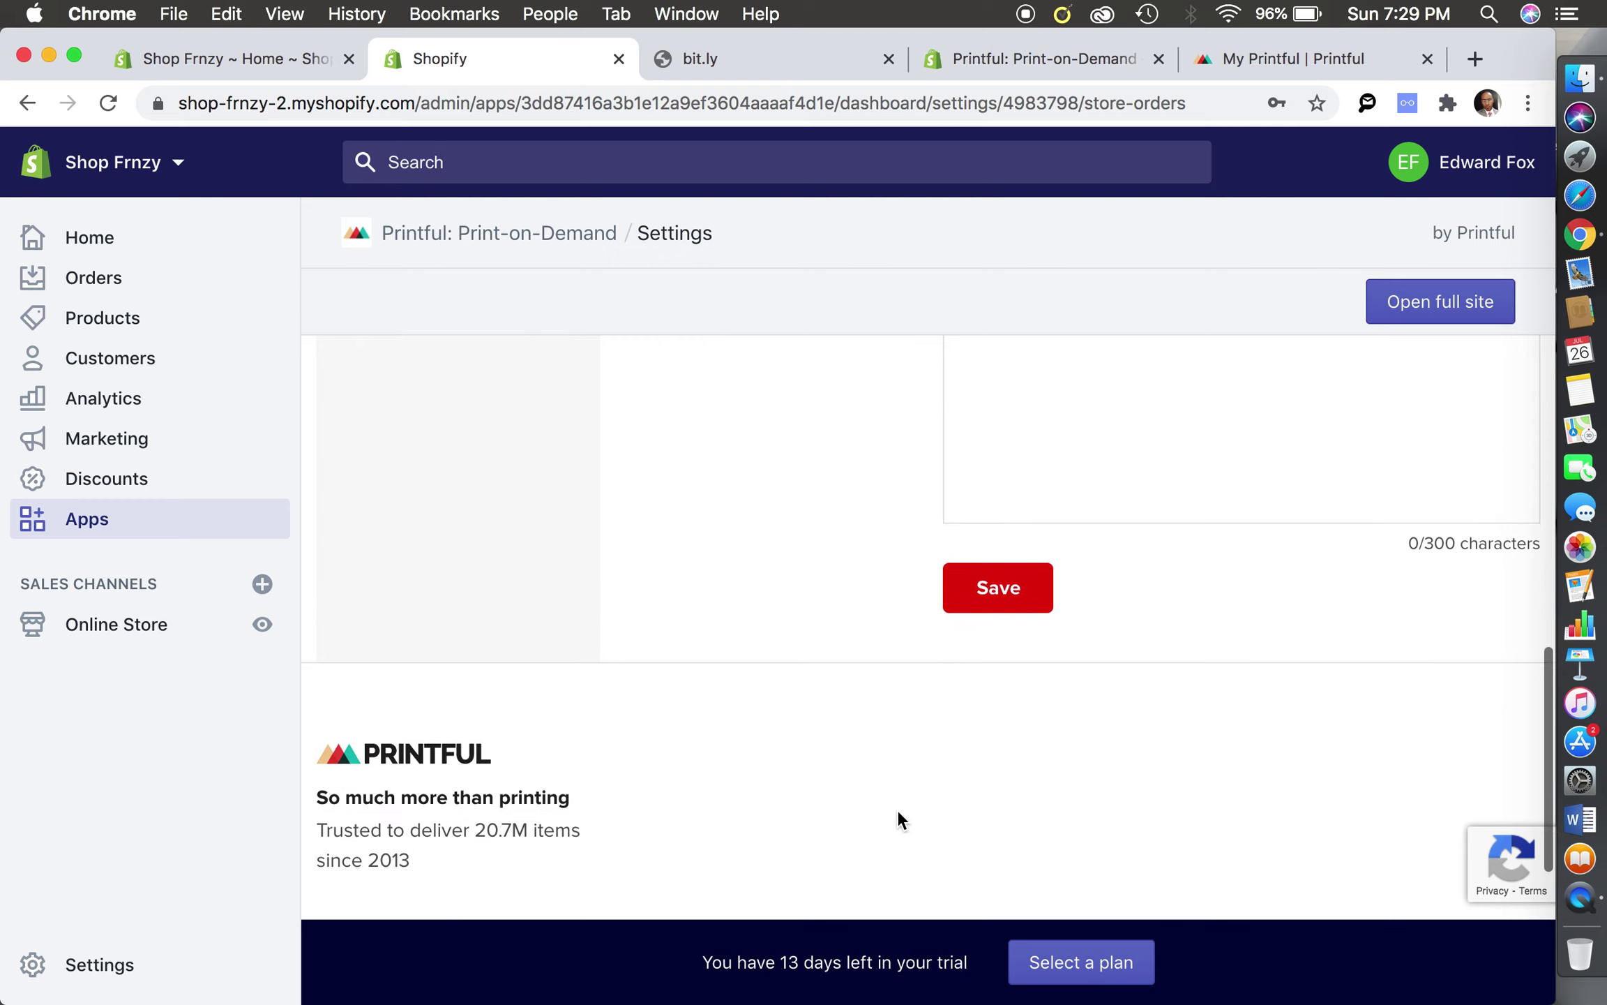
{"action": "scroll", "coordinate": [897, 819], "scroll_direction": "up", "scroll_amount": 2}
Step: Enter a thank-you custom packing slip message and save it
{"action": "left_click", "coordinate": [1036, 516]}
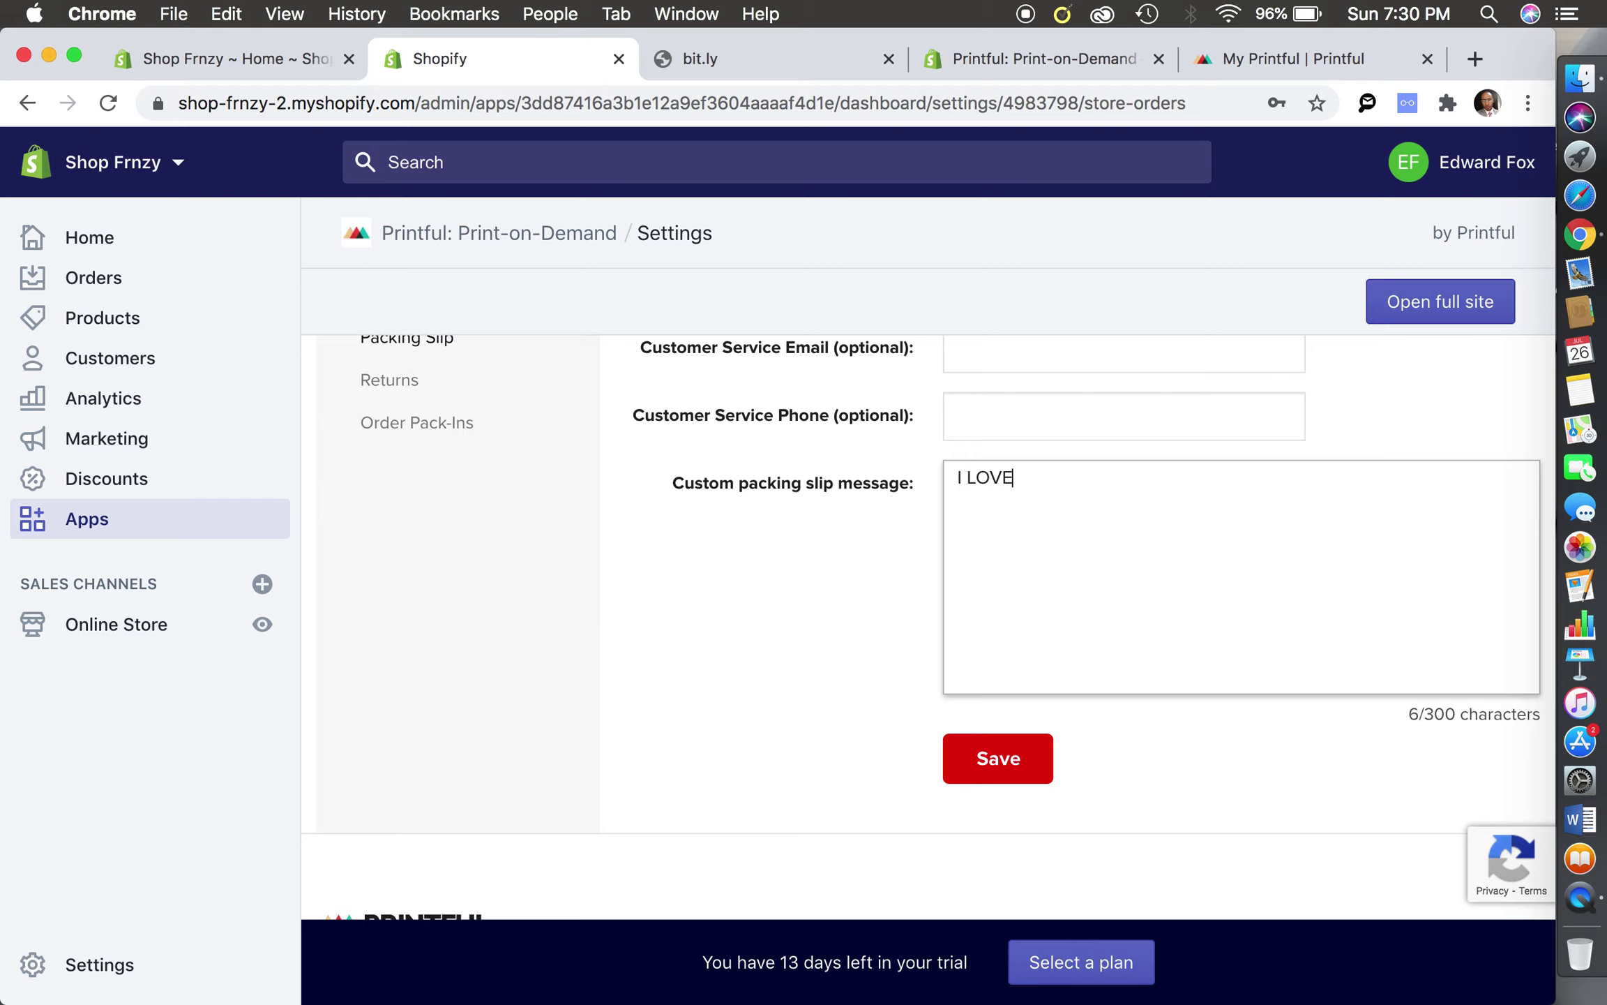
{"action": "type", "text": "YOU! "}
{"action": "type", "text": "TH"}
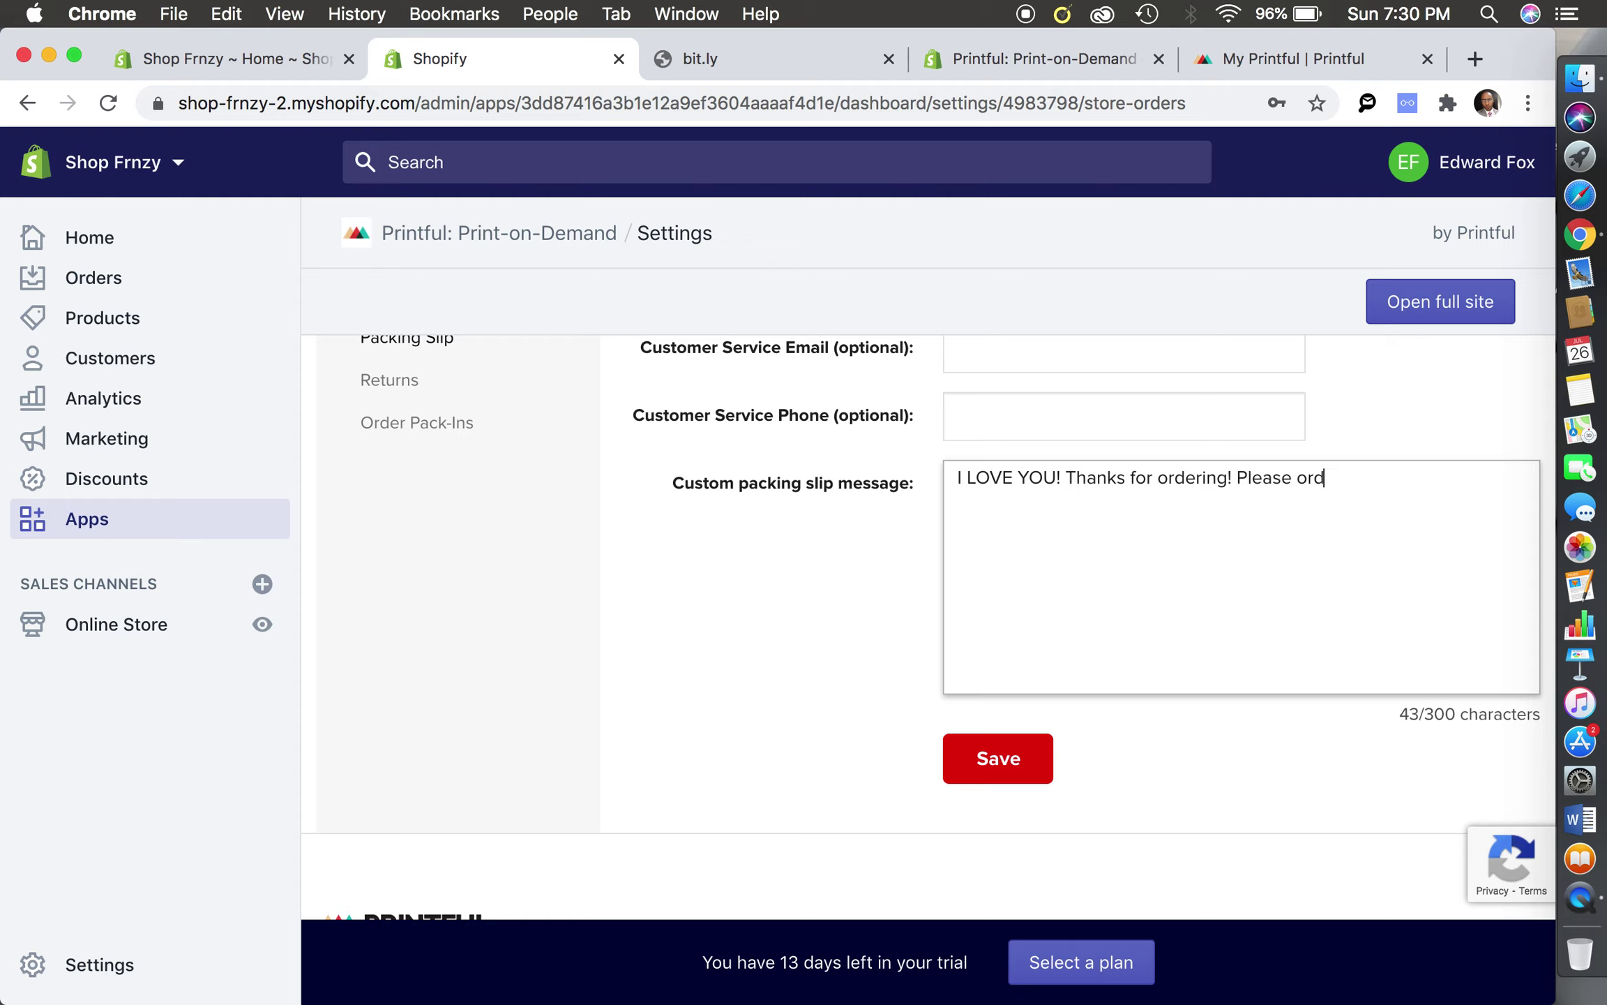
{"action": "type", "text": "ain soo"}
{"action": "type", "text": "n and "}
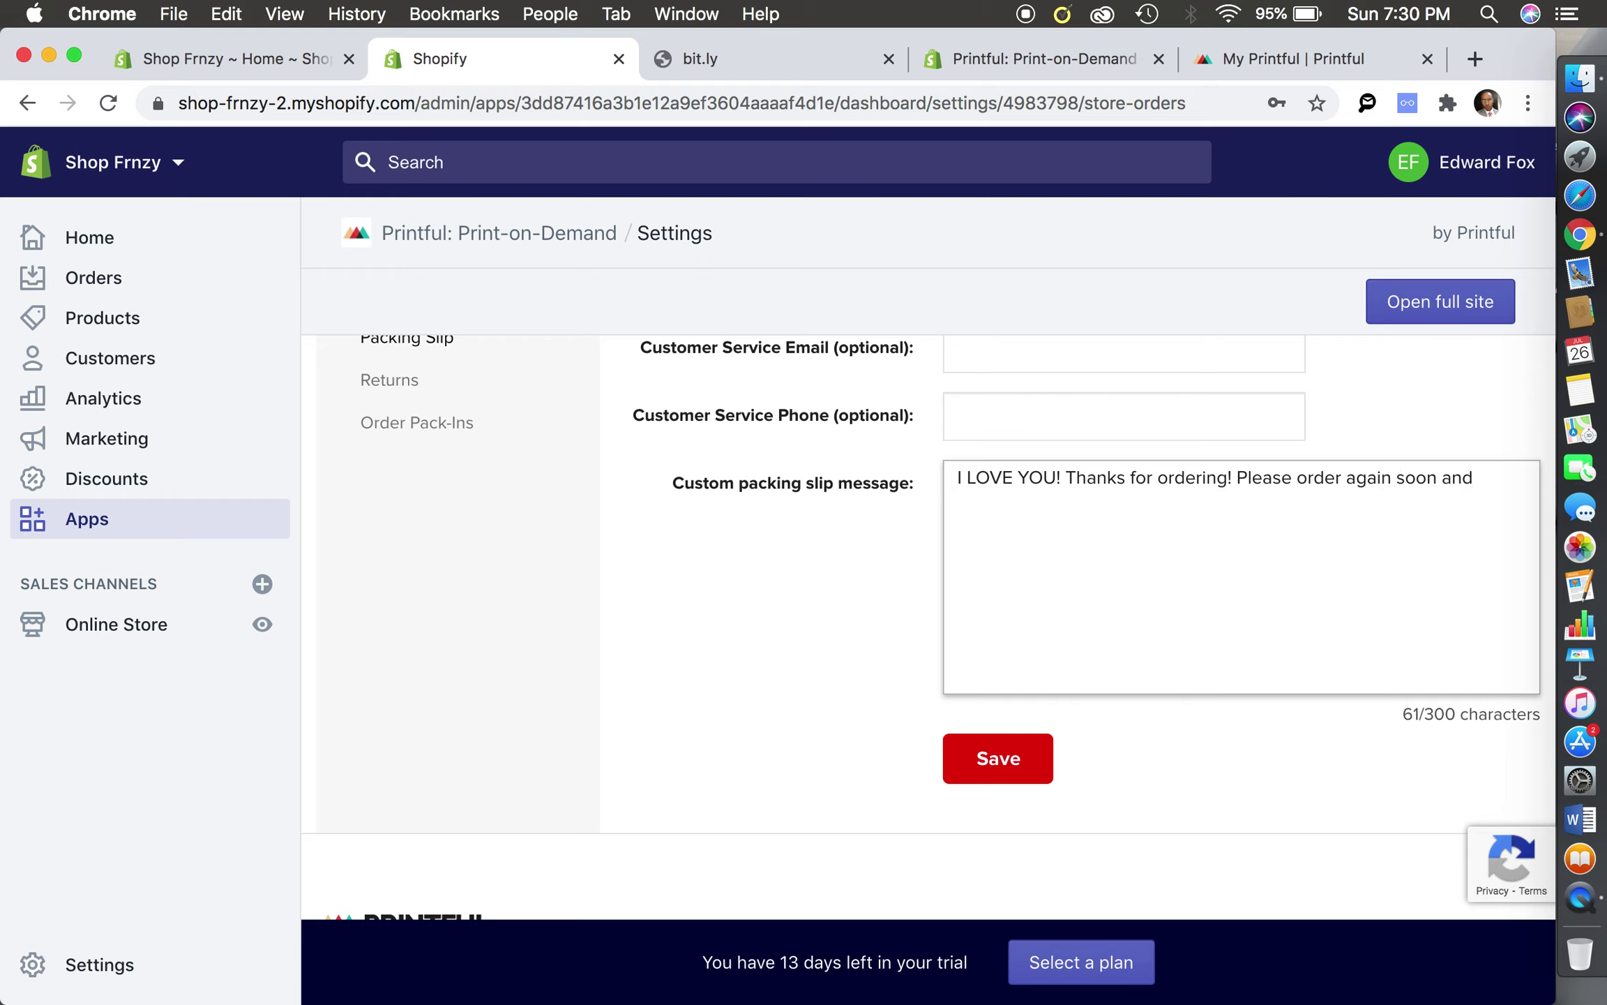
{"action": "type", "text": "send friends "}
{"action": "type", "text": "too!"}
{"action": "left_click", "coordinate": [980, 758]}
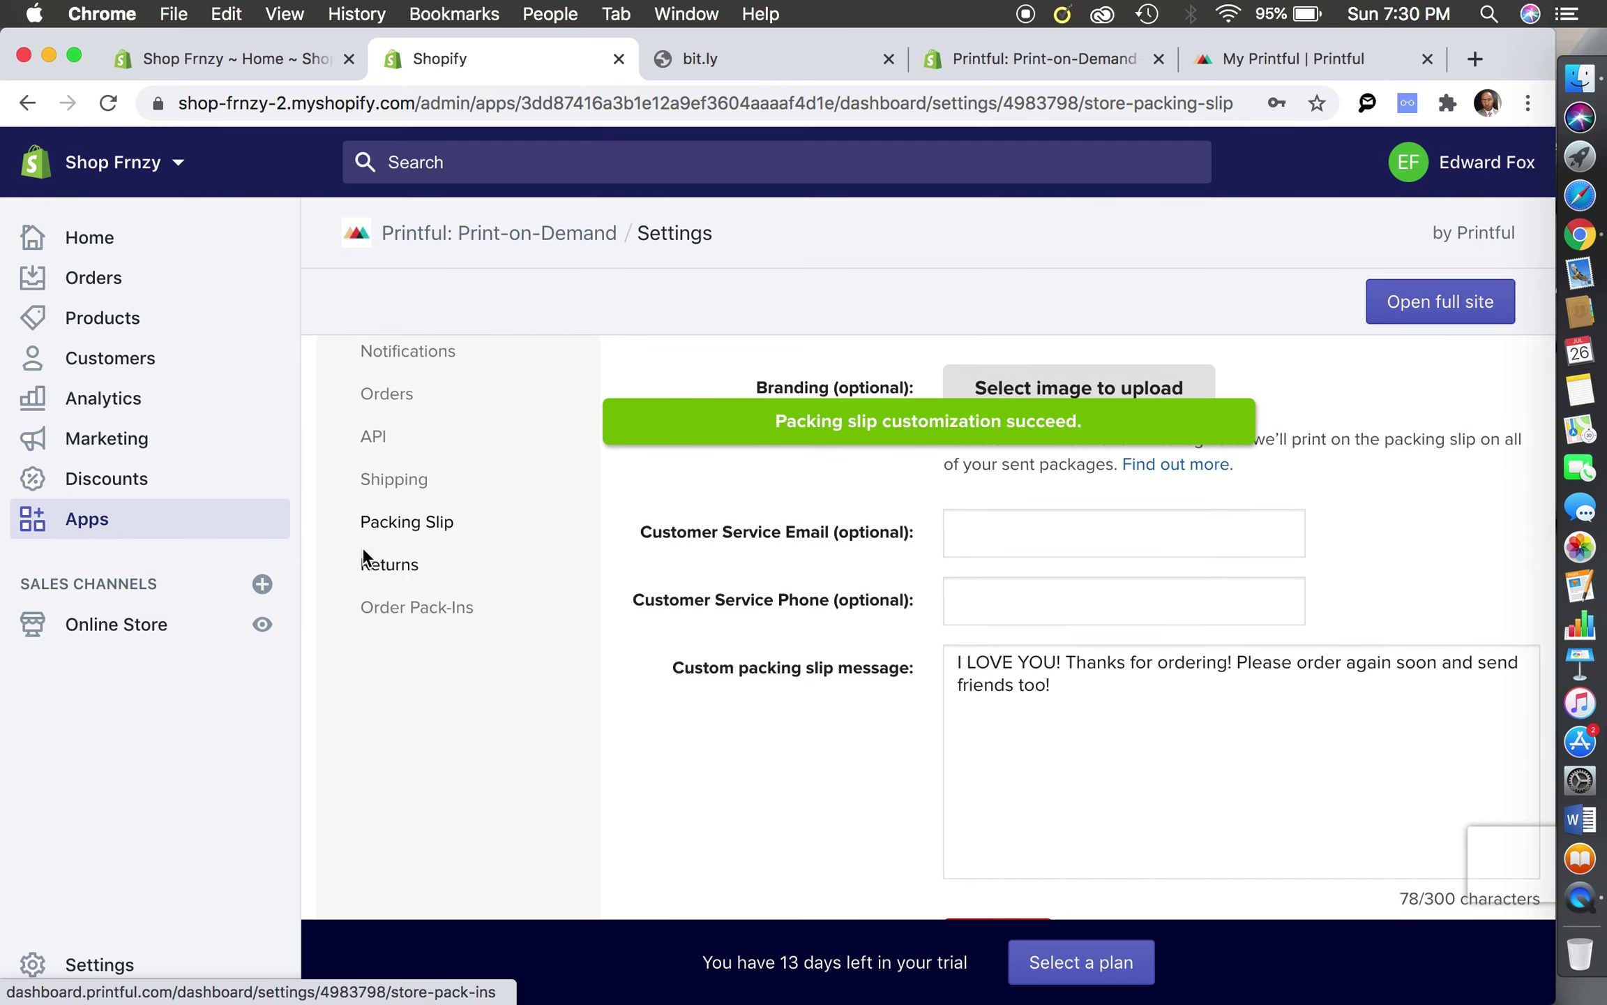
{"action": "scroll", "coordinate": [409, 572], "scroll_direction": "up", "scroll_amount": 5}
Step: View the Returns settings, then move on to Order Pack-Ins
{"action": "left_click", "coordinate": [408, 571]}
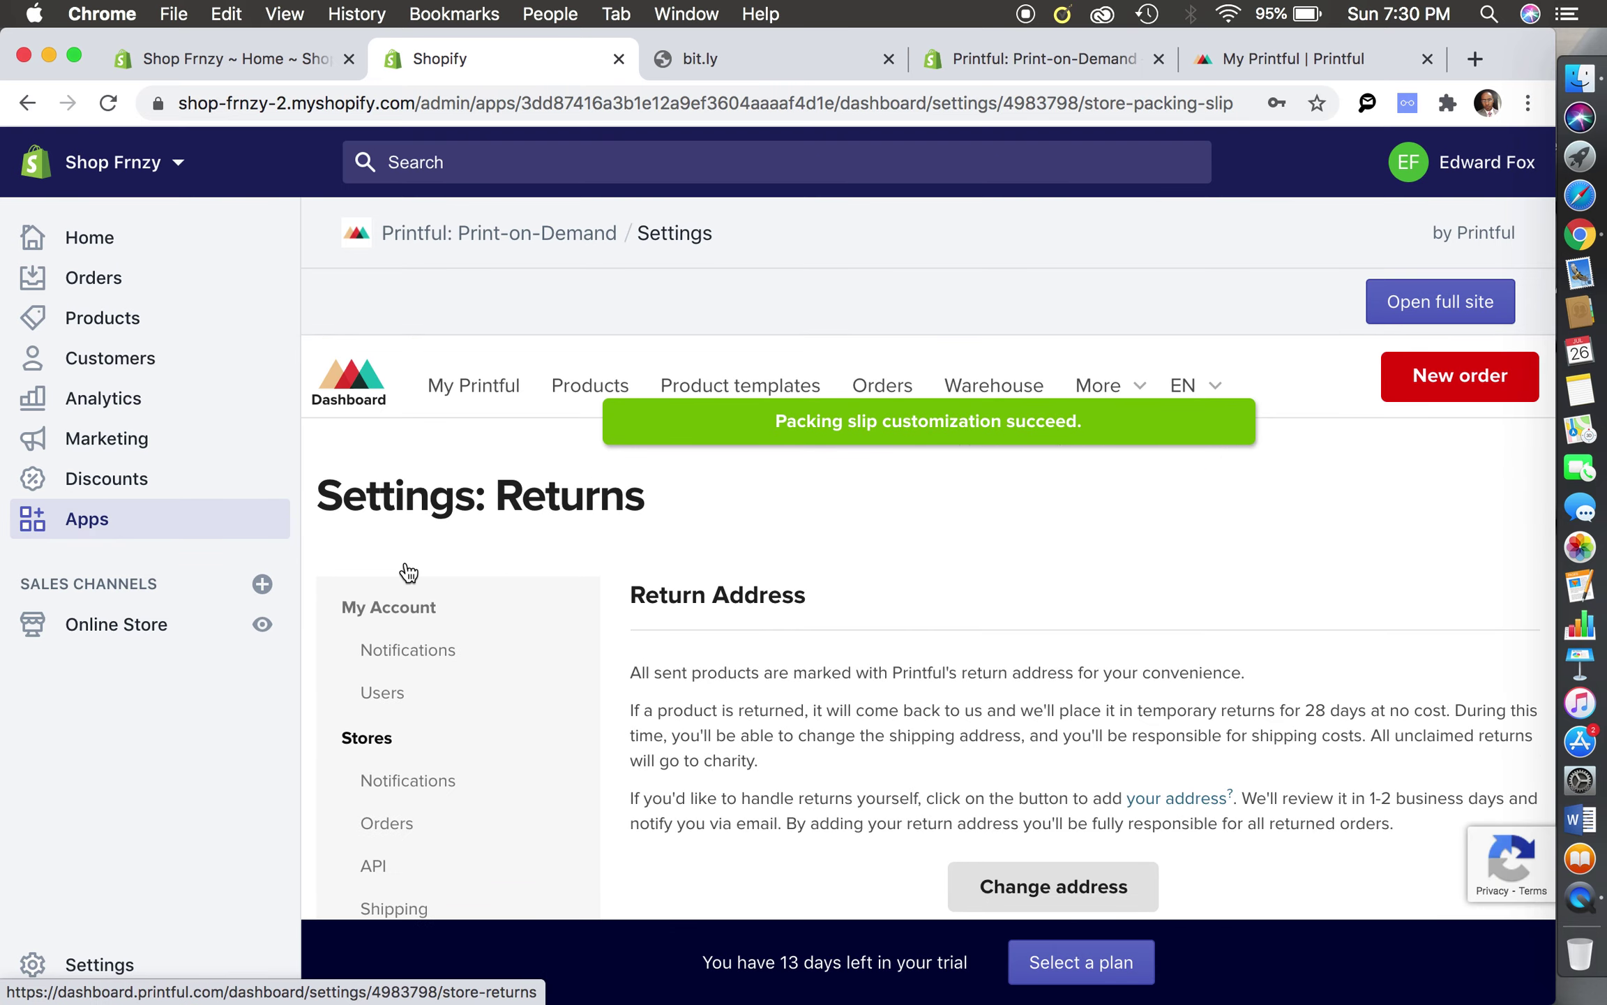
{"action": "scroll", "coordinate": [649, 863], "scroll_direction": "down", "scroll_amount": 5}
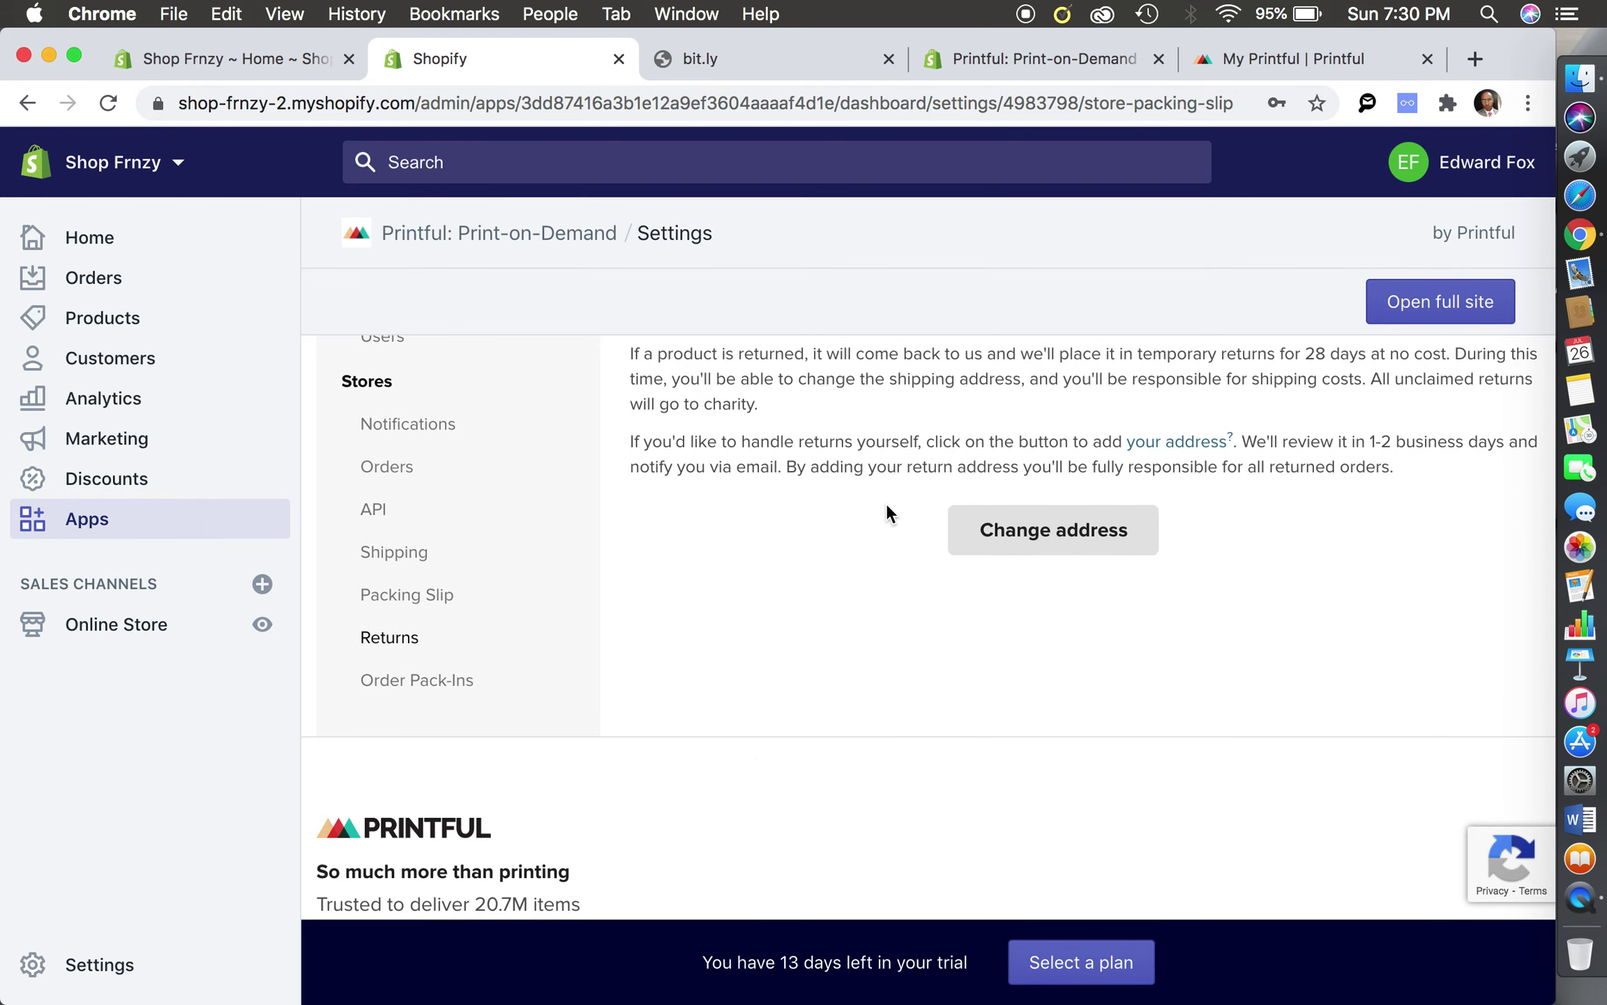
{"action": "left_click", "coordinate": [418, 680]}
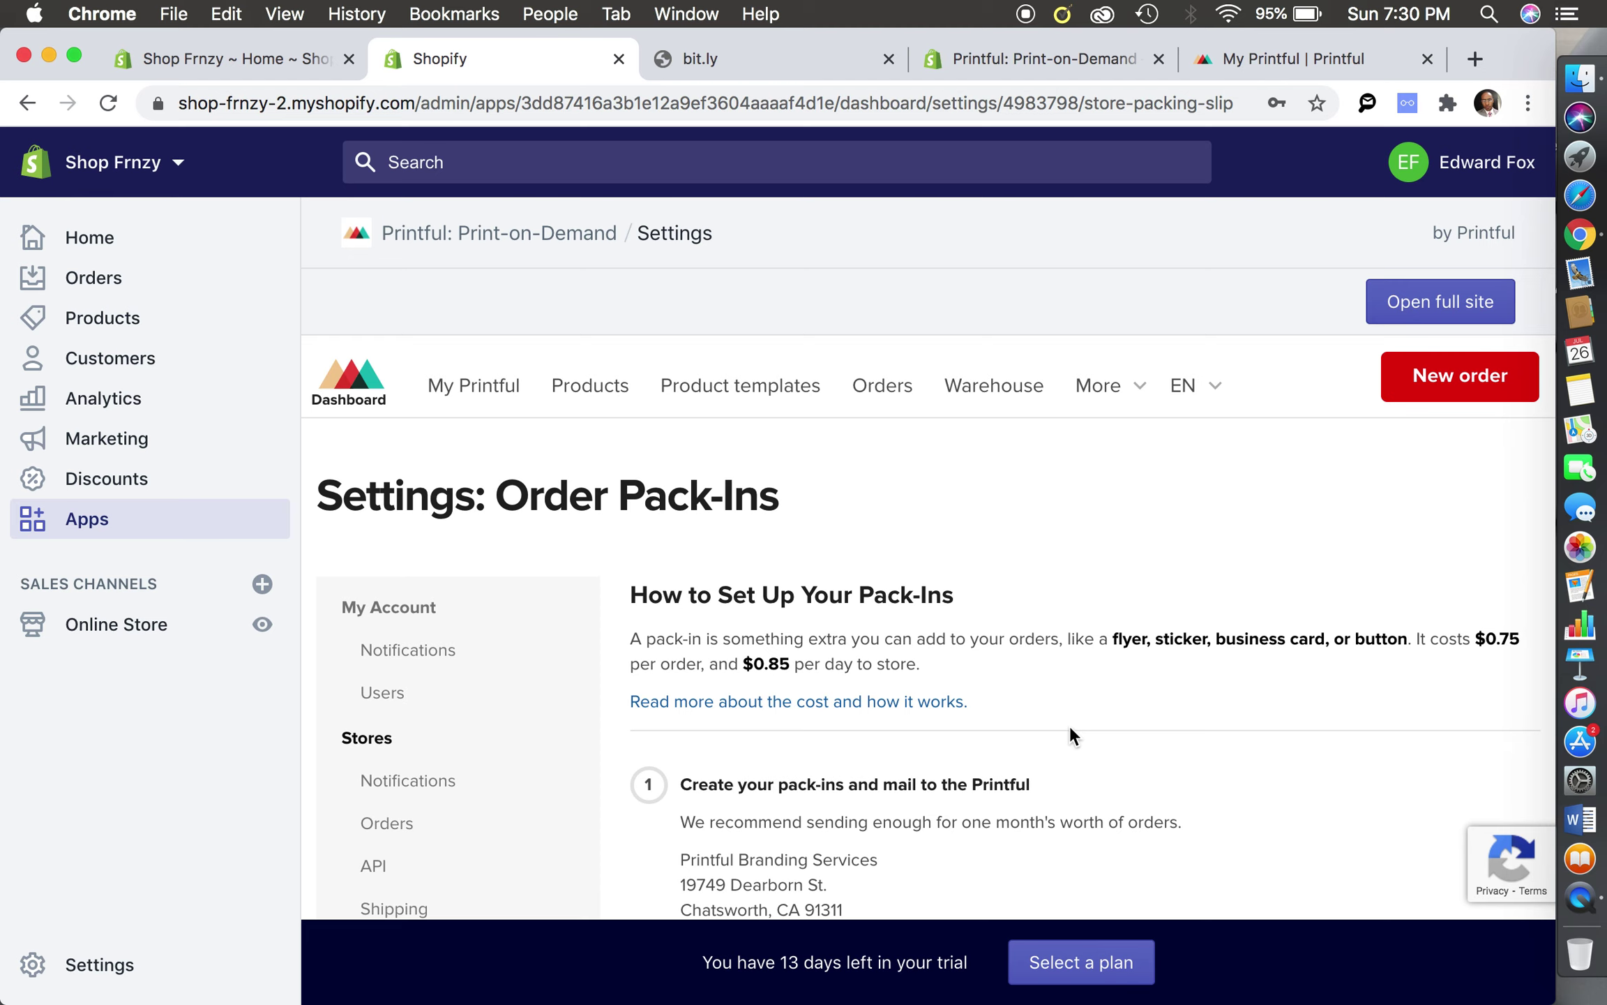
{"action": "scroll", "coordinate": [1070, 724], "scroll_direction": "down", "scroll_amount": 2}
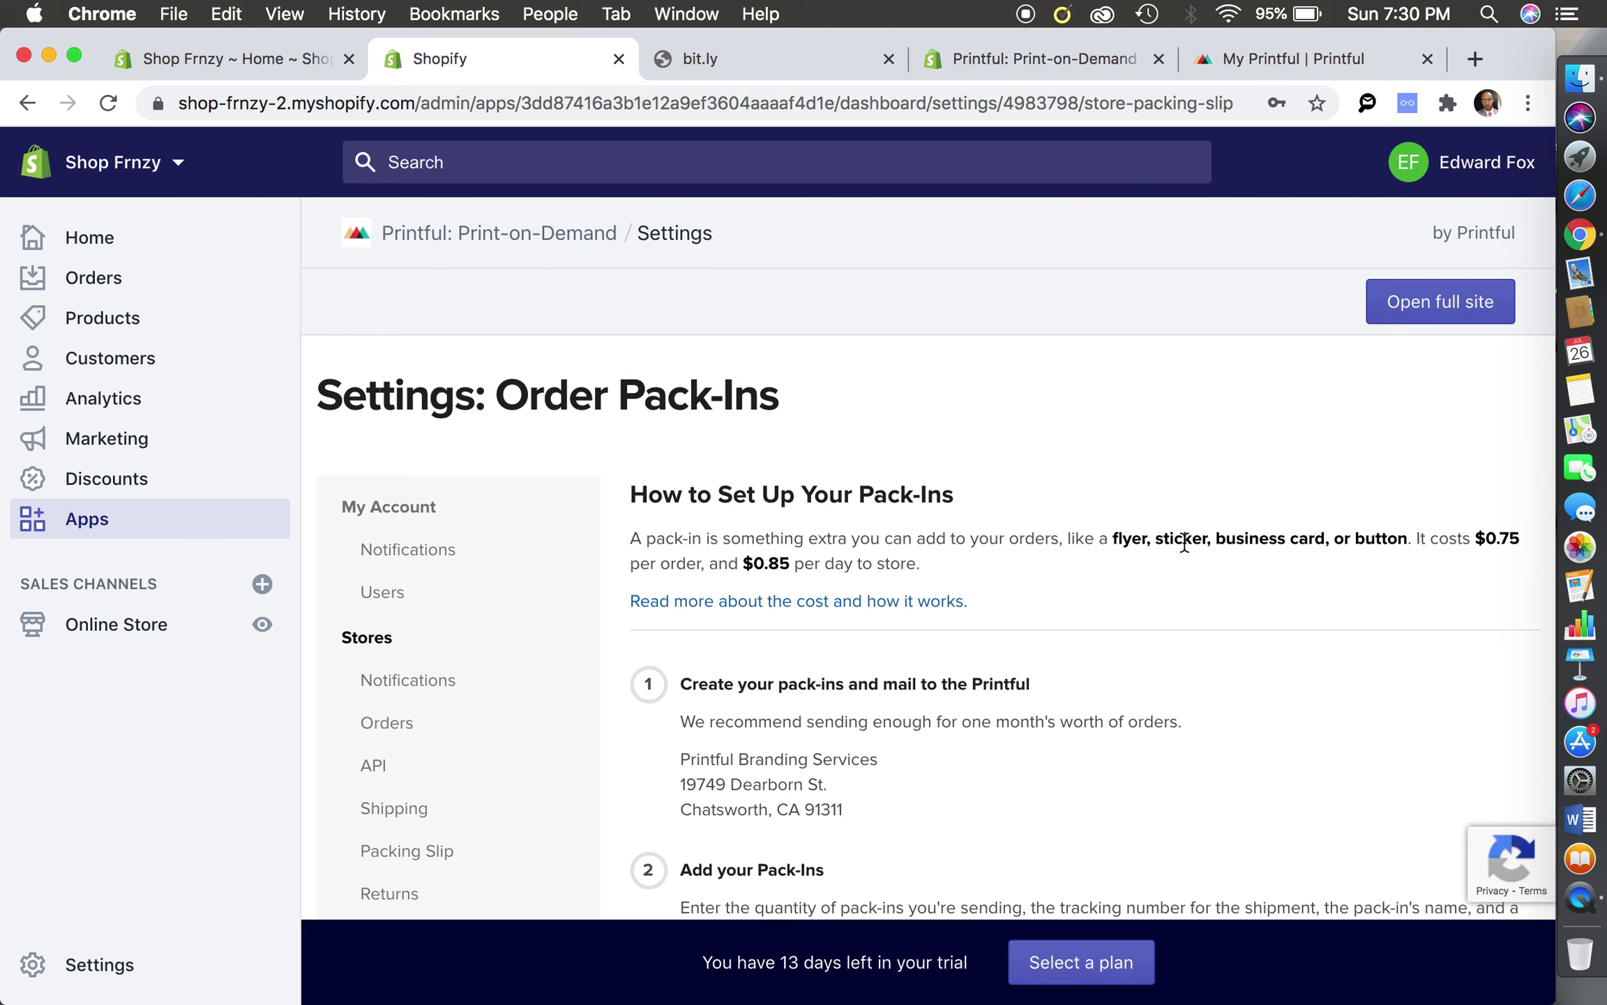
{"action": "scroll", "coordinate": [1190, 646], "scroll_direction": "down", "scroll_amount": 3}
{"action": "scroll", "coordinate": [1190, 646], "scroll_direction": "down", "scroll_amount": 2}
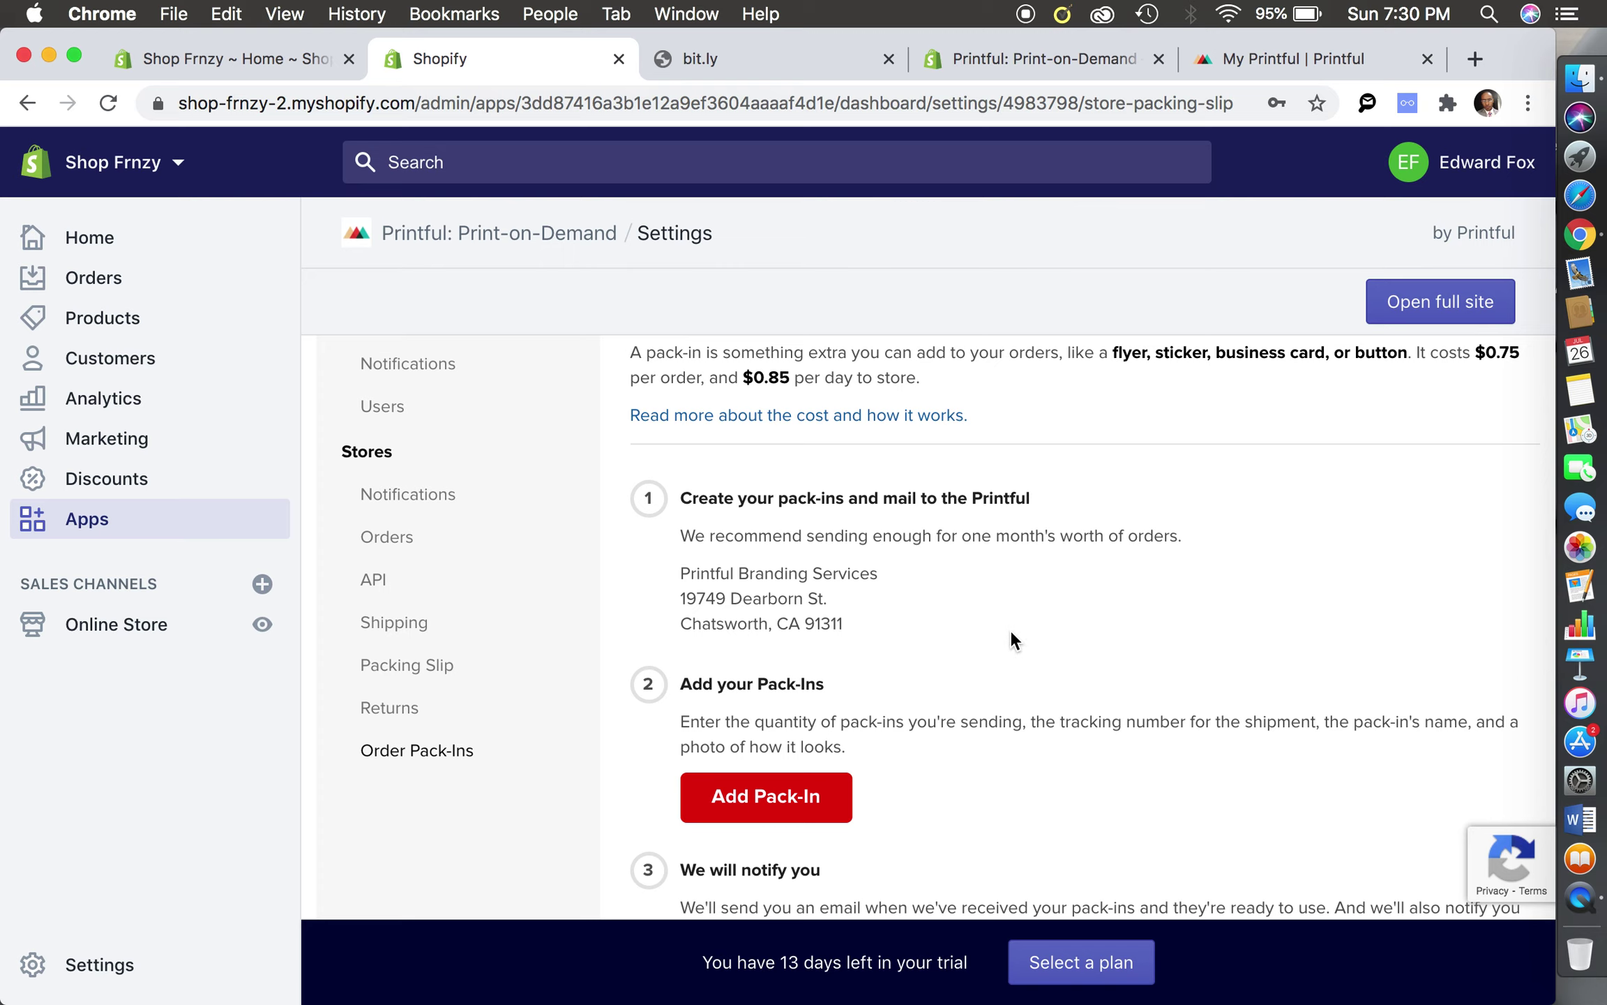
{"action": "scroll", "coordinate": [899, 776], "scroll_direction": "down", "scroll_amount": 3}
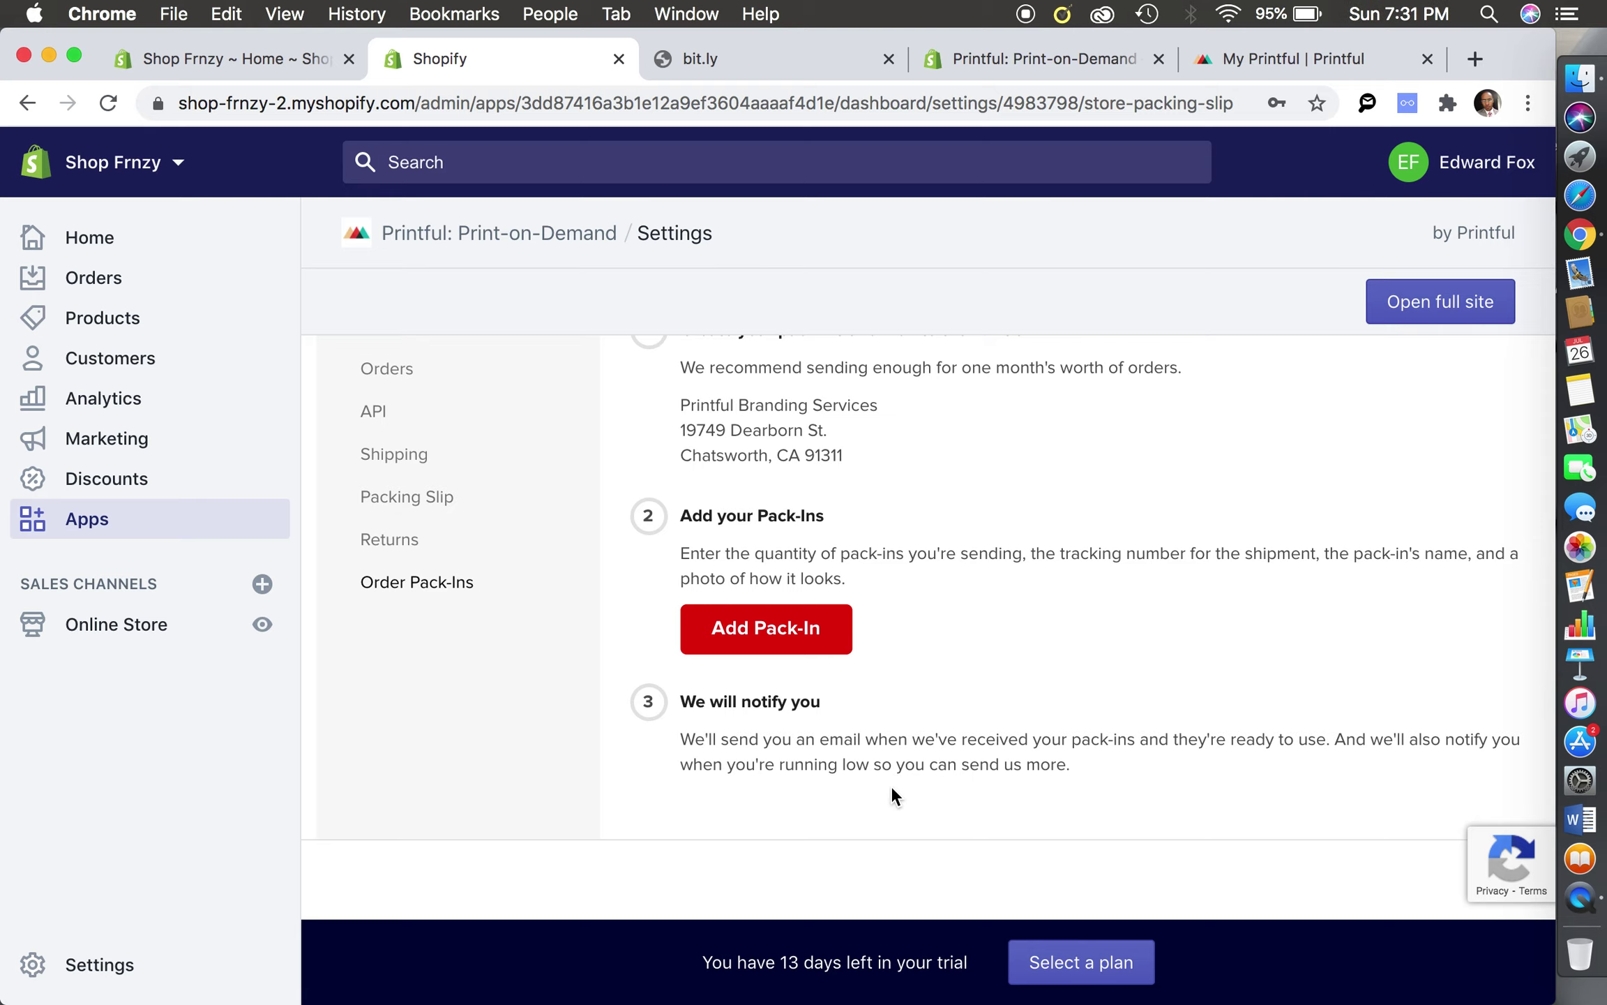
{"action": "scroll", "coordinate": [889, 779], "scroll_direction": "down", "scroll_amount": 5}
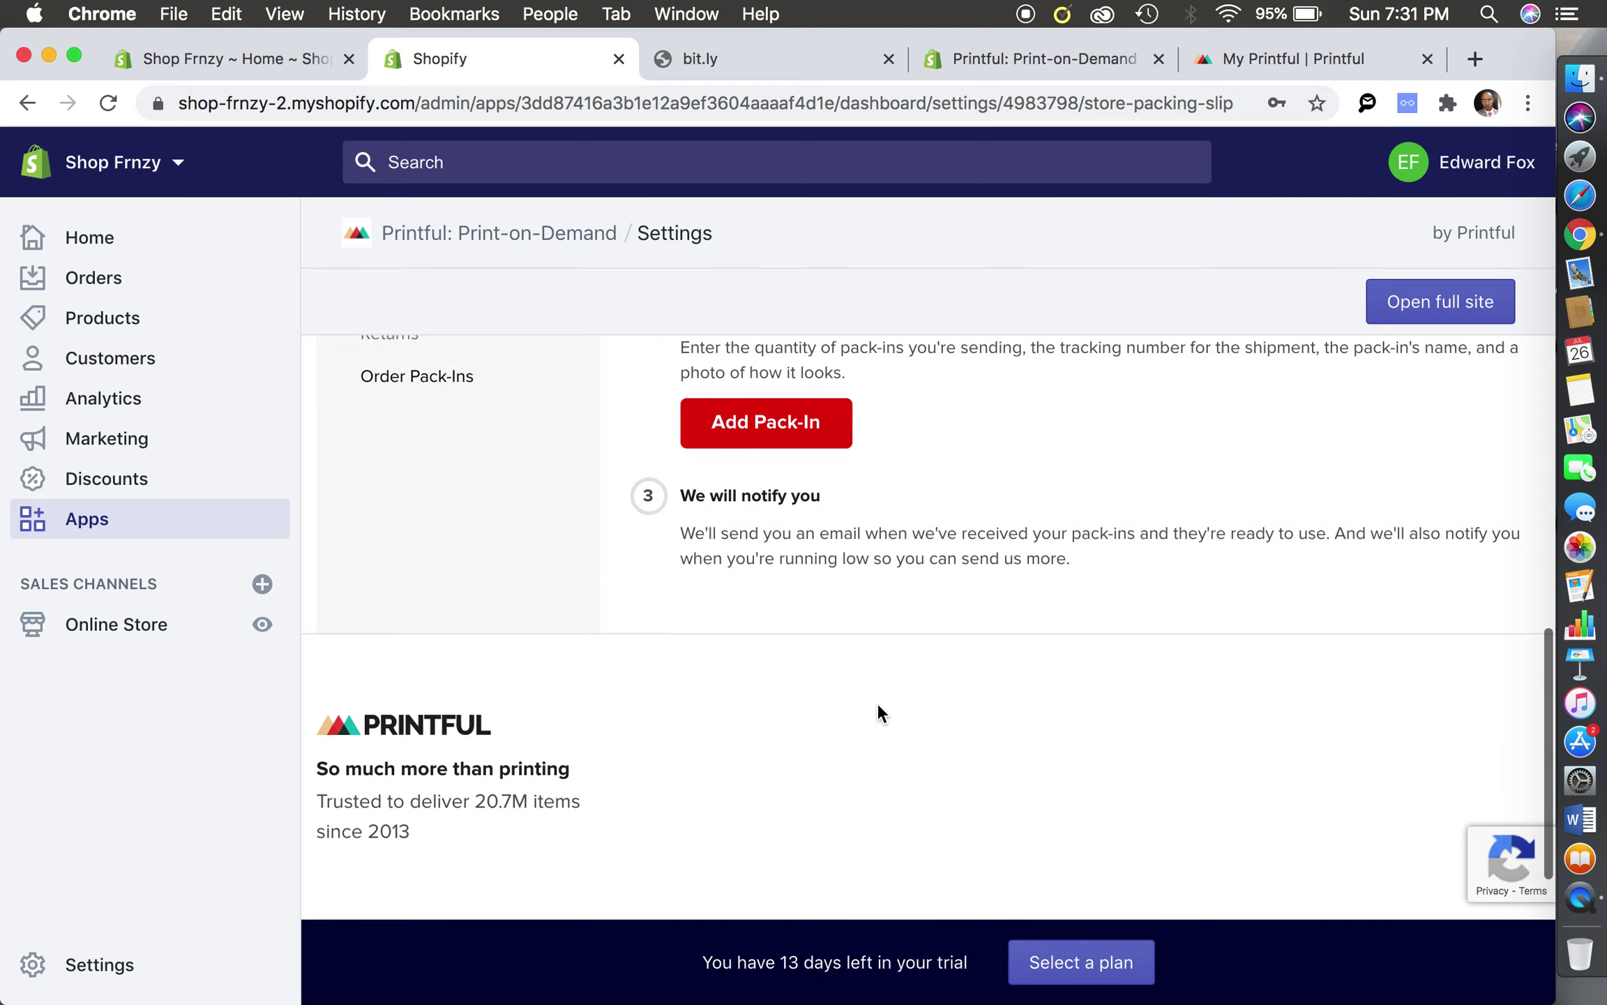
{"action": "scroll", "coordinate": [877, 702], "scroll_direction": "down", "scroll_amount": 3}
{"action": "scroll", "coordinate": [877, 702], "scroll_direction": "up", "scroll_amount": 15}
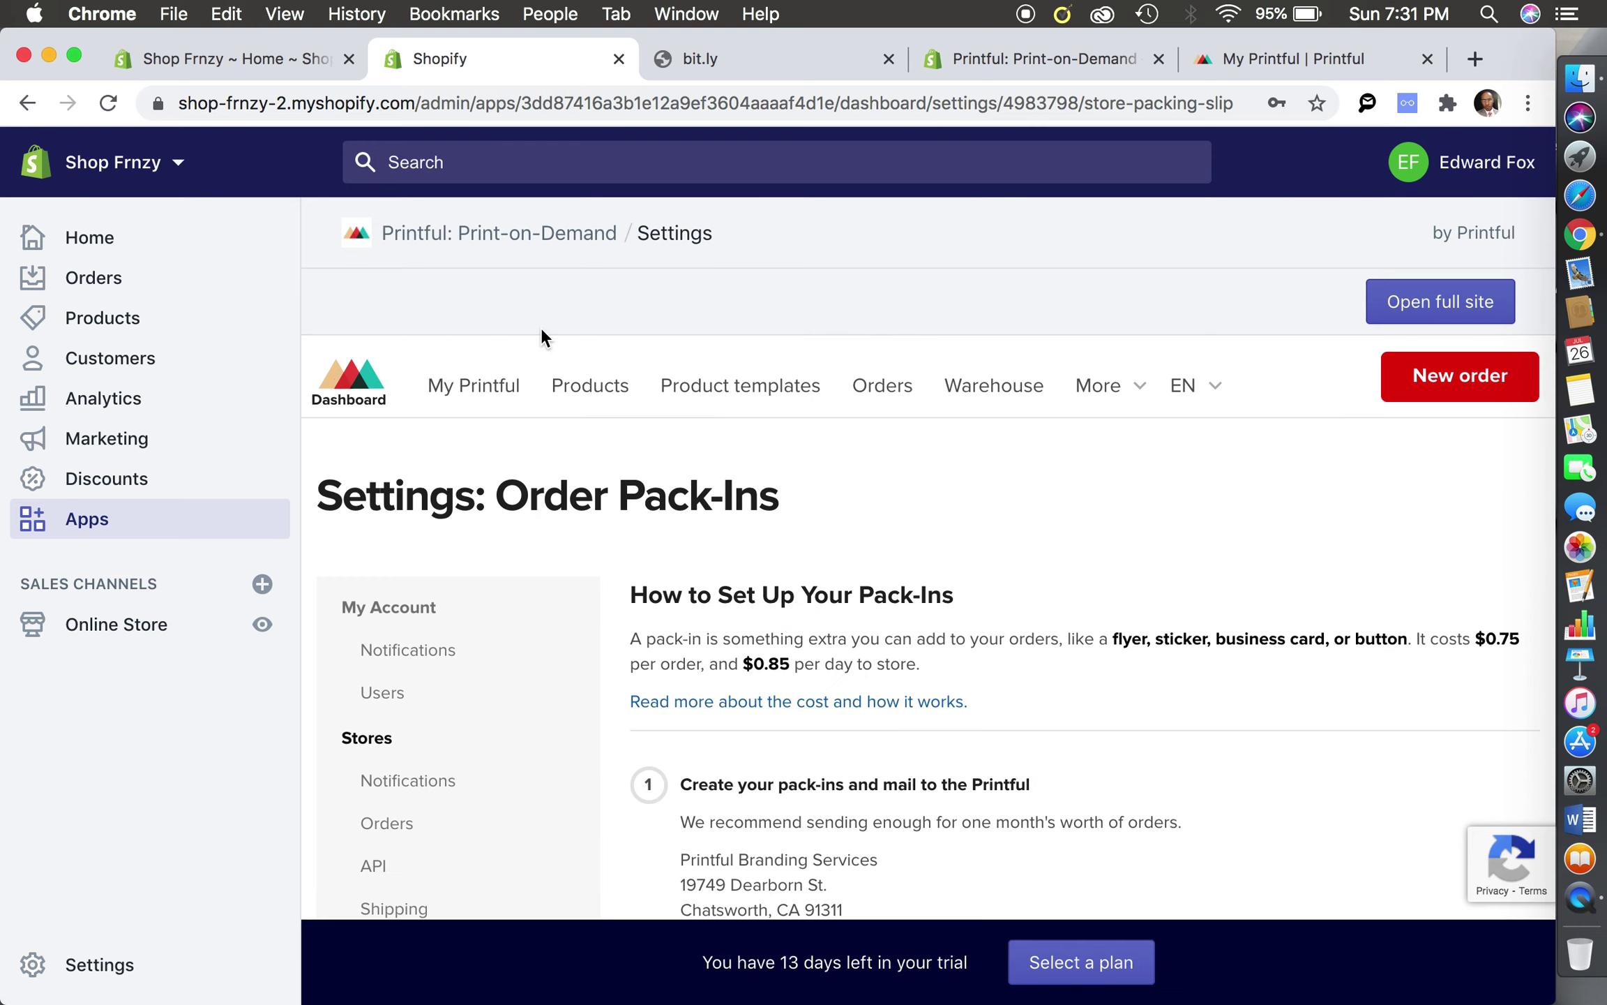
Step: Leave the pack-ins settings for the Printful Products page
{"action": "left_click", "coordinate": [586, 392]}
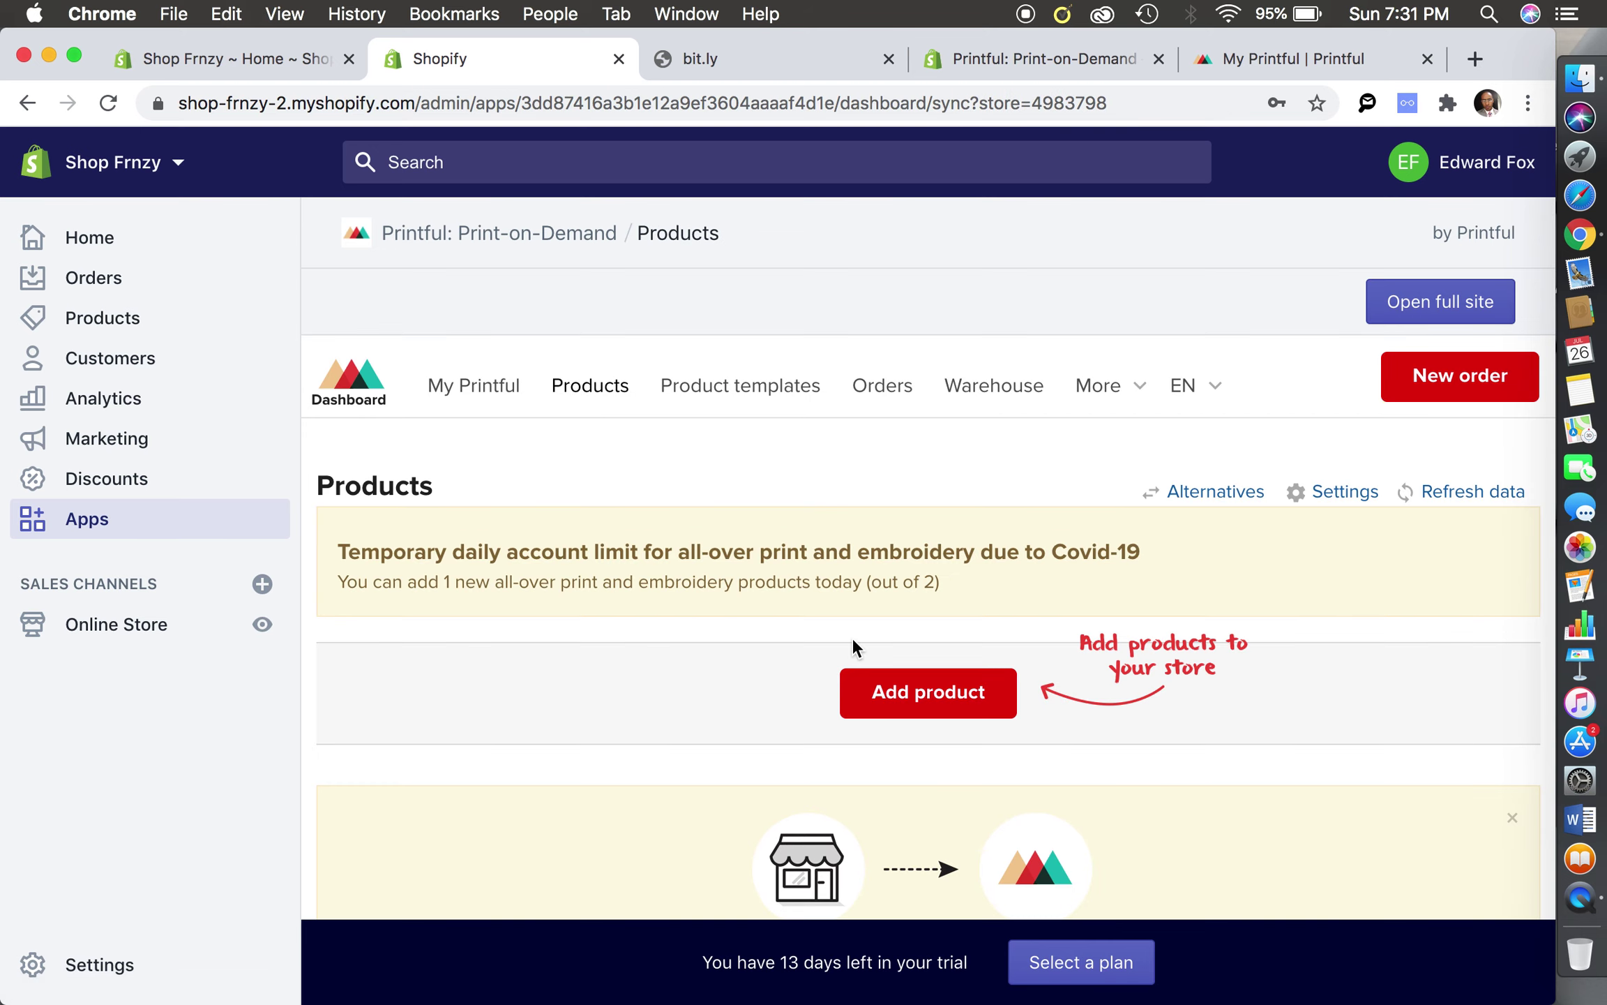
{"action": "scroll", "coordinate": [852, 637], "scroll_direction": "down", "scroll_amount": 5}
{"action": "scroll", "coordinate": [852, 637], "scroll_direction": "down", "scroll_amount": 5}
{"action": "scroll", "coordinate": [851, 636], "scroll_direction": "down", "scroll_amount": 5}
{"action": "scroll", "coordinate": [852, 637], "scroll_direction": "up", "scroll_amount": 2}
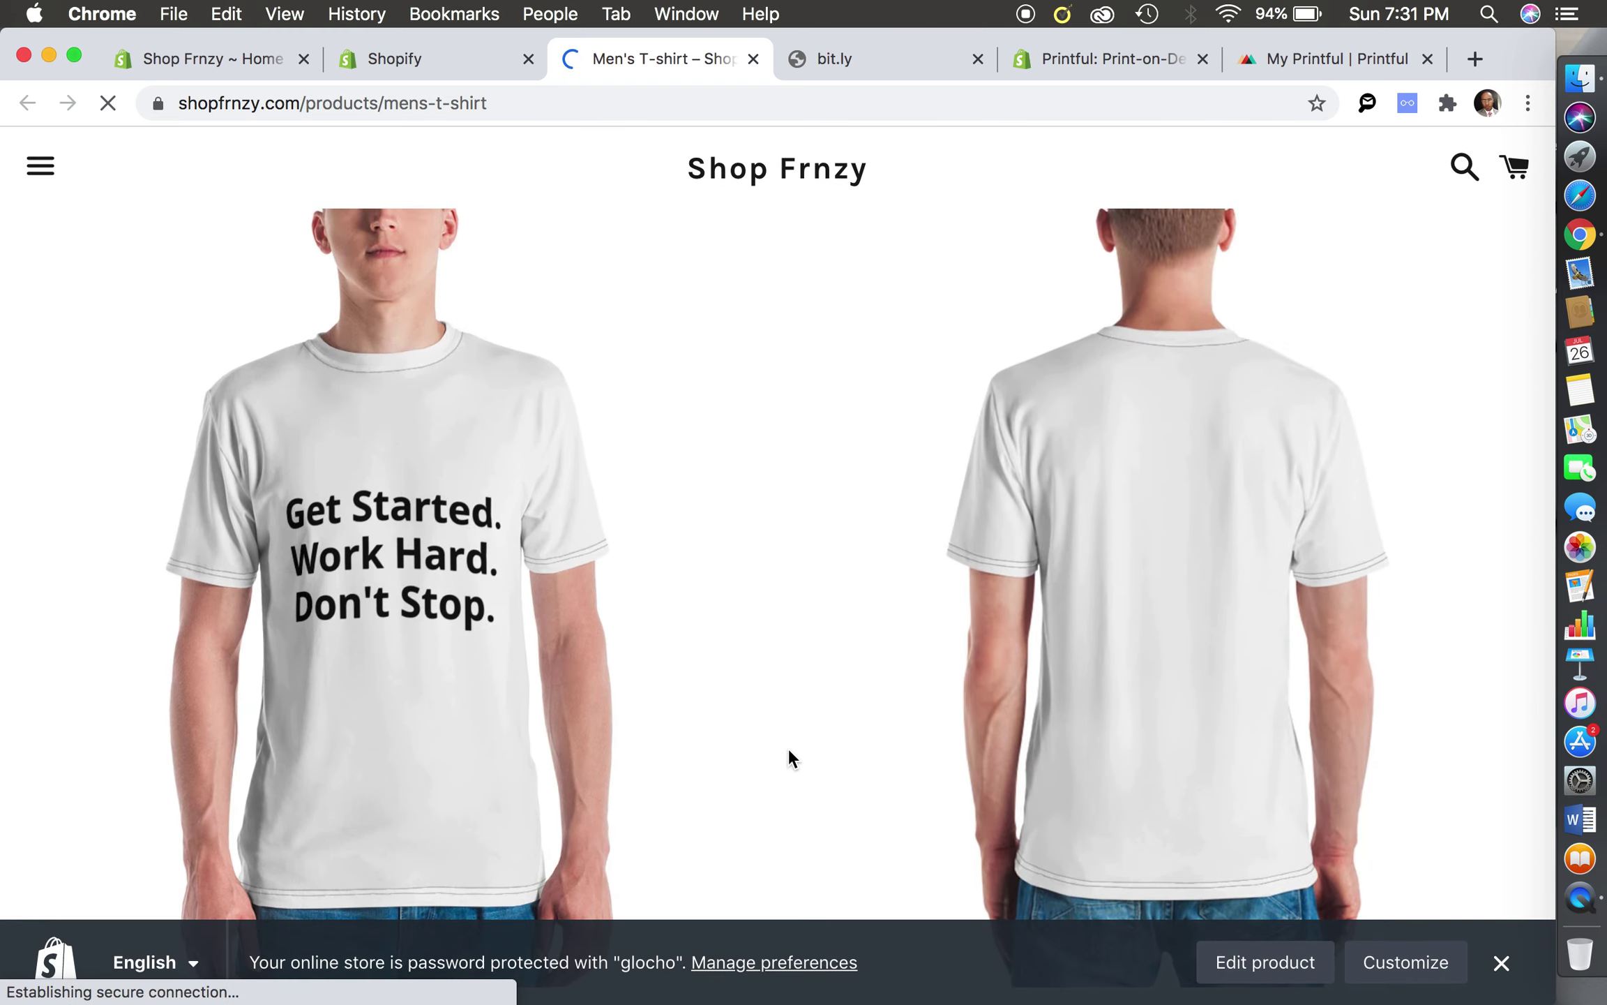
{"action": "scroll", "coordinate": [786, 747], "scroll_direction": "down", "scroll_amount": 10}
{"action": "scroll", "coordinate": [789, 747], "scroll_direction": "down", "scroll_amount": 5}
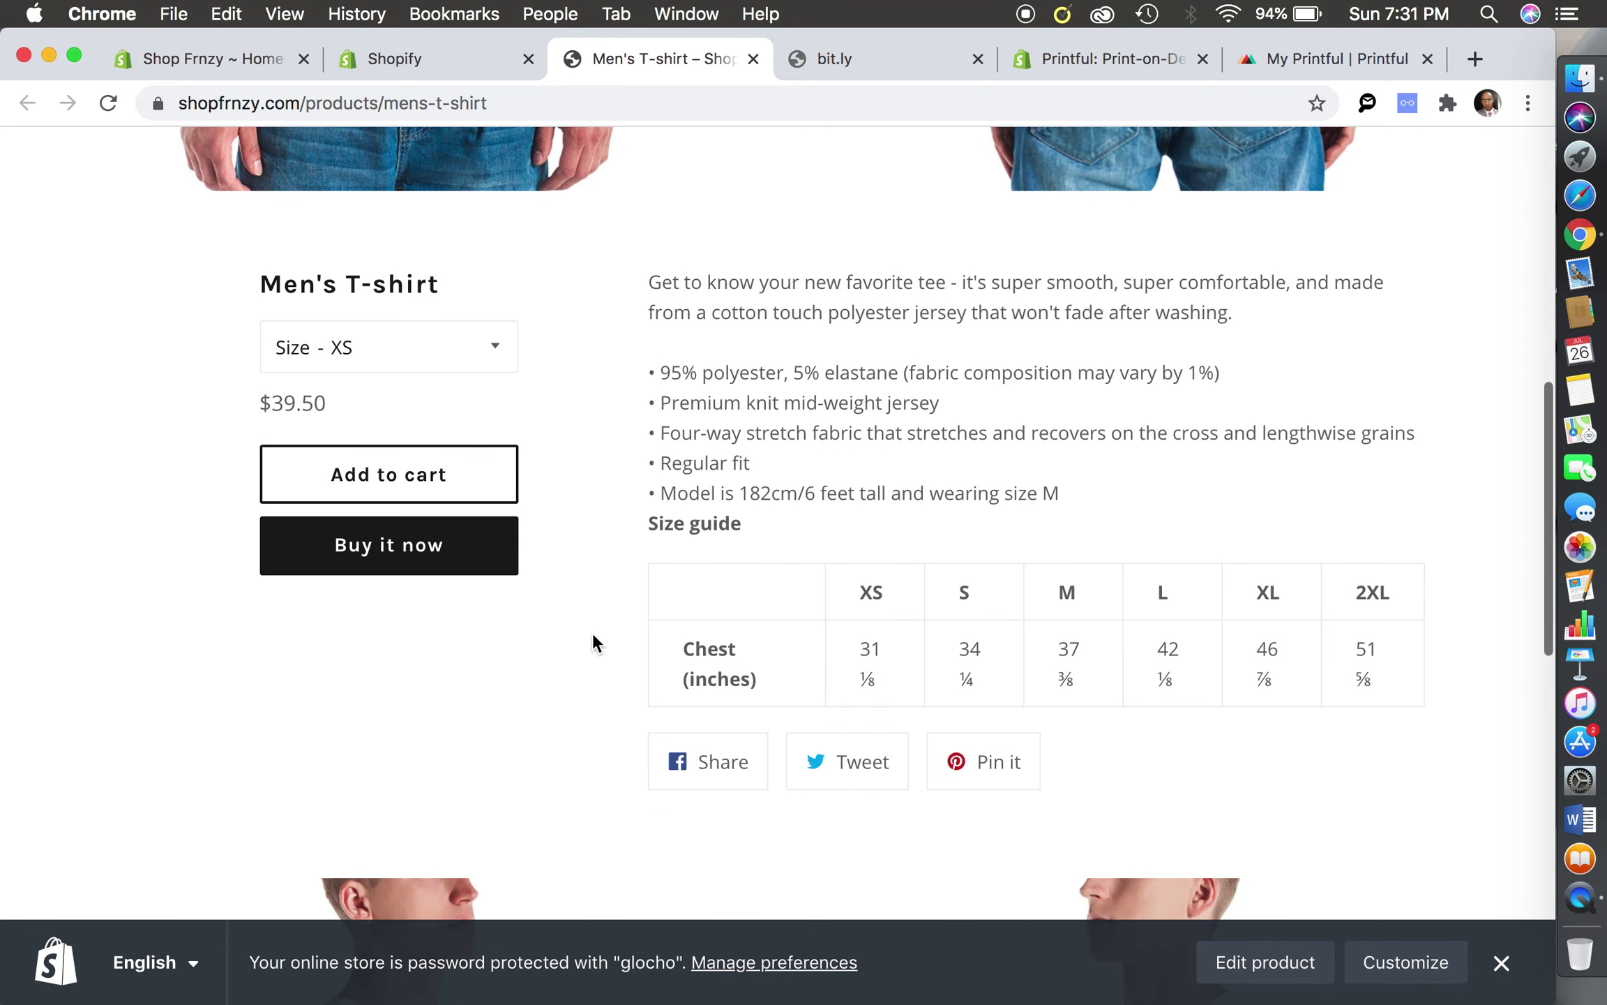
{"action": "scroll", "coordinate": [541, 548], "scroll_direction": "down", "scroll_amount": 3}
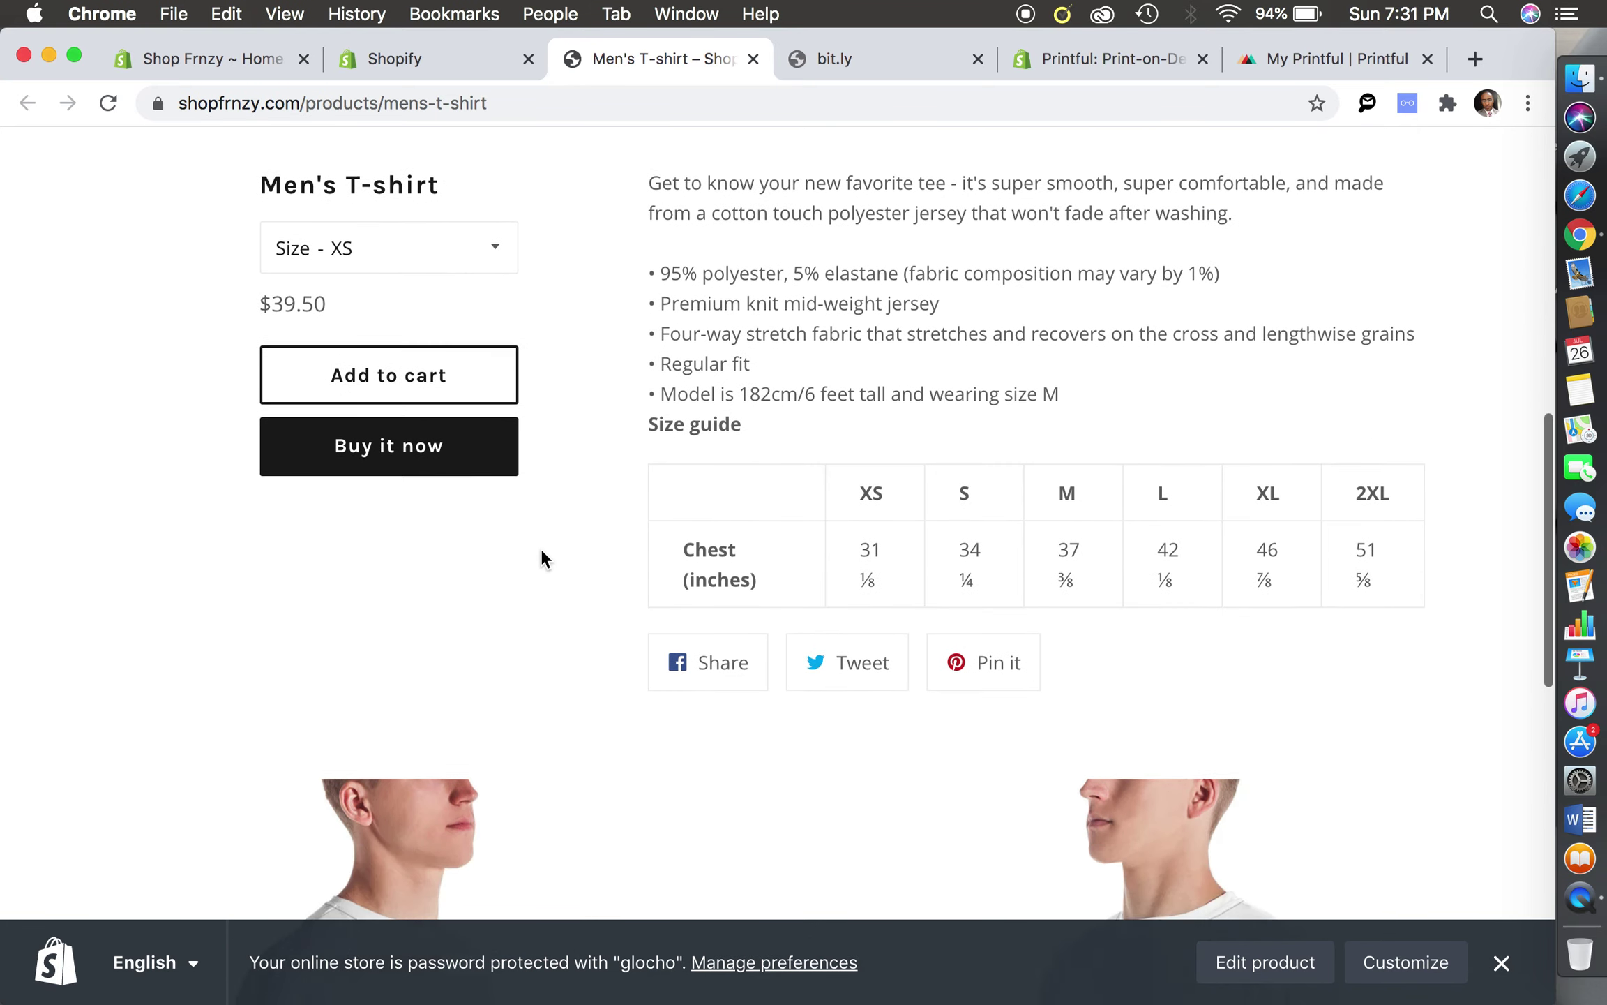
{"action": "scroll", "coordinate": [542, 548], "scroll_direction": "down", "scroll_amount": 8}
{"action": "scroll", "coordinate": [541, 548], "scroll_direction": "down", "scroll_amount": 5}
{"action": "scroll", "coordinate": [542, 549], "scroll_direction": "down", "scroll_amount": 5}
{"action": "scroll", "coordinate": [541, 547], "scroll_direction": "down", "scroll_amount": 5}
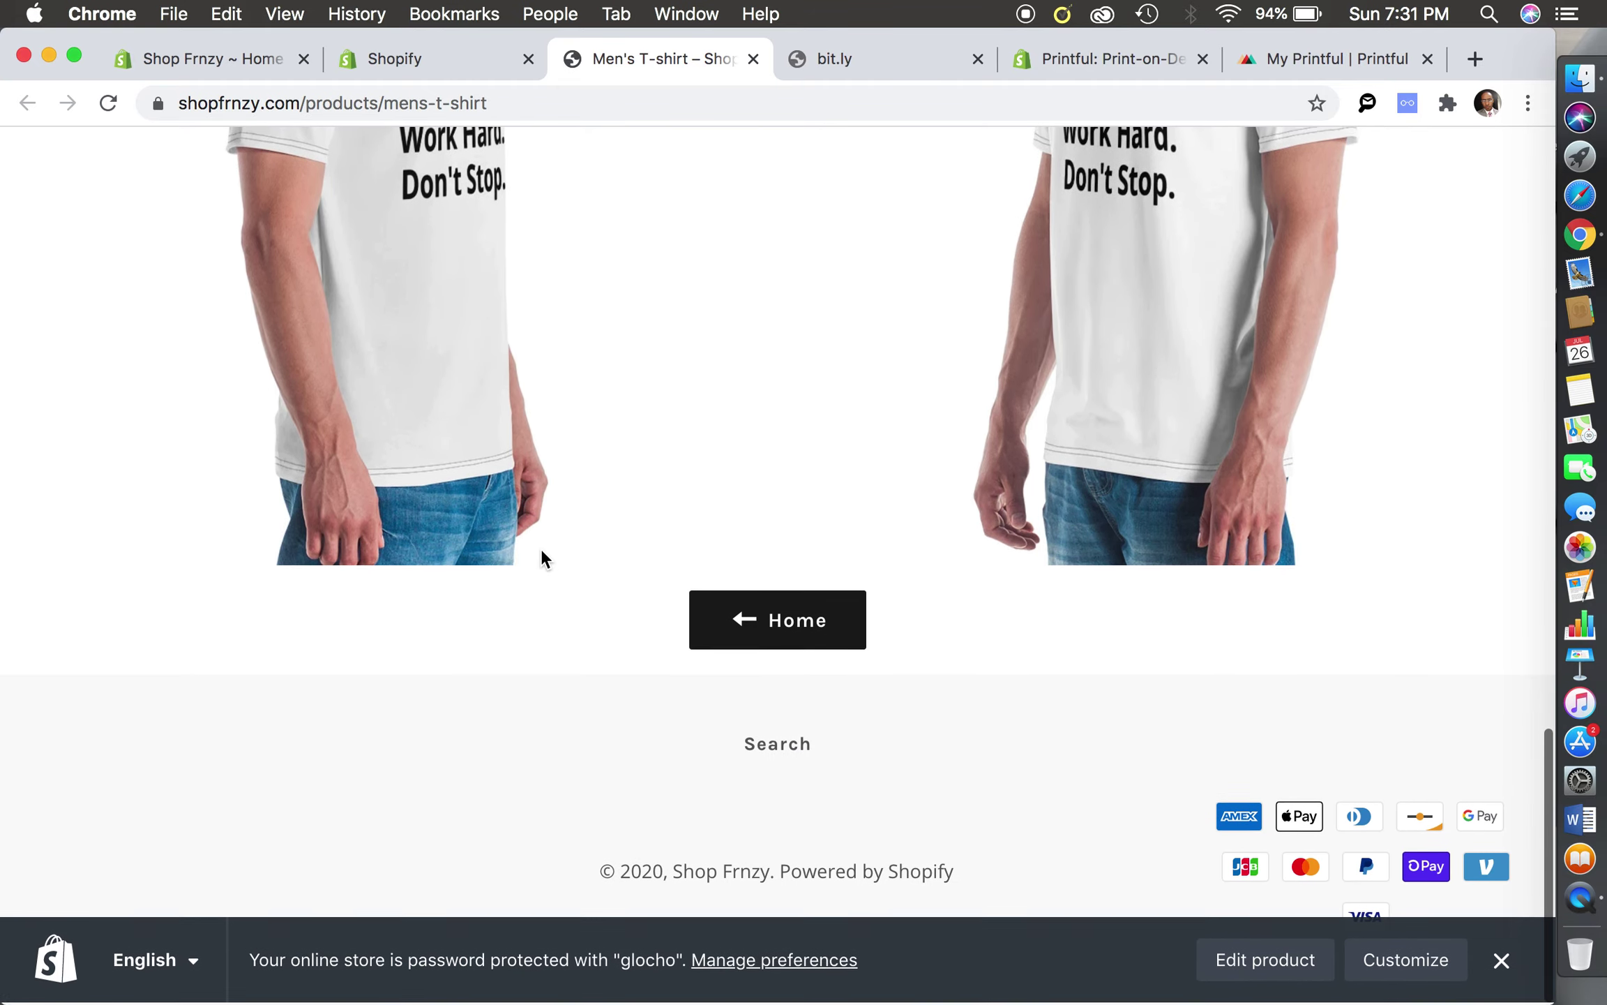
{"action": "left_click", "coordinate": [705, 606]}
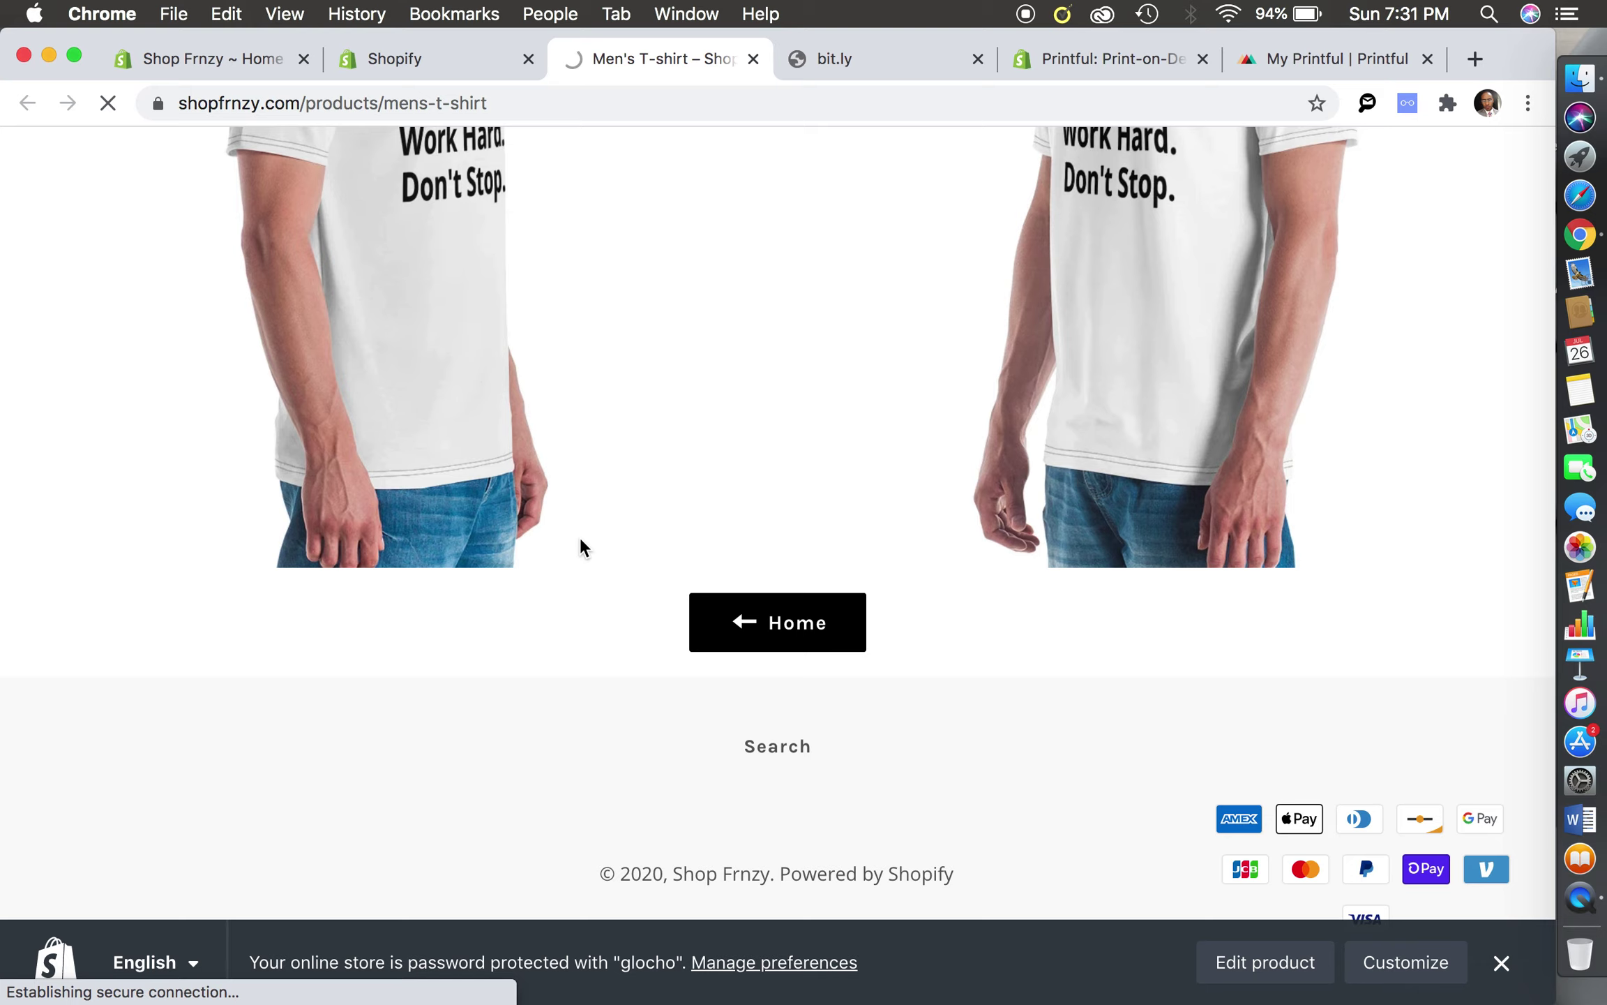
{"action": "scroll", "coordinate": [694, 505], "scroll_direction": "up", "scroll_amount": 10}
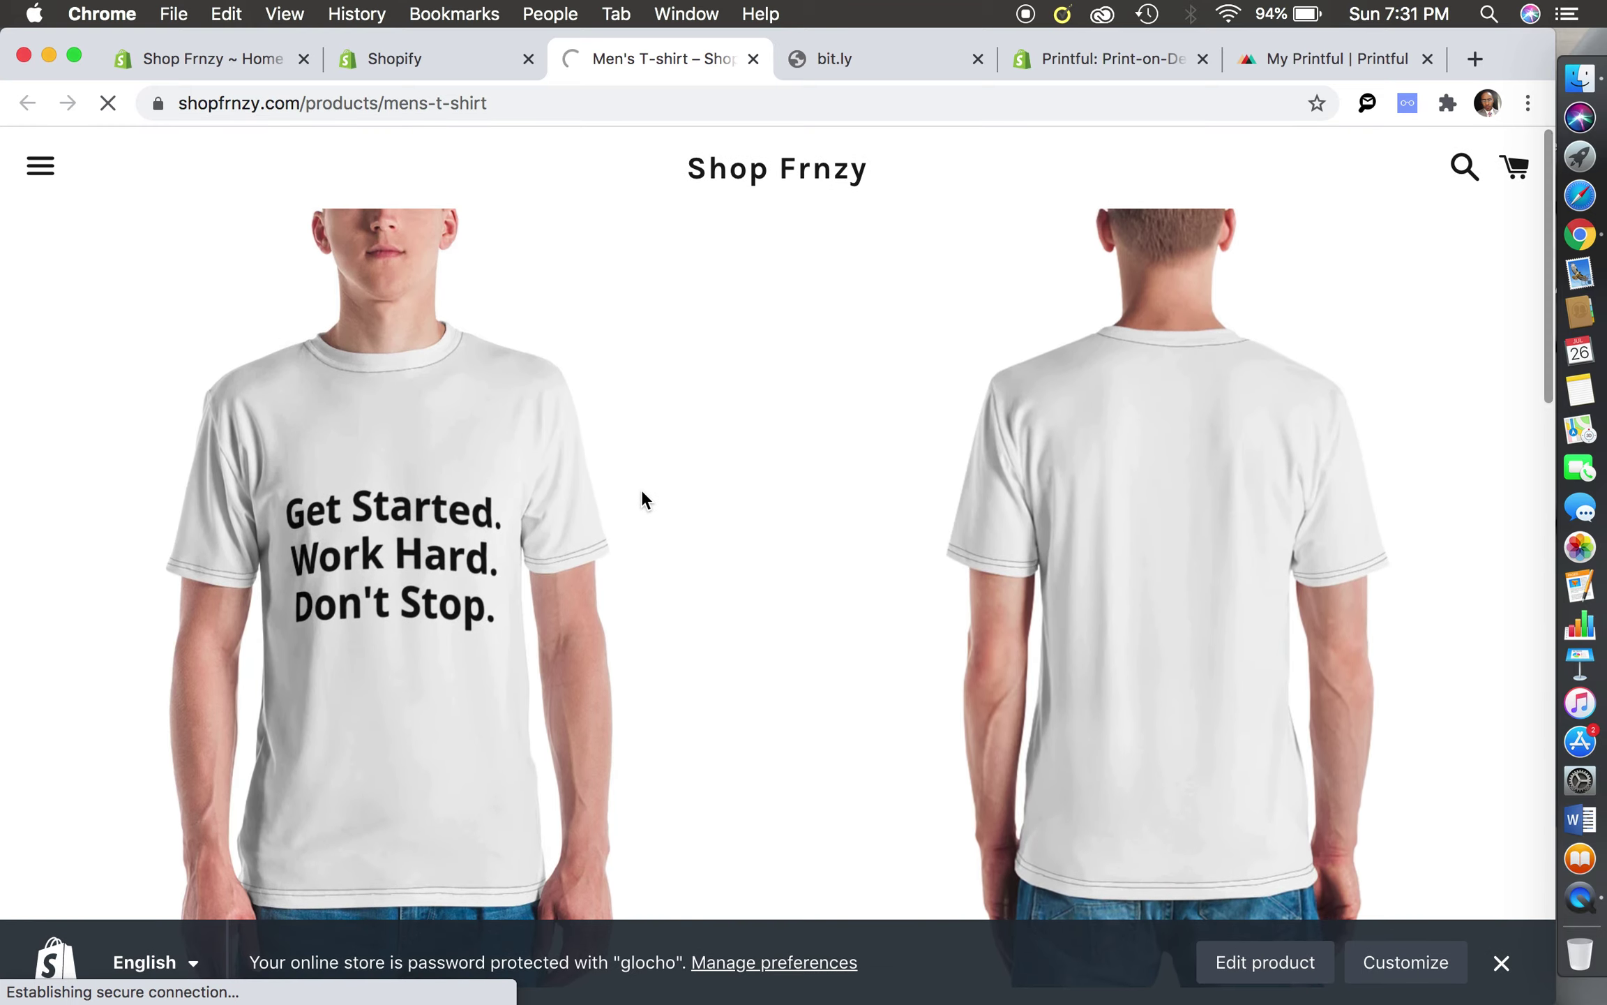
{"action": "left_click", "coordinate": [43, 166]}
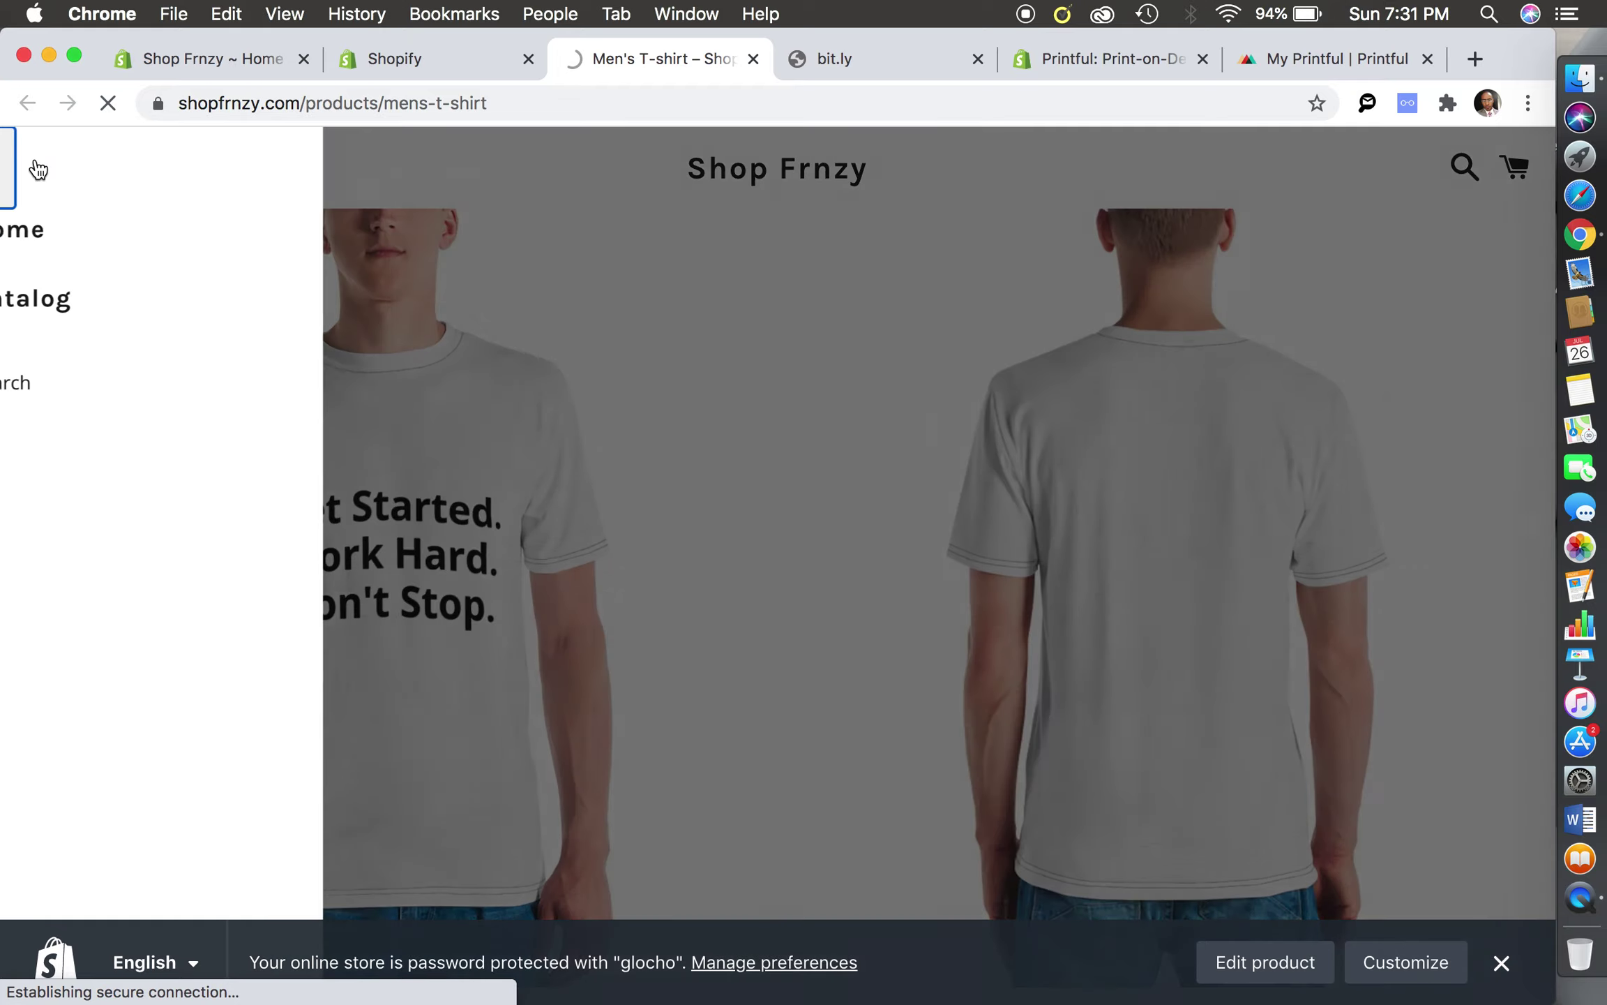
{"action": "left_click", "coordinate": [495, 333]}
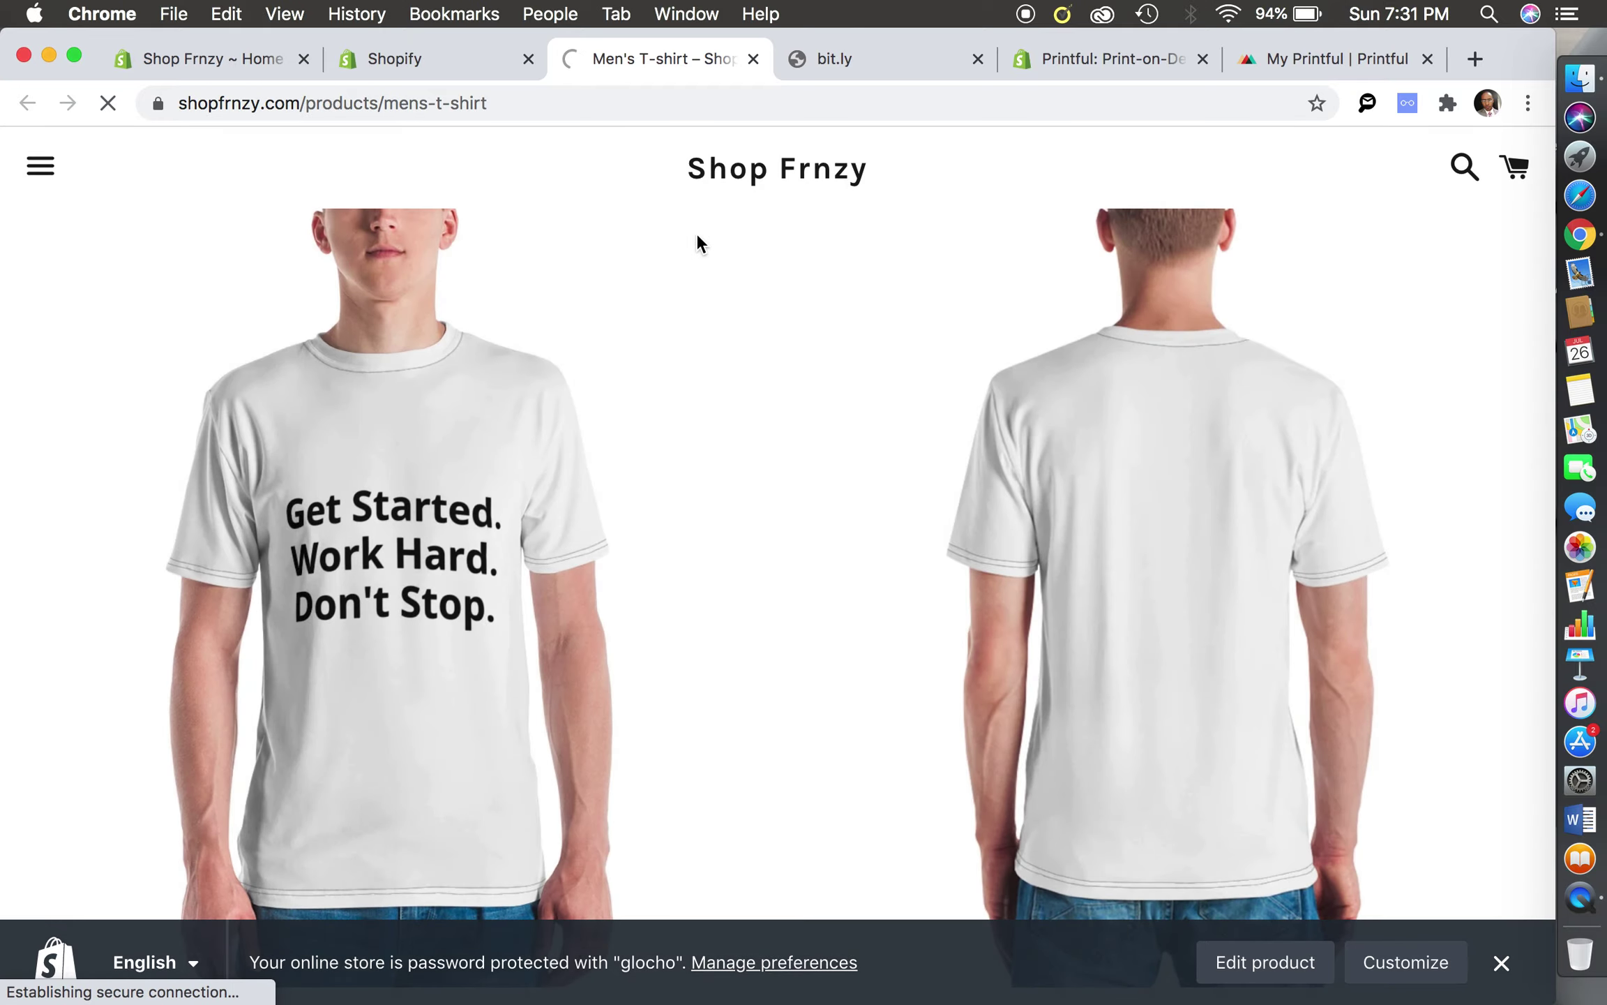
{"action": "scroll", "coordinate": [831, 652], "scroll_direction": "down", "scroll_amount": 5}
{"action": "scroll", "coordinate": [831, 651], "scroll_direction": "down", "scroll_amount": 5}
{"action": "scroll", "coordinate": [831, 652], "scroll_direction": "down", "scroll_amount": 5}
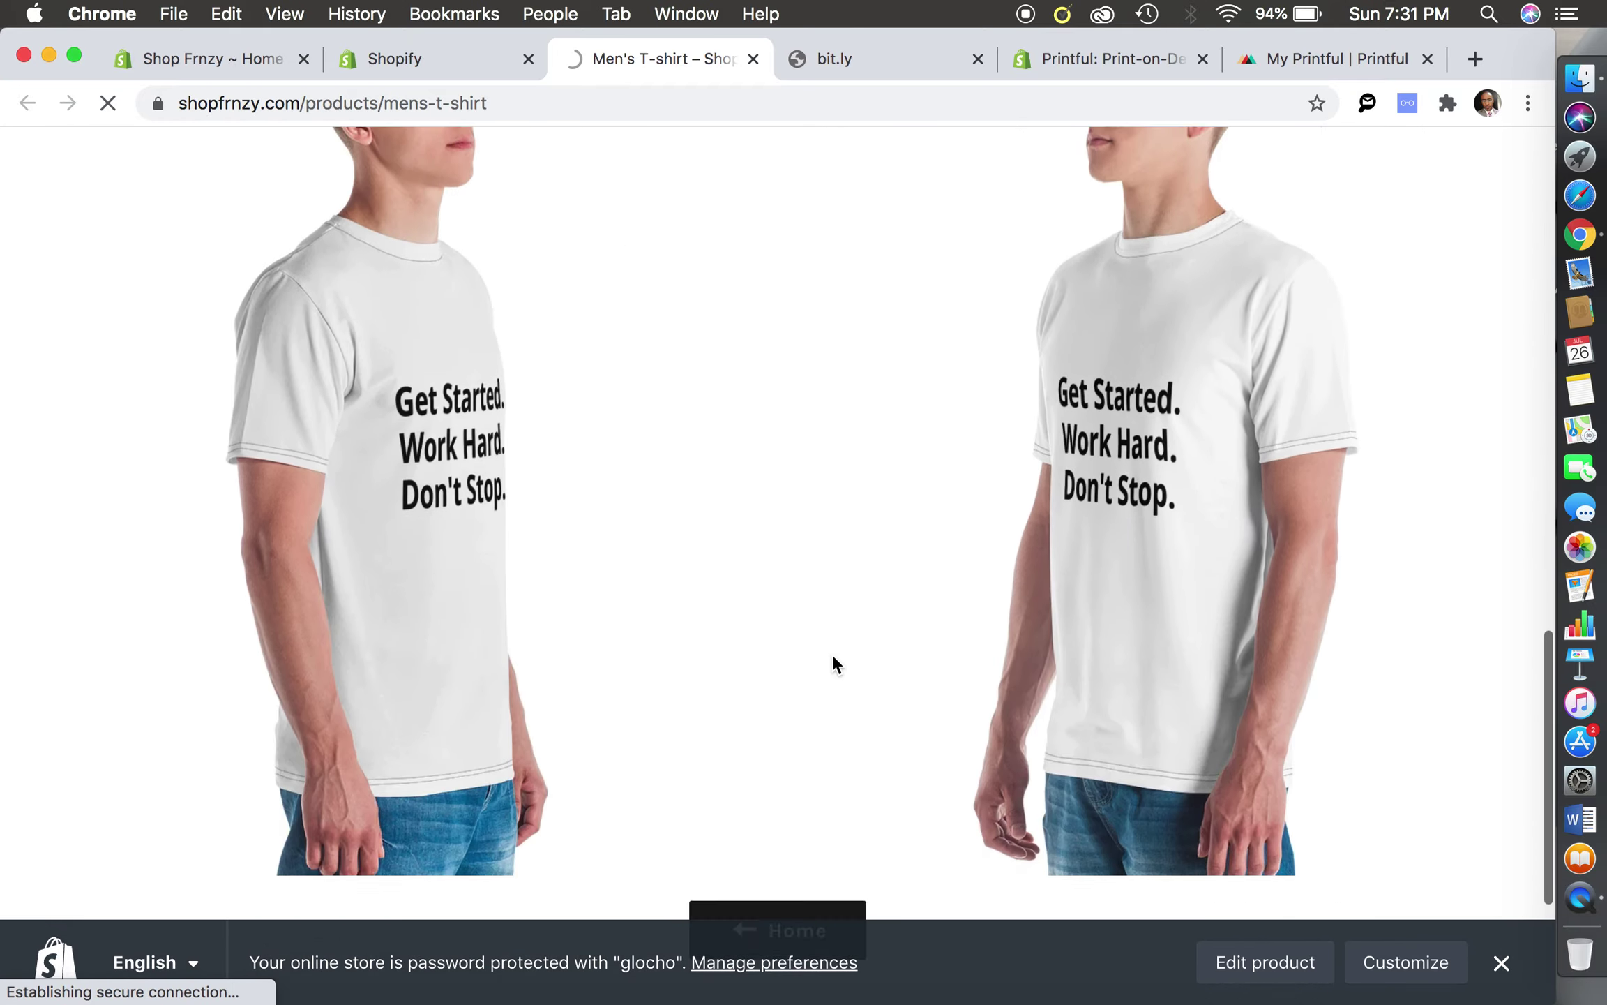
{"action": "scroll", "coordinate": [831, 651], "scroll_direction": "down", "scroll_amount": 5}
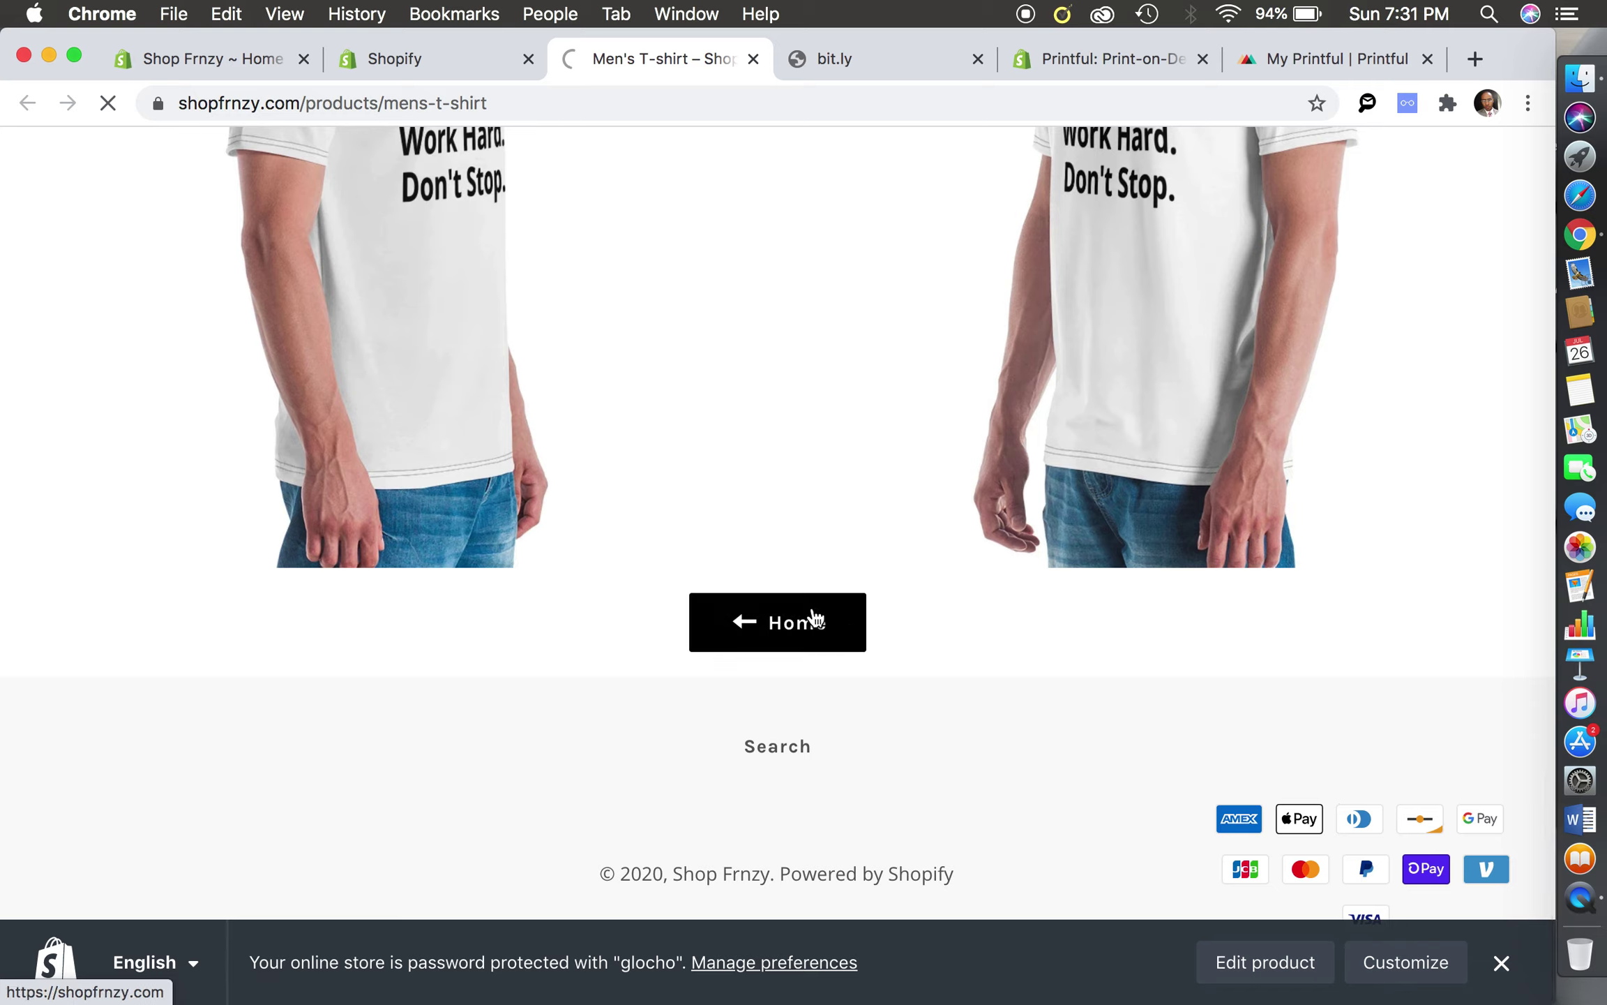